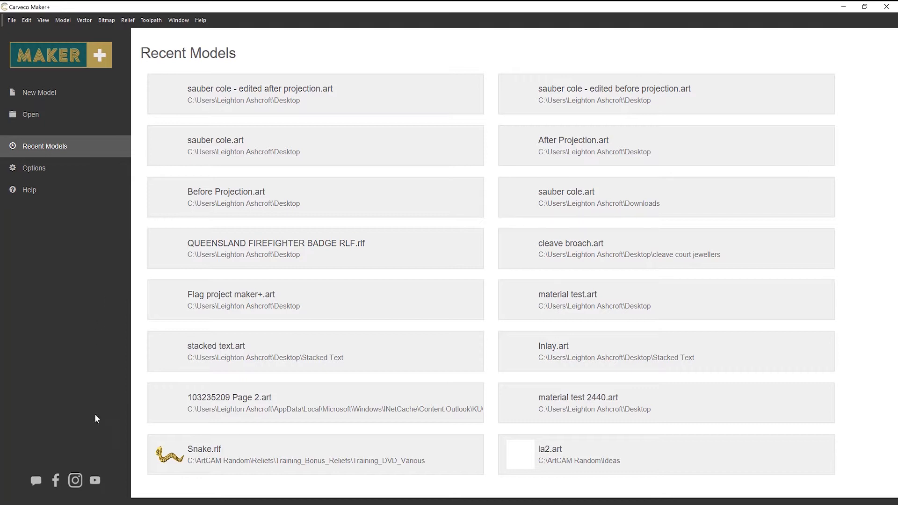
# Switch to Photoshop, brush a wavy black stroke from the flag image's bottom edge to its upper-left corner, and return to Carveco Maker+.
pyautogui.hotkey('alt', 'Tab')
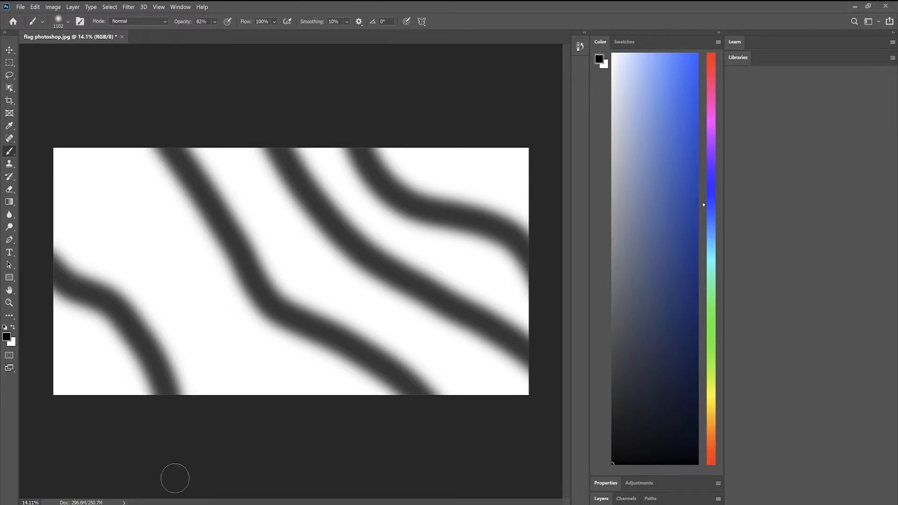
pyautogui.moveTo(274, 416)
pyautogui.mouseDown()
pyautogui.moveTo(220, 367)
pyautogui.moveTo(145, 227)
pyautogui.moveTo(44, 155)
pyautogui.mouseUp()
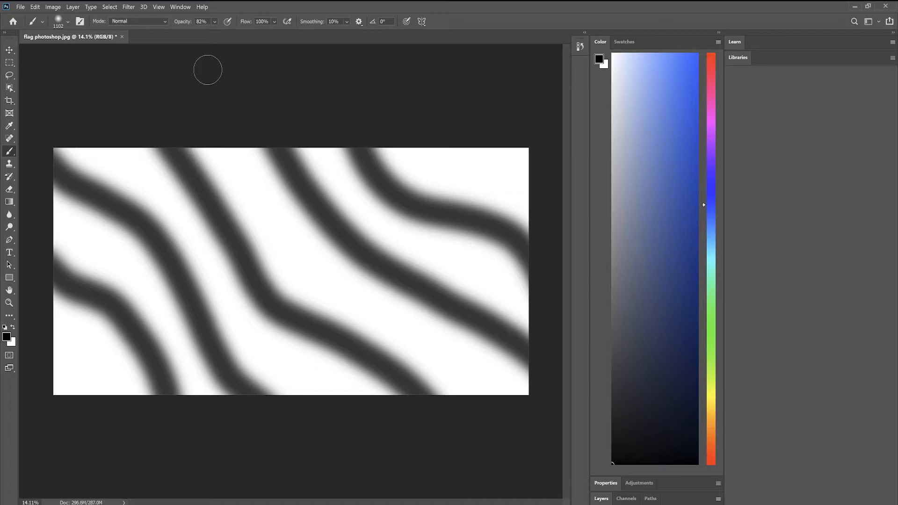
pyautogui.click(886, 5)
pyautogui.click(491, 206)
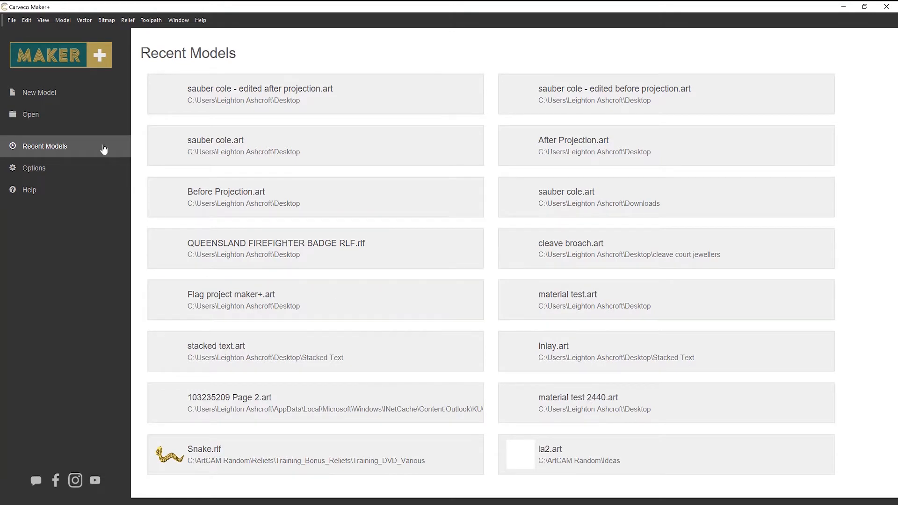
# Create a new model 48 inches wide and 24 inches high with the job origin at the lower-left corner.
pyautogui.click(69, 93)
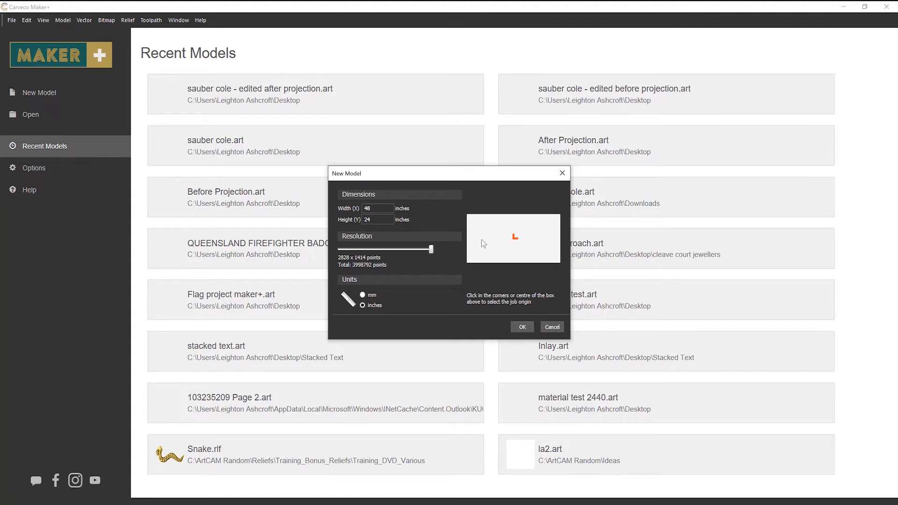
pyautogui.click(468, 262)
pyautogui.click(520, 327)
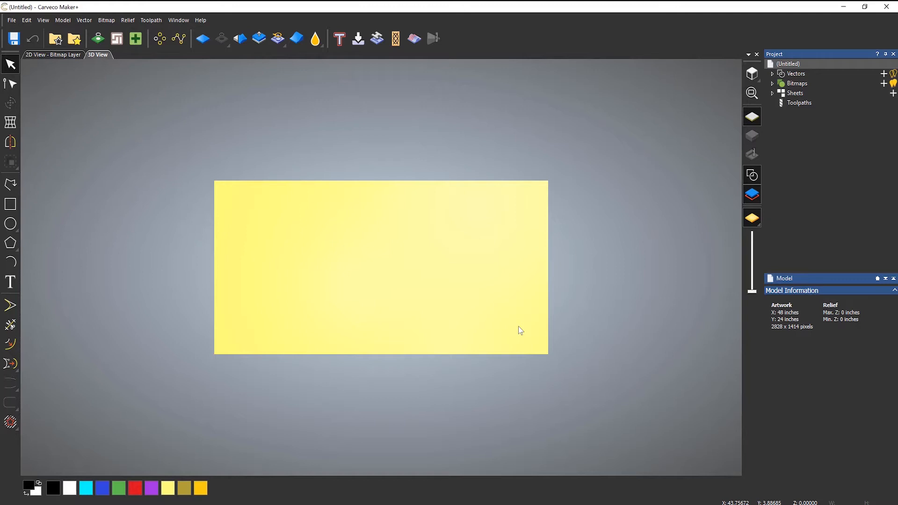
# Open the relief clipart library, look at the Reliefs collection, and return to the Bases collection.
pyautogui.click(75, 40)
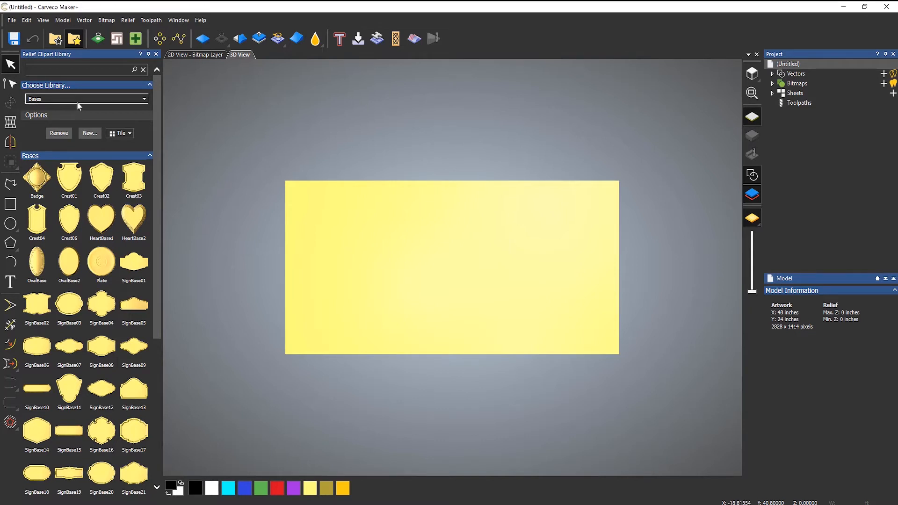
pyautogui.click(77, 101)
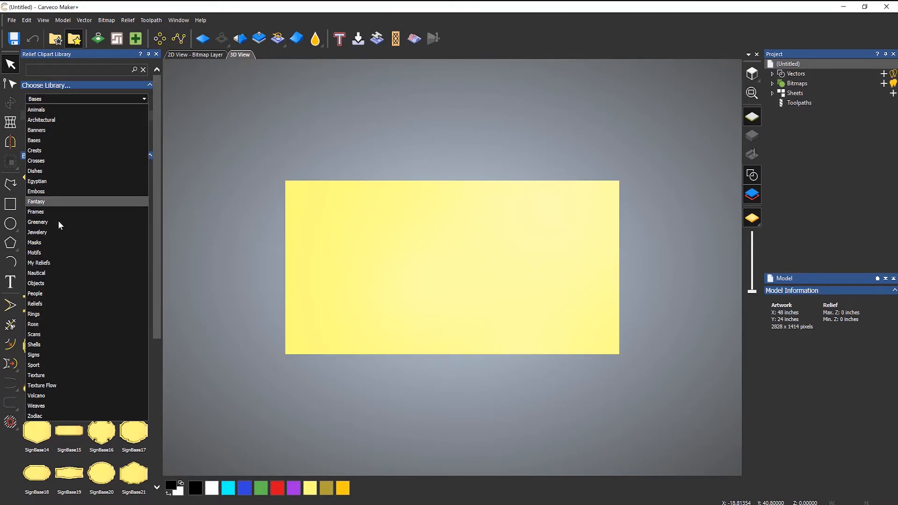
pyautogui.click(35, 303)
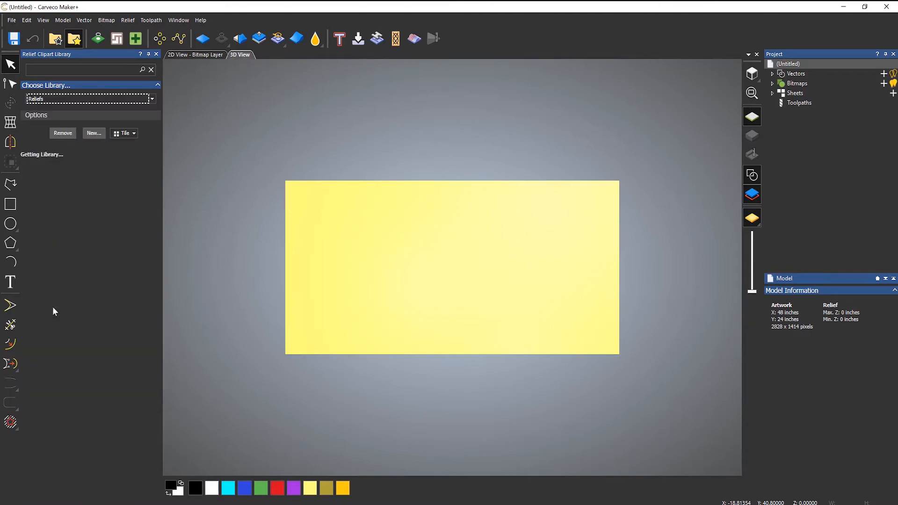
pyautogui.moveTo(156, 92)
pyautogui.mouseDown()
pyautogui.moveTo(155, 364)
pyautogui.moveTo(163, 82)
pyautogui.mouseUp()
pyautogui.click(71, 100)
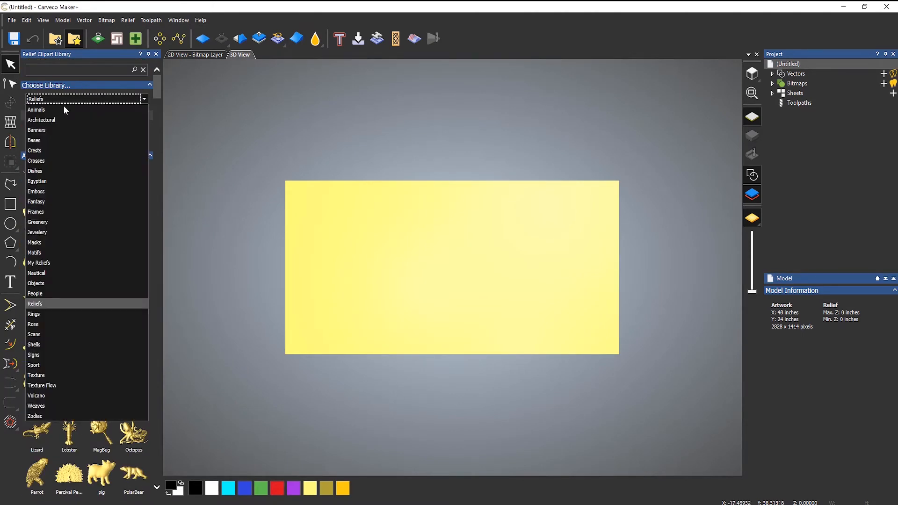
pyautogui.click(50, 139)
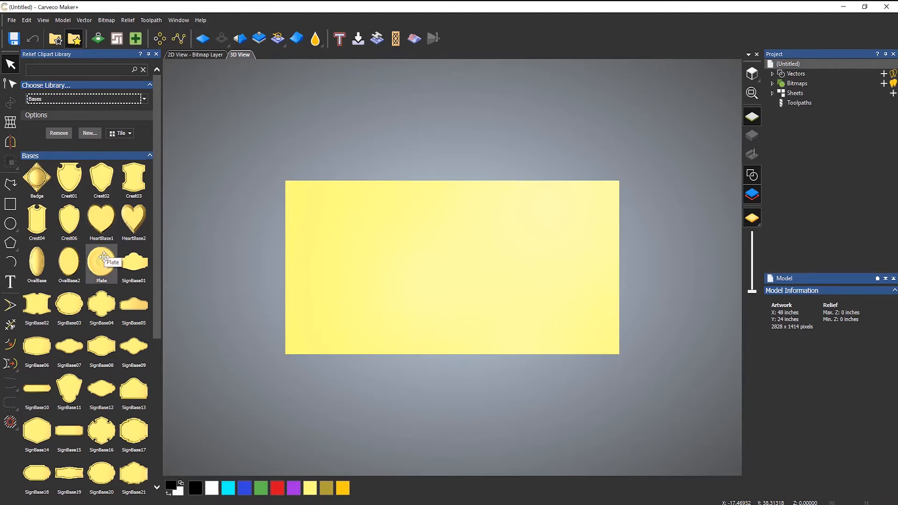
# Place the SignBase28 clipart on the model and move it over the upper-left corner of the sheet.
pyautogui.scroll(-3, 104, 259)
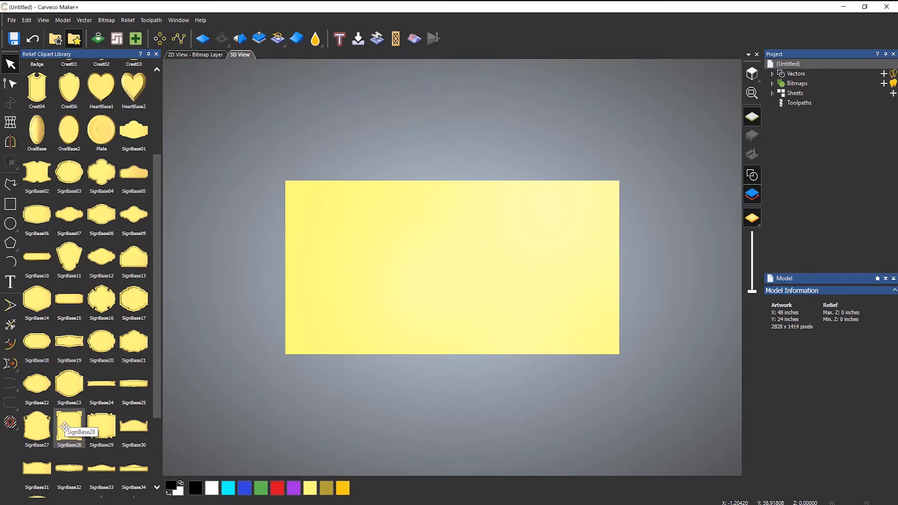
pyautogui.moveTo(65, 427); pyautogui.dragTo(332, 241)
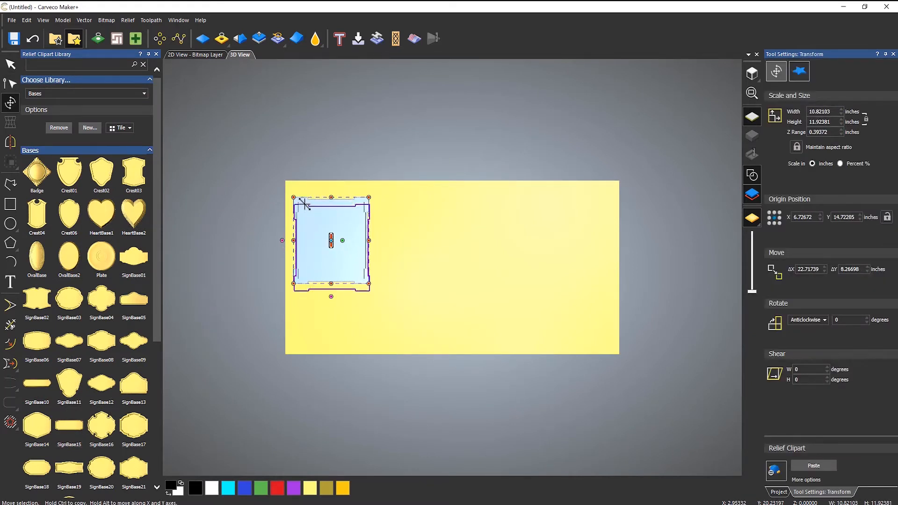
pyautogui.moveTo(304, 204); pyautogui.dragTo(296, 189)
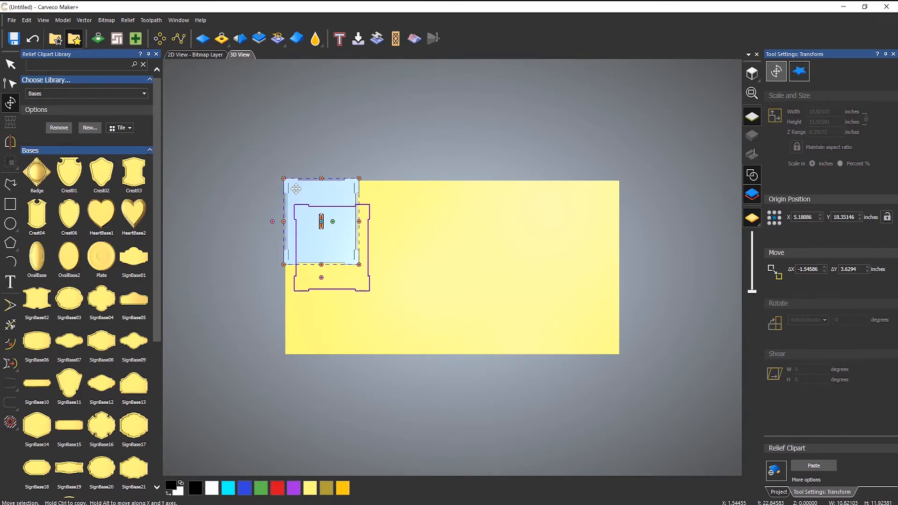
pyautogui.moveTo(297, 189); pyautogui.dragTo(296, 188)
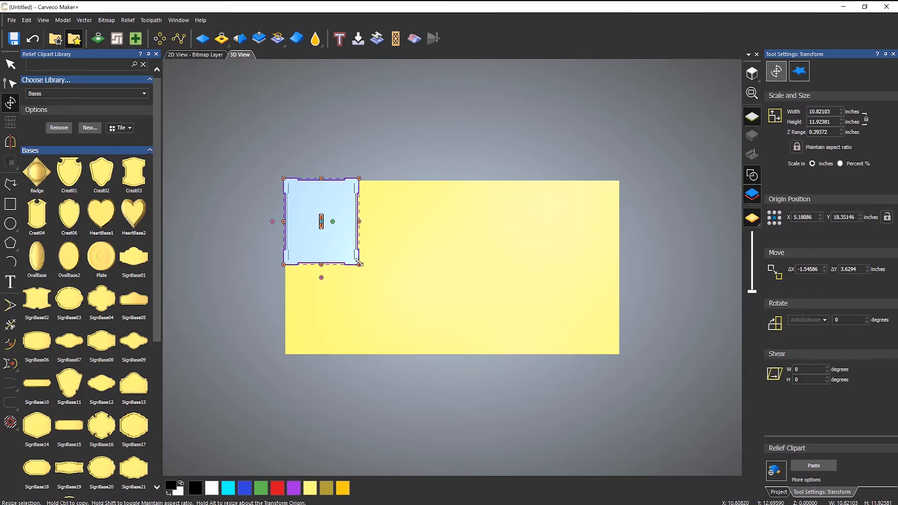
# Stretch the SignBase28 clipart to about 49.57 by 26.04 inches so it spans the sheet, and close the clipart library.
pyautogui.moveTo(360, 264); pyautogui.dragTo(450, 357)
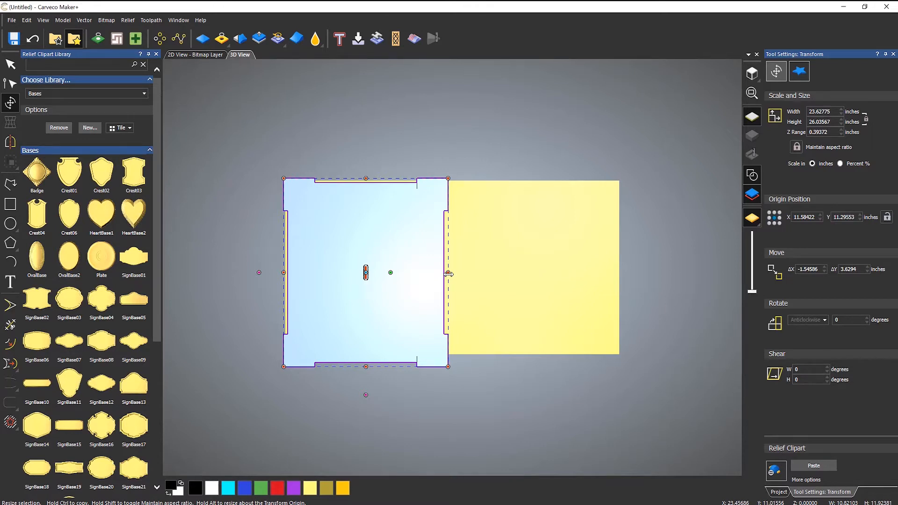
pyautogui.moveTo(449, 274); pyautogui.dragTo(628, 283)
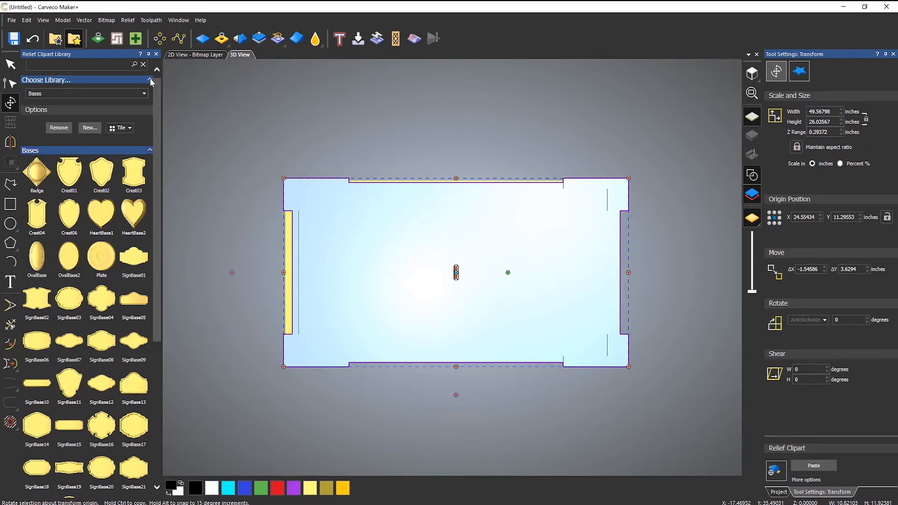
pyautogui.click(156, 54)
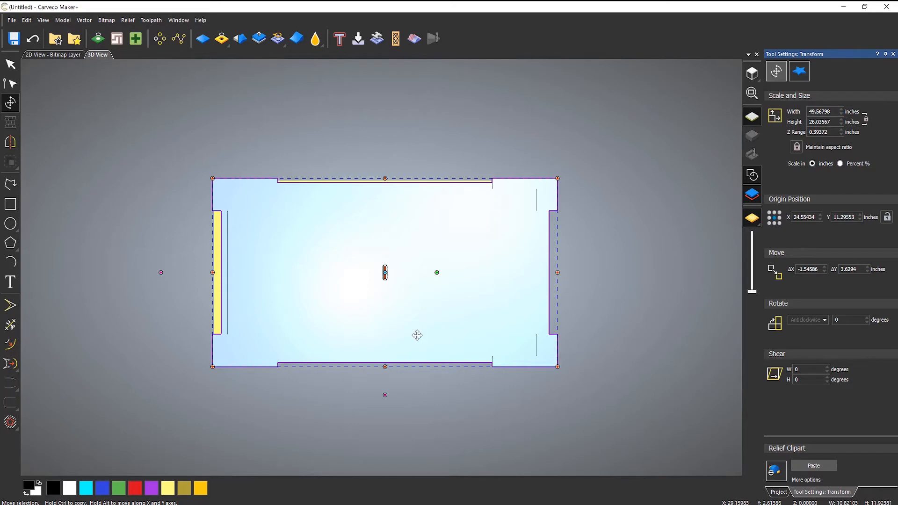
# Set the clipart's Z range to 1 inch and paste it into the relief.
pyautogui.moveTo(417, 335); pyautogui.dragTo(486, 158, button='middle')
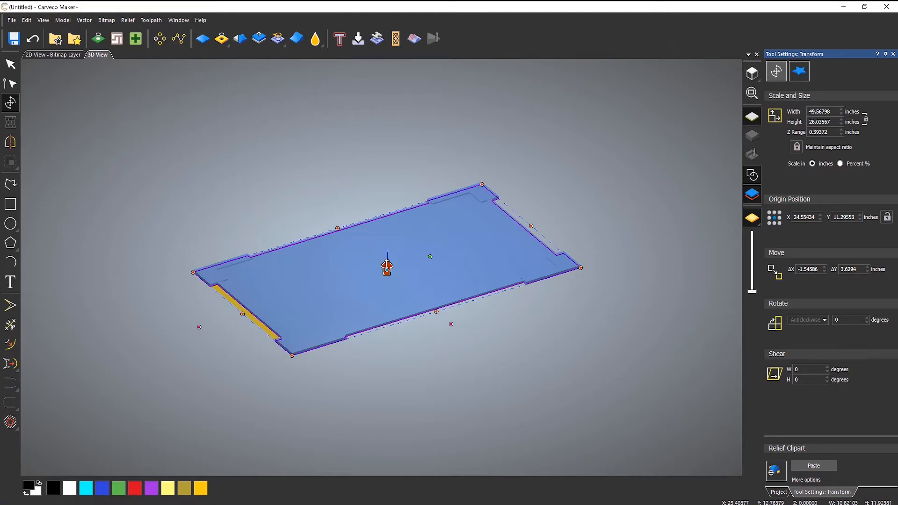
pyautogui.moveTo(387, 268); pyautogui.dragTo(389, 225)
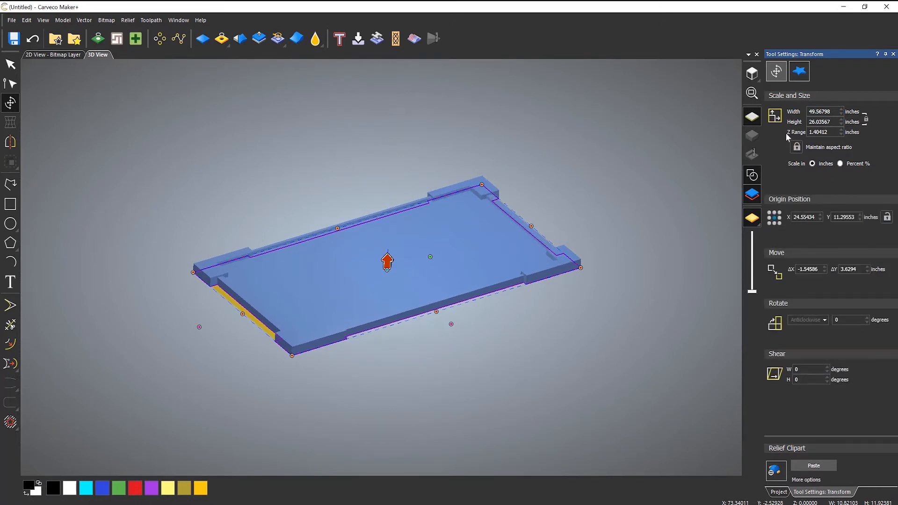
pyautogui.click(815, 132)
pyautogui.doubleClick(815, 132)
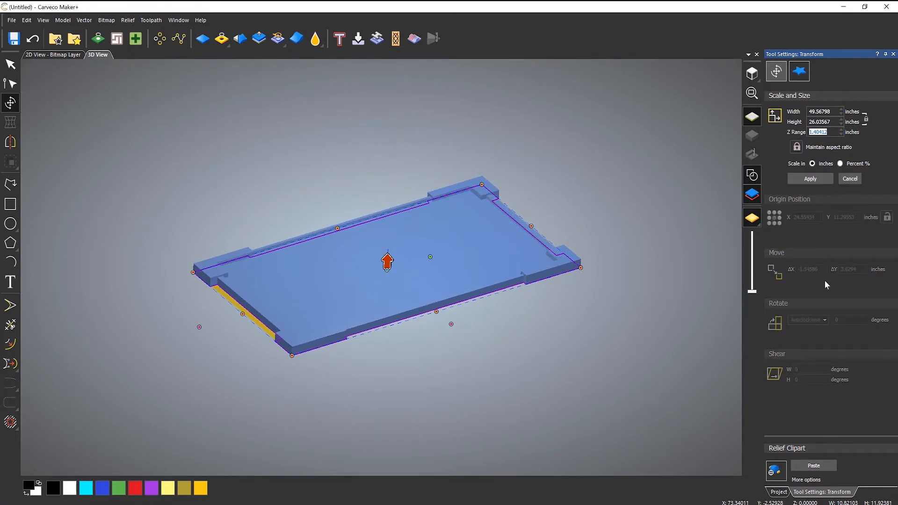
pyautogui.write('1')
pyautogui.click(811, 179)
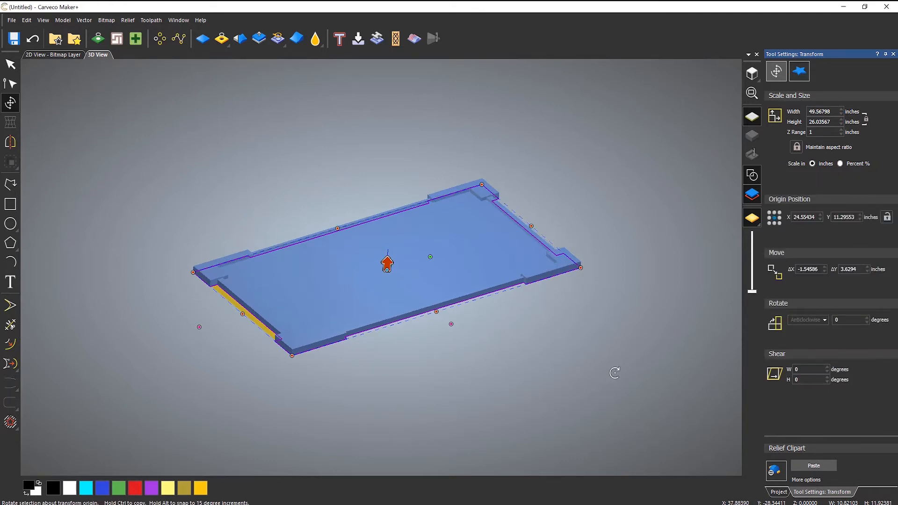
pyautogui.click(821, 467)
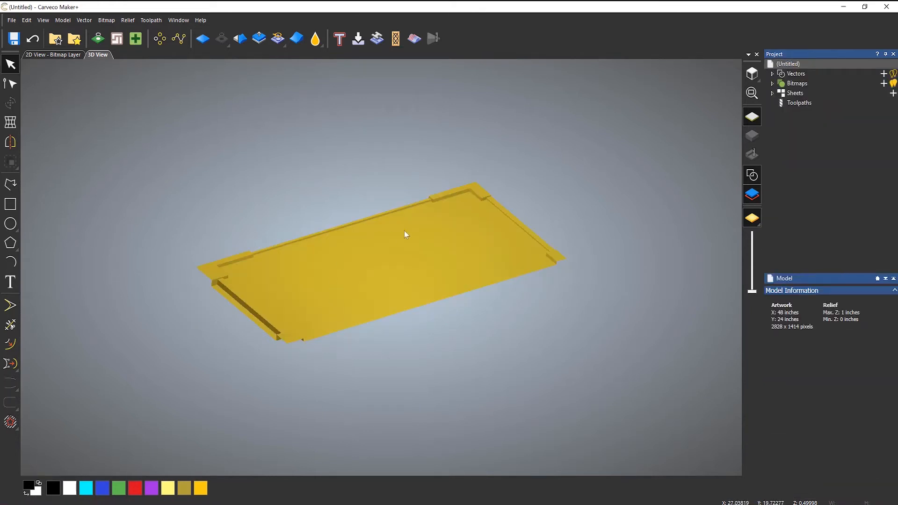
# Start relief sculpting with the Eraser tool, try the Erase to Snapshot mode, and set the mode to Erase to Base Plane.
pyautogui.moveTo(438, 269); pyautogui.dragTo(396, 349)
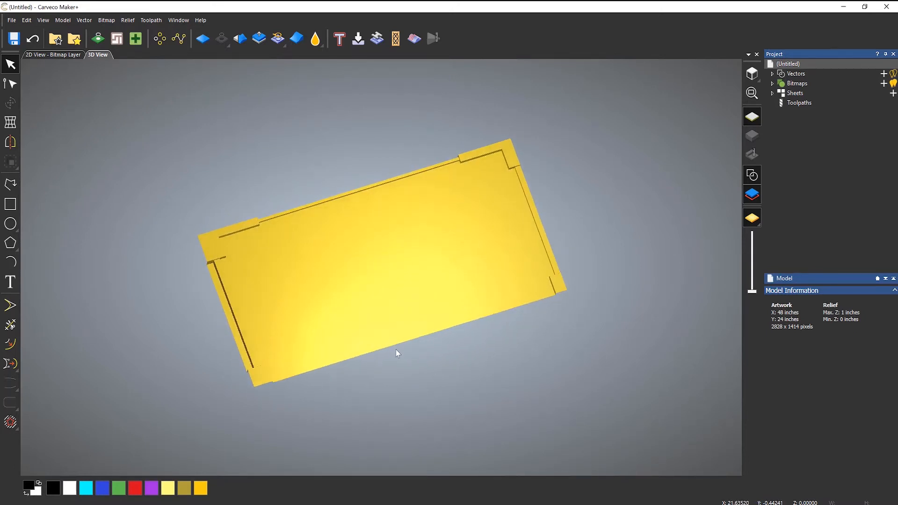
pyautogui.moveTo(393, 366); pyautogui.dragTo(365, 313)
pyautogui.scroll(4, 400, 272)
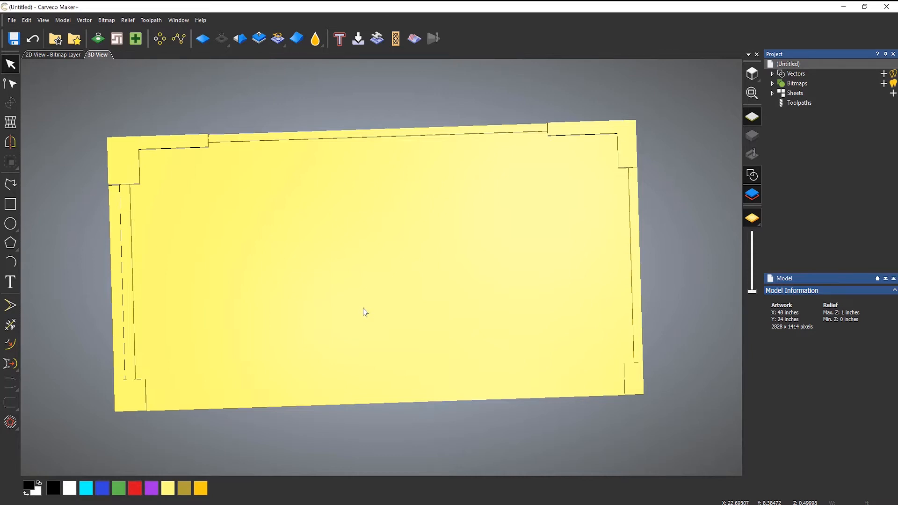
pyautogui.click(317, 41)
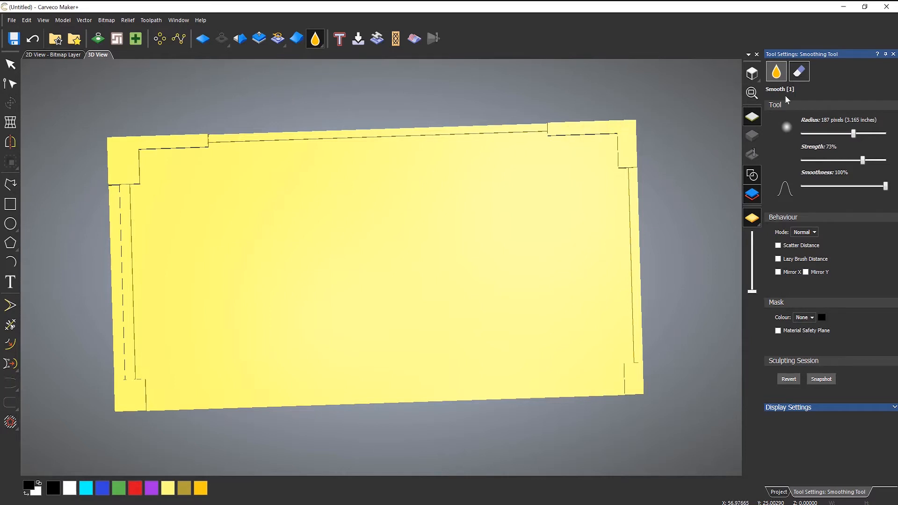
pyautogui.click(800, 73)
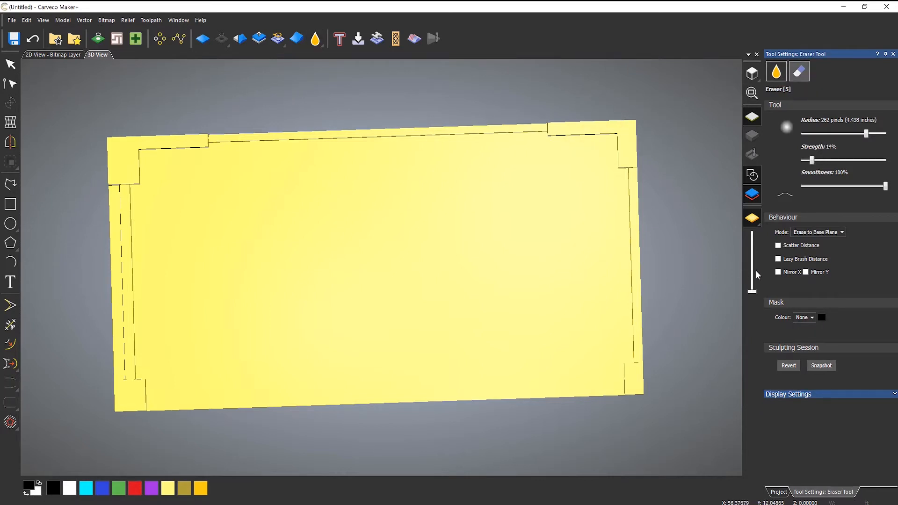
pyautogui.click(841, 234)
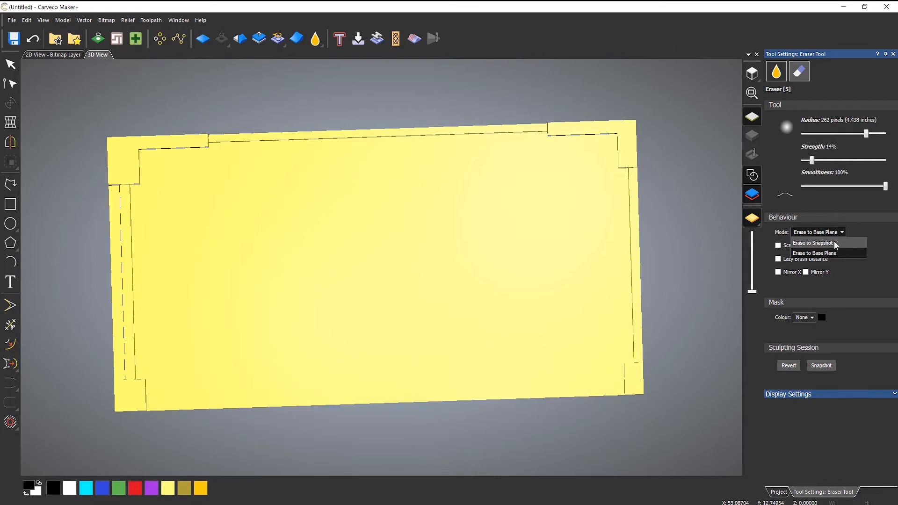
pyautogui.click(836, 244)
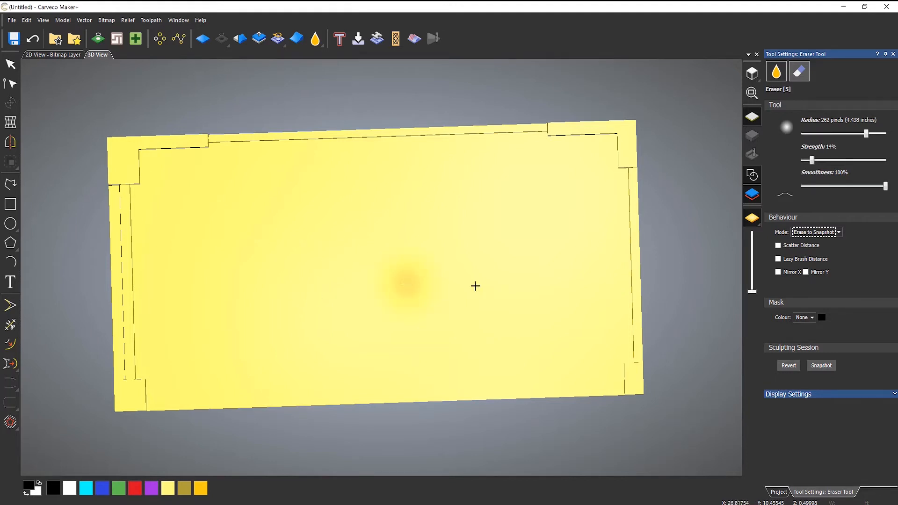
pyautogui.click(839, 232)
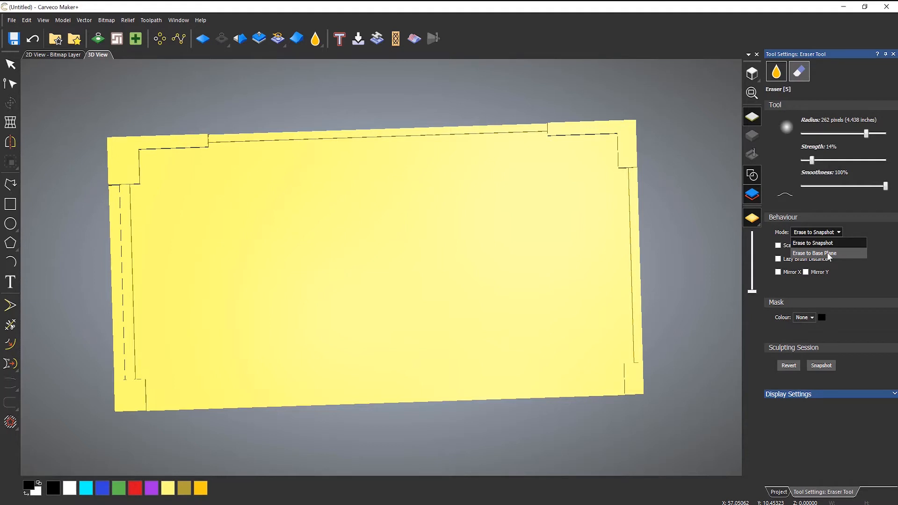
pyautogui.click(829, 254)
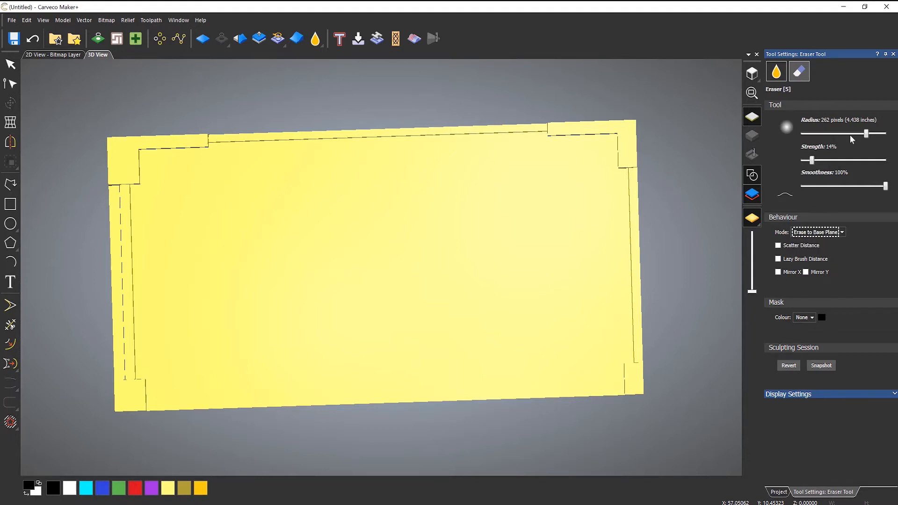
# Set the eraser's radius to 242 pixels and strength to 72%, and erase wavy diagonal grooves across the relief.
pyautogui.moveTo(865, 135); pyautogui.dragTo(812, 135)
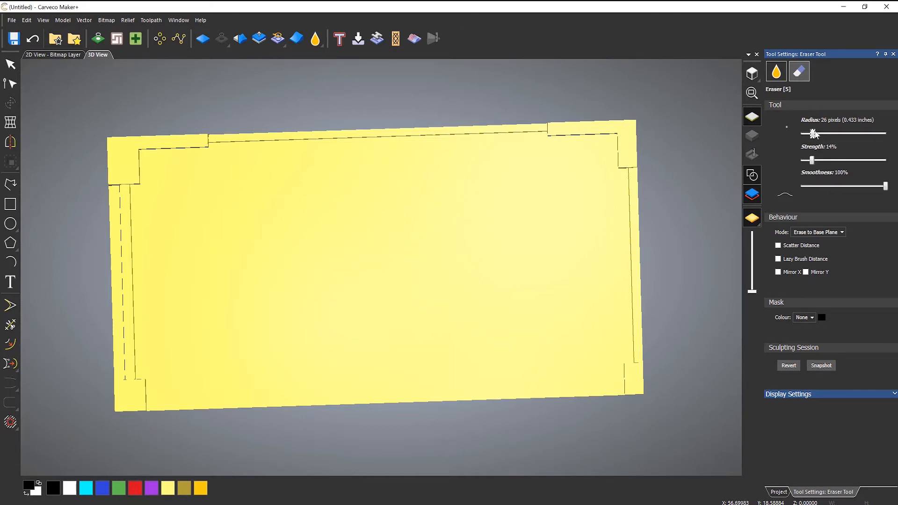
pyautogui.moveTo(814, 135); pyautogui.dragTo(863, 134)
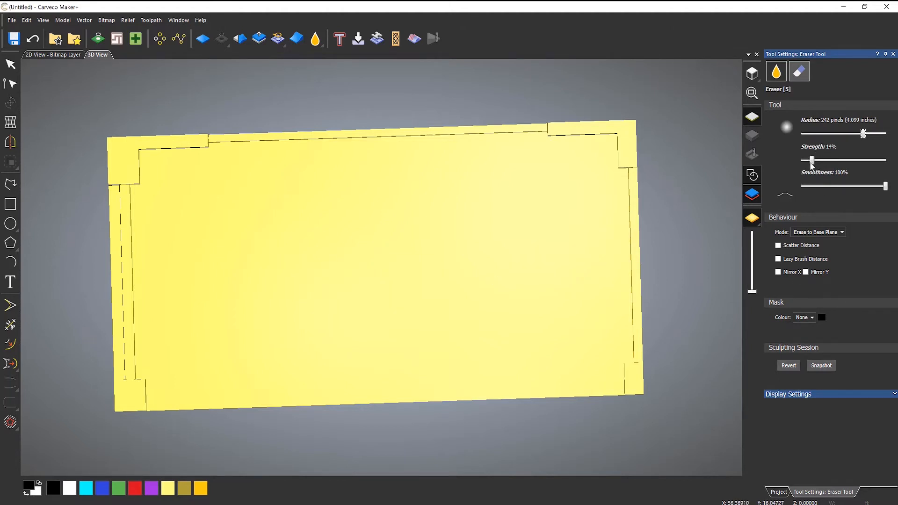
pyautogui.moveTo(812, 161); pyautogui.dragTo(863, 161)
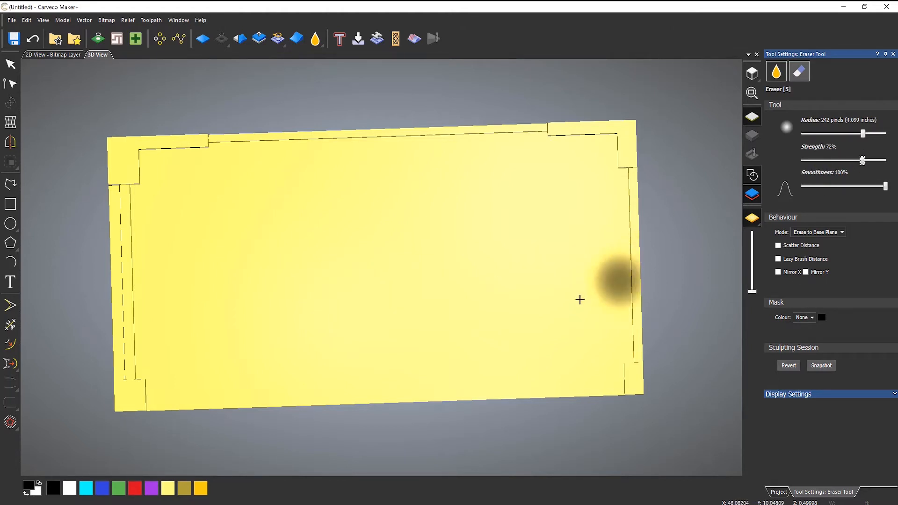
pyautogui.moveTo(545, 327)
pyautogui.mouseDown()
pyautogui.moveTo(436, 207)
pyautogui.moveTo(348, 139)
pyautogui.mouseUp()
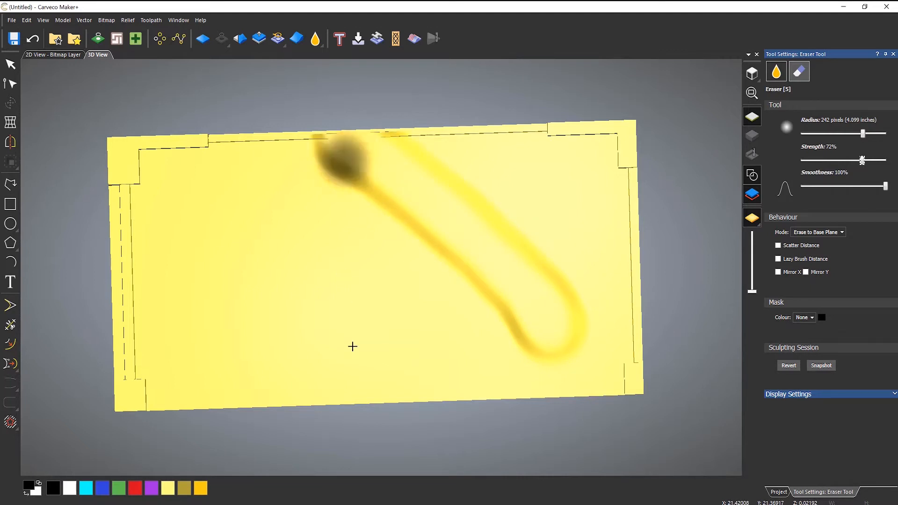
pyautogui.moveTo(353, 346)
pyautogui.mouseDown()
pyautogui.moveTo(287, 293)
pyautogui.moveTo(195, 174)
pyautogui.moveTo(202, 359)
pyautogui.moveTo(138, 257)
pyautogui.mouseUp()
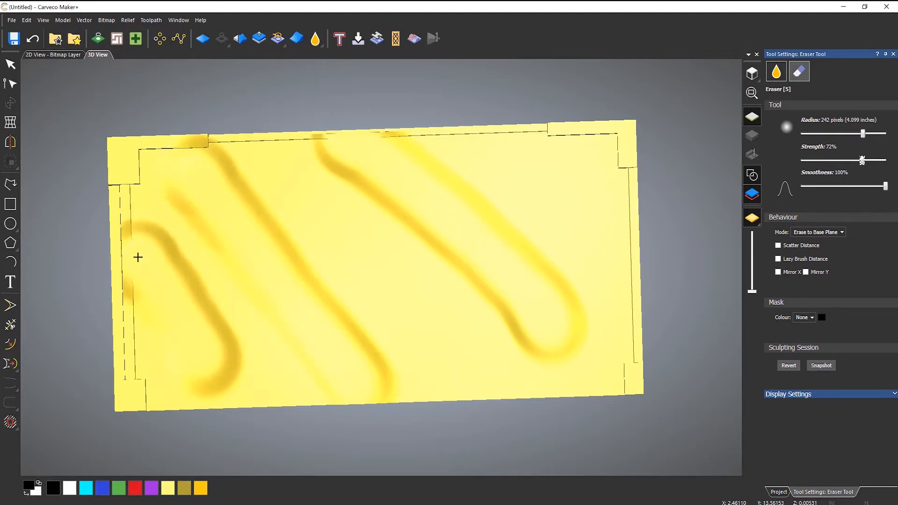
# Erase another wavy diagonal groove near the right end of the relief, and revert the sculpting session.
pyautogui.moveTo(407, 383)
pyautogui.mouseDown(button='middle')
pyautogui.moveTo(441, 220)
pyautogui.moveTo(452, 272)
pyautogui.mouseUp(button='middle')
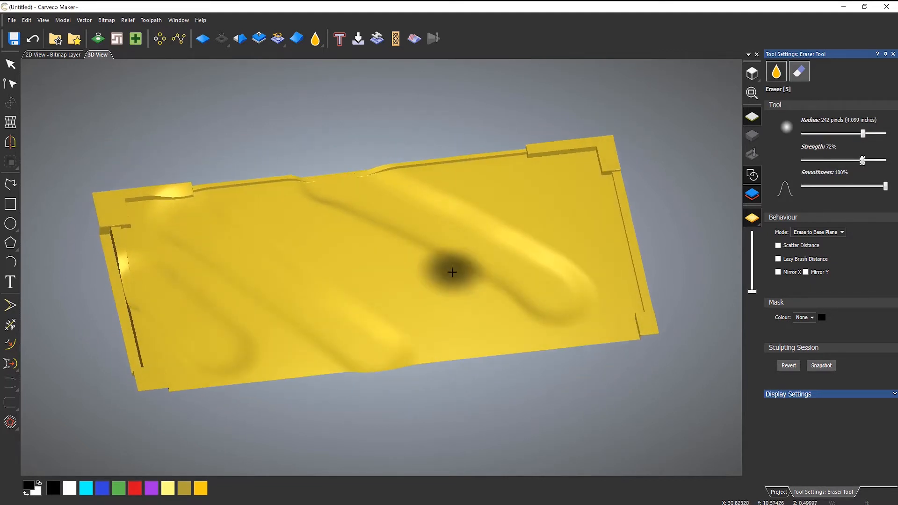
pyautogui.moveTo(608, 201)
pyautogui.mouseDown()
pyautogui.moveTo(536, 149)
pyautogui.moveTo(603, 247)
pyautogui.moveTo(413, 177)
pyautogui.mouseUp()
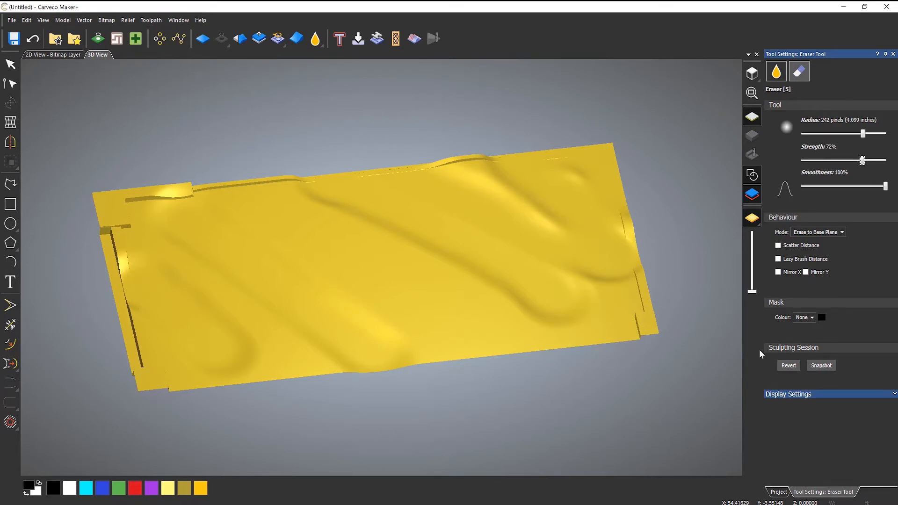
pyautogui.click(788, 366)
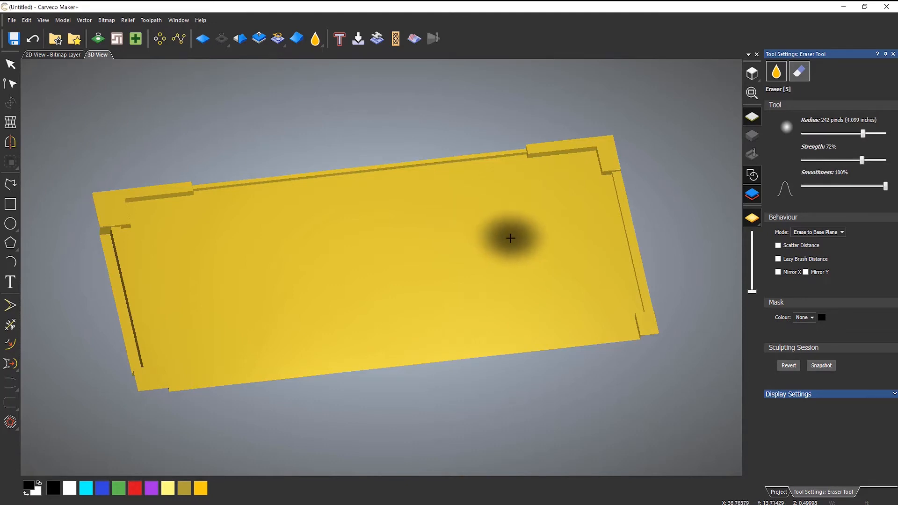
# Set the eraser's strength to 8% and erase broad, shallow diagonal waves across the whole relief.
pyautogui.moveTo(863, 160); pyautogui.dragTo(806, 166)
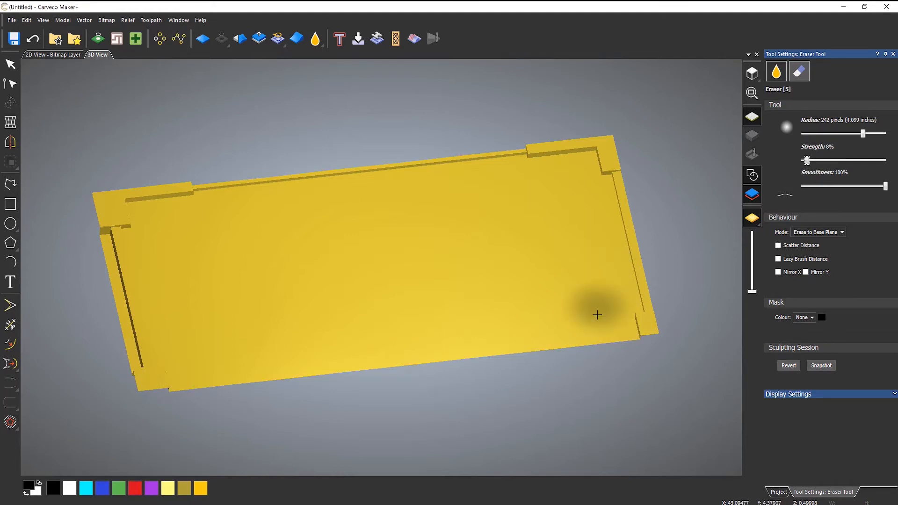
pyautogui.moveTo(618, 194); pyautogui.dragTo(531, 146)
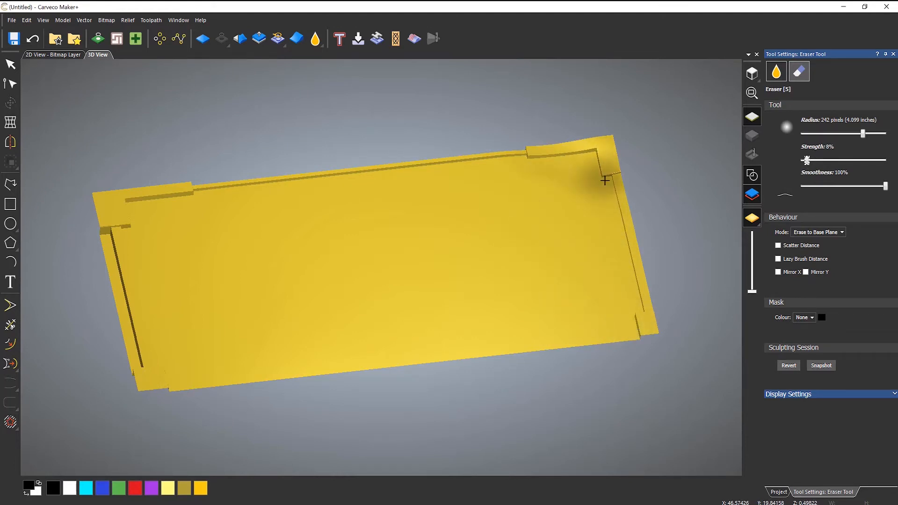
pyautogui.moveTo(605, 180)
pyautogui.mouseDown()
pyautogui.moveTo(599, 278)
pyautogui.moveTo(644, 345)
pyautogui.moveTo(543, 267)
pyautogui.moveTo(473, 160)
pyautogui.moveTo(435, 206)
pyautogui.moveTo(531, 365)
pyautogui.moveTo(447, 307)
pyautogui.moveTo(356, 202)
pyautogui.moveTo(325, 238)
pyautogui.moveTo(363, 393)
pyautogui.mouseUp()
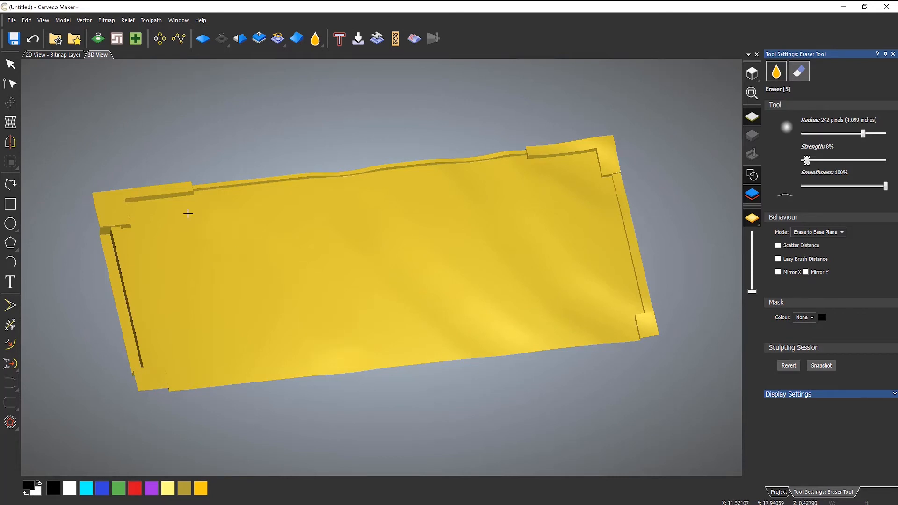
pyautogui.moveTo(187, 212); pyautogui.dragTo(106, 170)
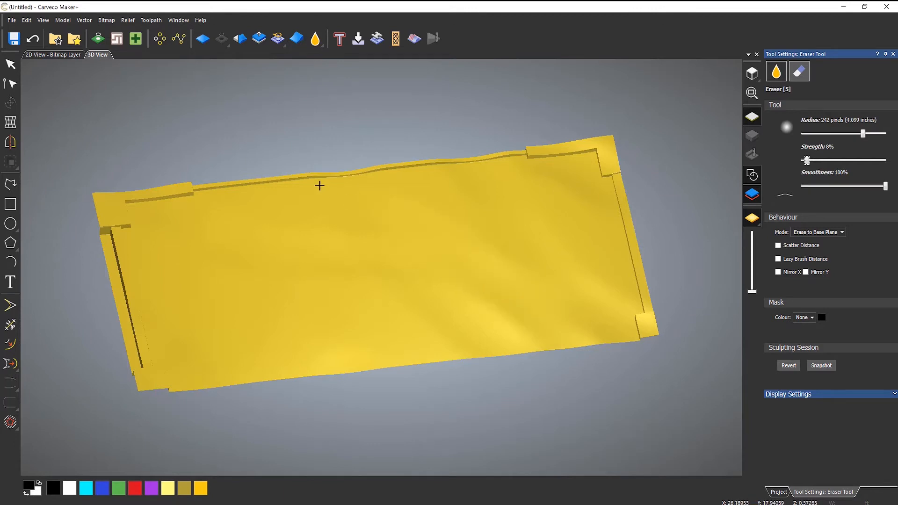
# Set the eraser's radius to 69 pixels and strength to 14%, and erase four narrow, wavy diagonal grooves across the relief.
pyautogui.moveTo(420, 311); pyautogui.dragTo(403, 380, button='middle')
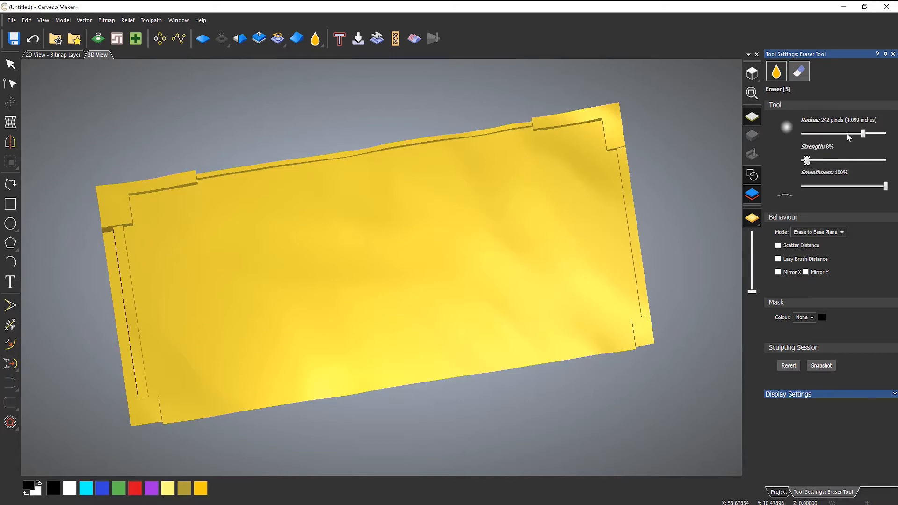
pyautogui.moveTo(859, 135)
pyautogui.mouseDown()
pyautogui.moveTo(829, 134)
pyautogui.moveTo(814, 160)
pyautogui.mouseUp()
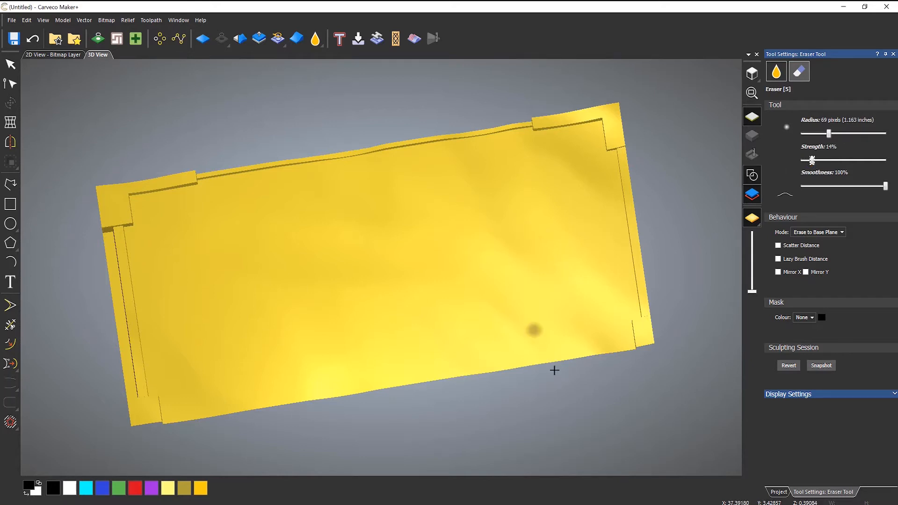
pyautogui.moveTo(590, 366)
pyautogui.mouseDown()
pyautogui.moveTo(550, 326)
pyautogui.moveTo(437, 262)
pyautogui.moveTo(307, 161)
pyautogui.mouseUp()
pyautogui.moveTo(636, 298); pyautogui.dragTo(396, 141)
pyautogui.moveTo(375, 388)
pyautogui.mouseDown()
pyautogui.moveTo(339, 366)
pyautogui.moveTo(260, 283)
pyautogui.mouseUp()
pyautogui.moveTo(285, 409); pyautogui.dragTo(79, 301)
pyautogui.moveTo(397, 369); pyautogui.dragTo(369, 380, button='middle')
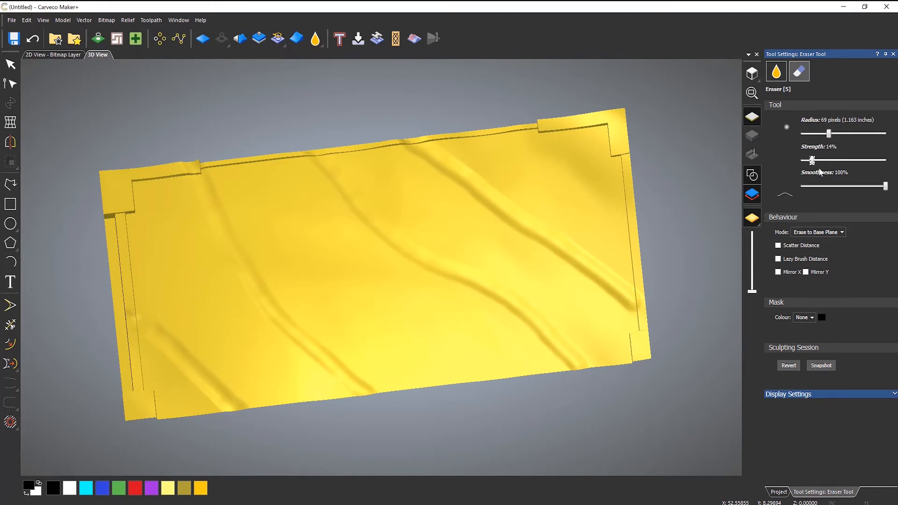
# Smooth along the four diagonal grooves with the Smoothing tool at 187 pixels radius, raising its strength to 100%.
pyautogui.click(776, 72)
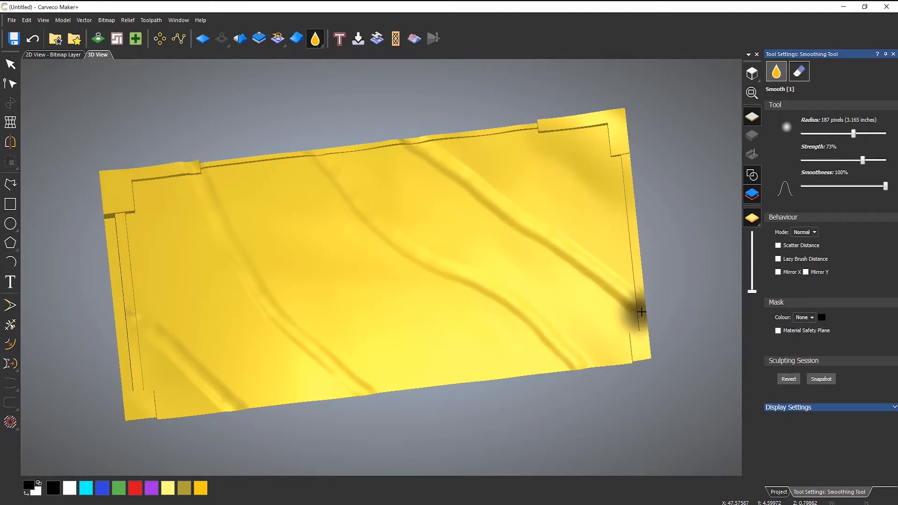
pyautogui.click(424, 151)
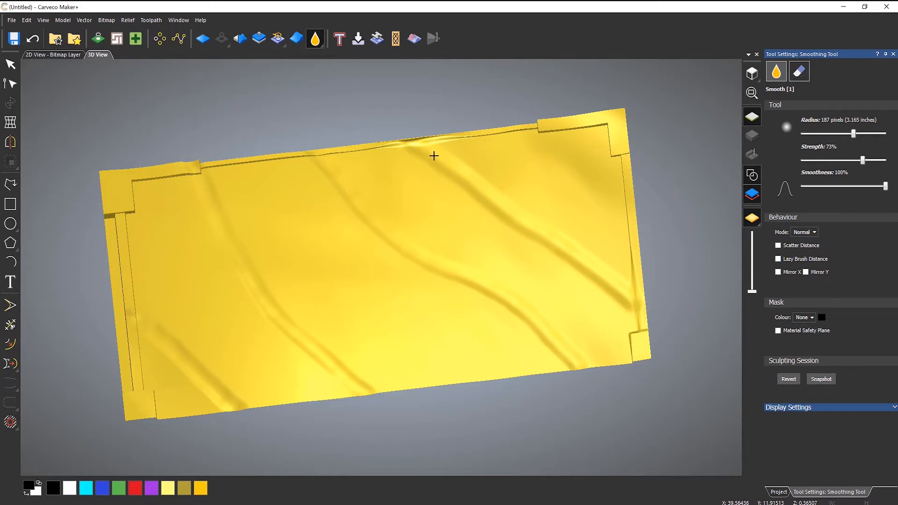
pyautogui.moveTo(863, 162); pyautogui.dragTo(887, 161)
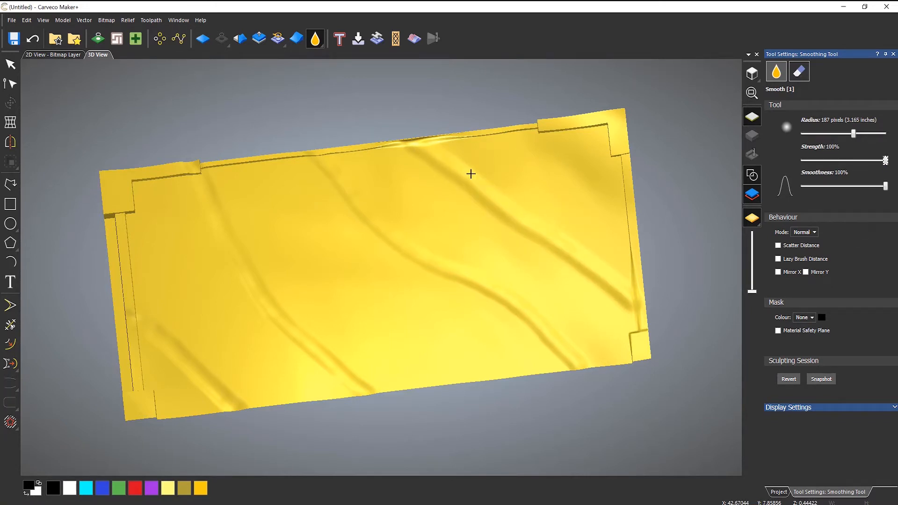
pyautogui.moveTo(556, 254)
pyautogui.mouseDown()
pyautogui.moveTo(618, 345)
pyautogui.moveTo(537, 308)
pyautogui.mouseUp()
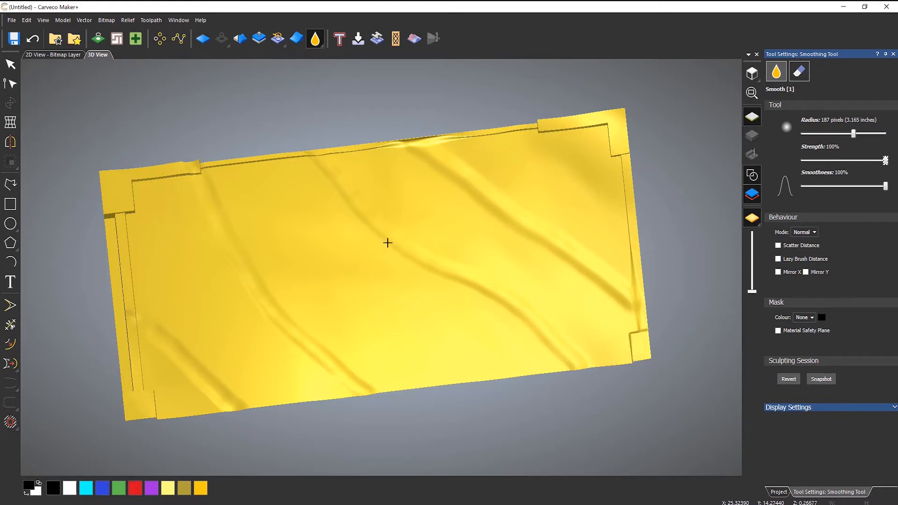
pyautogui.moveTo(328, 177); pyautogui.dragTo(398, 253)
pyautogui.moveTo(306, 146); pyautogui.dragTo(371, 234)
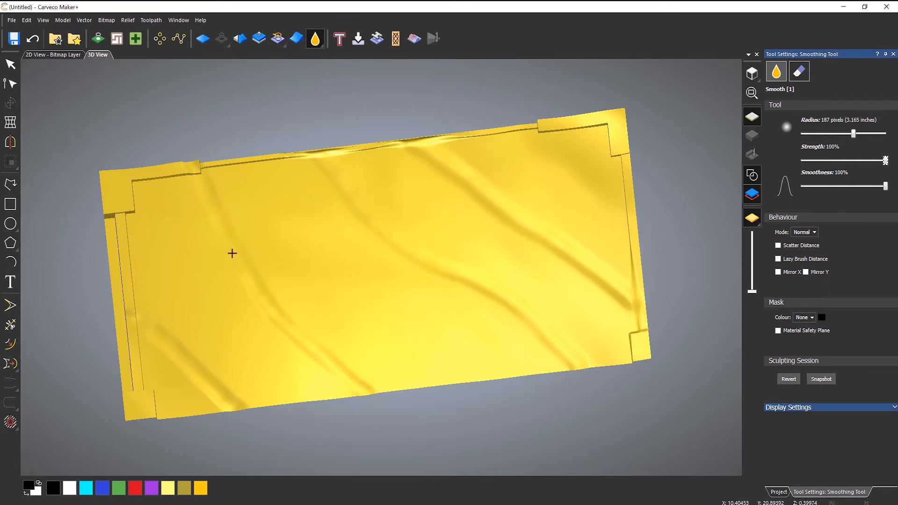
pyautogui.click(201, 175)
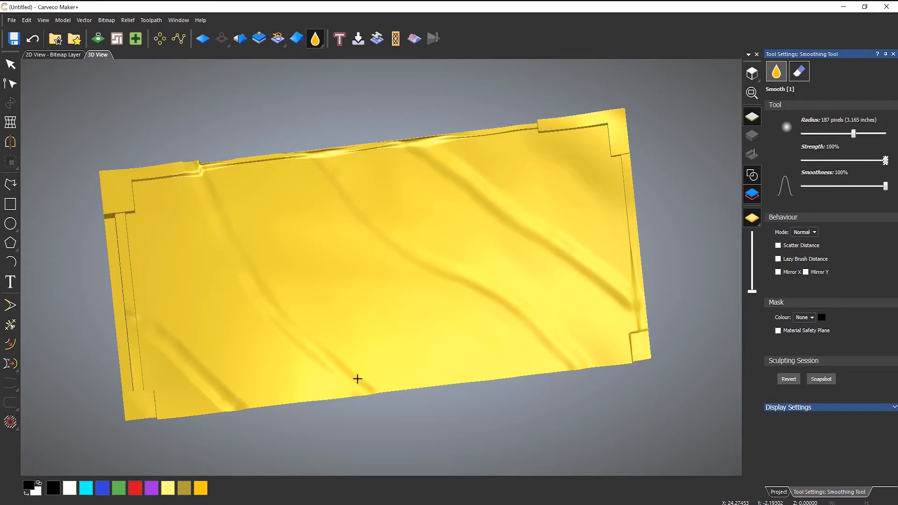
pyautogui.moveTo(194, 367); pyautogui.dragTo(173, 337)
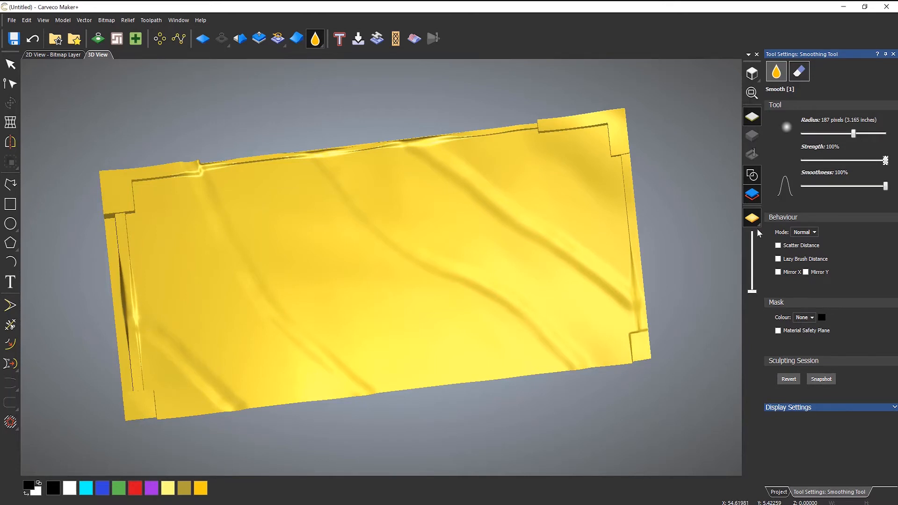
# Set the eraser's strength to 7% and radius to 126 pixels, and erase soft extra folds alongside the diagonal grooves.
pyautogui.click(800, 72)
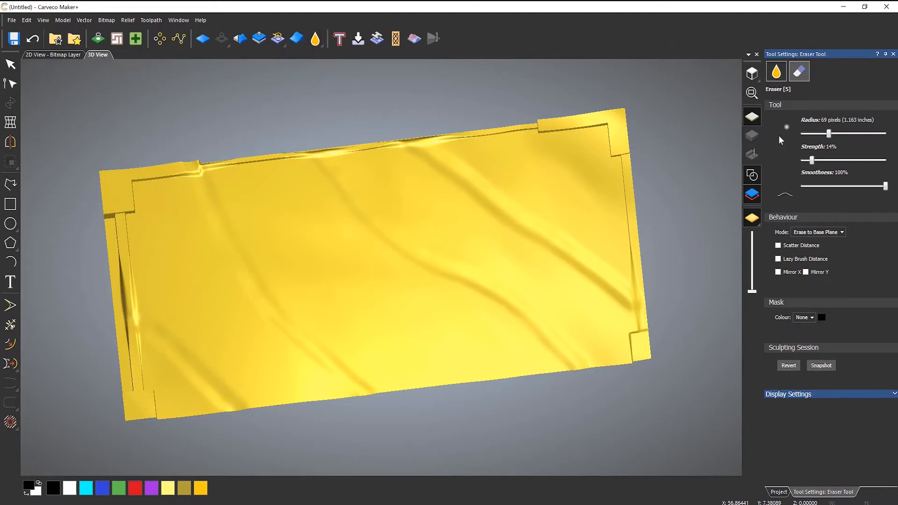
pyautogui.moveTo(811, 160); pyautogui.dragTo(805, 161)
pyautogui.moveTo(828, 134); pyautogui.dragTo(842, 134)
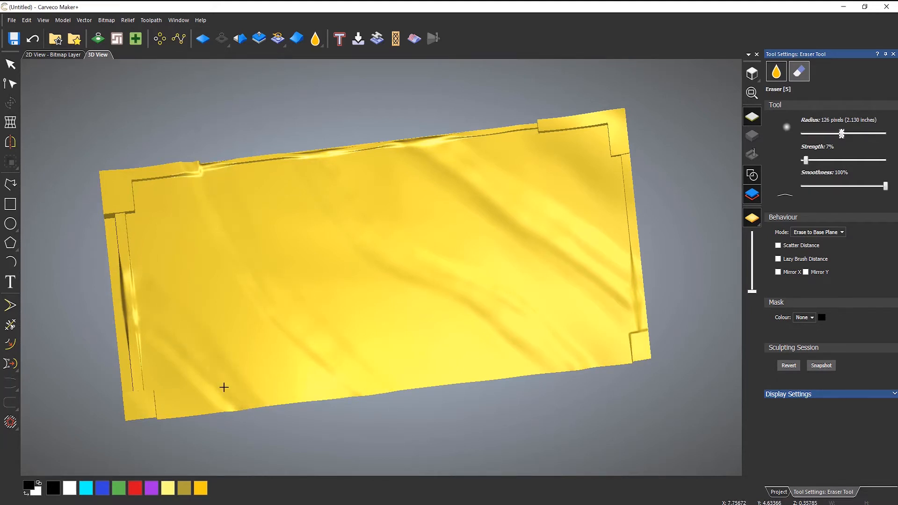
pyautogui.moveTo(438, 311); pyautogui.dragTo(519, 332, button='middle')
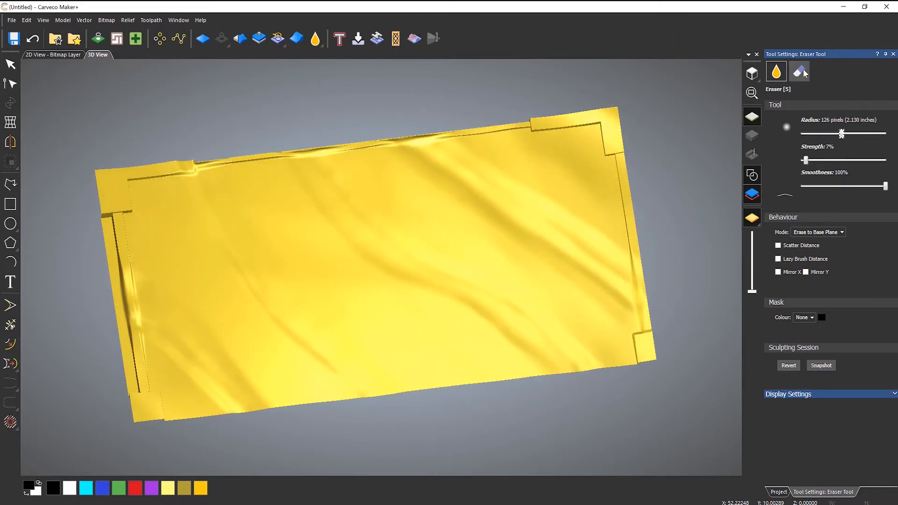
# Smooth the new folds and groove edges across the relief with the Smoothing tool at 100% strength.
pyautogui.click(777, 71)
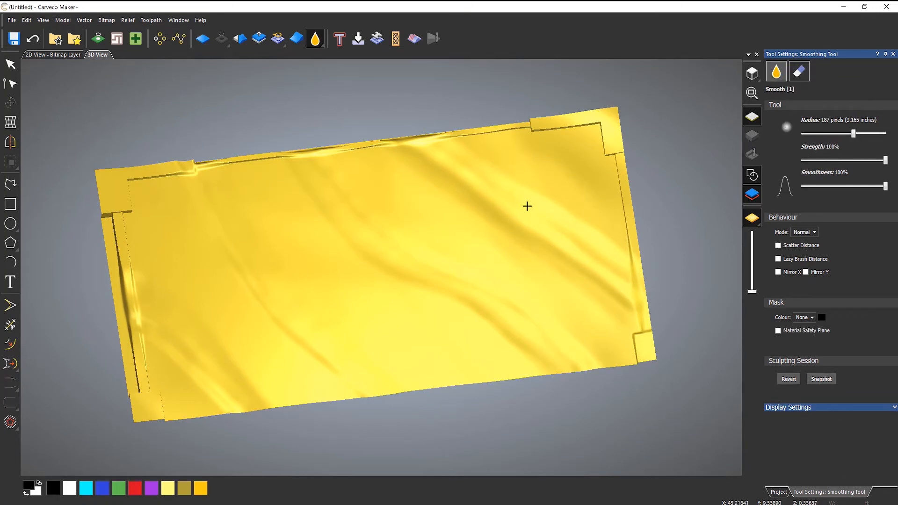
pyautogui.moveTo(407, 130); pyautogui.dragTo(459, 152)
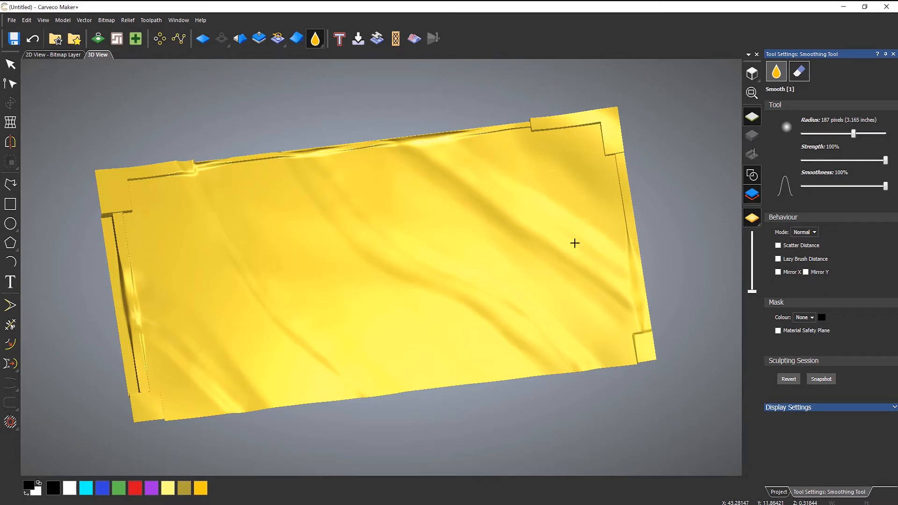
pyautogui.moveTo(572, 302)
pyautogui.mouseDown()
pyautogui.moveTo(562, 330)
pyautogui.moveTo(571, 355)
pyautogui.mouseUp()
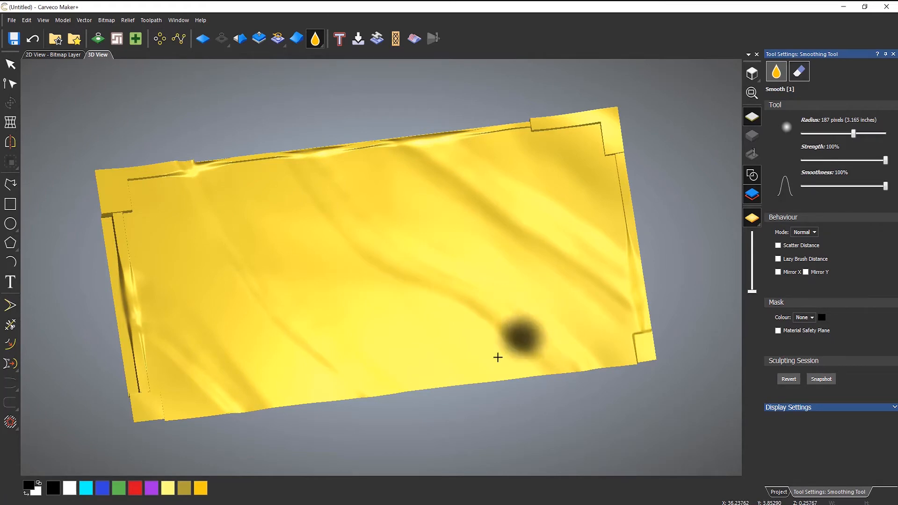
pyautogui.moveTo(497, 357)
pyautogui.mouseDown(button='middle')
pyautogui.moveTo(501, 297)
pyautogui.moveTo(597, 236)
pyautogui.moveTo(492, 275)
pyautogui.moveTo(417, 365)
pyautogui.moveTo(346, 199)
pyautogui.moveTo(402, 263)
pyautogui.moveTo(427, 363)
pyautogui.moveTo(379, 415)
pyautogui.moveTo(435, 280)
pyautogui.mouseUp(button='middle')
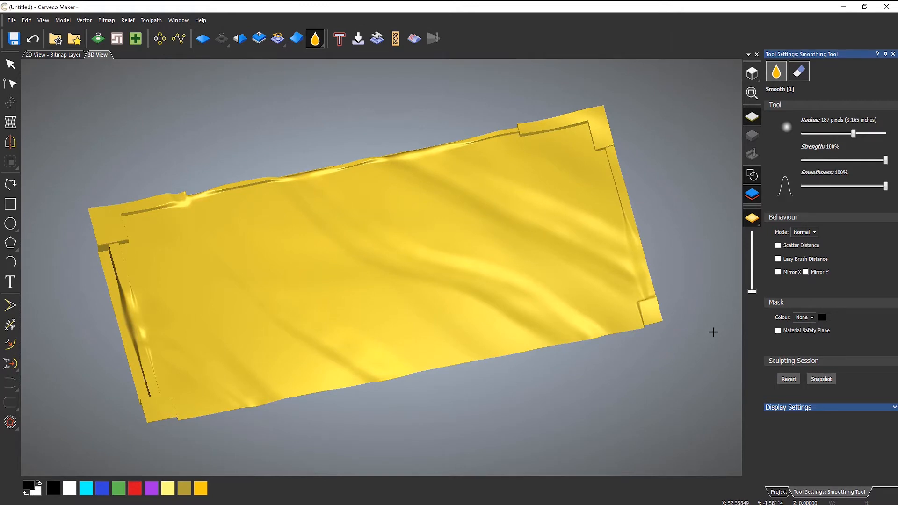
pyautogui.moveTo(445, 252)
pyautogui.mouseDown(button='middle')
pyautogui.moveTo(449, 281)
pyautogui.moveTo(447, 260)
pyautogui.mouseUp(button='middle')
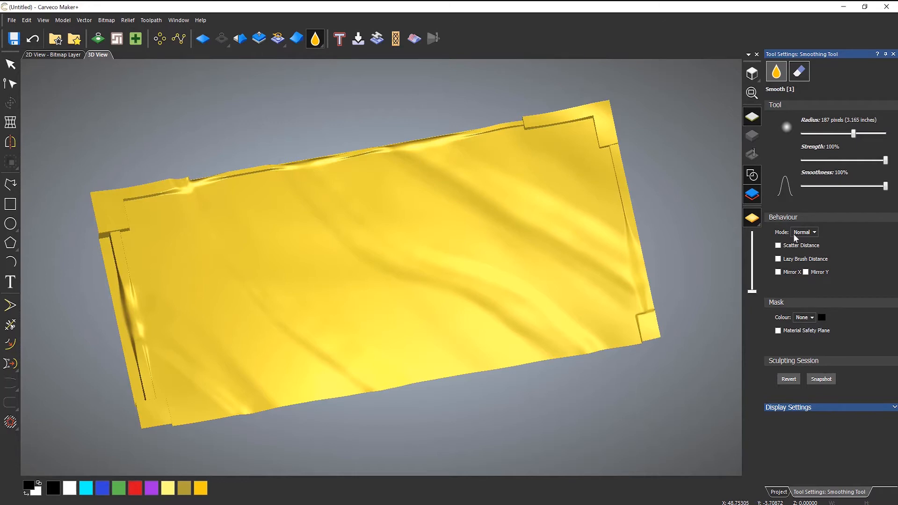
# Set the eraser's strength to 53%, try random strokes all over the relief, and revert them.
pyautogui.click(797, 78)
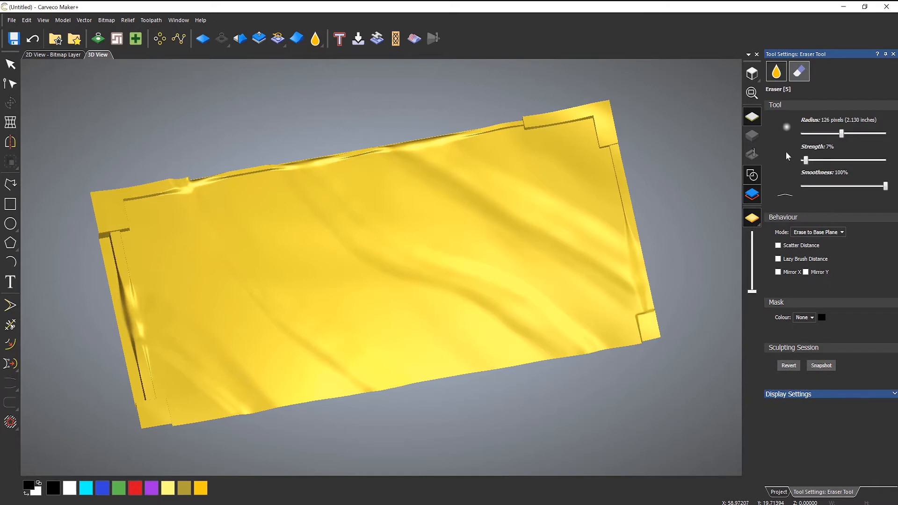
pyautogui.moveTo(805, 160); pyautogui.dragTo(845, 160)
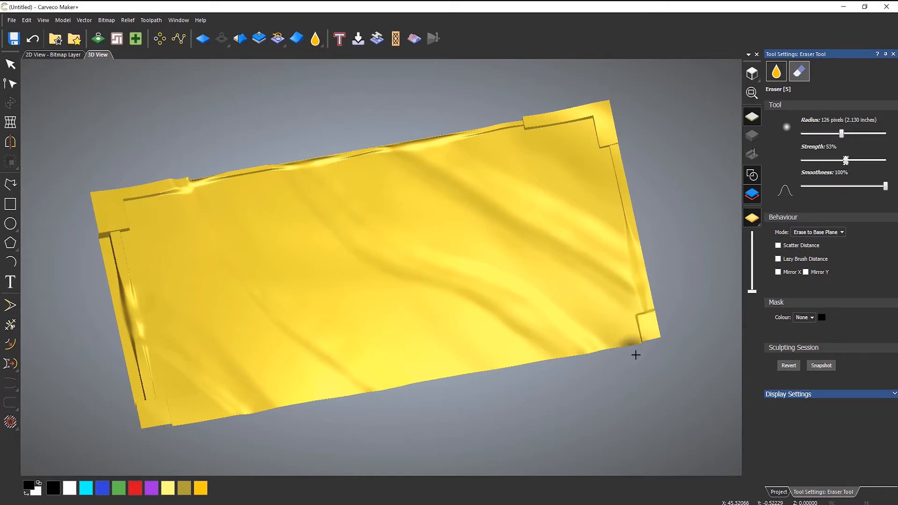
pyautogui.moveTo(635, 355)
pyautogui.mouseDown()
pyautogui.moveTo(334, 199)
pyautogui.moveTo(501, 316)
pyautogui.moveTo(211, 328)
pyautogui.moveTo(537, 209)
pyautogui.moveTo(533, 160)
pyautogui.moveTo(285, 397)
pyautogui.moveTo(581, 340)
pyautogui.mouseUp()
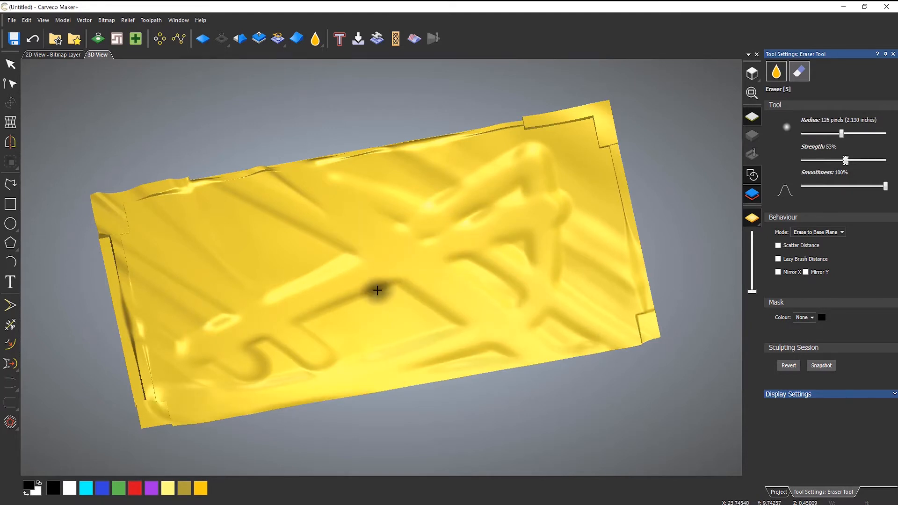
pyautogui.moveTo(453, 266)
pyautogui.mouseDown()
pyautogui.moveTo(589, 241)
pyautogui.moveTo(395, 128)
pyautogui.mouseUp()
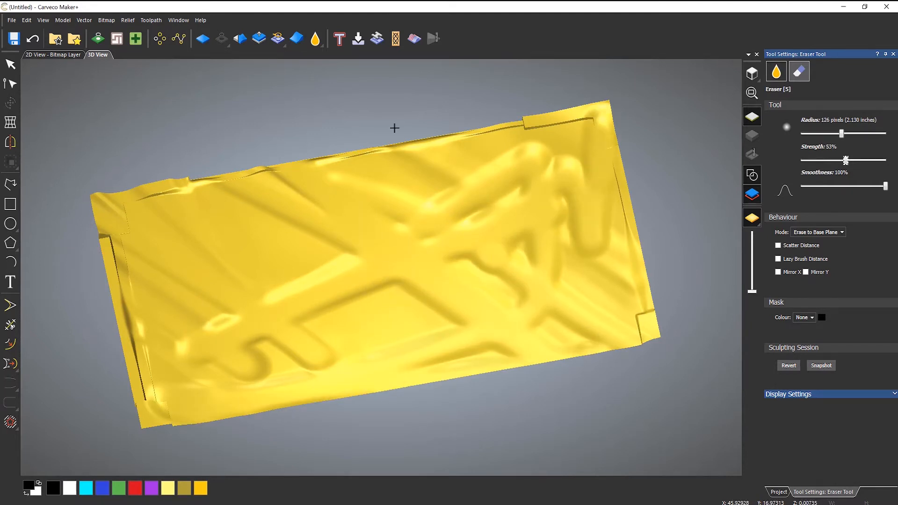
pyautogui.moveTo(225, 294)
pyautogui.mouseDown()
pyautogui.moveTo(385, 305)
pyautogui.moveTo(327, 305)
pyautogui.moveTo(315, 355)
pyautogui.moveTo(241, 293)
pyautogui.moveTo(672, 180)
pyautogui.mouseUp()
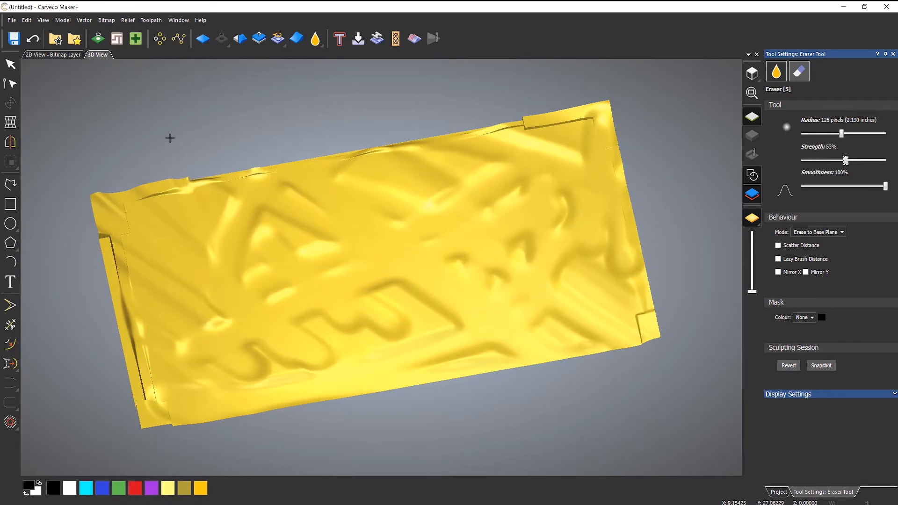
pyautogui.click(36, 45)
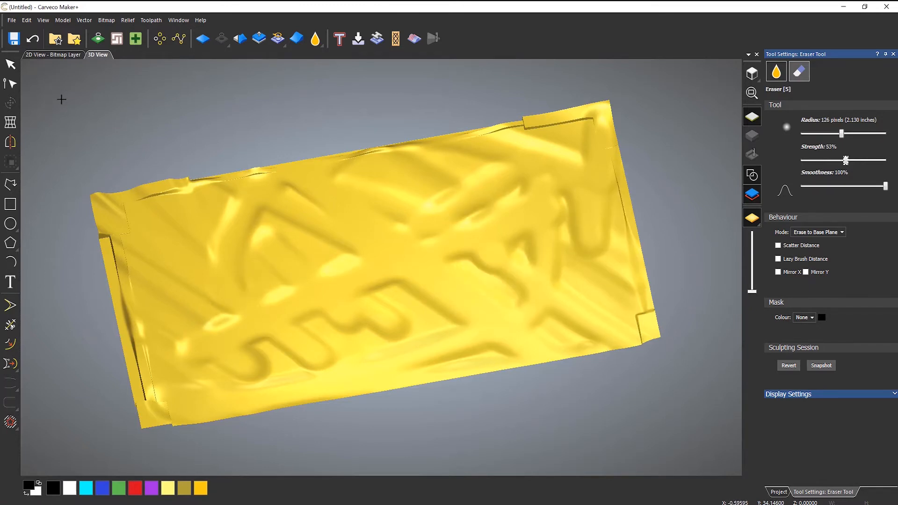
pyautogui.click(789, 366)
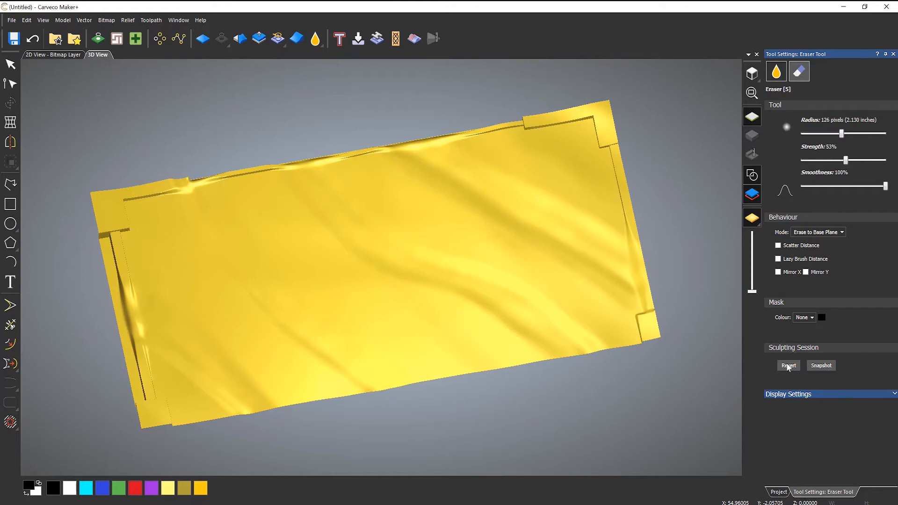
# End the sculpting session and show the relief from directly above.
pyautogui.click(893, 54)
pyautogui.moveTo(428, 292); pyautogui.dragTo(399, 297)
pyautogui.scroll(2, 399, 297)
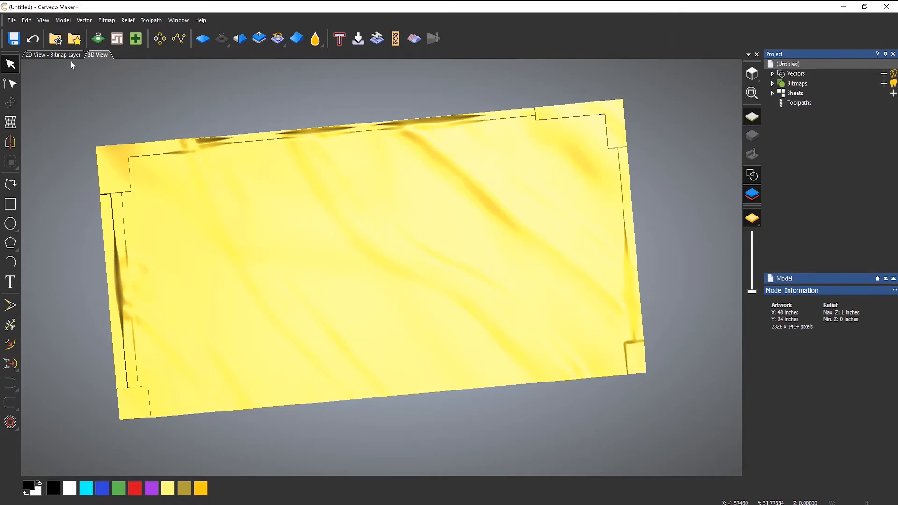
pyautogui.click(752, 75)
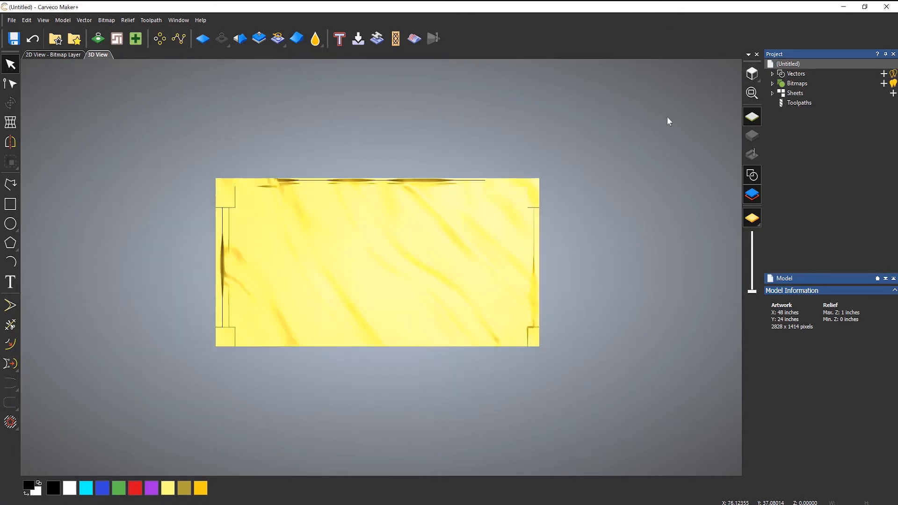
# Sketch a rectangle over the relief and set its width to 20 inches and height to 40 inches.
pyautogui.click(10, 204)
pyautogui.moveTo(256, 200); pyautogui.dragTo(479, 321)
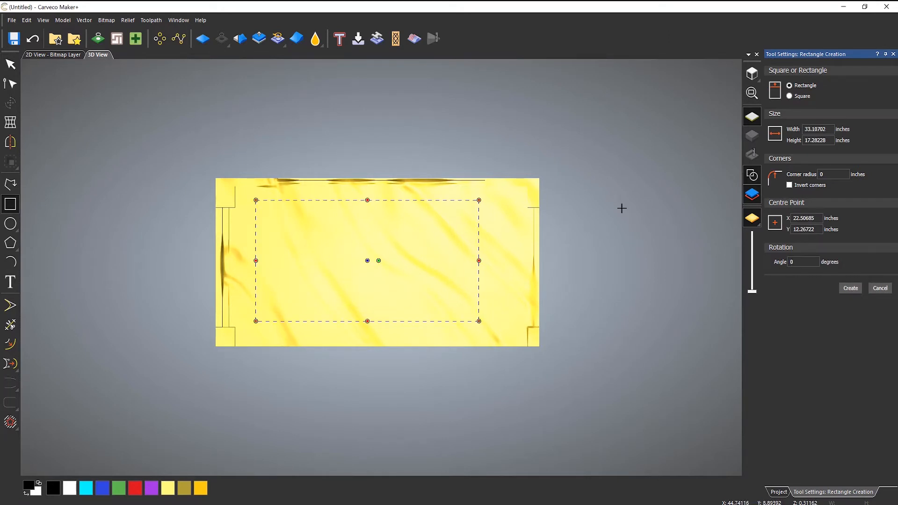
pyautogui.doubleClick(832, 129)
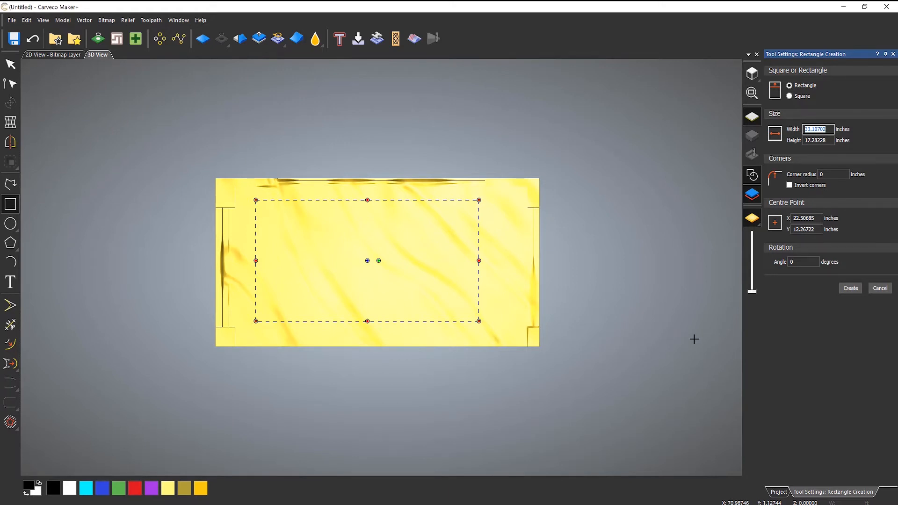
pyautogui.write('20')
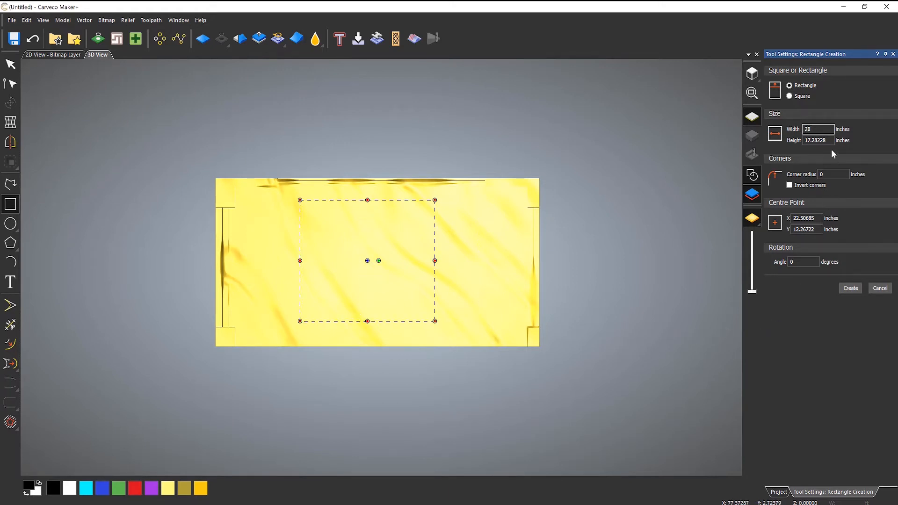
pyautogui.press('Tab')
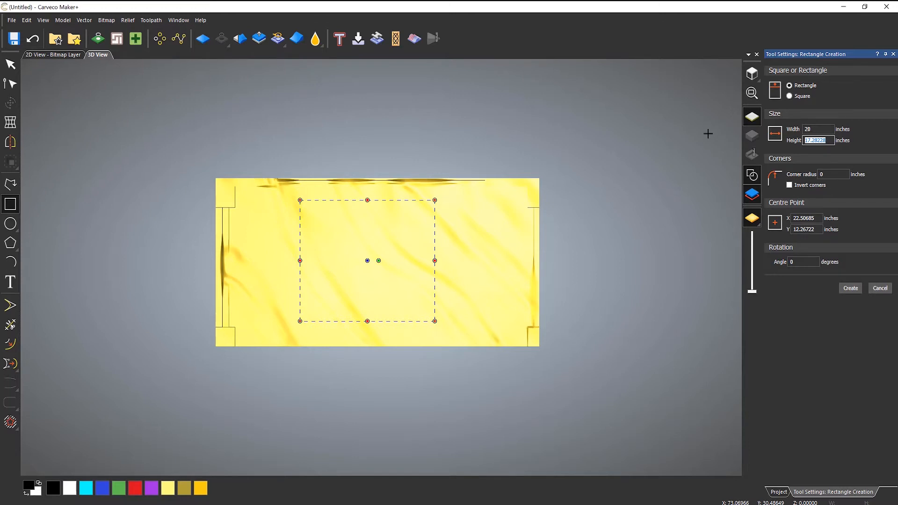
pyautogui.write('40')
pyautogui.hotkey('shift', 'Tab')
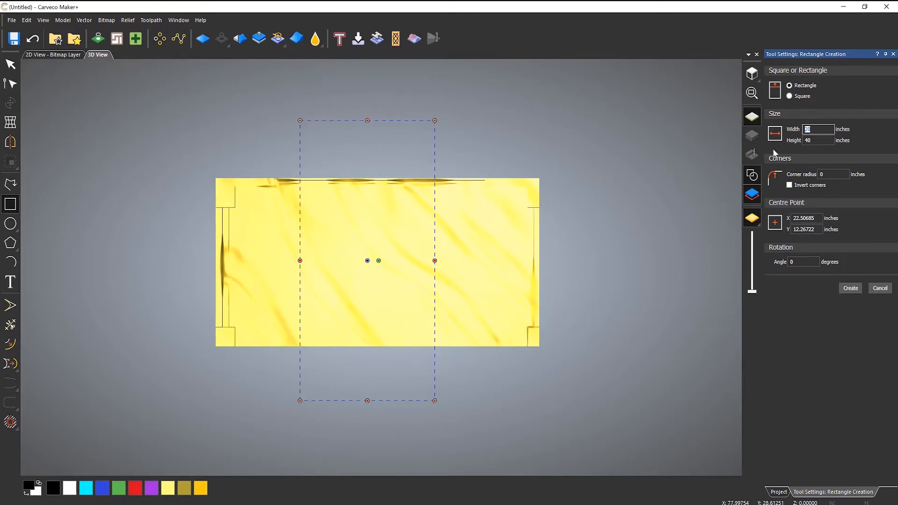
# Rotate the rectangle by 90 degrees, create it as a vector and centre it on the model.
pyautogui.press('Tab')
pyautogui.press('Tab')
pyautogui.press('Tab')
pyautogui.press('Tab')
pyautogui.press('Tab')
pyautogui.press('Tab')
pyautogui.write('90')
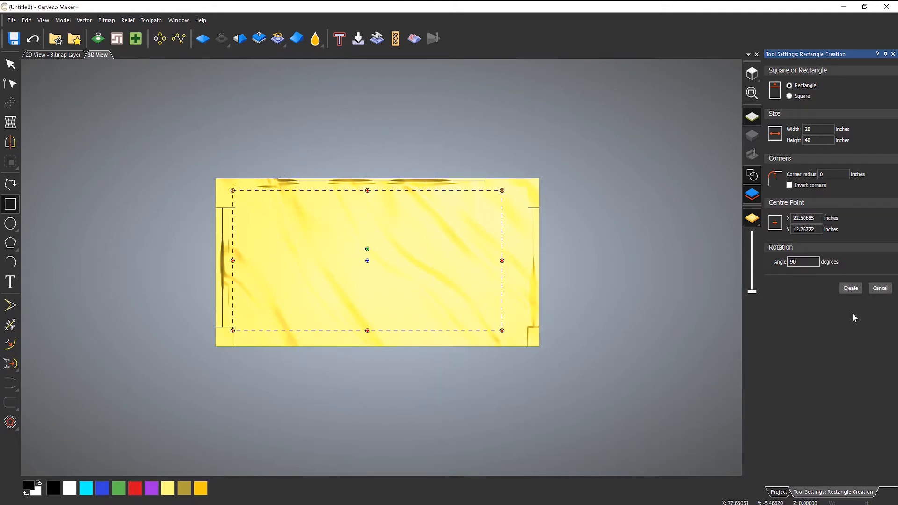
pyautogui.click(852, 288)
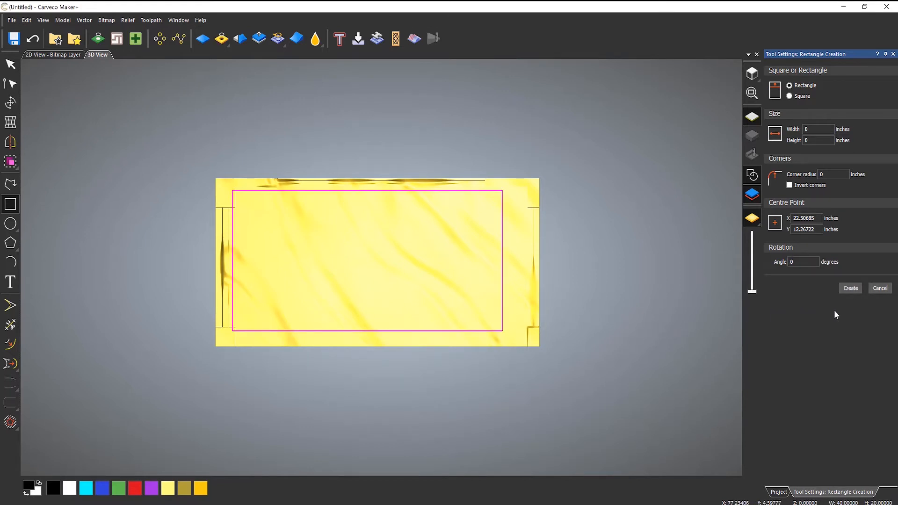
pyautogui.click(880, 288)
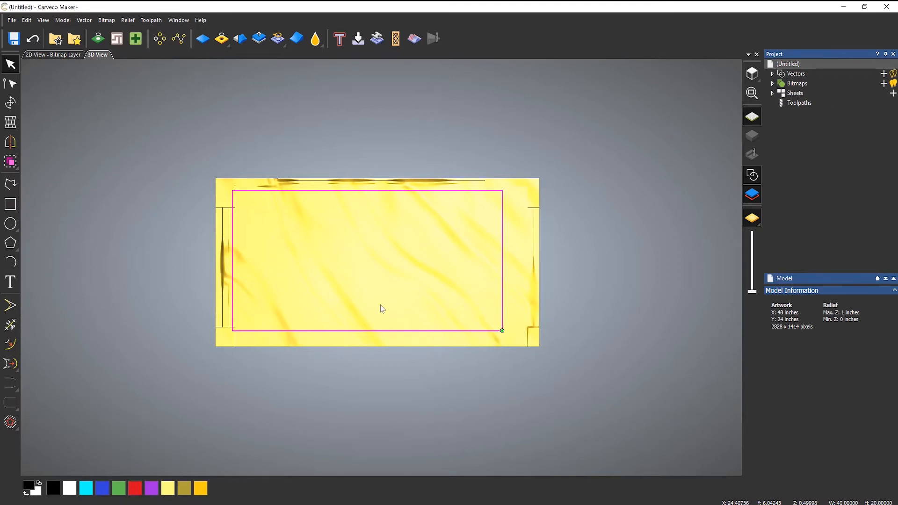
pyautogui.press('F9')
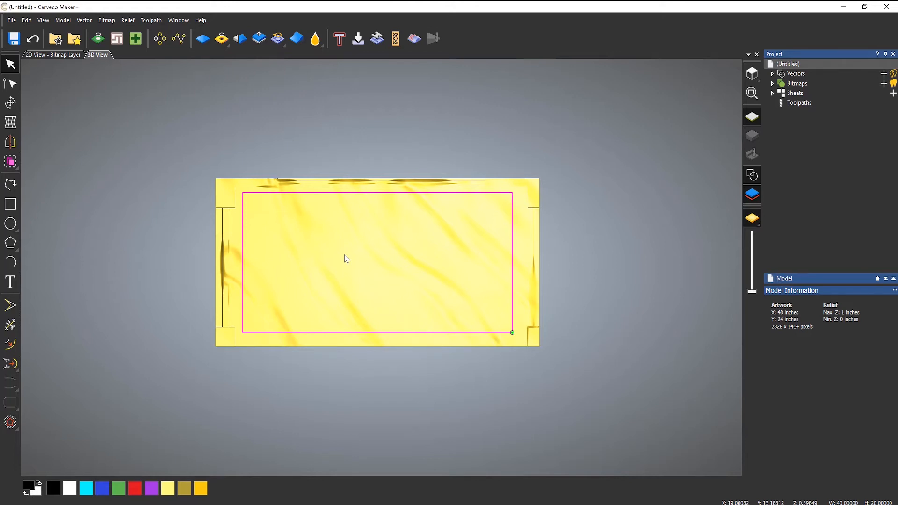
# Try zeroing the relief inside the rectangle, inspect it at an angle, and undo it.
pyautogui.click(222, 40)
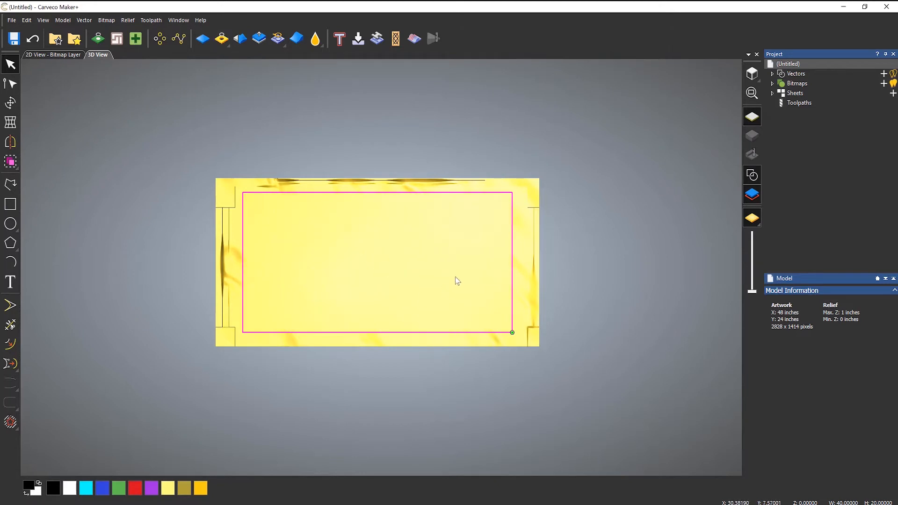
pyautogui.moveTo(457, 279); pyautogui.dragTo(427, 214)
pyautogui.scroll(3, 420, 222)
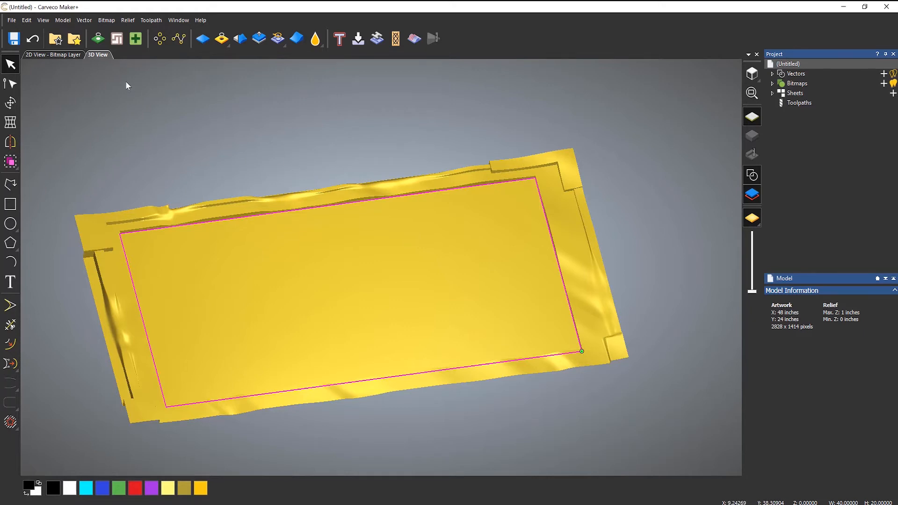
pyautogui.click(33, 39)
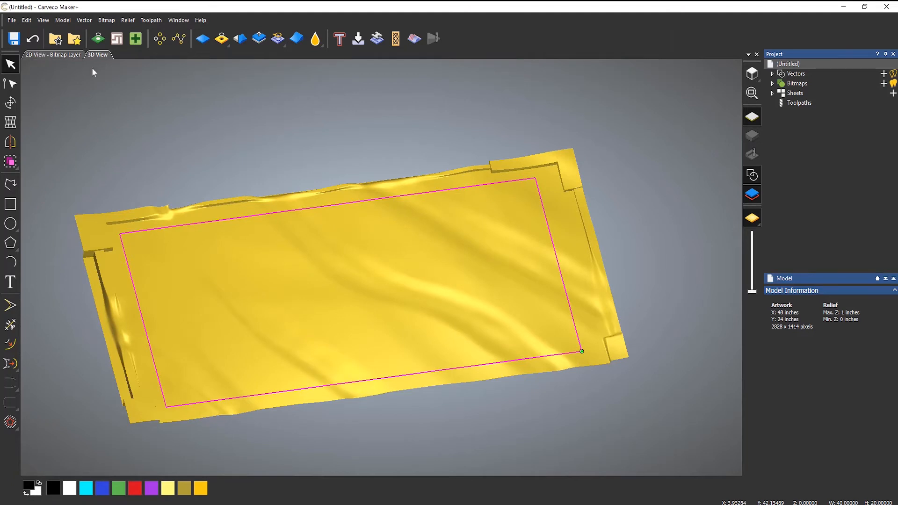
# Zero the relief everywhere outside the rectangle, keeping the wavy area inside it.
pyautogui.click(224, 42)
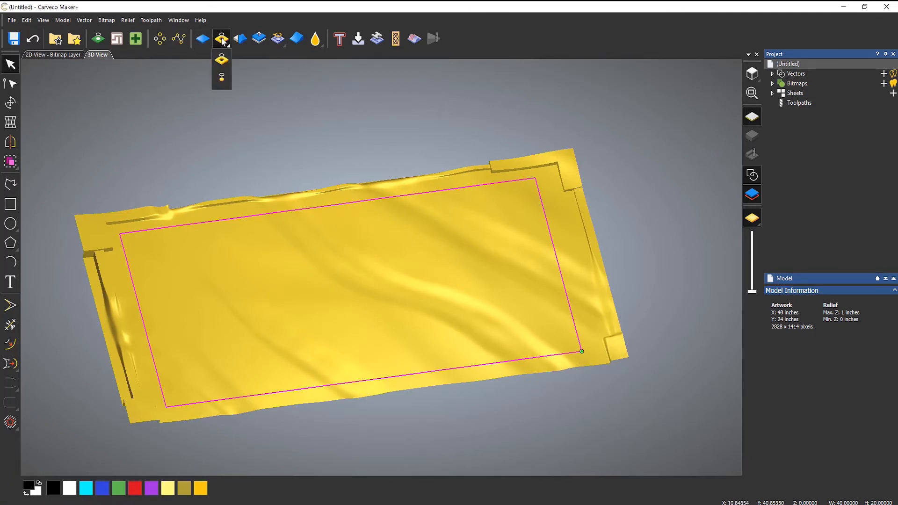
pyautogui.click(222, 80)
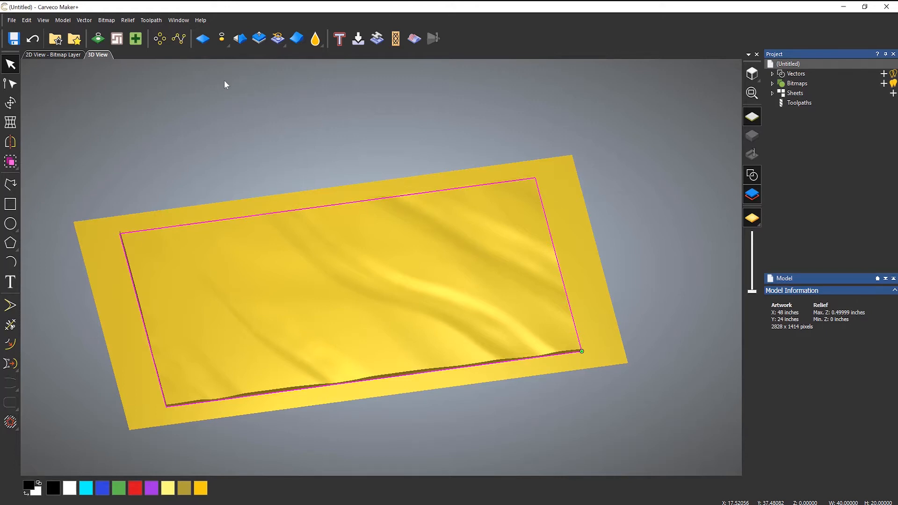
pyautogui.press('Escape')
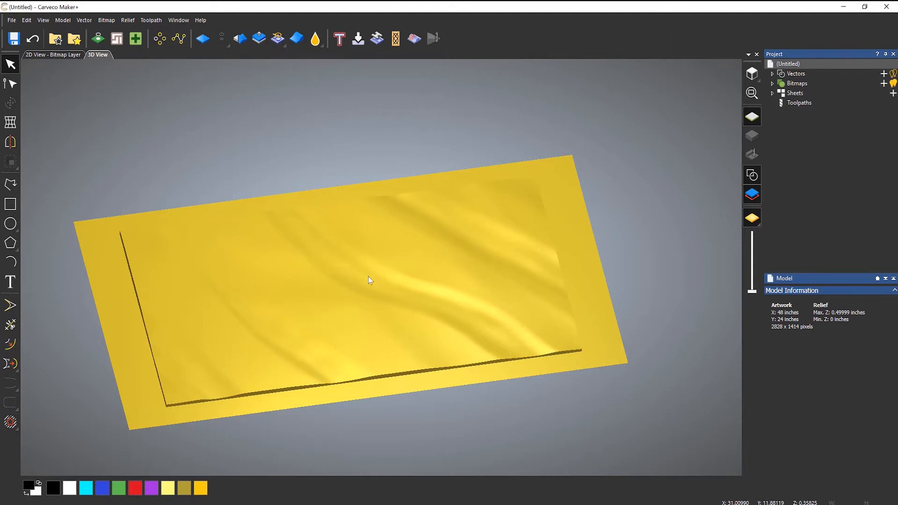
# Try exaggerating the relief's height with Scale Relief, and set and apply a scale height of 1 inch.
pyautogui.click(259, 39)
pyautogui.moveTo(423, 267); pyautogui.dragTo(451, 254)
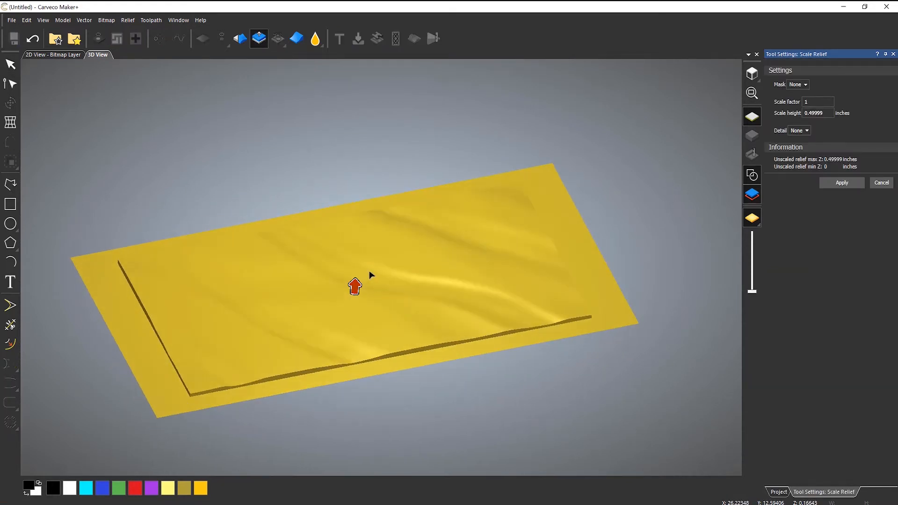
pyautogui.moveTo(355, 285); pyautogui.dragTo(359, 208)
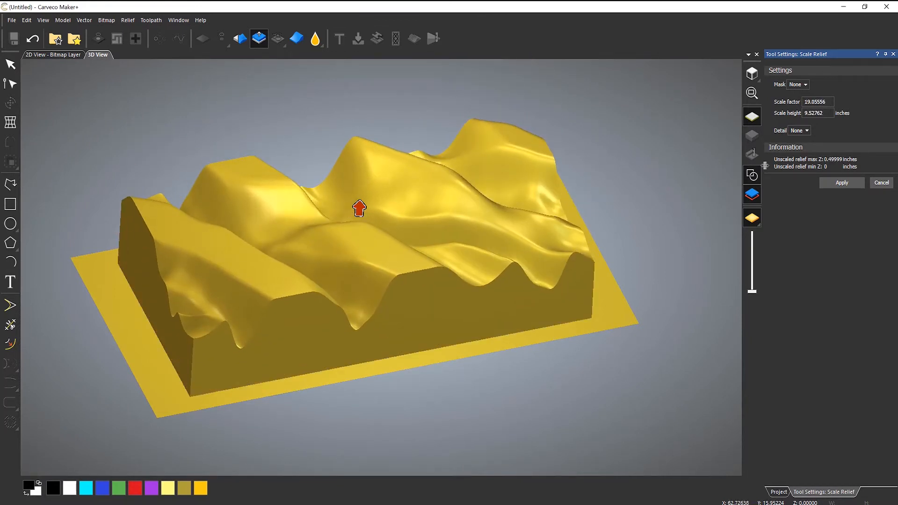
pyautogui.press('Tab')
pyautogui.write('1')
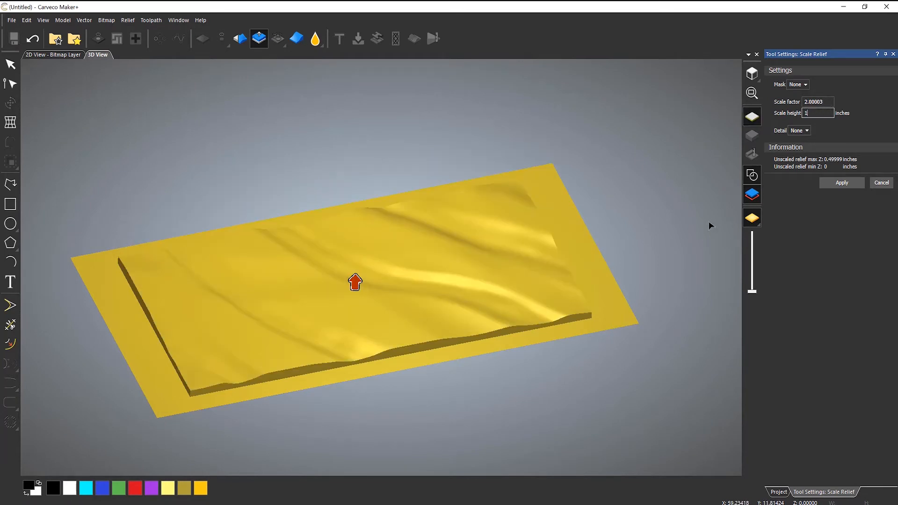
pyautogui.click(848, 182)
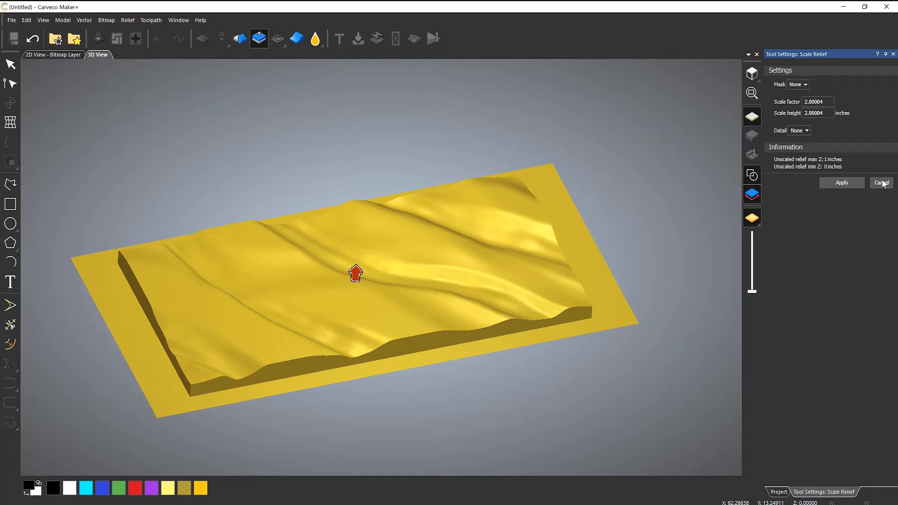
pyautogui.click(882, 182)
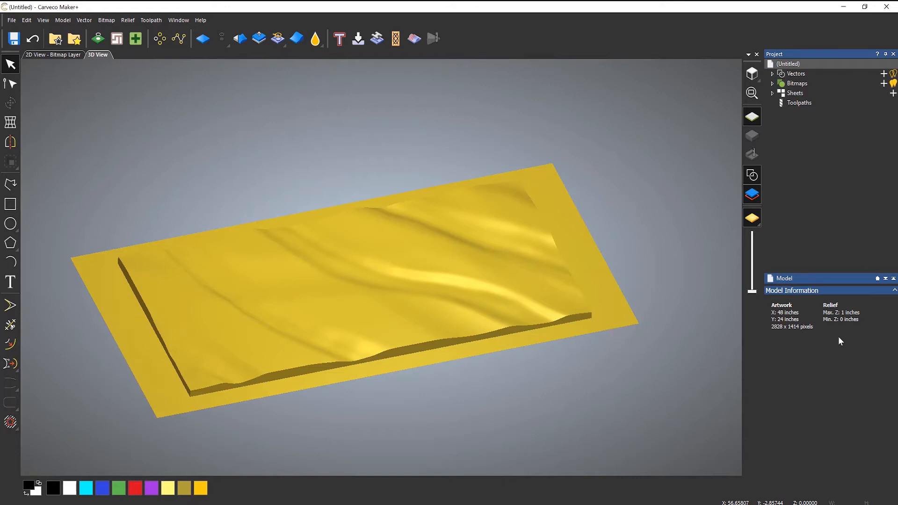
# Import 2880px-Flag_of_the_United_States.svg from the Wavy Flag folder on the Desktop as a bitmap layer, without scaling.
pyautogui.moveTo(461, 250); pyautogui.dragTo(438, 289)
pyautogui.moveTo(460, 227); pyautogui.dragTo(458, 286)
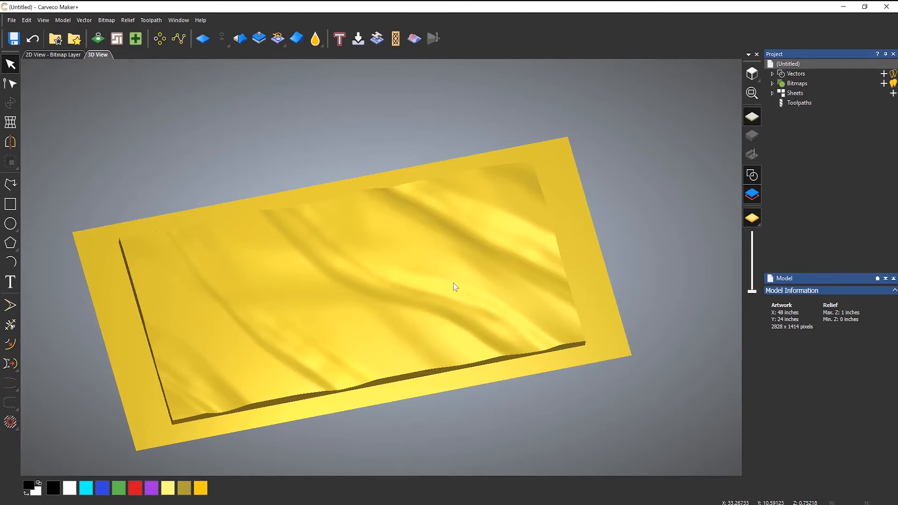
pyautogui.click(797, 83)
pyautogui.rightClick(801, 86)
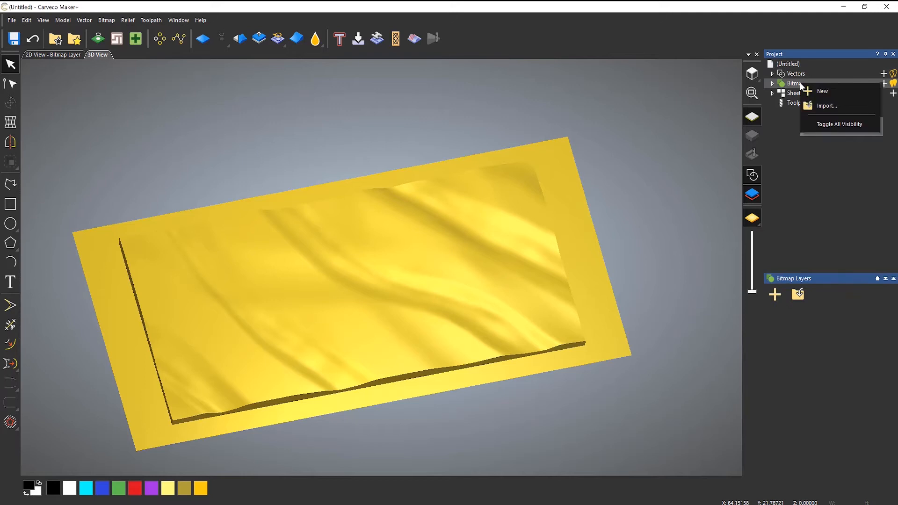
pyautogui.click(838, 107)
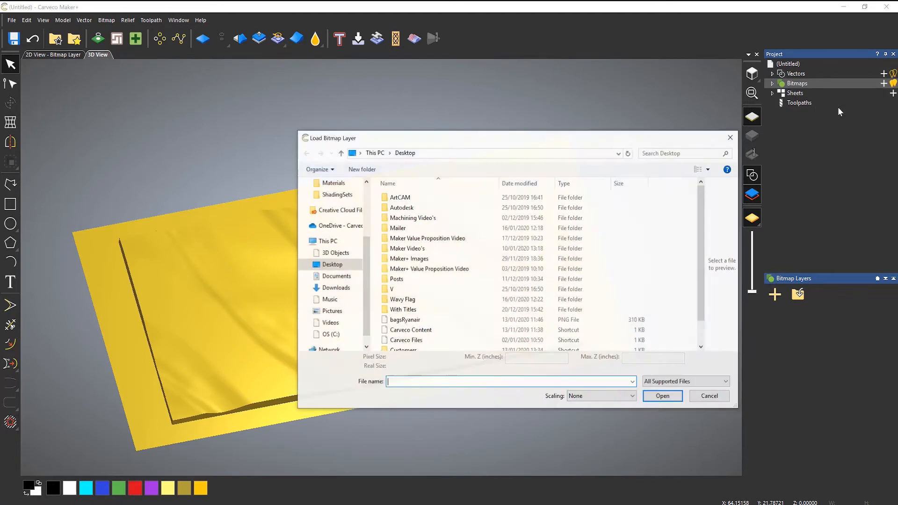
pyautogui.scroll(-1, 458, 318)
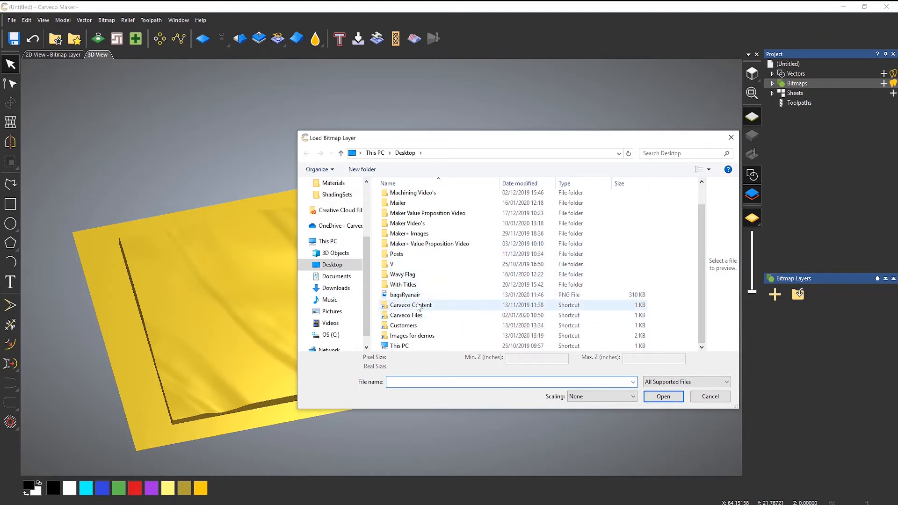
pyautogui.click(410, 276)
pyautogui.doubleClick(410, 276)
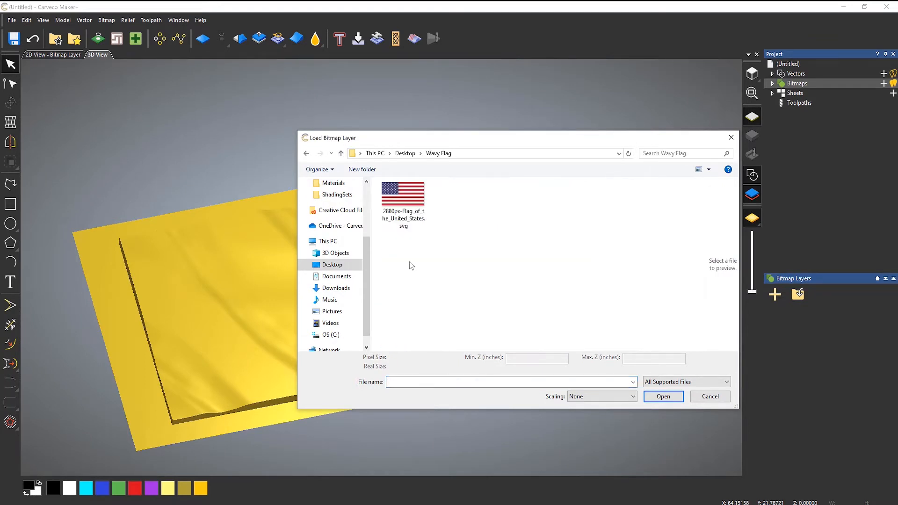
pyautogui.click(404, 204)
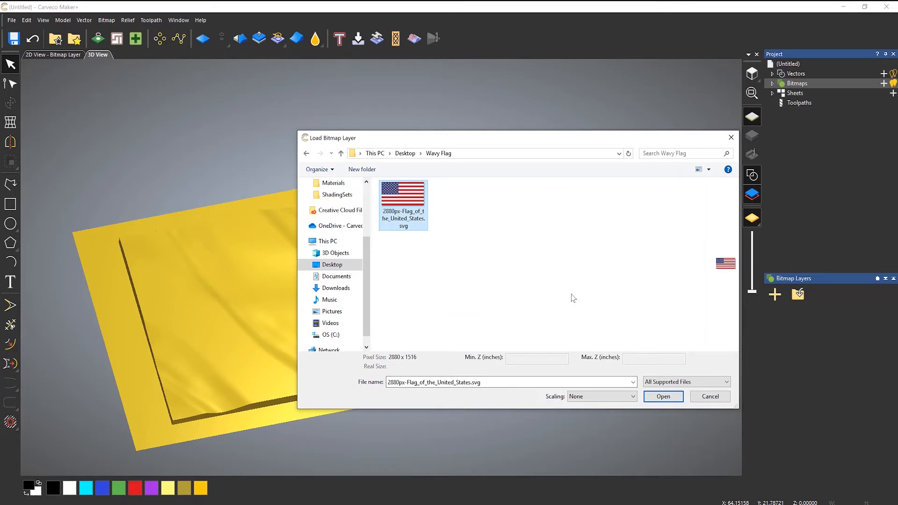
pyautogui.click(664, 397)
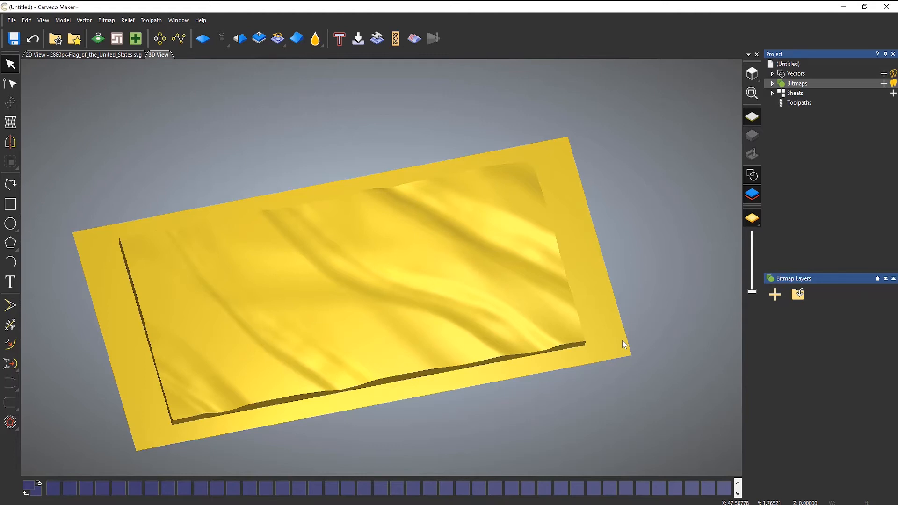
# Examine the colours in the palette of the imported flag image from beginning to end and back.
pyautogui.click(738, 494)
pyautogui.click(738, 494)
pyautogui.click(738, 494)
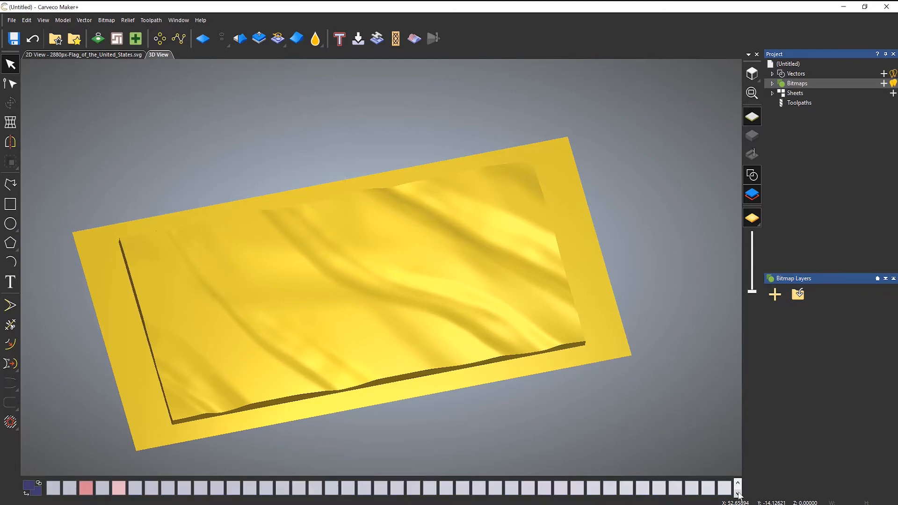
pyautogui.click(738, 494)
pyautogui.click(737, 483)
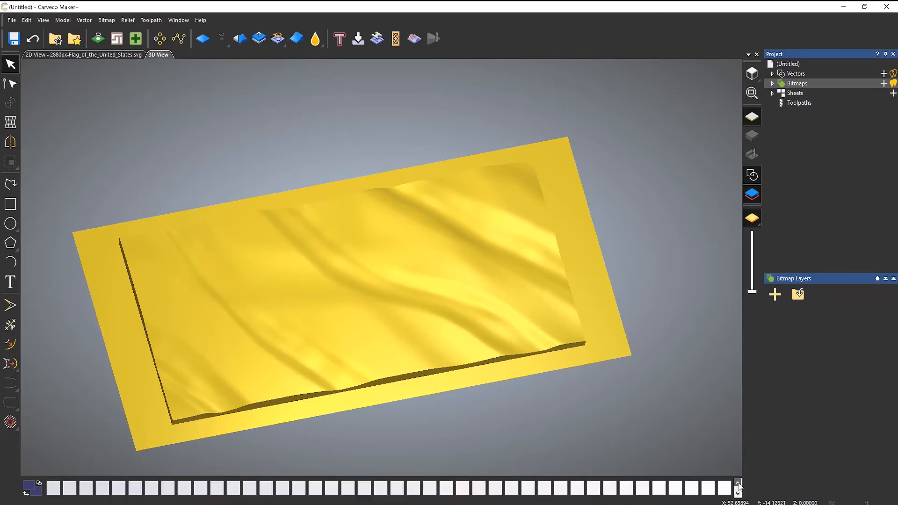
pyautogui.click(737, 482)
pyautogui.click(738, 483)
pyautogui.click(738, 482)
pyautogui.click(738, 483)
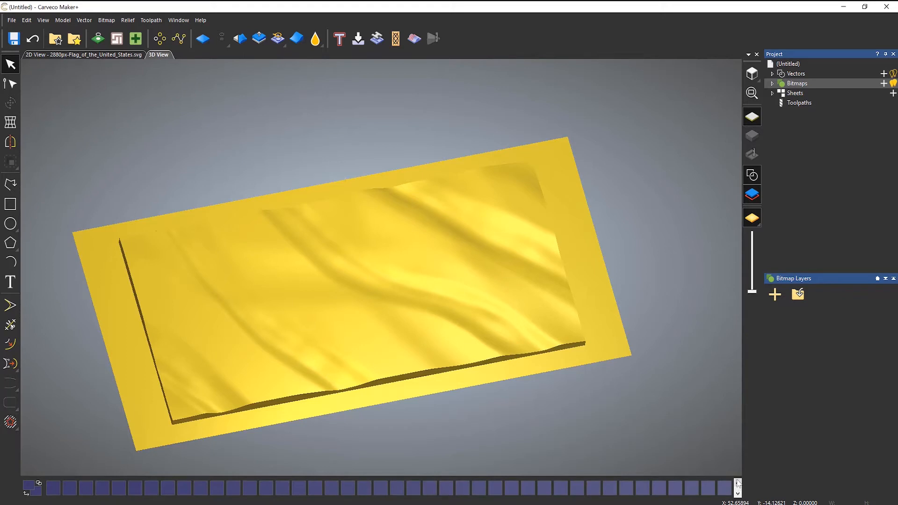
# List the model's bitmap layers and display the flag bitmap over the relief in the 3D view.
pyautogui.click(772, 83)
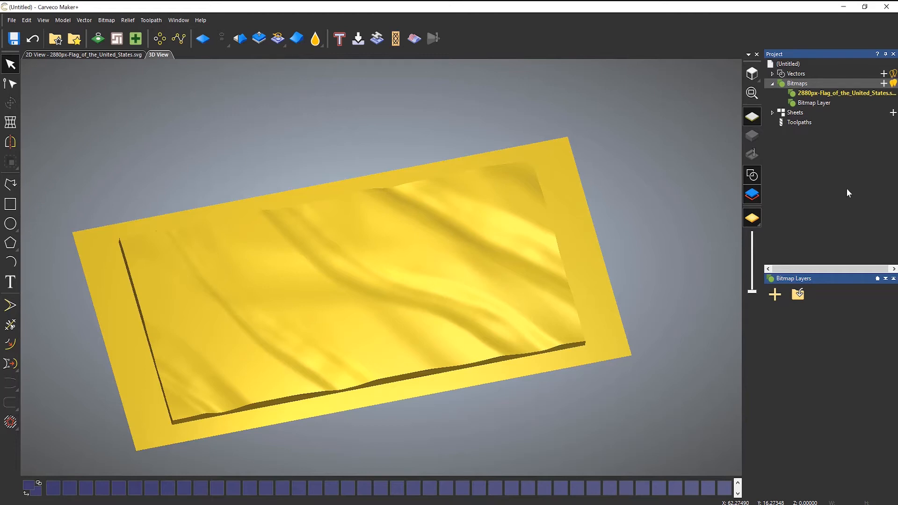
pyautogui.click(752, 219)
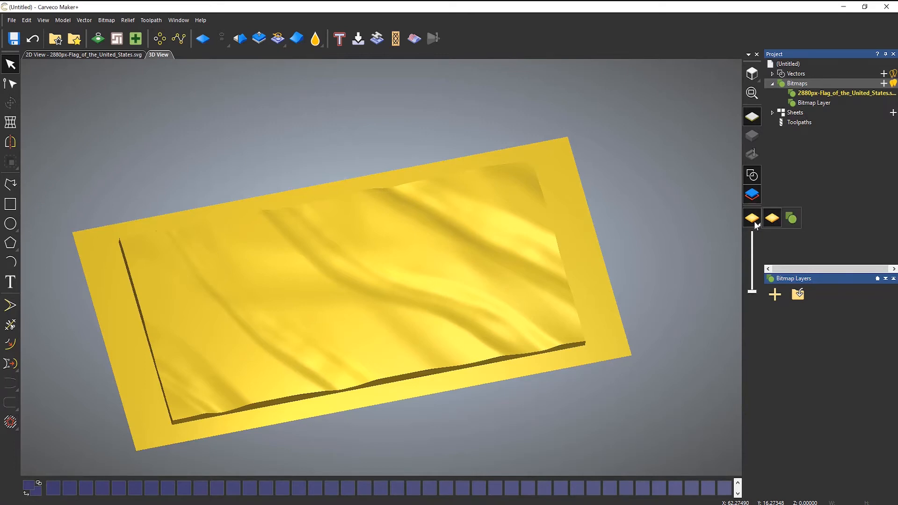
pyautogui.click(791, 219)
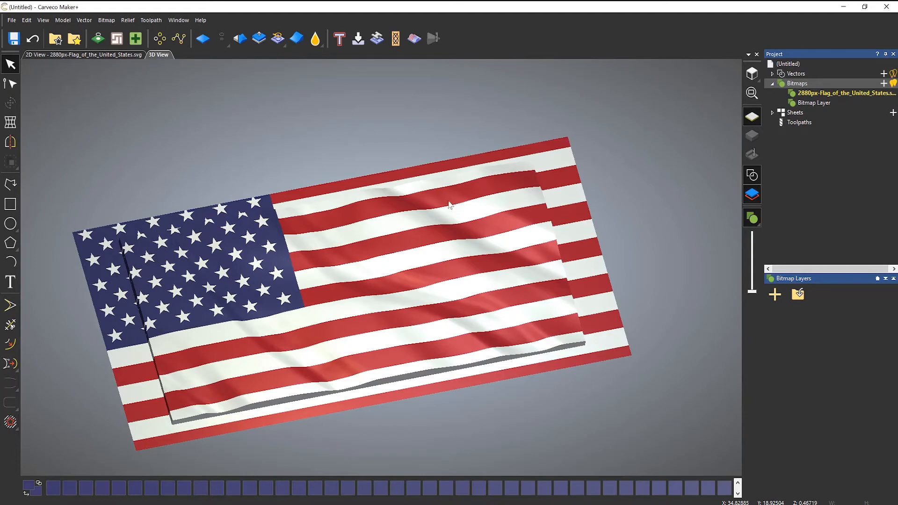
# Check how the flag bitmap drapes over the relief in the 3D view, and switch its display to the shaded material.
pyautogui.moveTo(449, 204)
pyautogui.mouseDown()
pyautogui.moveTo(390, 326)
pyautogui.moveTo(461, 137)
pyautogui.moveTo(440, 207)
pyautogui.mouseUp()
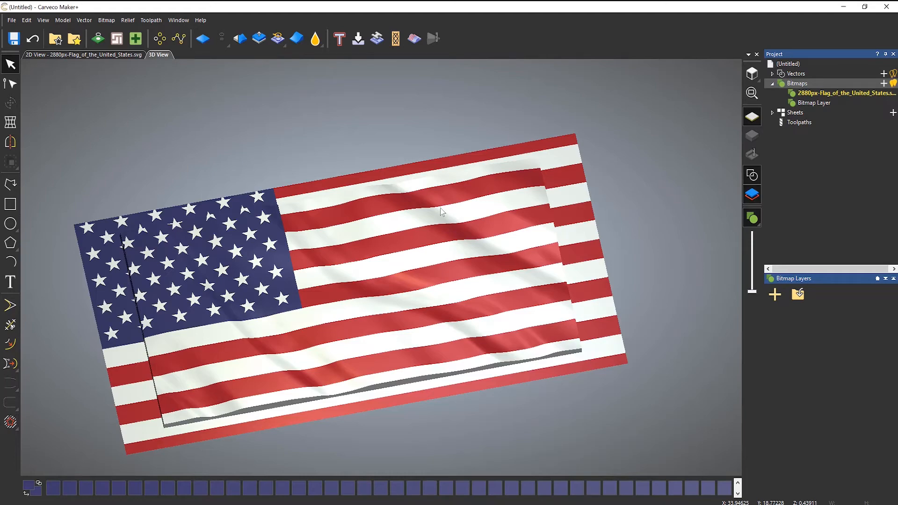
pyautogui.moveTo(402, 262)
pyautogui.mouseDown()
pyautogui.moveTo(359, 346)
pyautogui.moveTo(359, 217)
pyautogui.moveTo(367, 284)
pyautogui.moveTo(185, 324)
pyautogui.moveTo(353, 336)
pyautogui.moveTo(381, 255)
pyautogui.moveTo(350, 312)
pyautogui.moveTo(358, 300)
pyautogui.mouseUp()
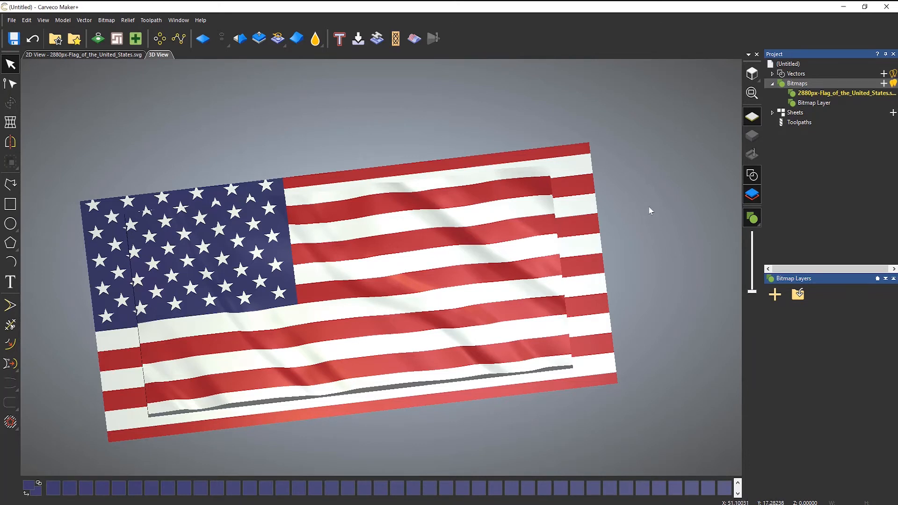
pyautogui.click(754, 219)
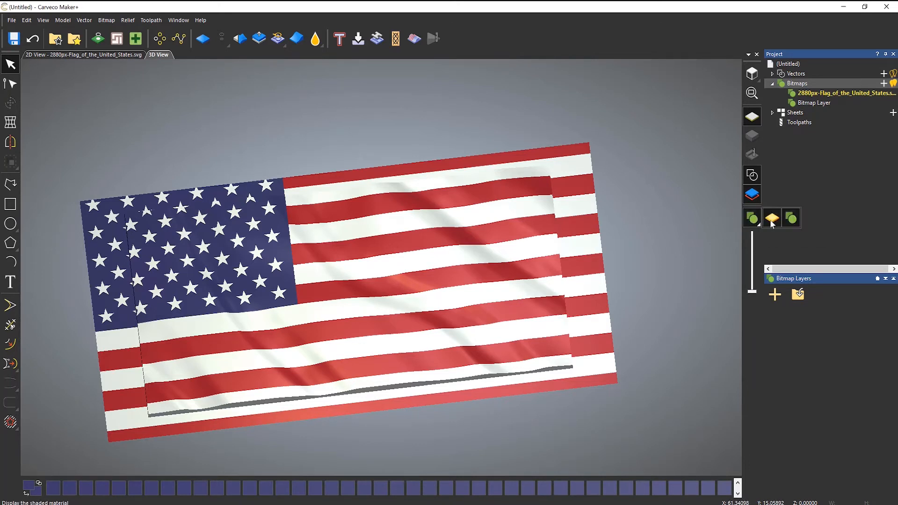
pyautogui.click(772, 220)
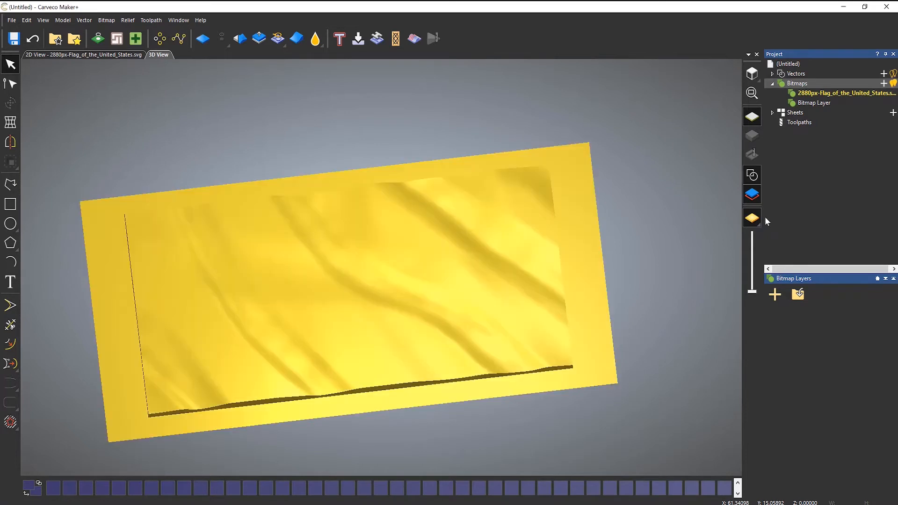
# Inspect the flag bitmap's stars and edges in the 2D view, and delete the 2880px-Flag_of_the_United_States.svg bitmap layer.
pyautogui.click(71, 55)
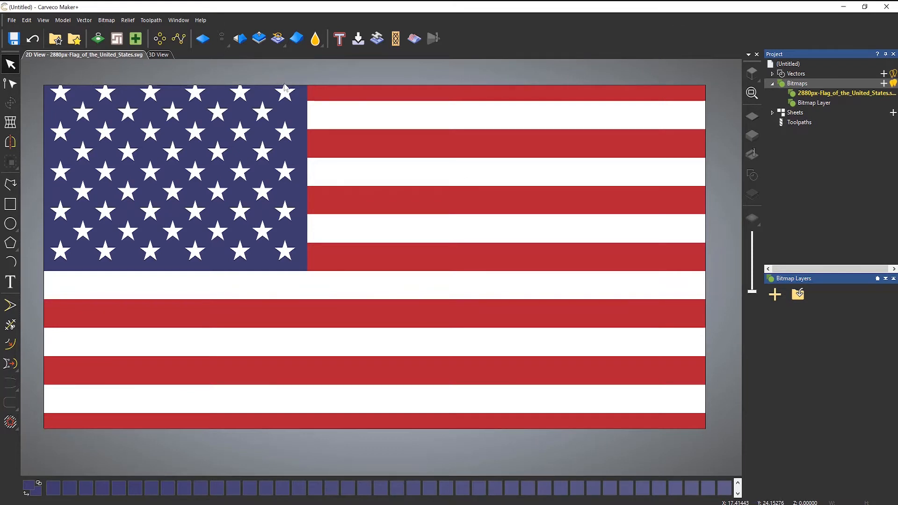
pyautogui.scroll(5, 284, 86)
pyautogui.scroll(2, 295, 128)
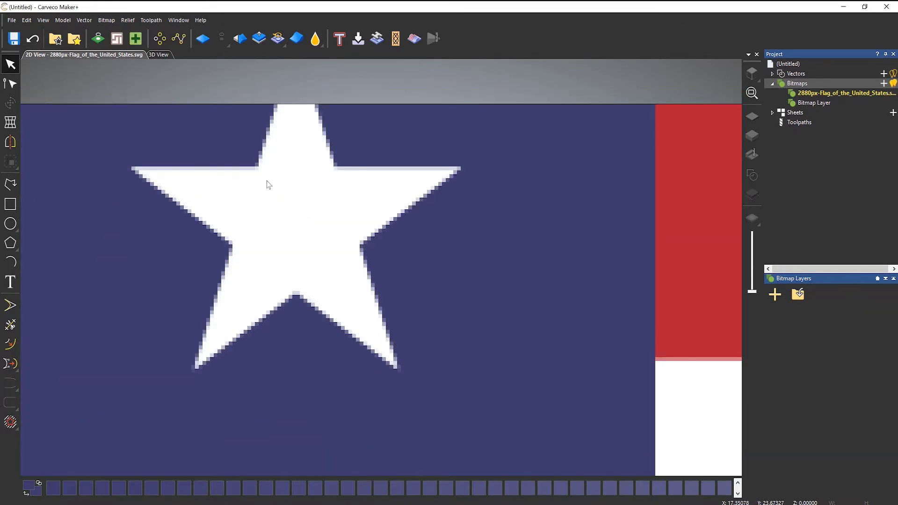
pyautogui.scroll(-8, 295, 214)
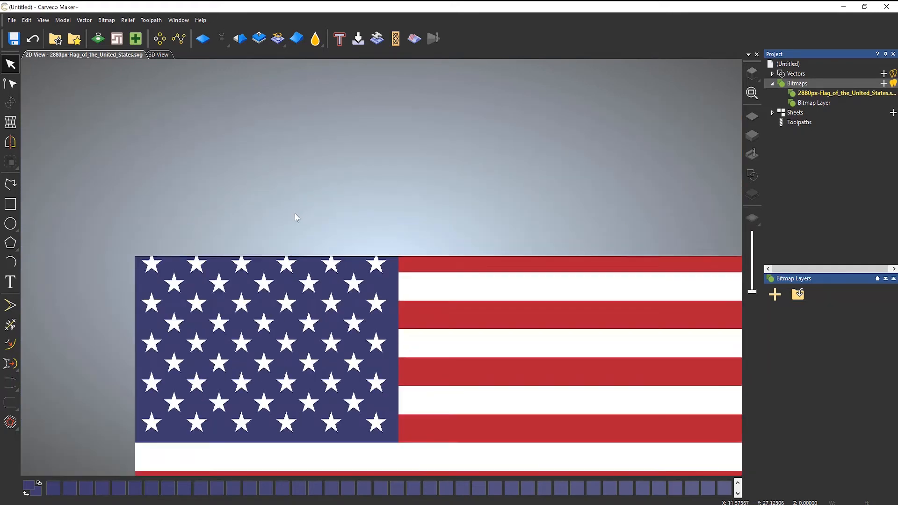
pyautogui.scroll(4, 427, 315)
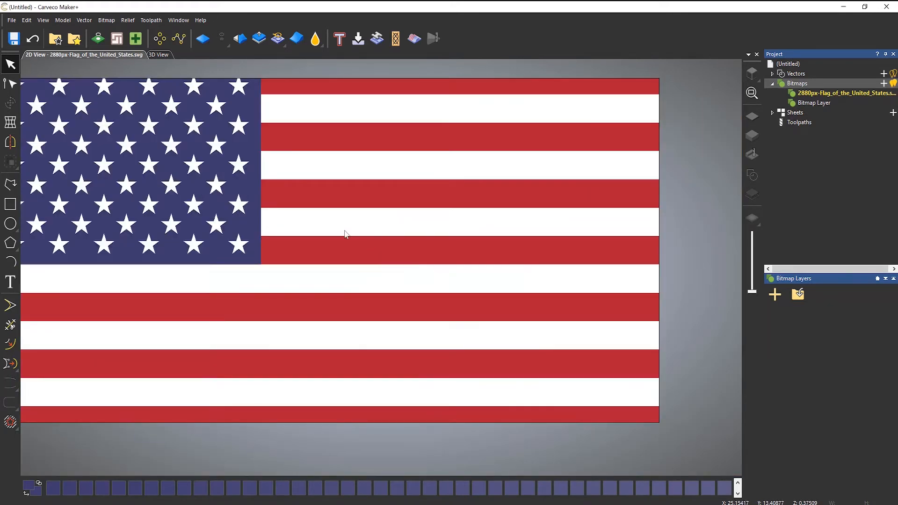
pyautogui.scroll(-2, 345, 234)
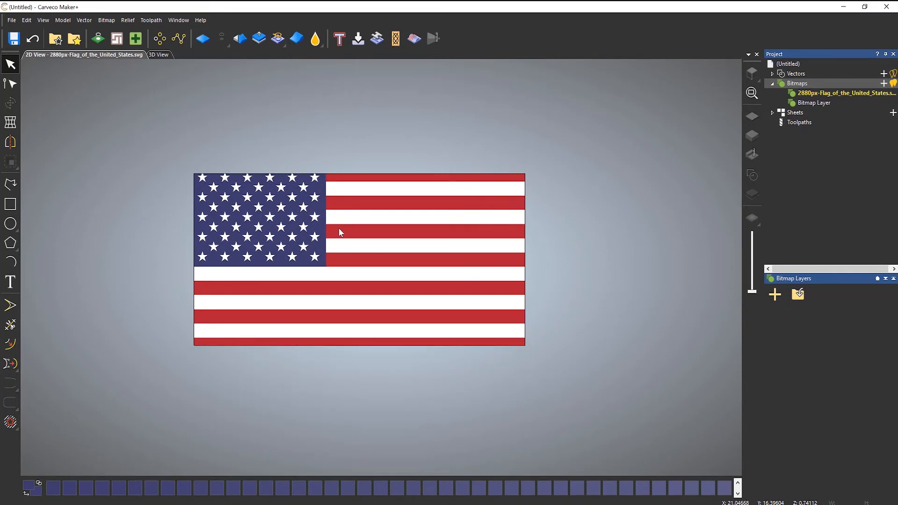
pyautogui.rightClick(803, 93)
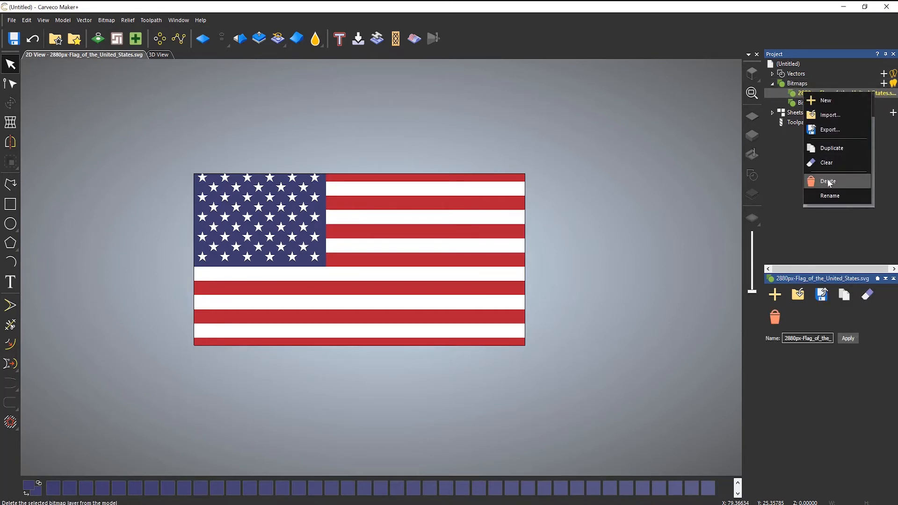
pyautogui.click(829, 182)
# Import 2880px-Flag_of_the_United_States.svg from the Wavy Flag folder as a bitmap layer with its scaling set to Fit.
pyautogui.rightClick(795, 83)
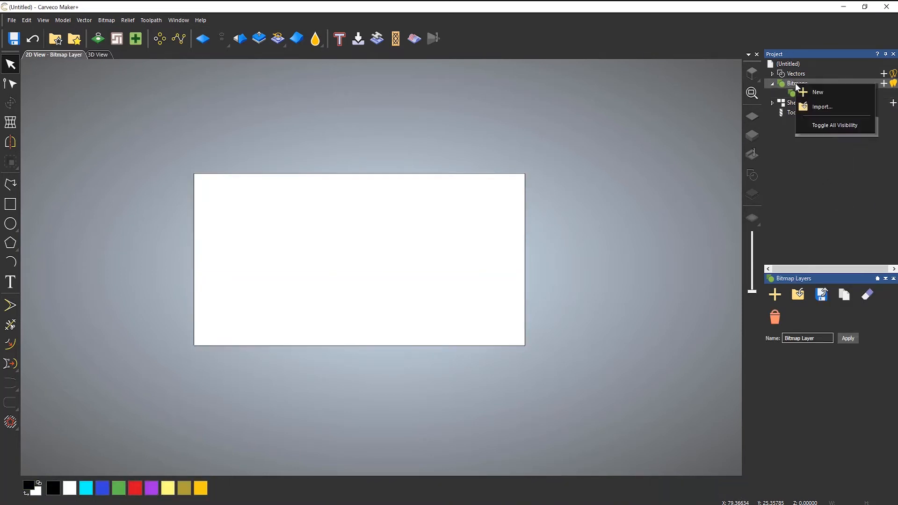
pyautogui.click(822, 108)
pyautogui.click(403, 198)
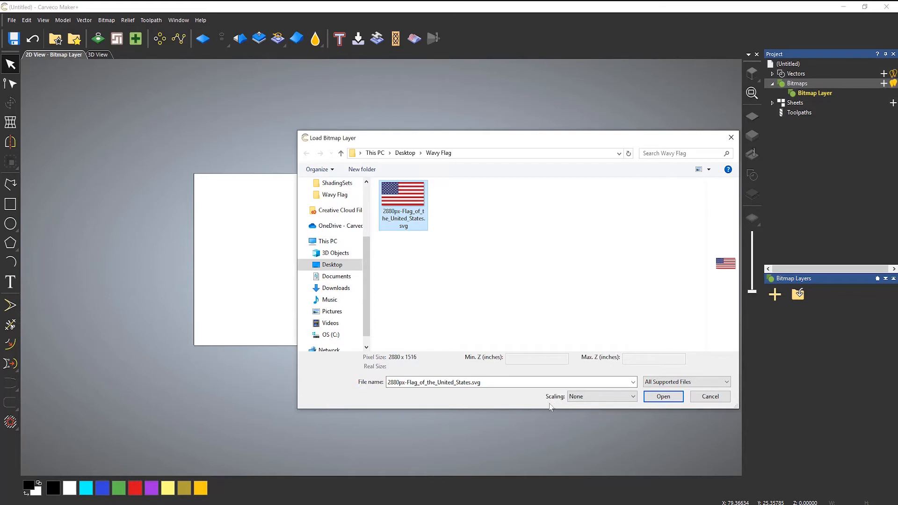
pyautogui.click(590, 398)
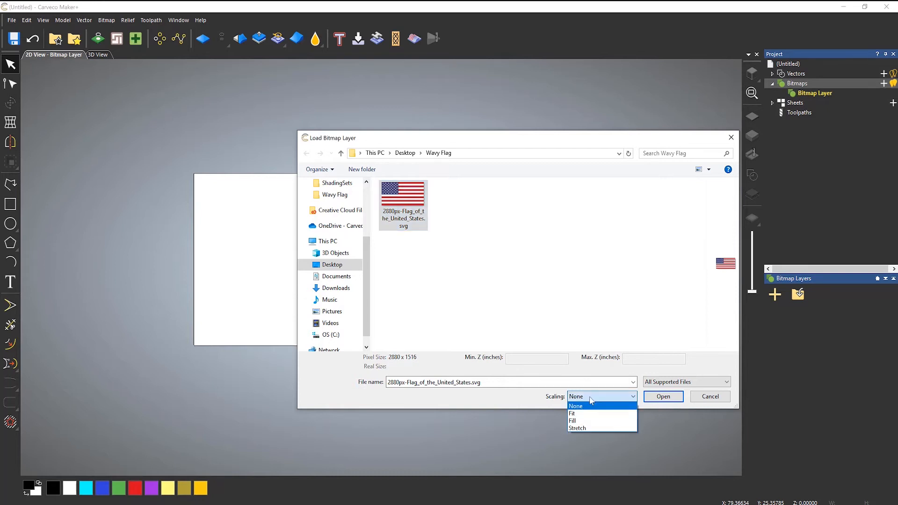
pyautogui.click(588, 415)
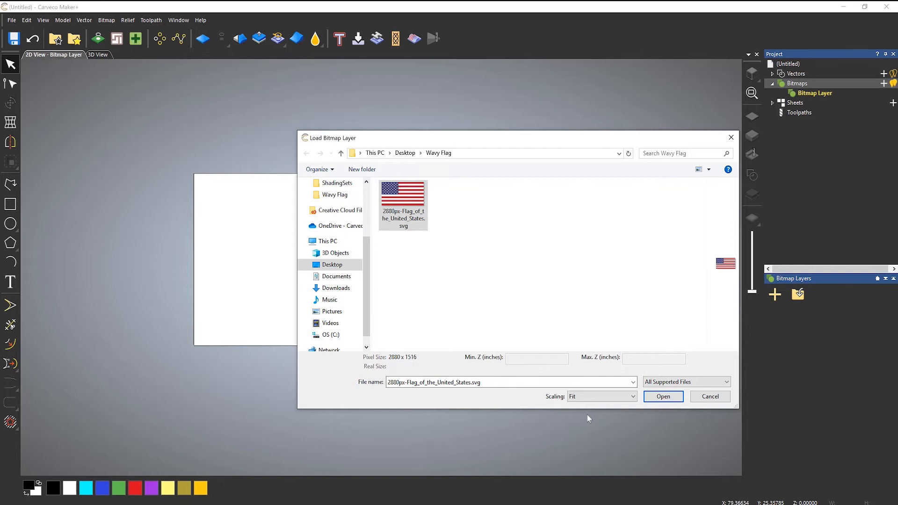
pyautogui.click(661, 398)
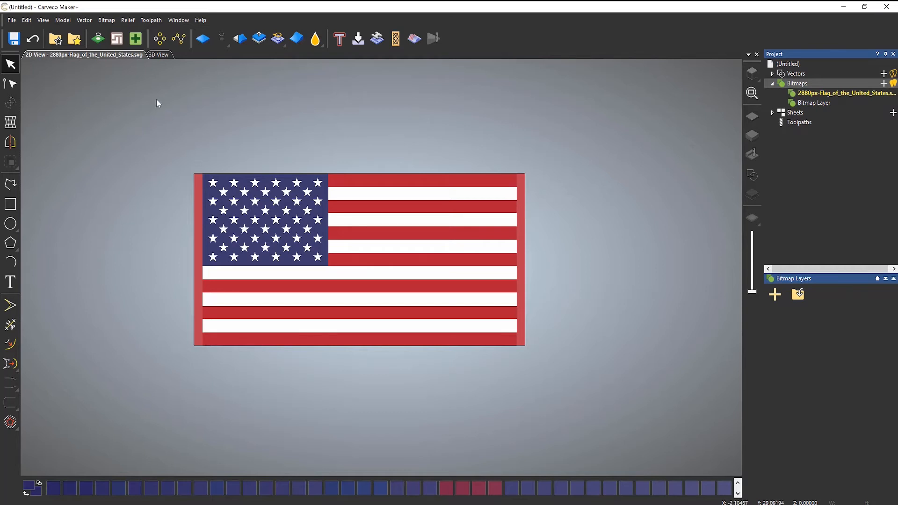
# Try creating boundary vectors from the flag's secondary colour with Bitmap to Vector, and check for them with the bitmaps temporarily hidden.
pyautogui.click(97, 38)
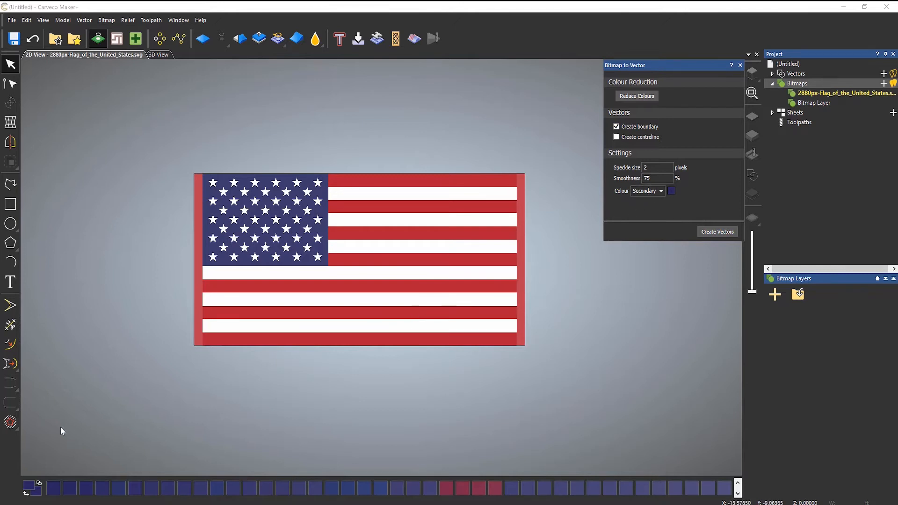
pyautogui.click(721, 233)
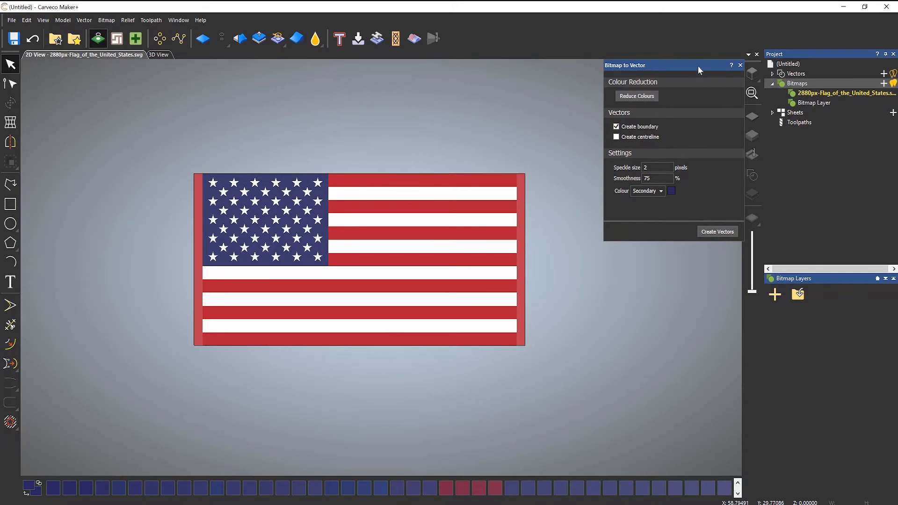
pyautogui.click(893, 84)
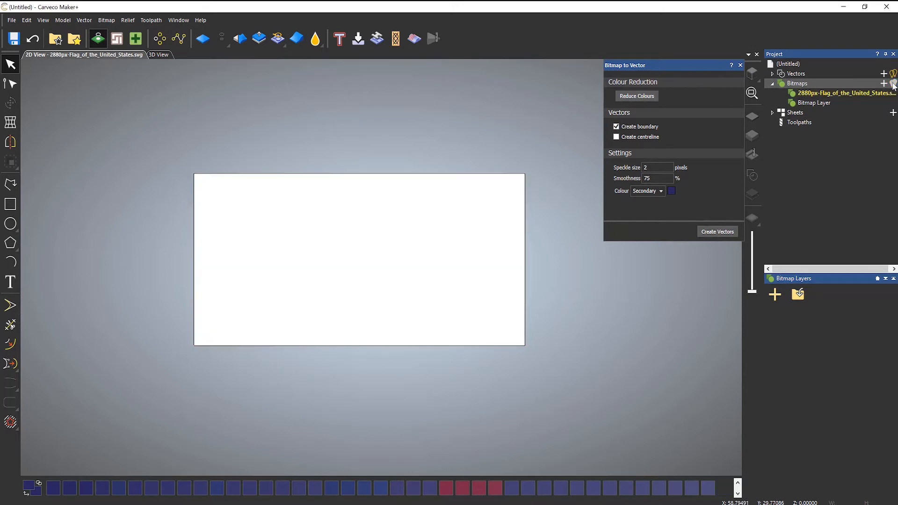
pyautogui.scroll(2, 332, 252)
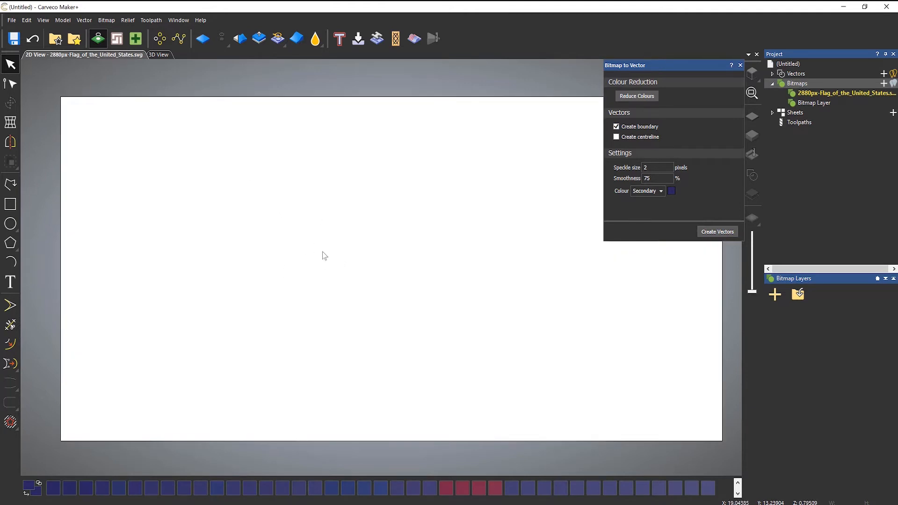
pyautogui.scroll(-2, 321, 258)
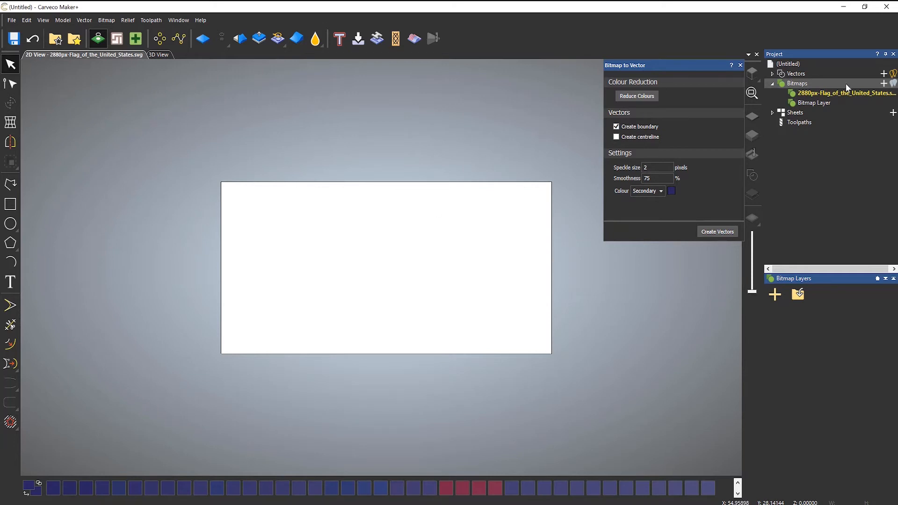
pyautogui.click(893, 84)
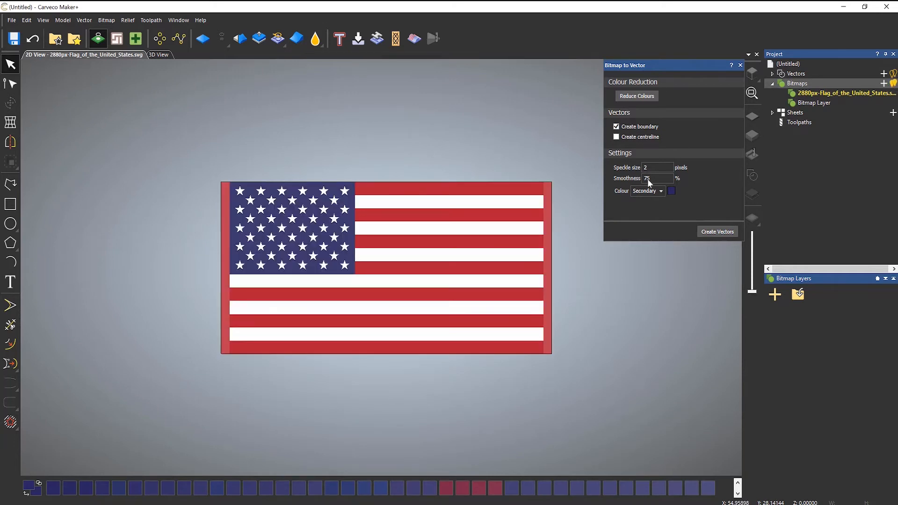
# Reduce the flag bitmap to a maximum of 5 colours and apply the reduction.
pyautogui.click(638, 95)
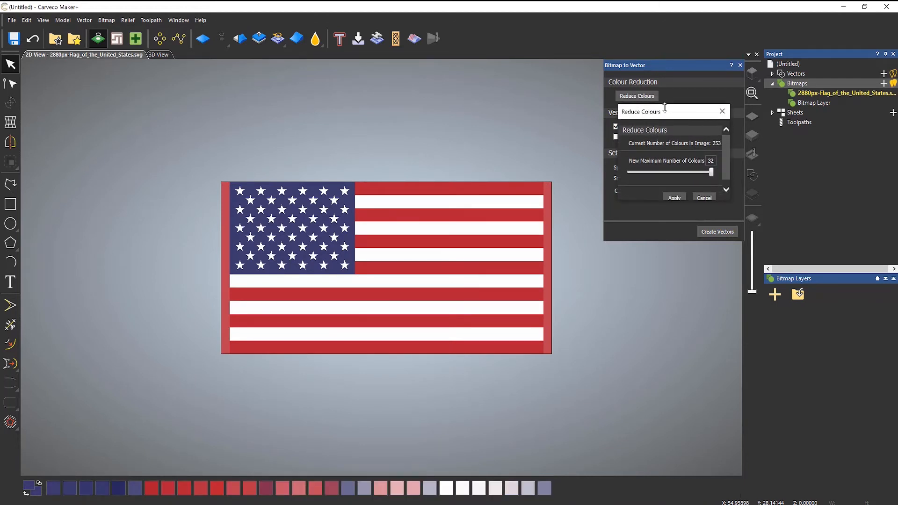
pyautogui.moveTo(667, 99); pyautogui.dragTo(634, 258)
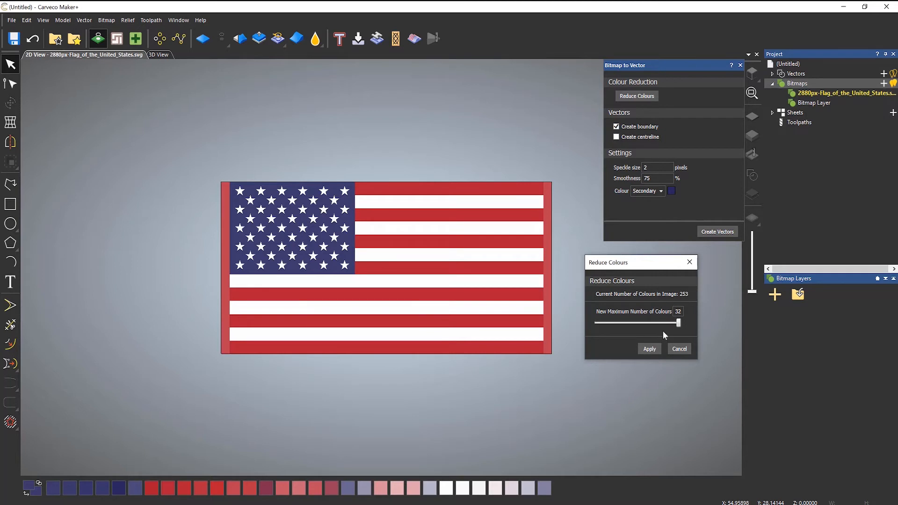
pyautogui.moveTo(649, 327); pyautogui.dragTo(610, 327)
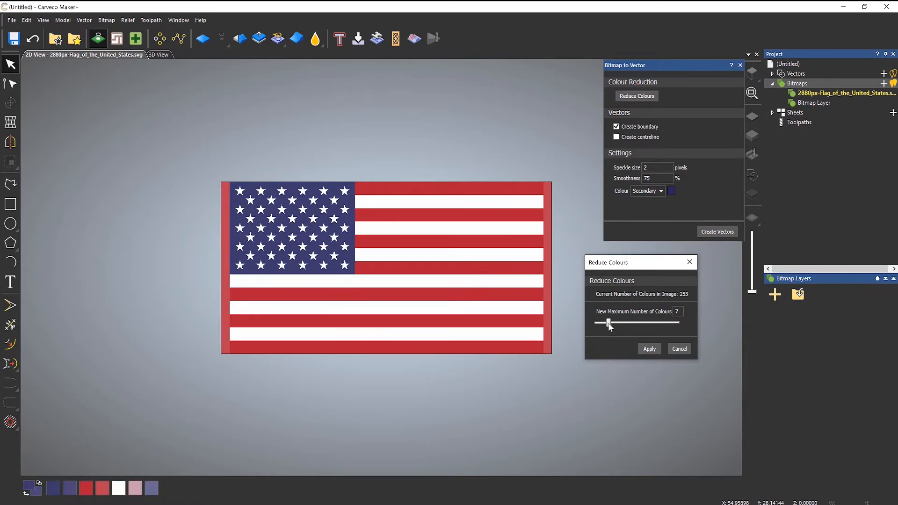
pyautogui.moveTo(609, 323); pyautogui.dragTo(601, 324)
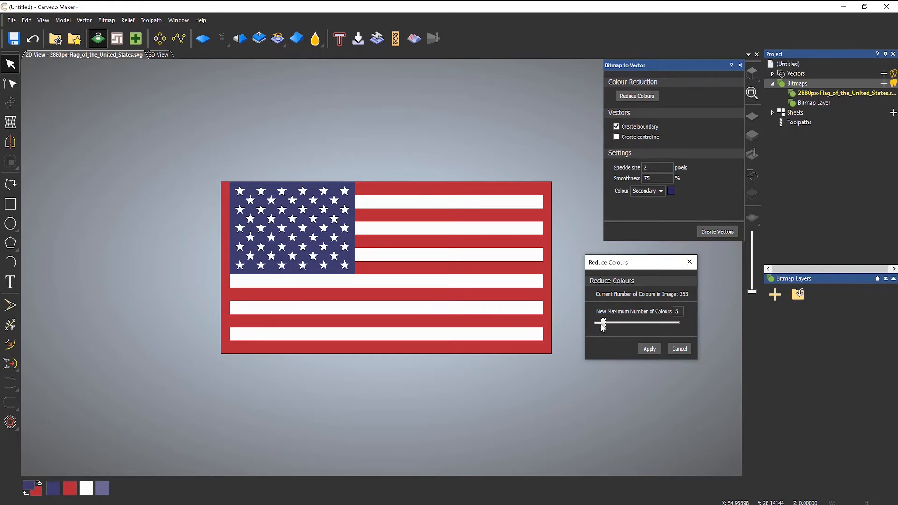
pyautogui.moveTo(600, 328); pyautogui.dragTo(603, 327)
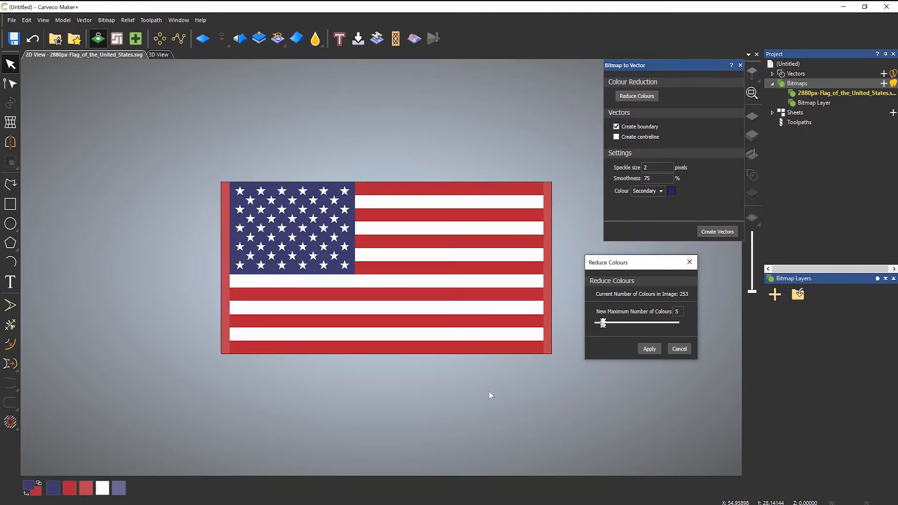
pyautogui.click(649, 349)
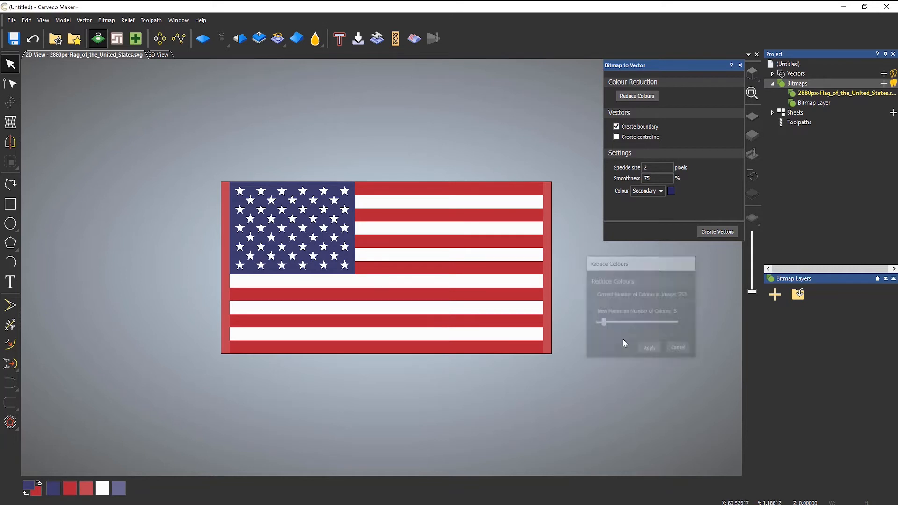
# Inspect the edge pixels around the flag's stars, and link the light blue palette colour to the dark blue.
pyautogui.scroll(5, 557, 231)
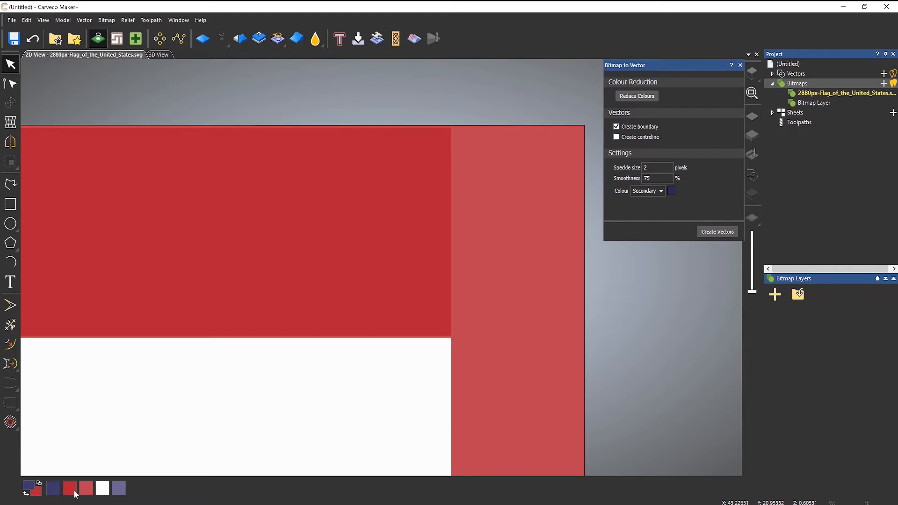
pyautogui.scroll(-5, 190, 369)
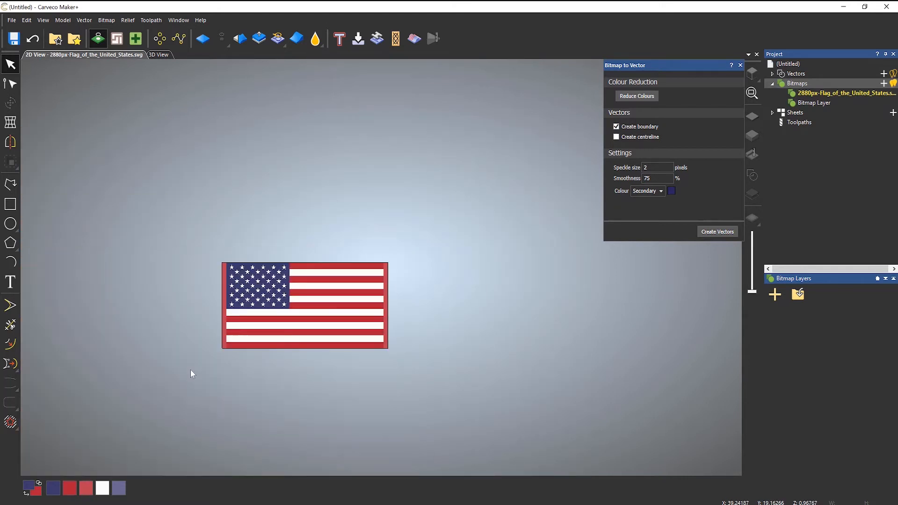
pyautogui.scroll(10, 263, 283)
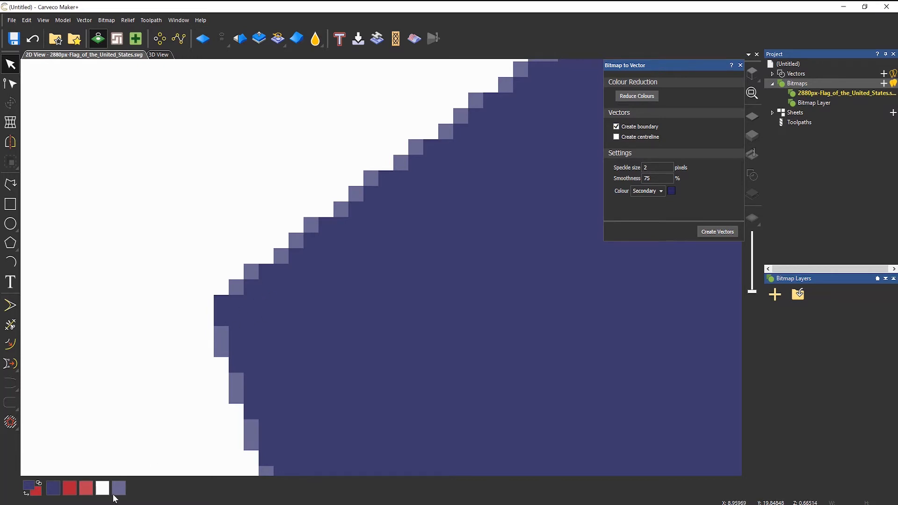
pyautogui.click(53, 488)
pyautogui.click(121, 490)
pyautogui.click(39, 484)
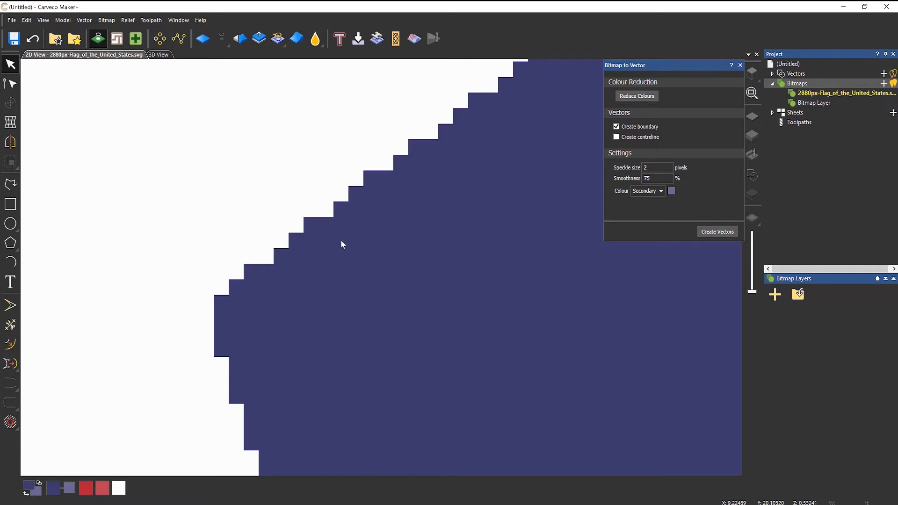
# Create boundary vectors around the flag's linked blue field and stars, with speckle size 2 pixels and smoothness 75%.
pyautogui.scroll(-10, 341, 241)
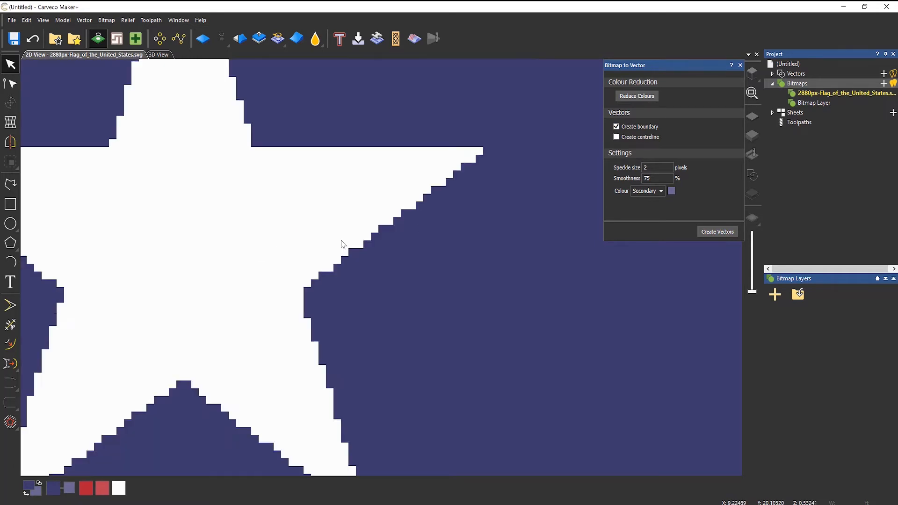
pyautogui.scroll(-4, 340, 241)
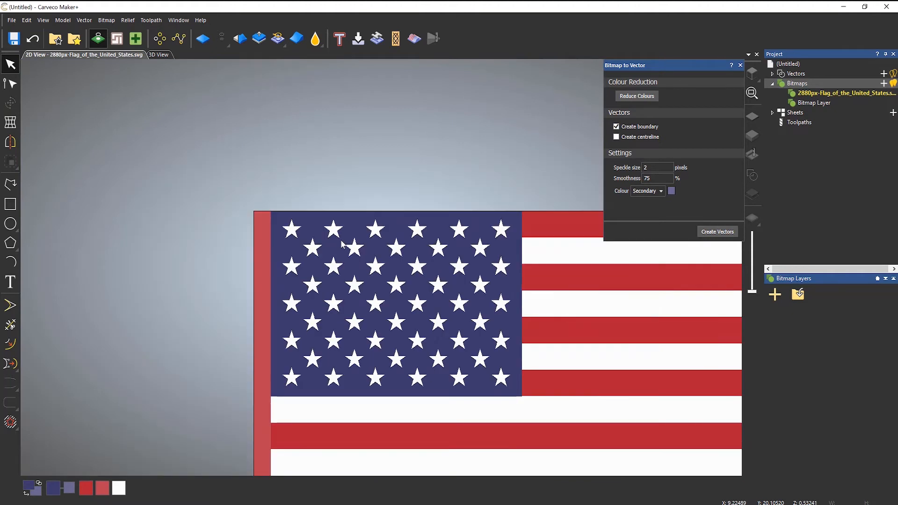
pyautogui.scroll(3, 472, 310)
pyautogui.scroll(-3, 472, 310)
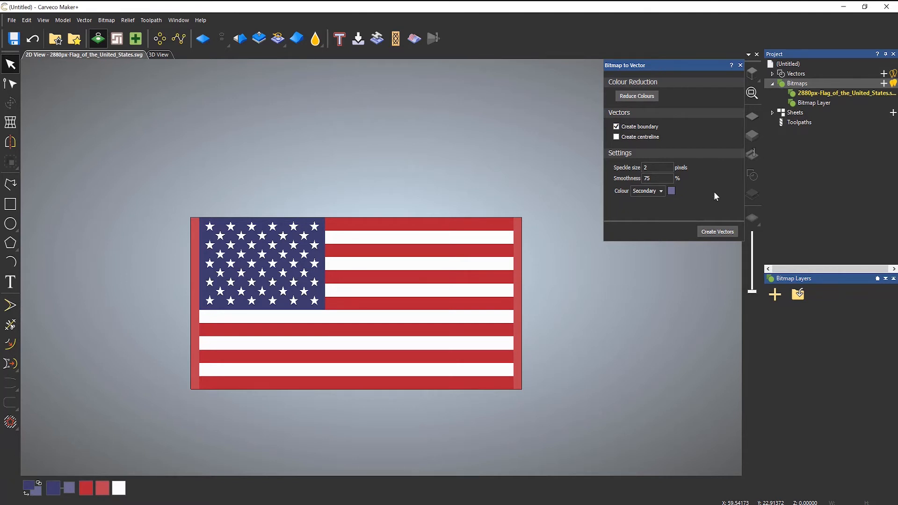
pyautogui.click(718, 232)
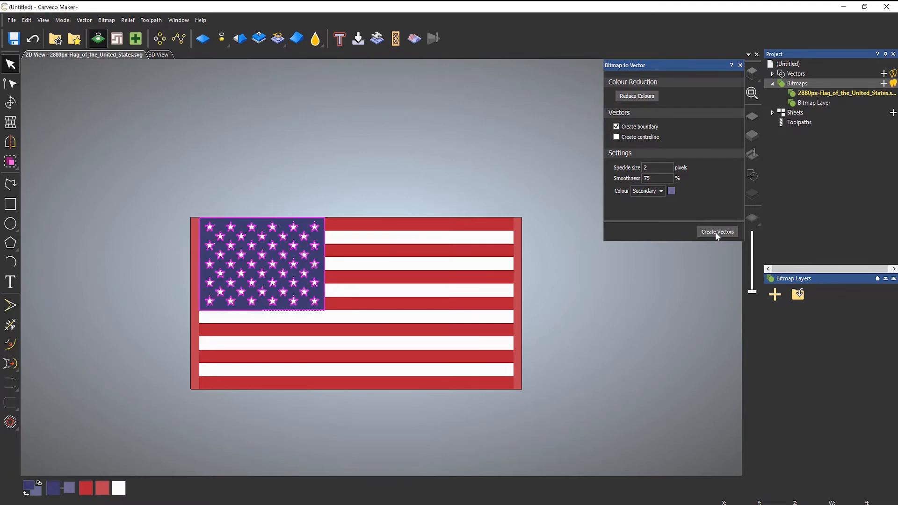
# Inspect the vectors traced around the stars and the outline of the blue field.
pyautogui.scroll(5, 309, 286)
pyautogui.scroll(3, 322, 272)
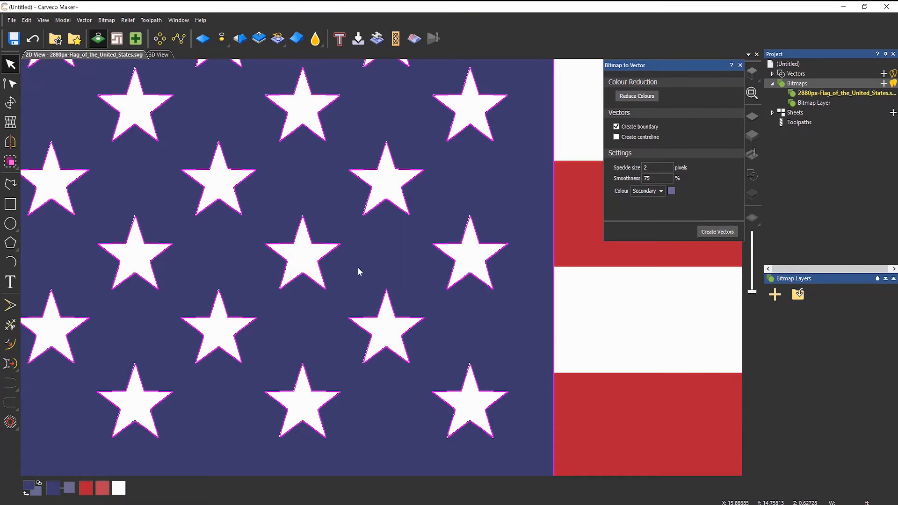
pyautogui.scroll(-6, 359, 271)
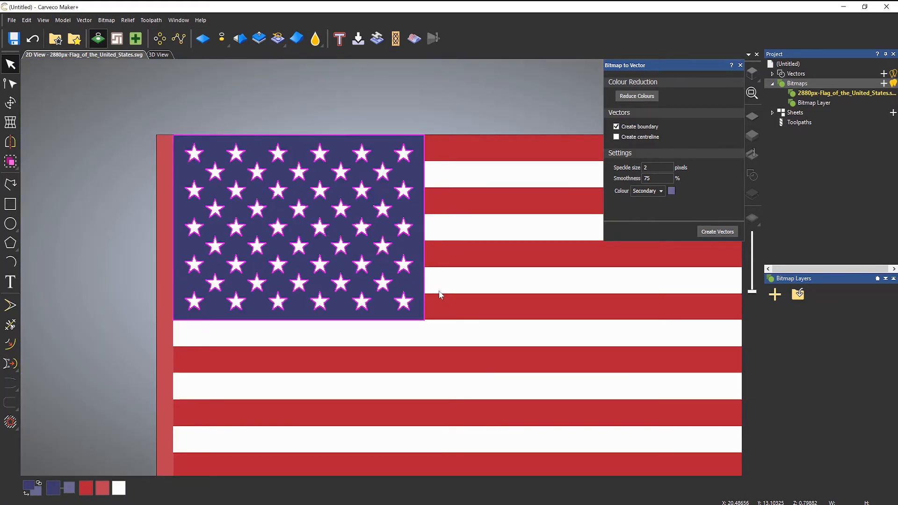
pyautogui.click(424, 278)
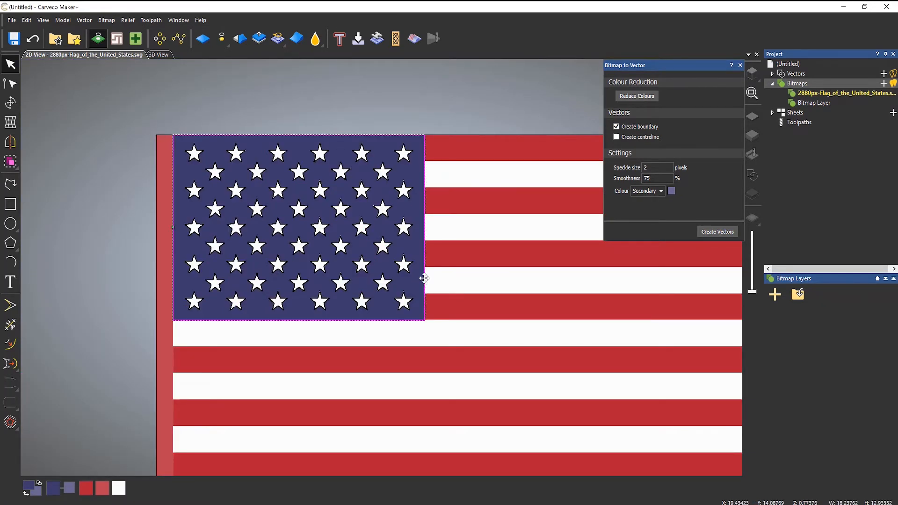
pyautogui.click(416, 341)
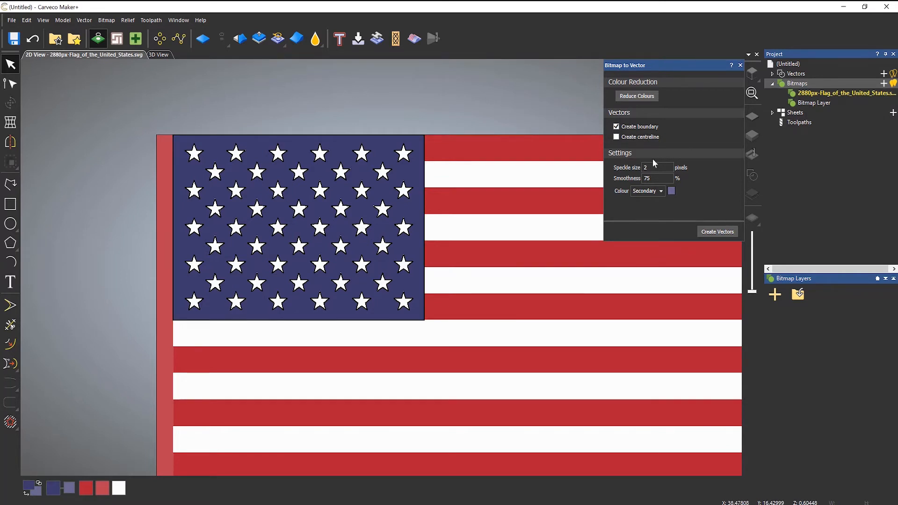
pyautogui.scroll(-3, 257, 351)
pyautogui.scroll(4, 470, 288)
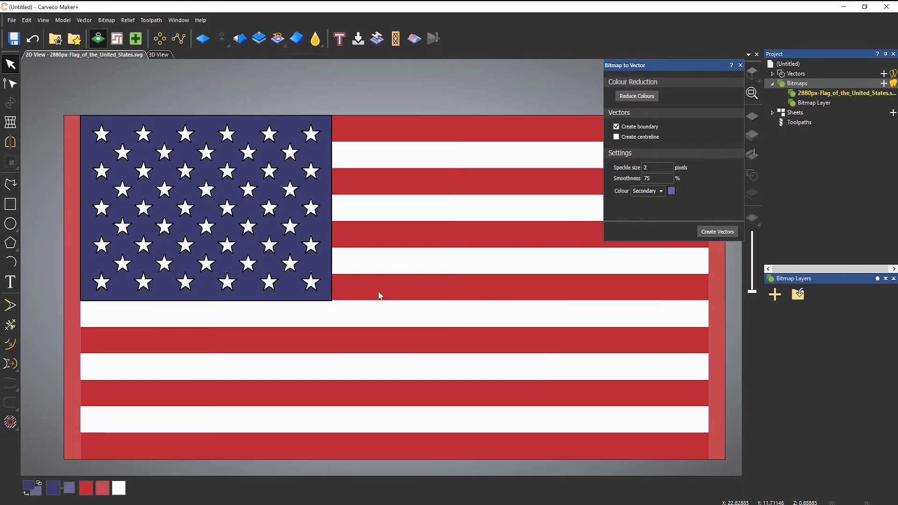
# Create boundary vectors around the flag's red stripes, using red as the primary colour, and finish the bitmap tracing.
pyautogui.click(86, 488)
pyautogui.click(656, 192)
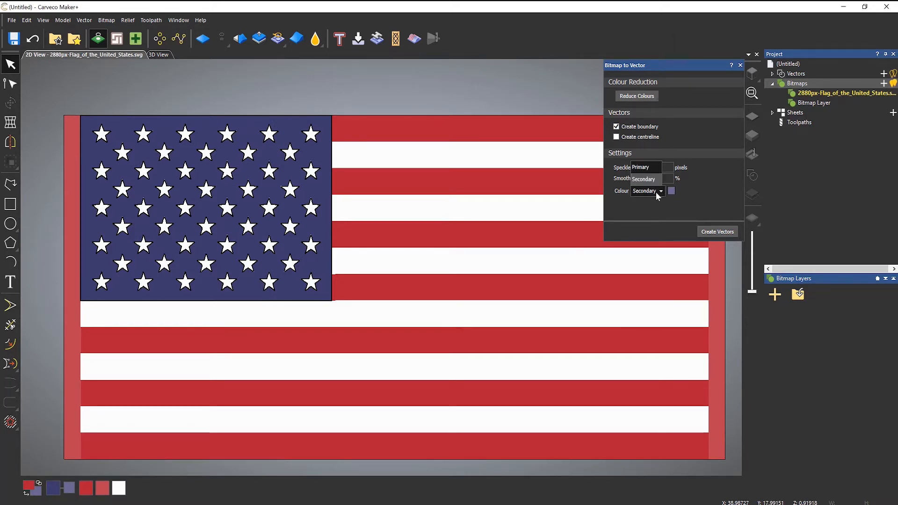
pyautogui.click(651, 167)
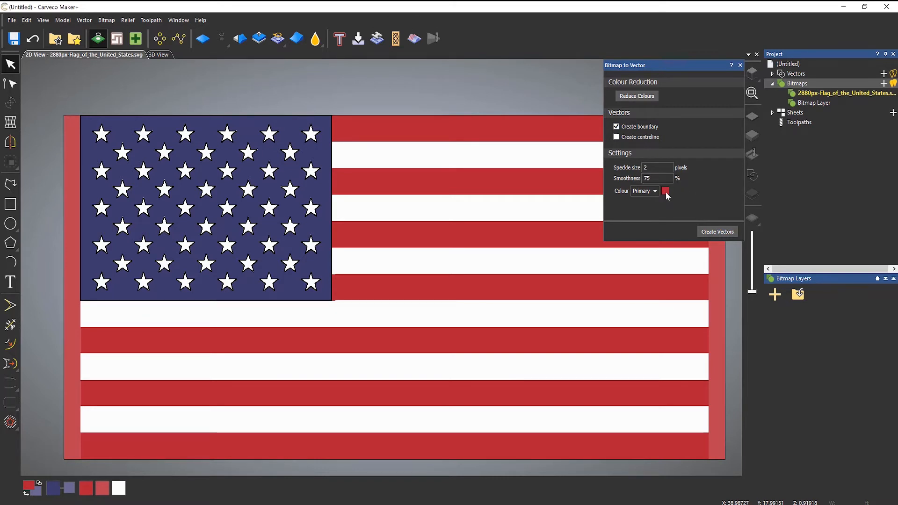
pyautogui.click(724, 232)
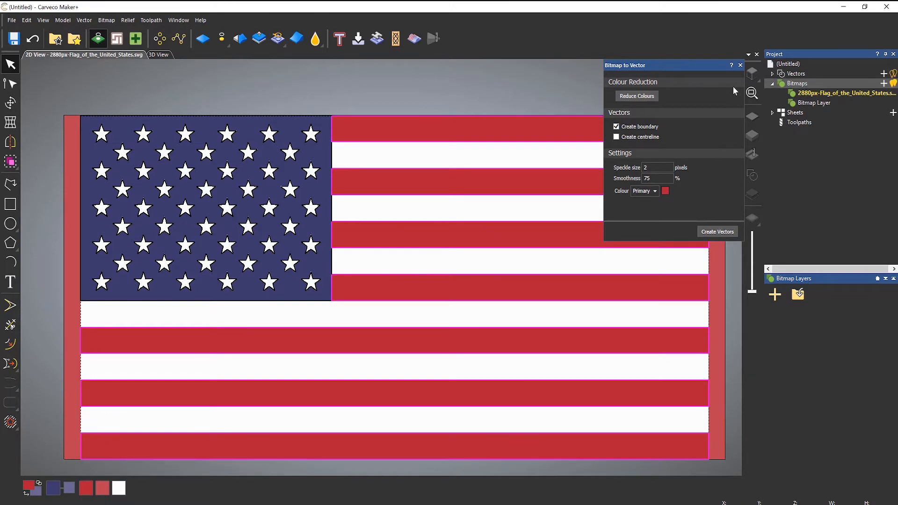
pyautogui.click(741, 66)
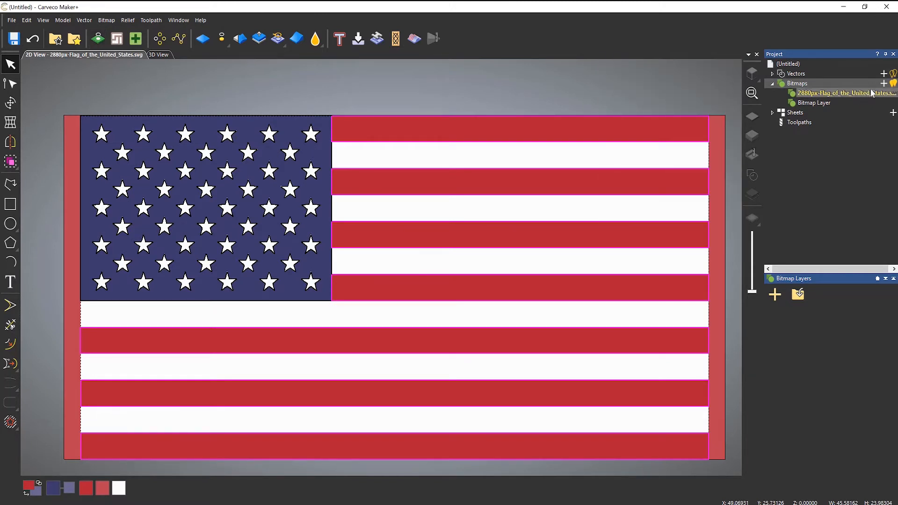
# Hide the bitmaps and delete the rectangular outline vector surrounding the stars.
pyautogui.click(894, 85)
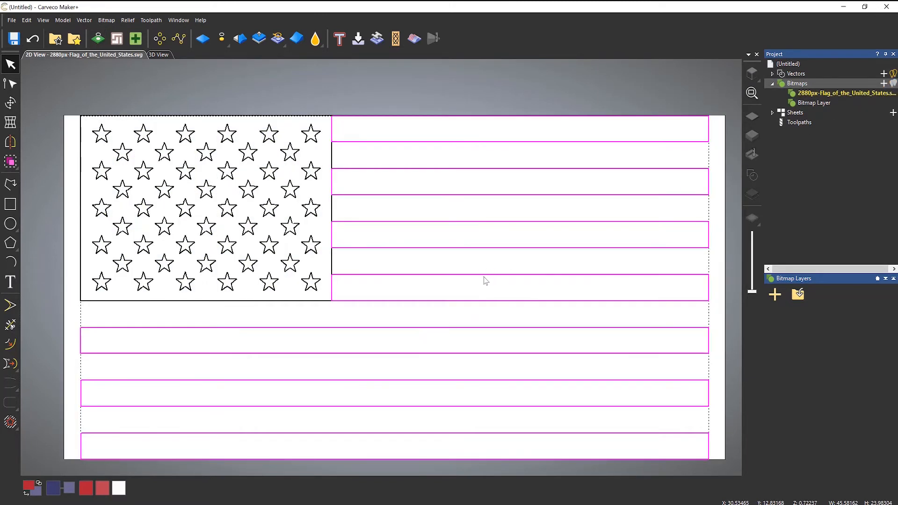
pyautogui.scroll(-2, 423, 295)
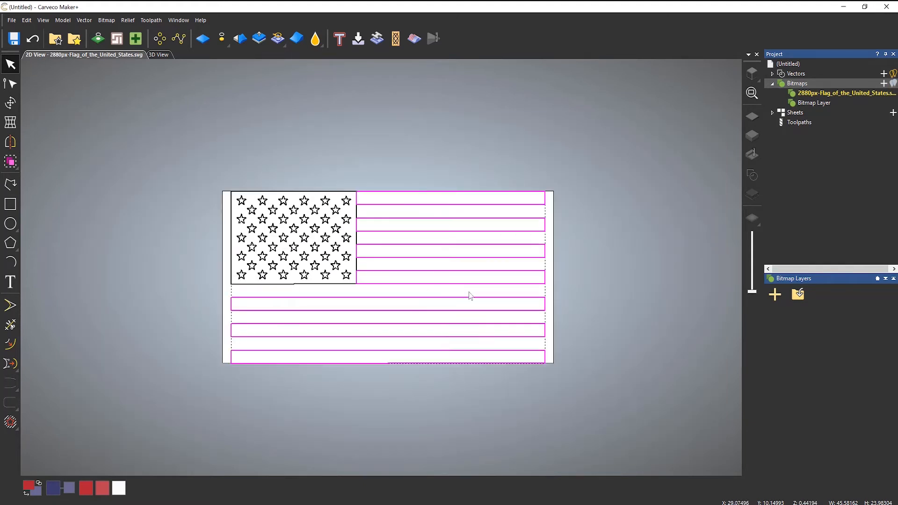
pyautogui.click(578, 287)
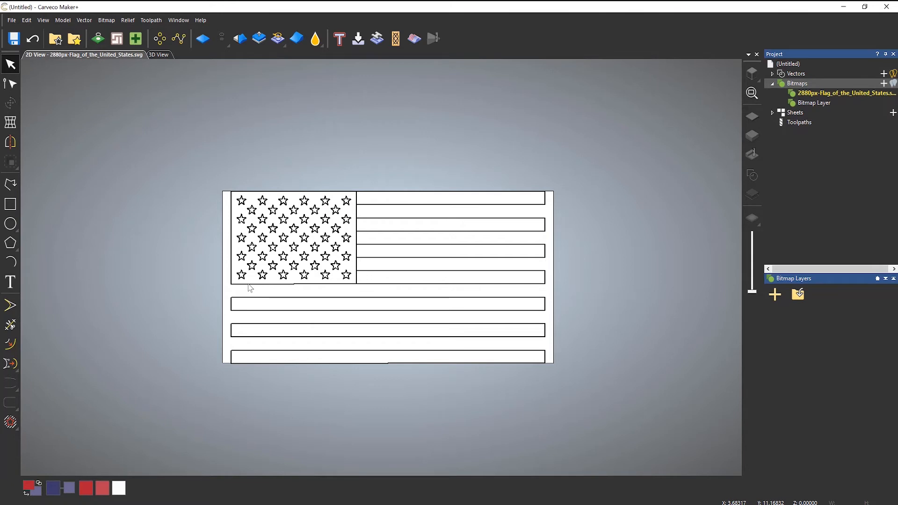
pyautogui.click(232, 247)
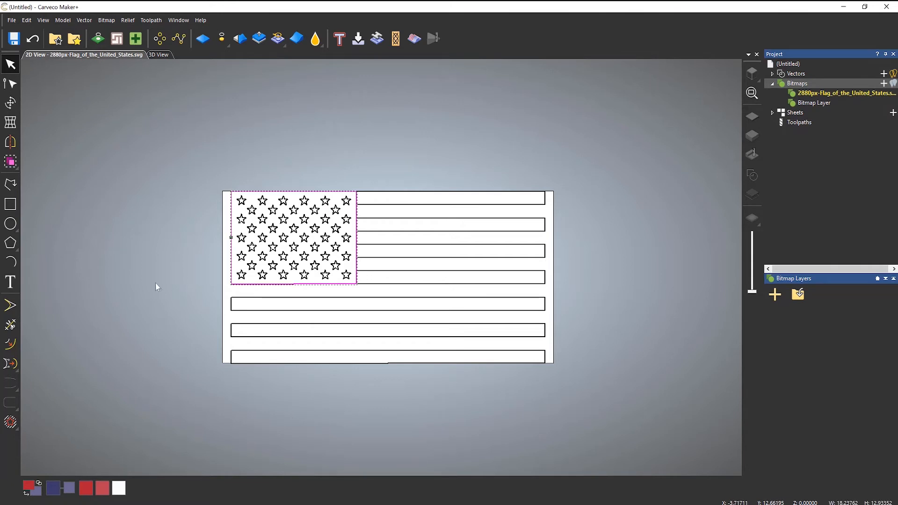
pyautogui.press('Delete')
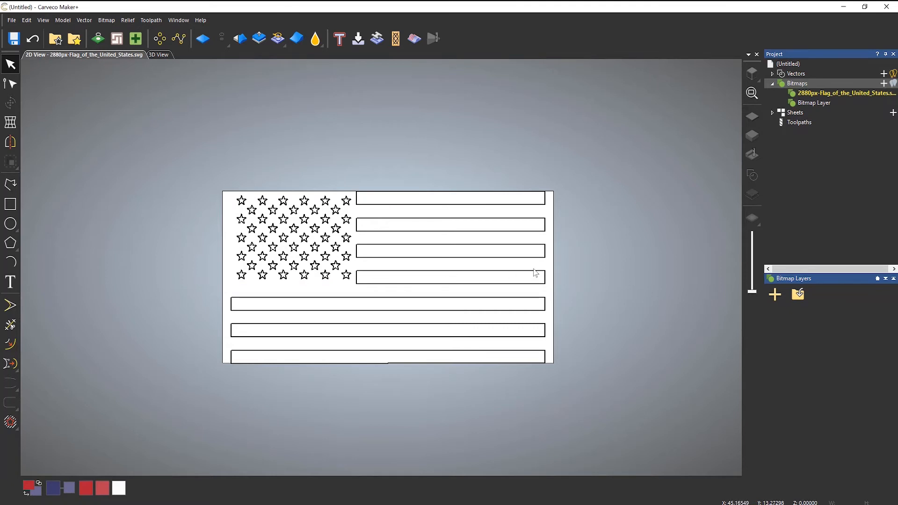
# Select all the star and stripe vectors and show them over the wavy relief in the 3D view.
pyautogui.moveTo(217, 165); pyautogui.dragTo(571, 375)
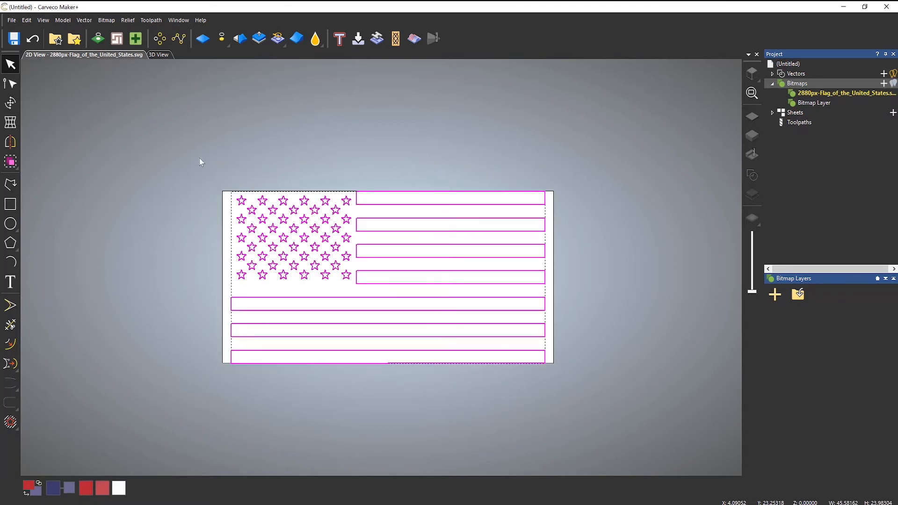
pyautogui.moveTo(512, 245); pyautogui.dragTo(502, 220)
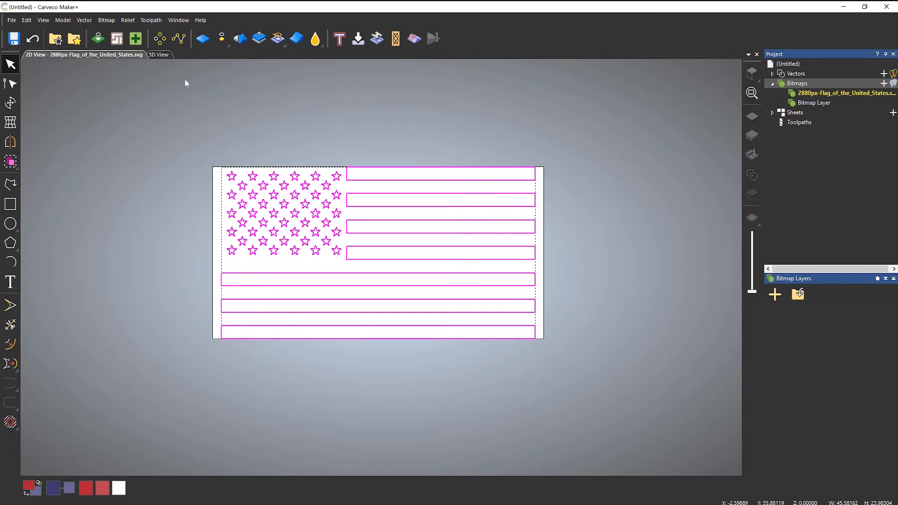
pyautogui.click(160, 55)
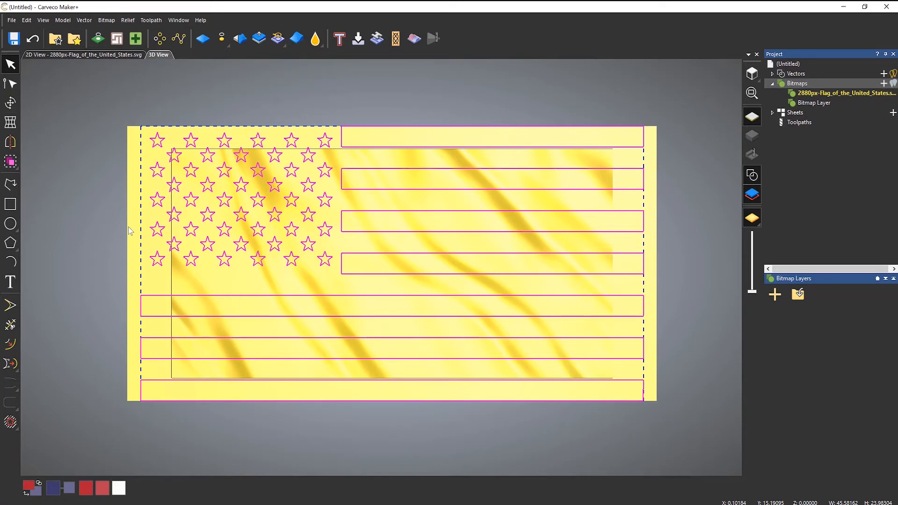
# Scale the selected flag vectors to 40 inches wide and 20 inches high, with the aspect ratio unlocked.
pyautogui.click(10, 103)
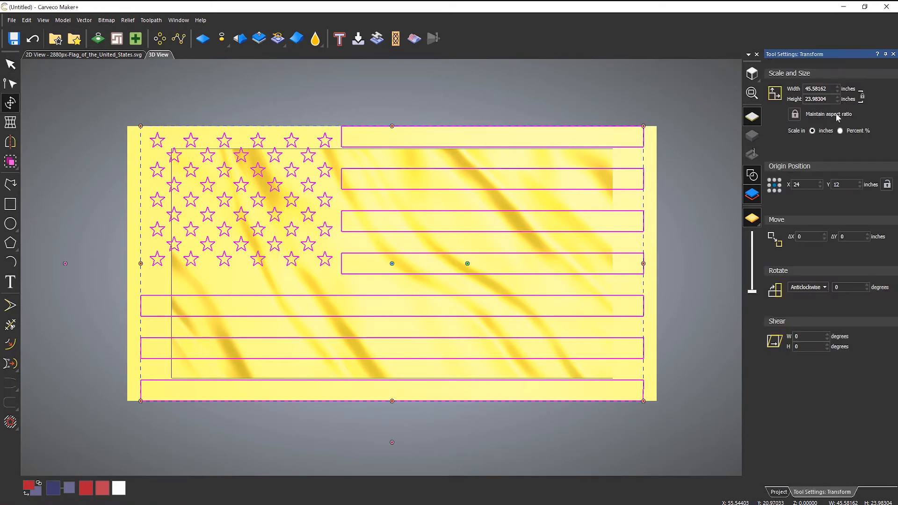
pyautogui.click(833, 90)
pyautogui.doubleClick(833, 90)
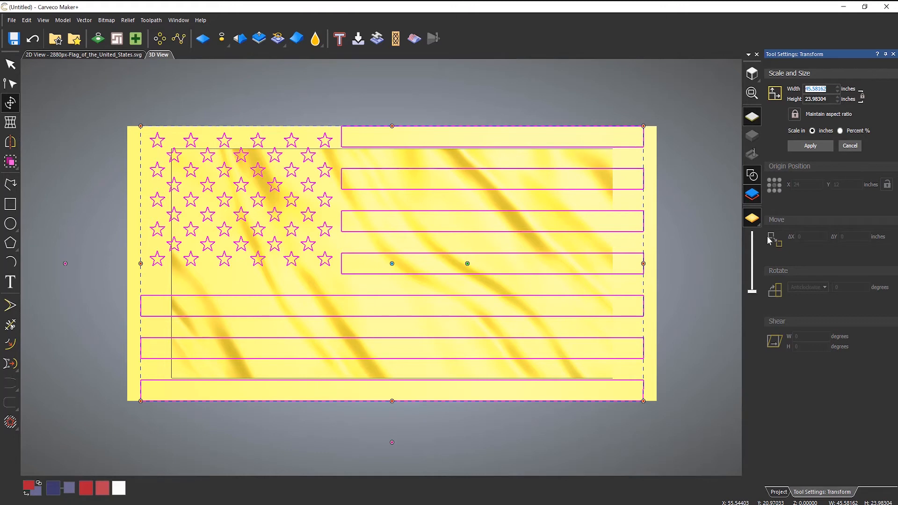
pyautogui.write('40')
pyautogui.click(798, 118)
pyautogui.doubleClick(816, 100)
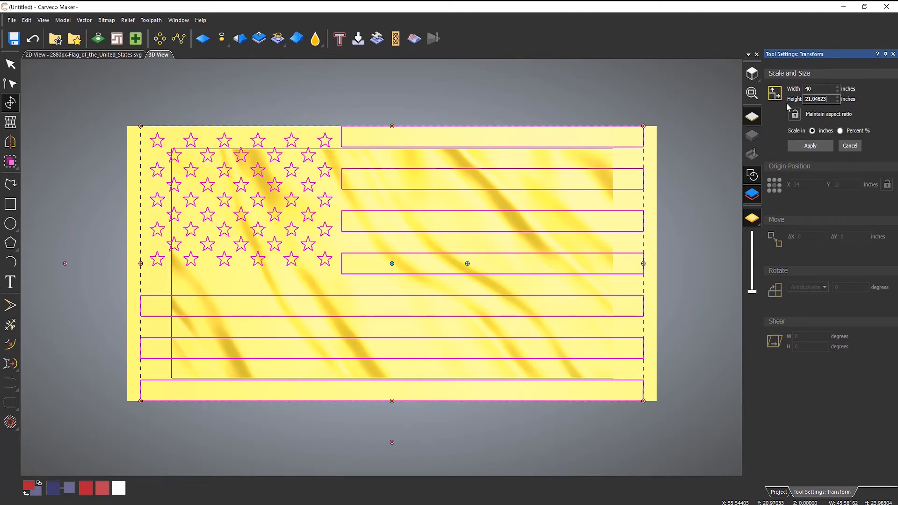
pyautogui.write('20')
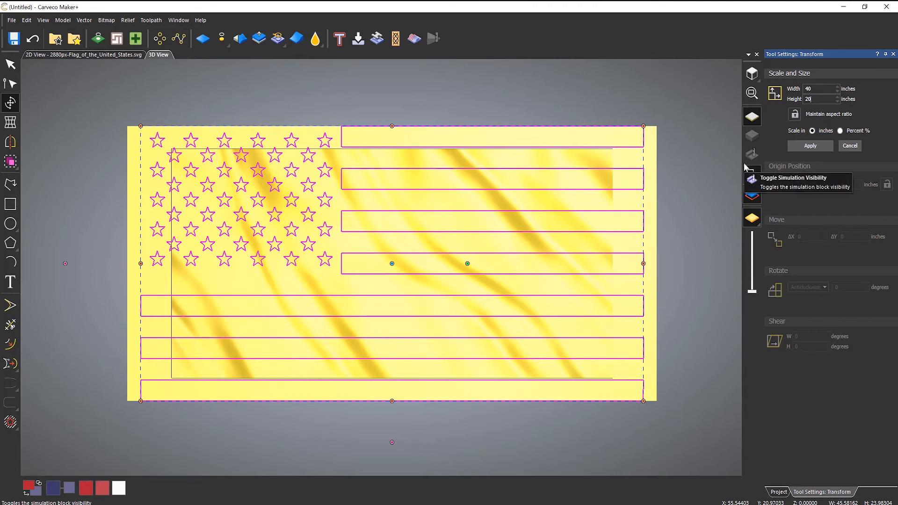
pyautogui.click(806, 145)
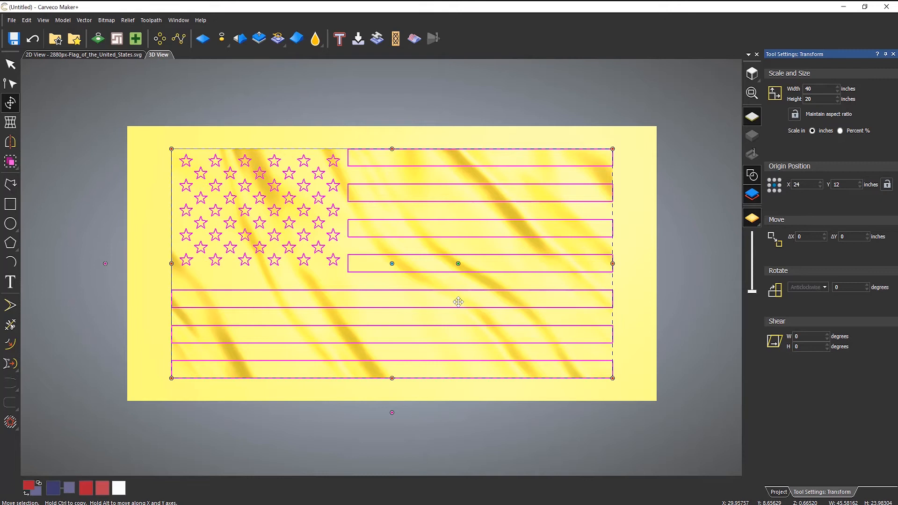
# Check the vectors against the relief's edges, scale them to 39.5 by 19.5 inches, and deselect them.
pyautogui.scroll(3, 613, 146)
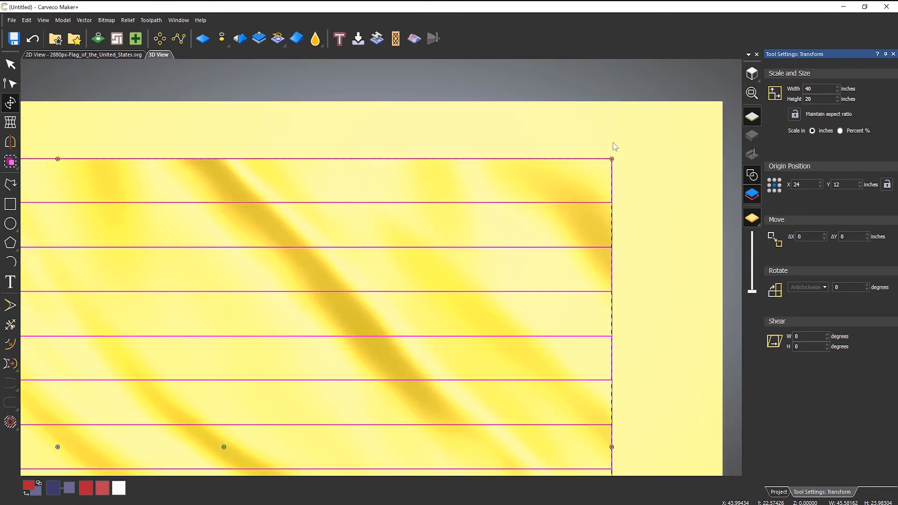
pyautogui.scroll(2, 527, 147)
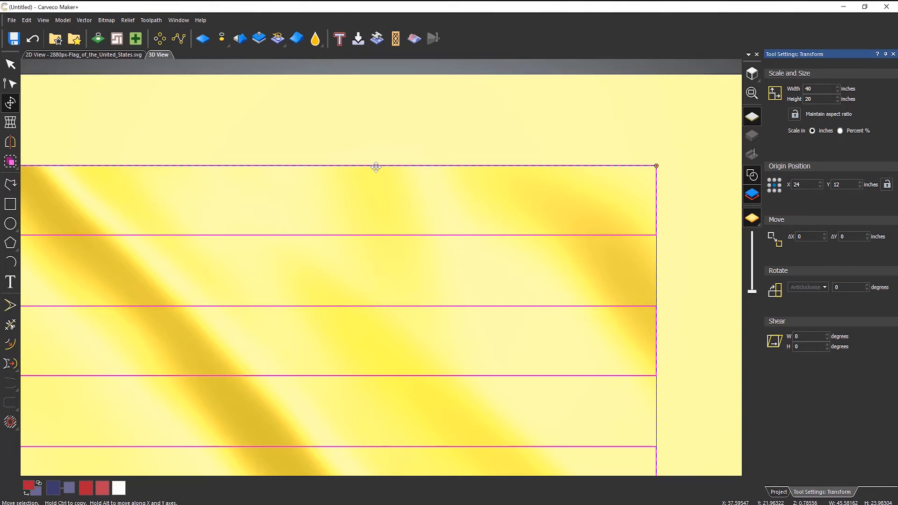
pyautogui.scroll(-5, 392, 194)
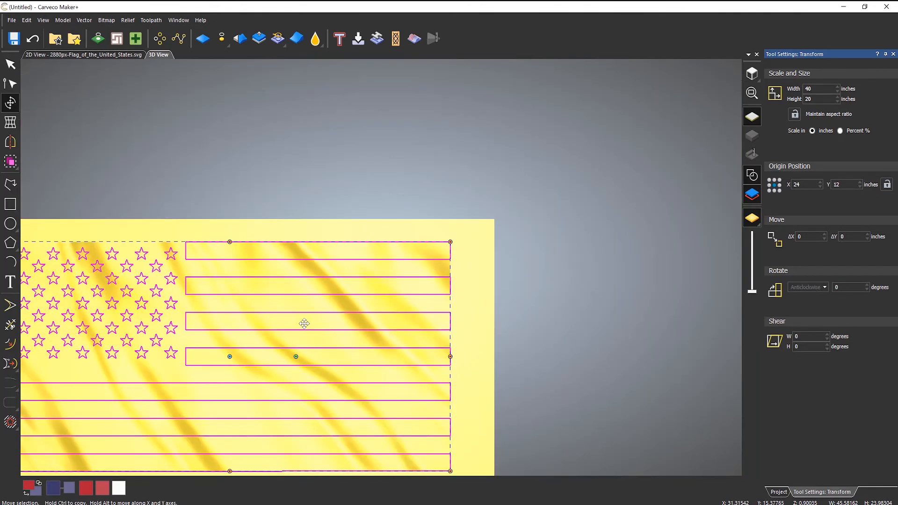
pyautogui.scroll(3, 247, 377)
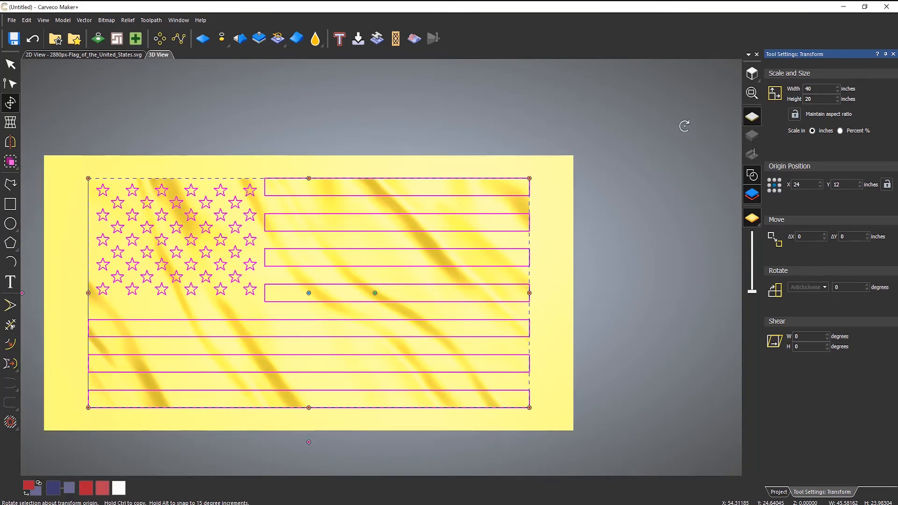
pyautogui.doubleClick(808, 89)
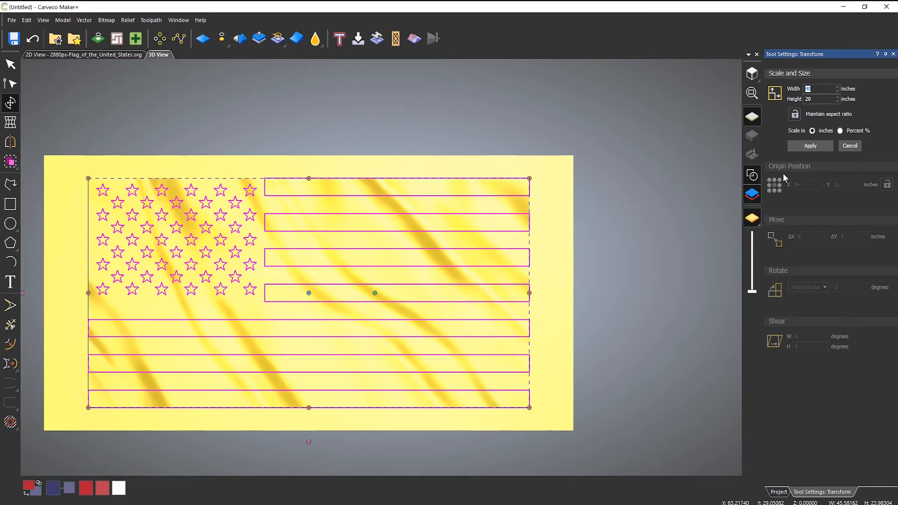
pyautogui.write('39.5')
pyautogui.press('Tab')
pyautogui.write('19.')
pyautogui.click(823, 147)
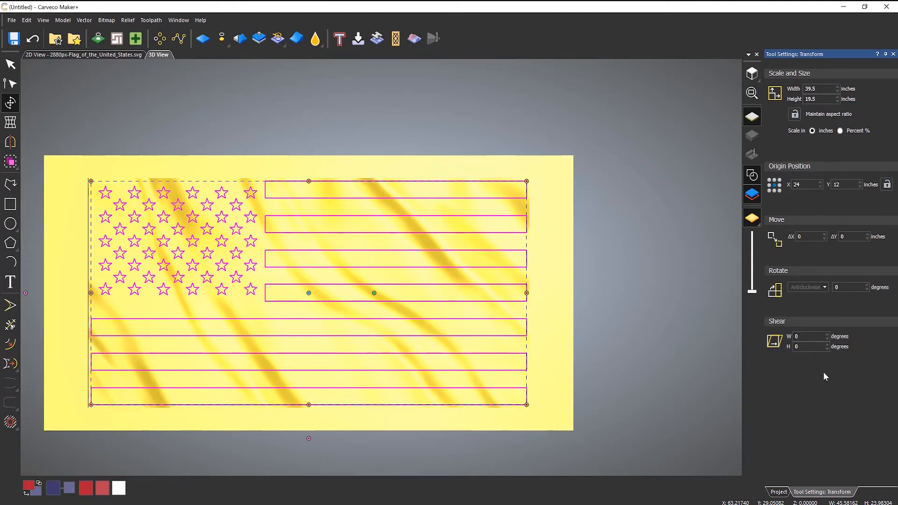
pyautogui.press('Escape')
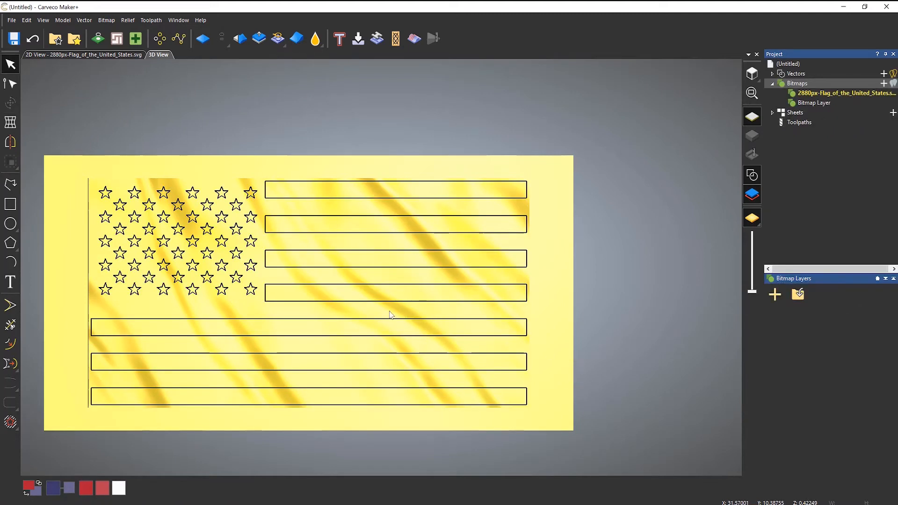
# Examine the margin between the stripe vectors and the edges of the wavy relief.
pyautogui.scroll(-2, 387, 310)
pyautogui.scroll(4, 215, 330)
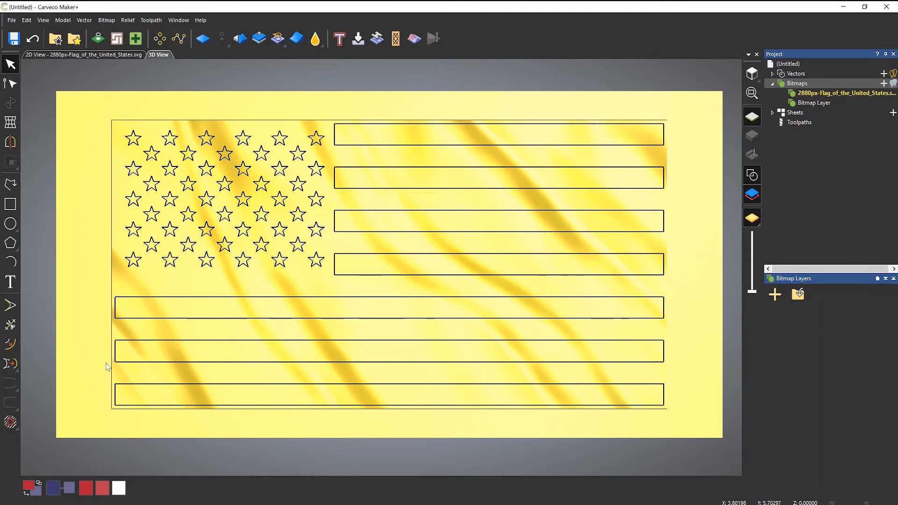
pyautogui.scroll(5, 112, 376)
pyautogui.scroll(2, 117, 348)
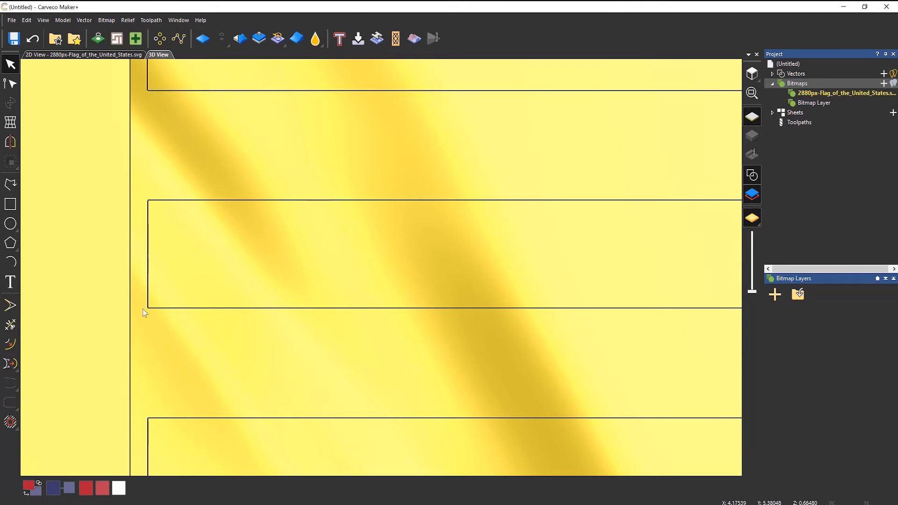
pyautogui.scroll(-10, 142, 299)
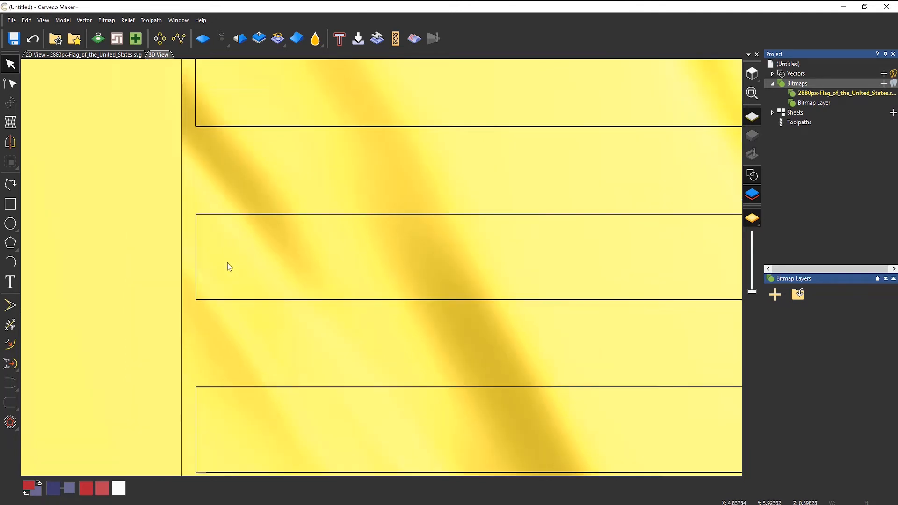
pyautogui.scroll(4, 615, 200)
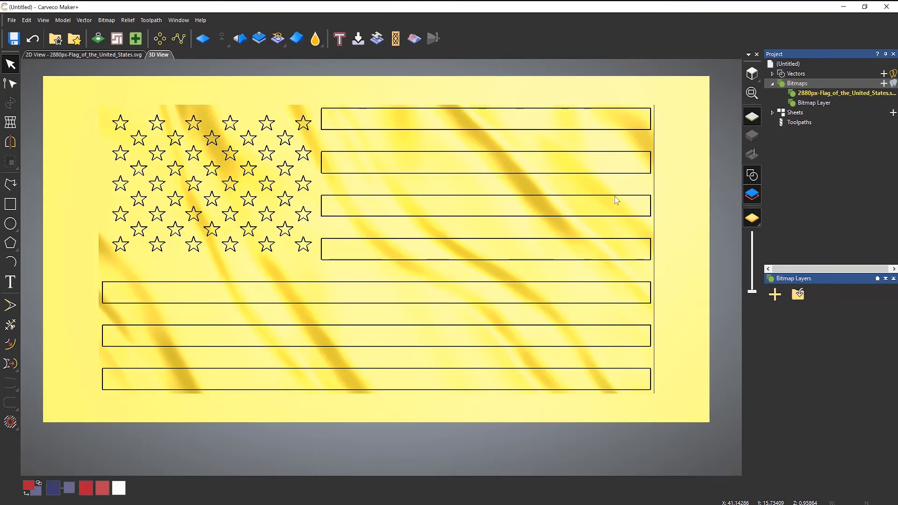
# Create a rectangle vector 39.5 inches wide and 19.5 inches high around the stars, flush with the stripes' outer edges, and deselect it.
pyautogui.click(11, 206)
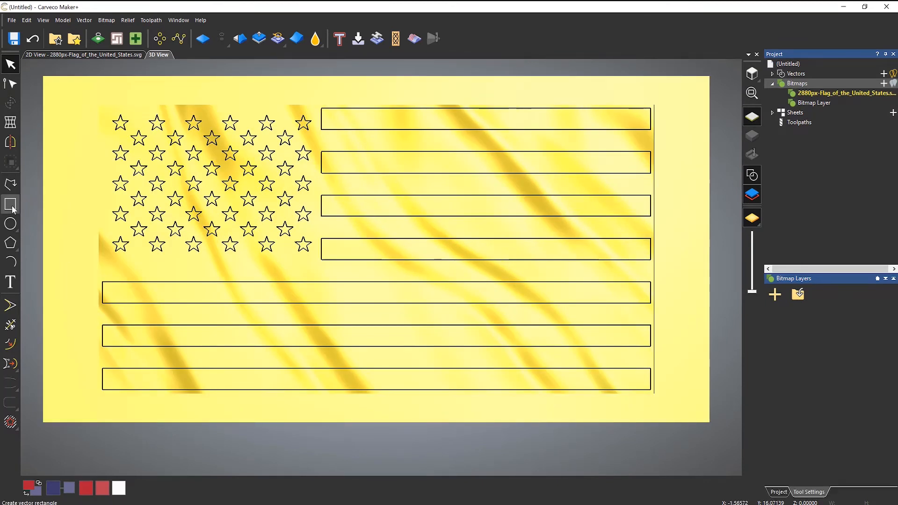
pyautogui.moveTo(91, 93); pyautogui.dragTo(680, 408)
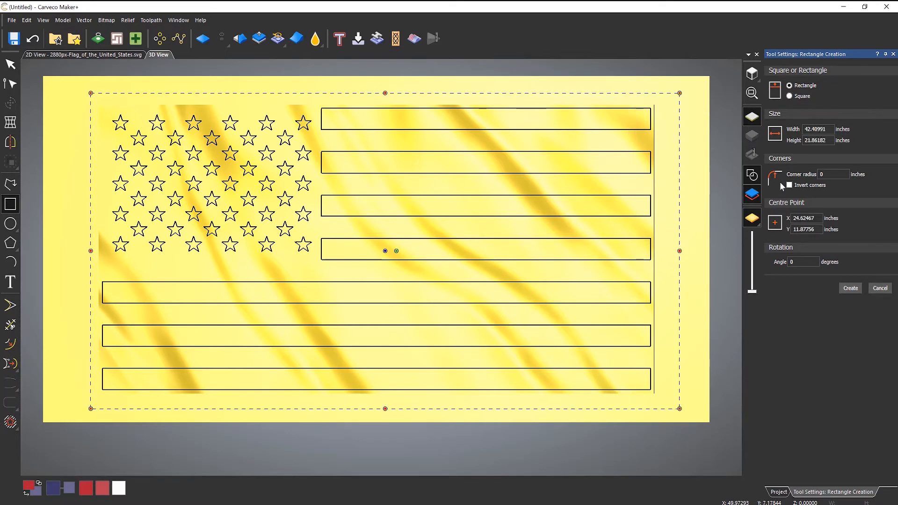
pyautogui.doubleClick(816, 129)
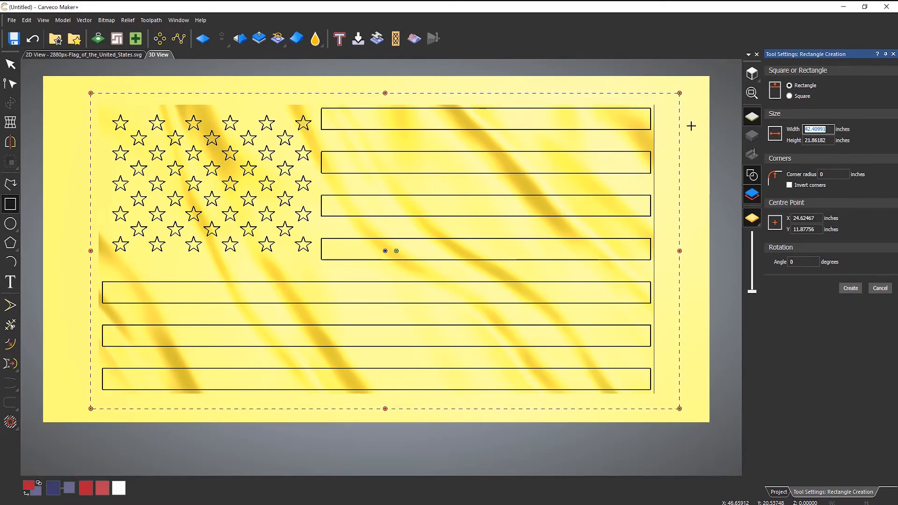
pyautogui.write('39.5')
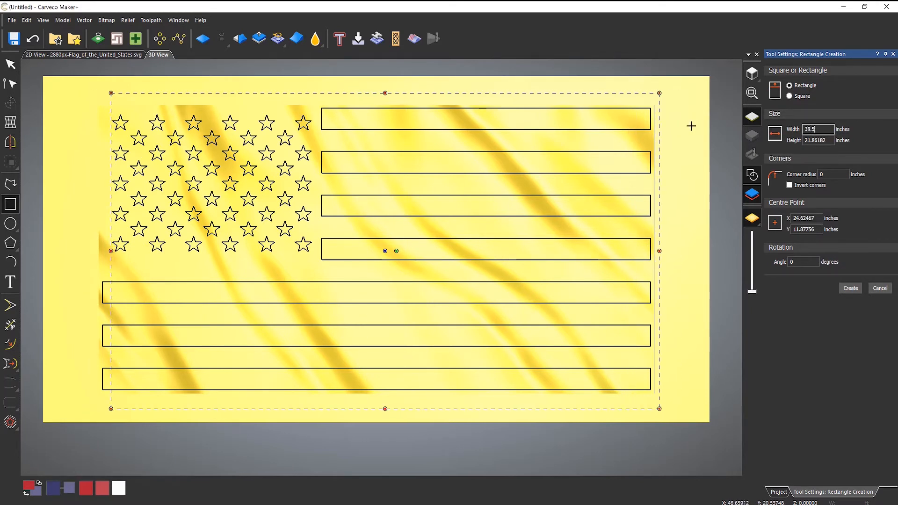
pyautogui.press('Tab')
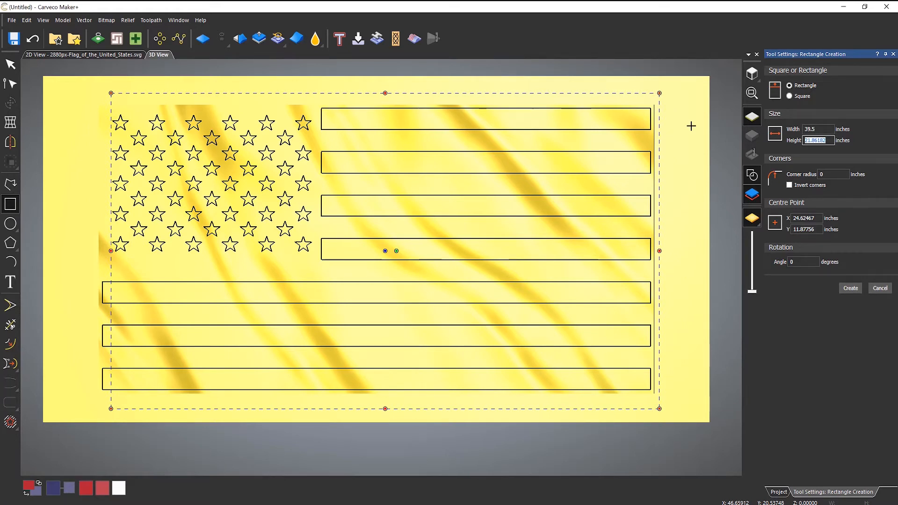
pyautogui.write('19')
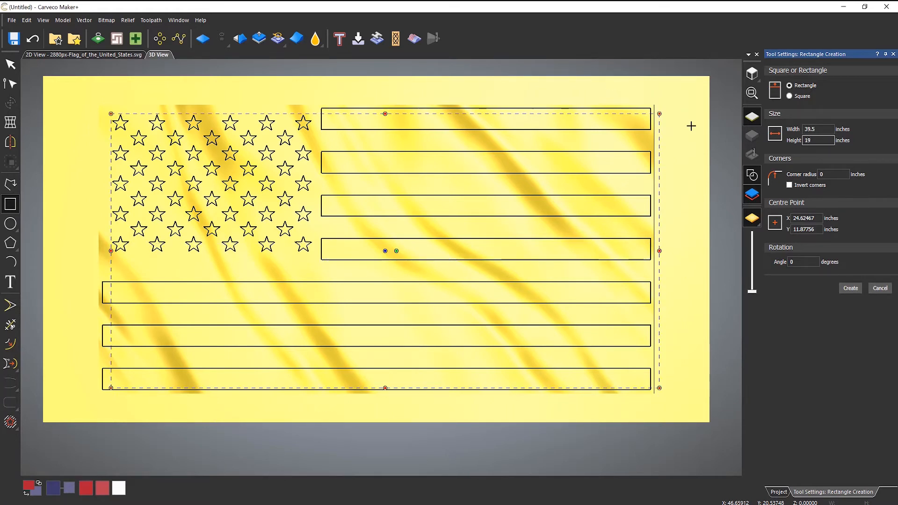
pyautogui.write('.5')
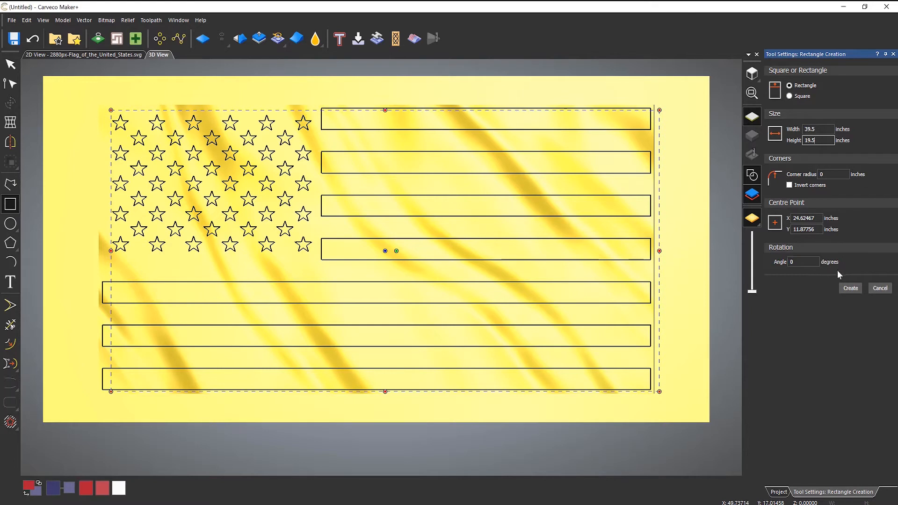
pyautogui.click(853, 288)
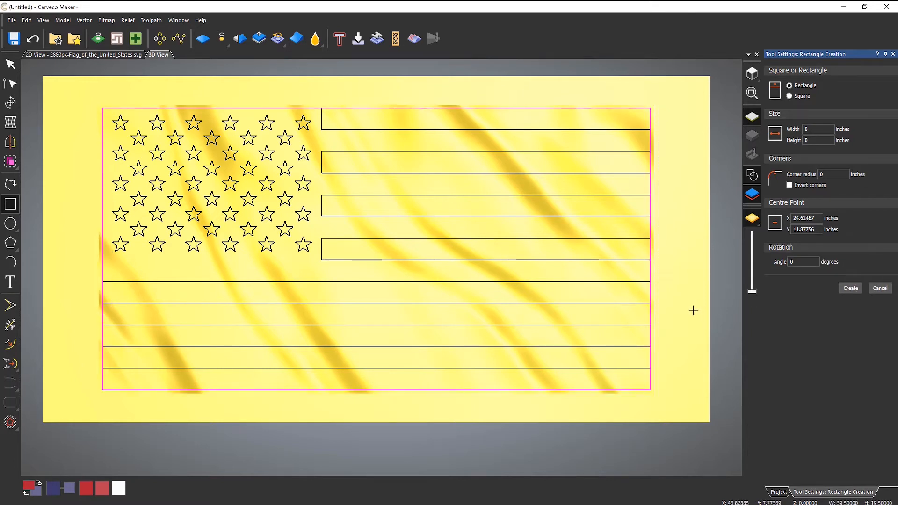
pyautogui.click(879, 294)
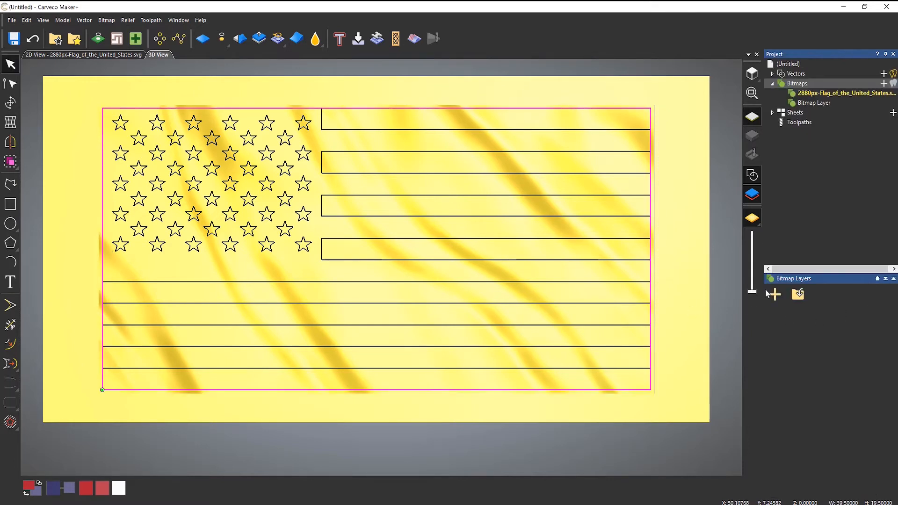
pyautogui.click(700, 273)
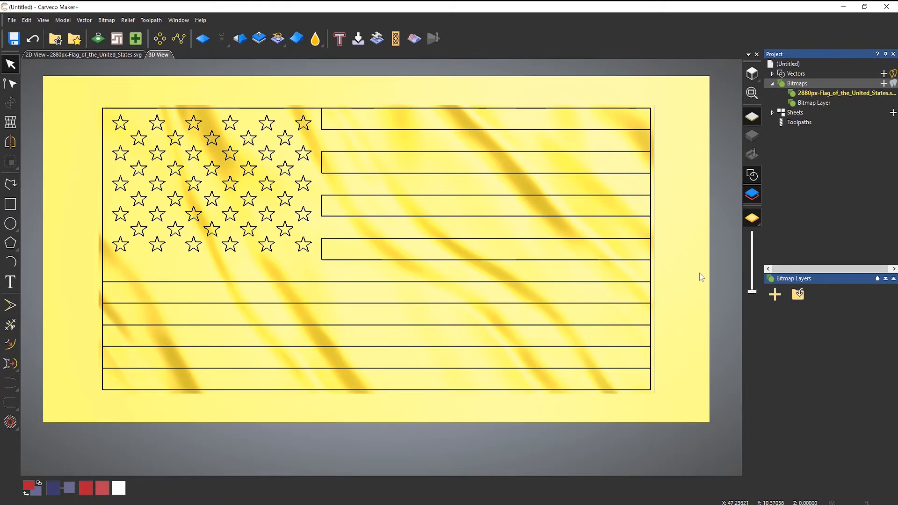
# Move the rectangle surrounding the stars and stripes to a new vector layer.
pyautogui.click(103, 361)
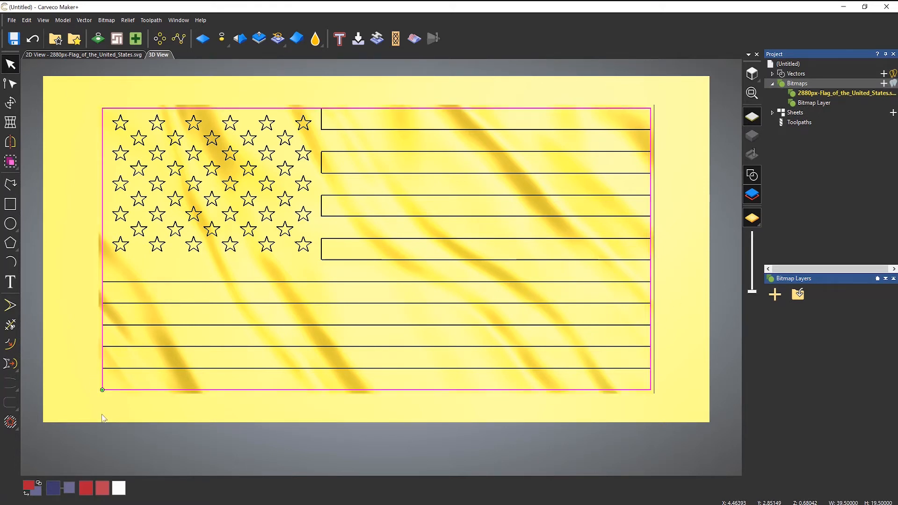
pyautogui.rightClick(103, 263)
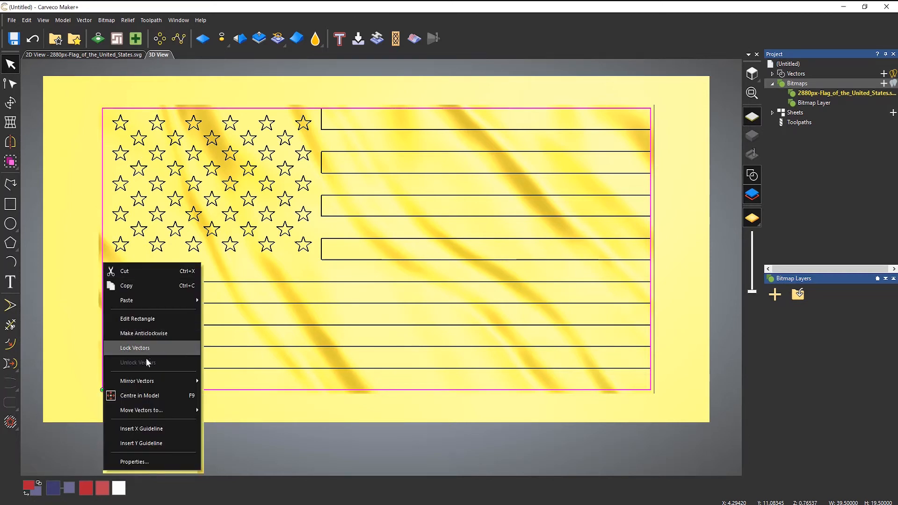
pyautogui.moveTo(173, 413)
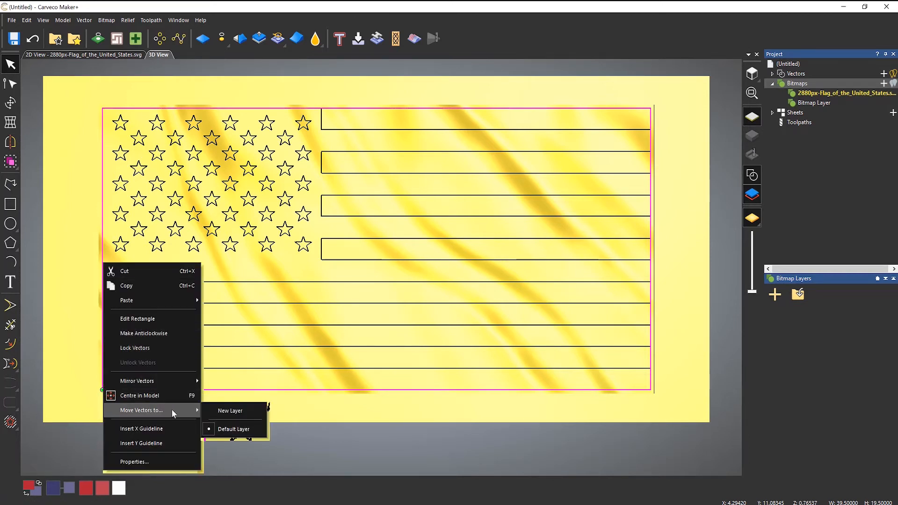
pyautogui.click(235, 414)
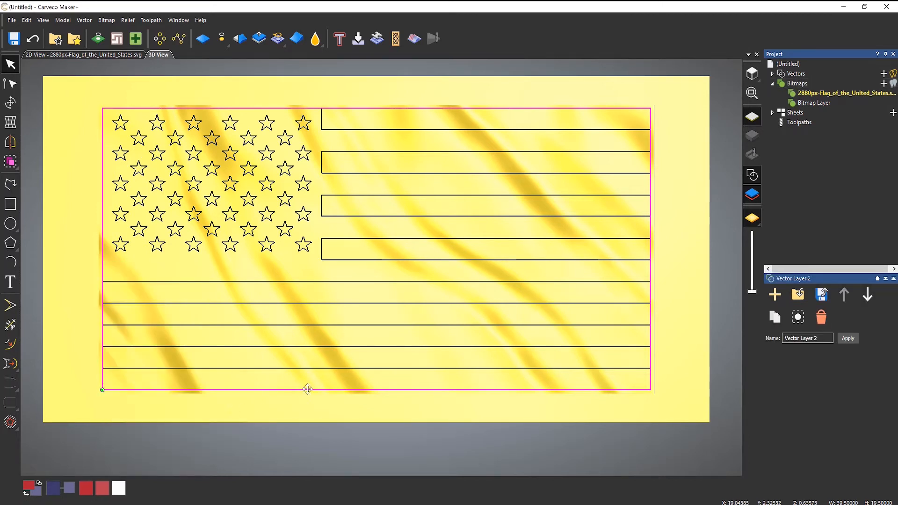
# Set the colour of the outline rectangle's vector layer to the preset blue.
pyautogui.click(772, 74)
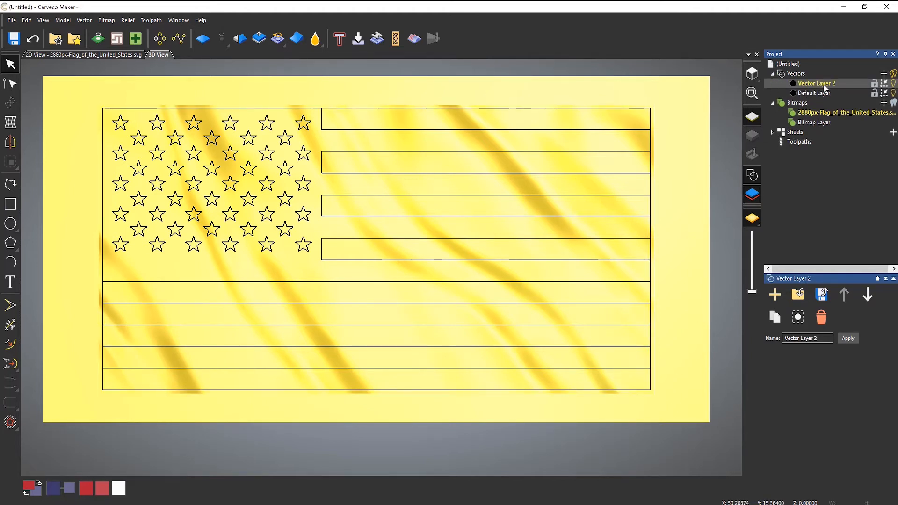
pyautogui.click(794, 84)
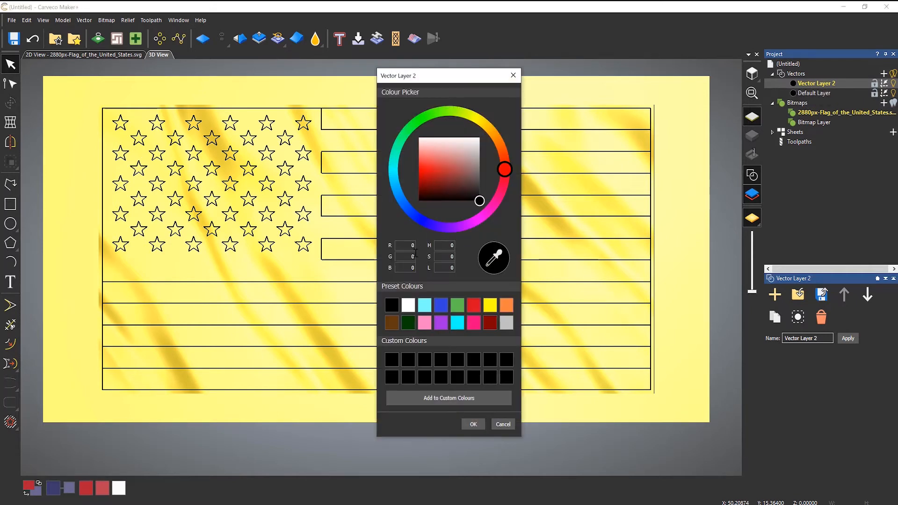
pyautogui.click(442, 304)
pyautogui.click(474, 425)
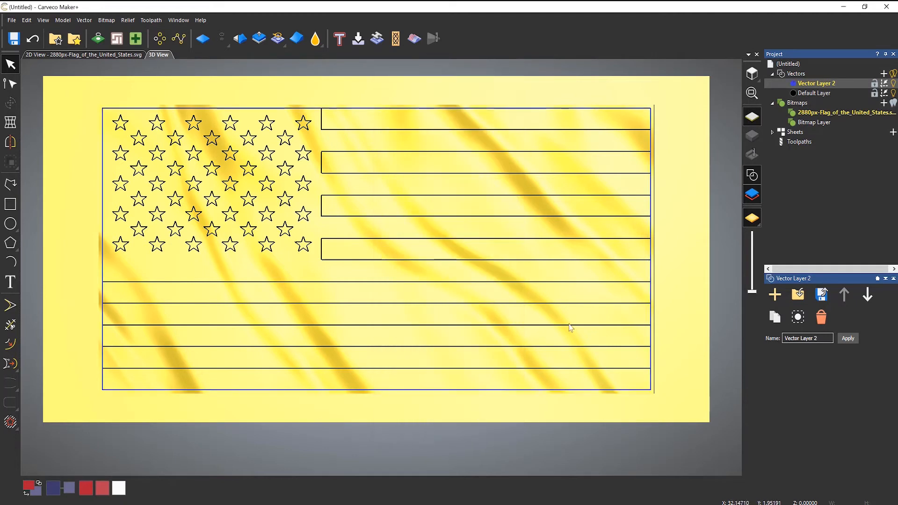
# Hide the outline rectangle's layer and turn off the display of all vectors over the wavy relief.
pyautogui.click(894, 85)
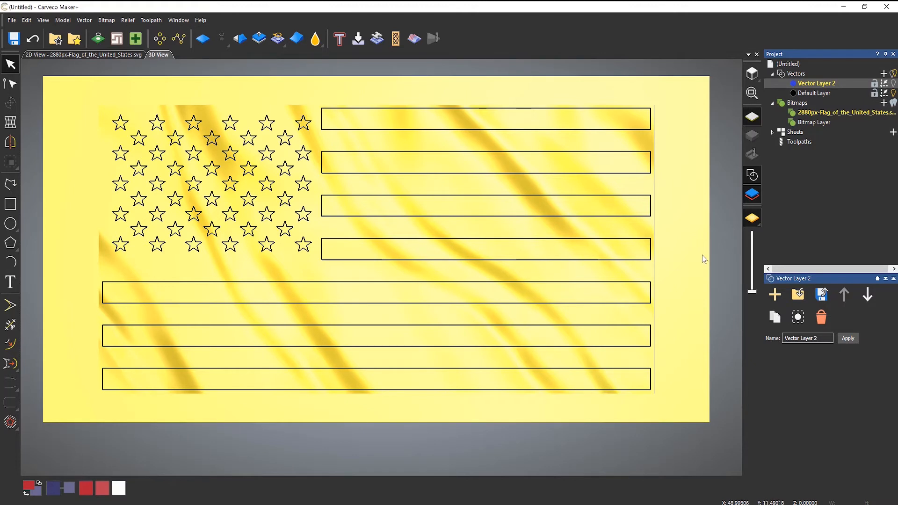
pyautogui.click(754, 175)
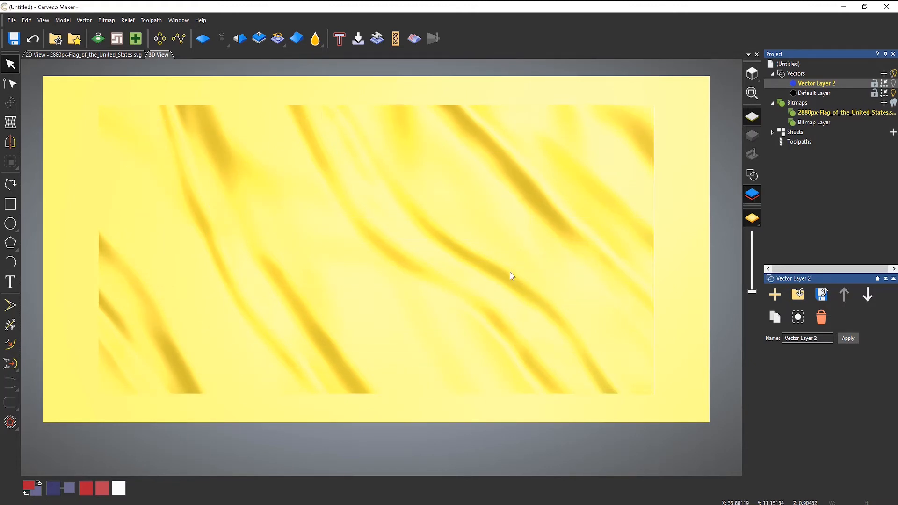
pyautogui.moveTo(457, 373); pyautogui.dragTo(532, 260)
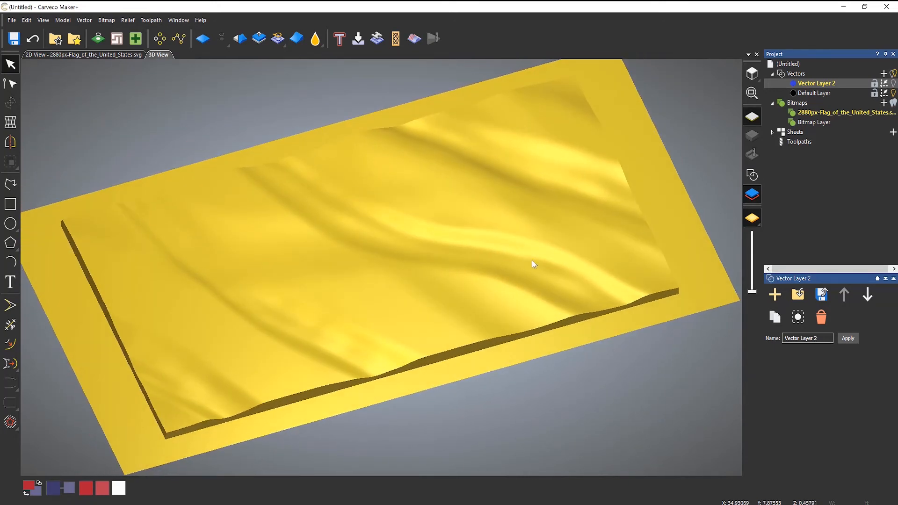
# Start a Machine Relief toolpath, keeping Whole Relief as the area to machine.
pyautogui.click(800, 141)
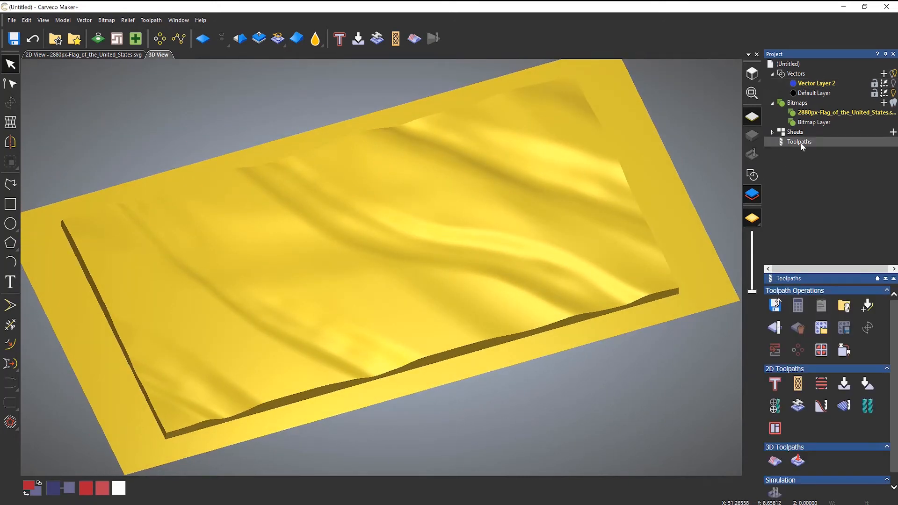
pyautogui.scroll(-1, 835, 414)
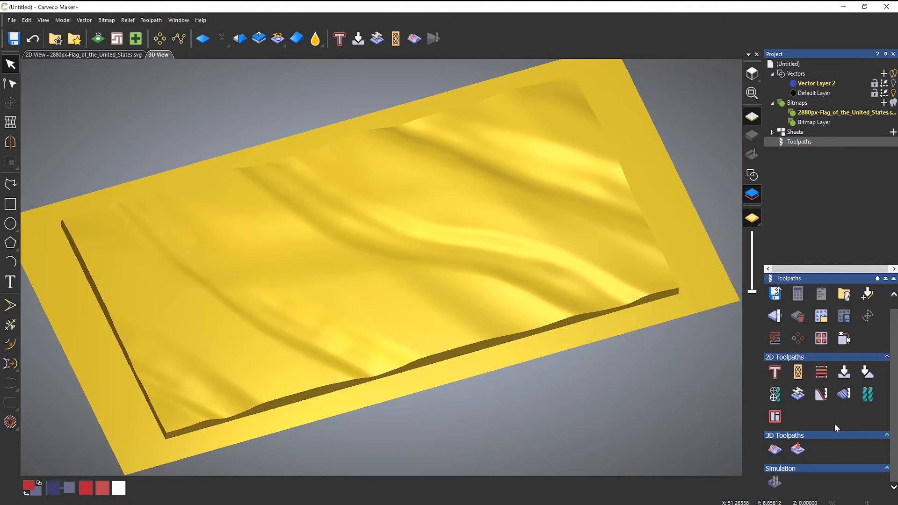
pyautogui.click(774, 448)
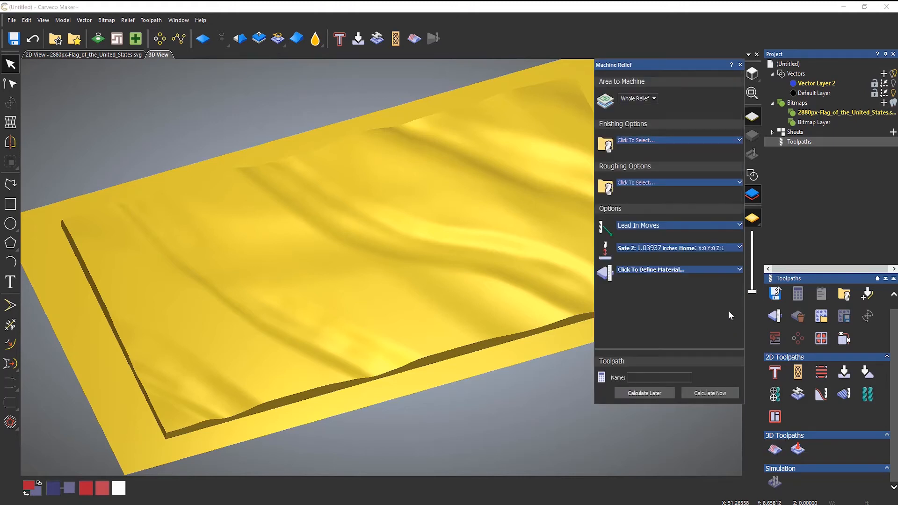
pyautogui.click(643, 99)
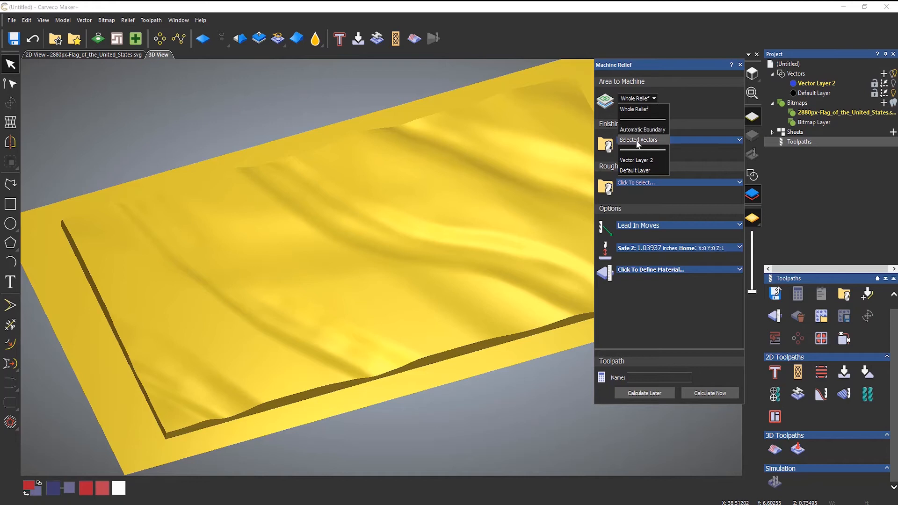
pyautogui.click(702, 109)
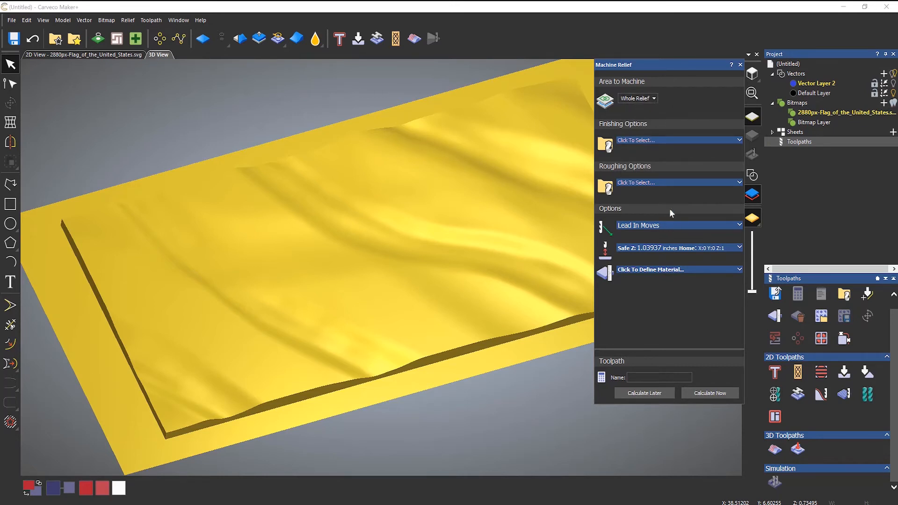
# Choose the Ball Nose 1/4 Inch from the inch steel 3D finishing tools as the relief's finishing tool.
pyautogui.click(654, 138)
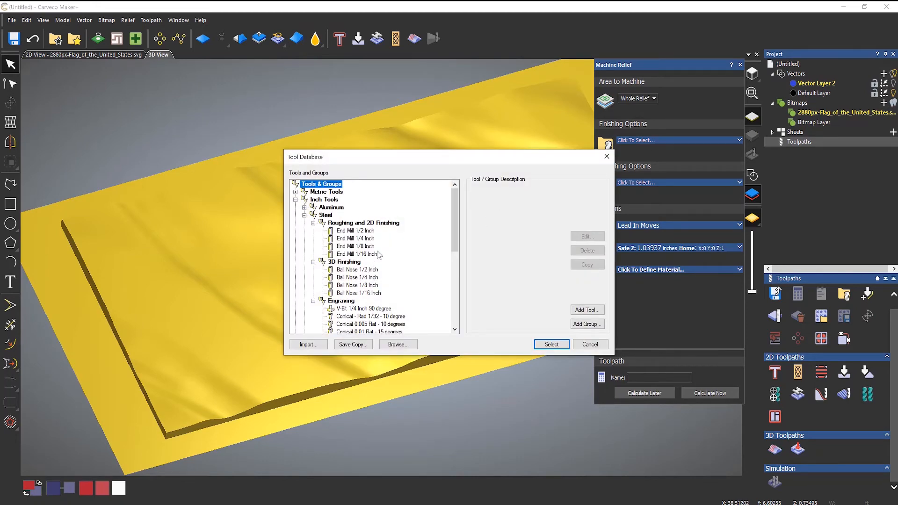
pyautogui.scroll(-1, 378, 260)
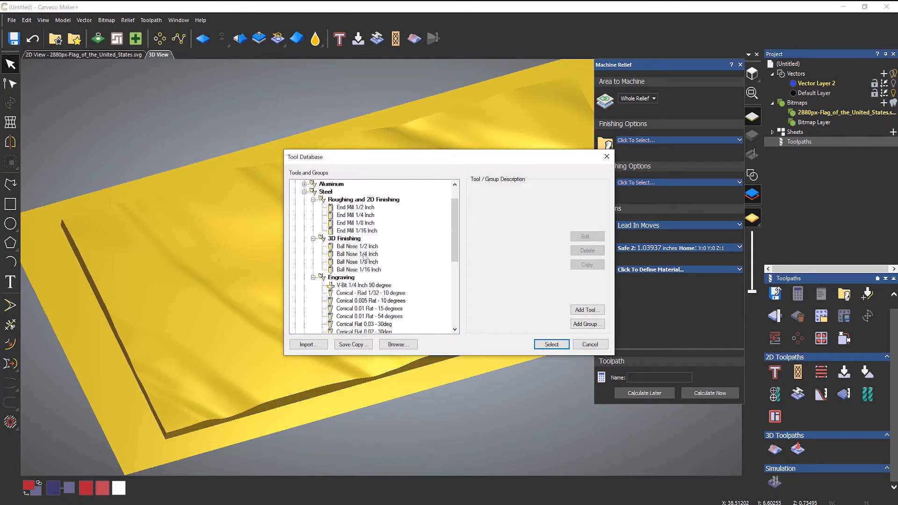
pyautogui.click(366, 246)
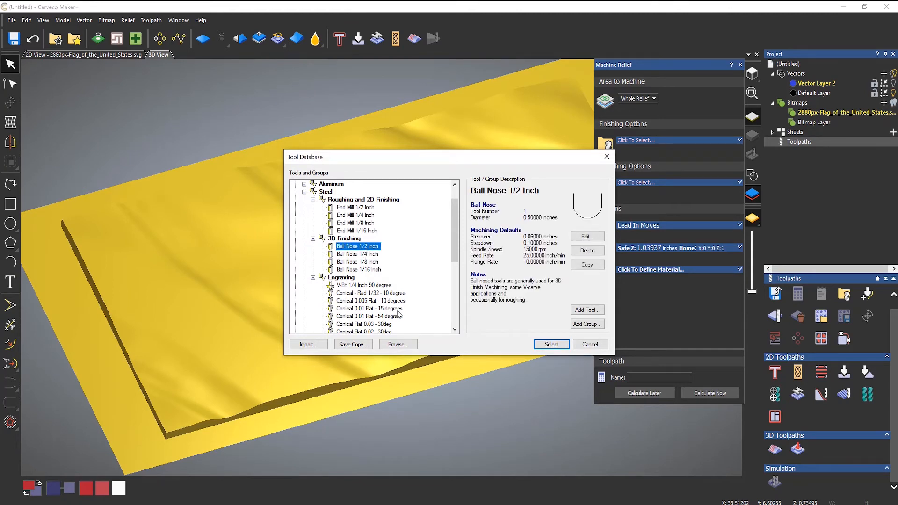
pyautogui.click(375, 255)
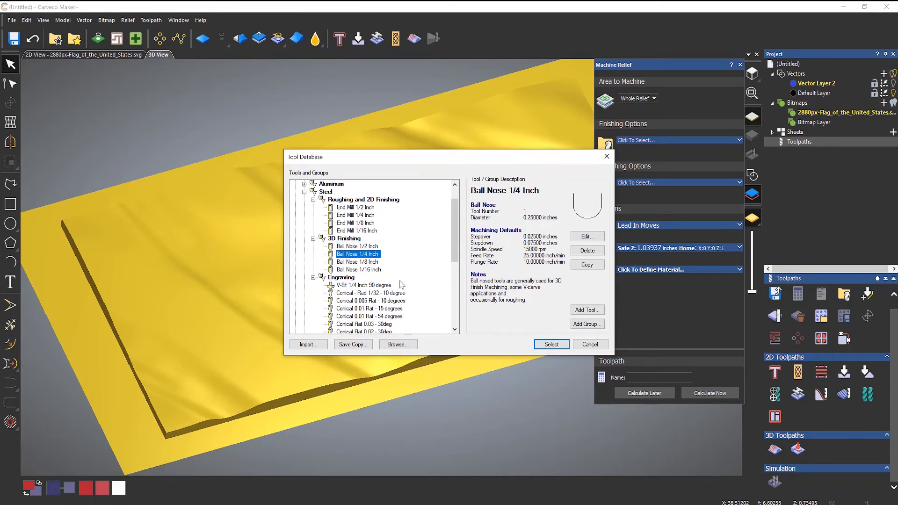
pyautogui.click(552, 345)
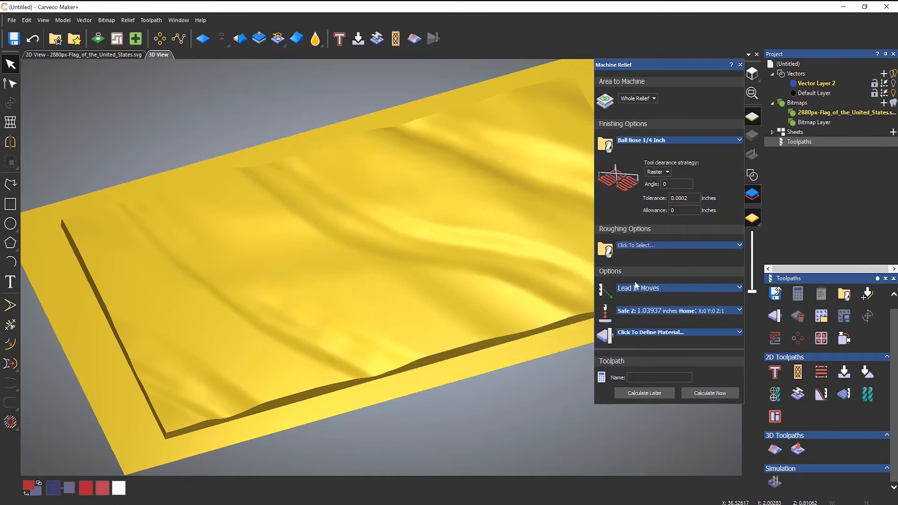
# Choose the End Mill 1/2 Inch from the inch steel roughing and 2D finishing tools as the relief's roughing tool.
pyautogui.click(647, 247)
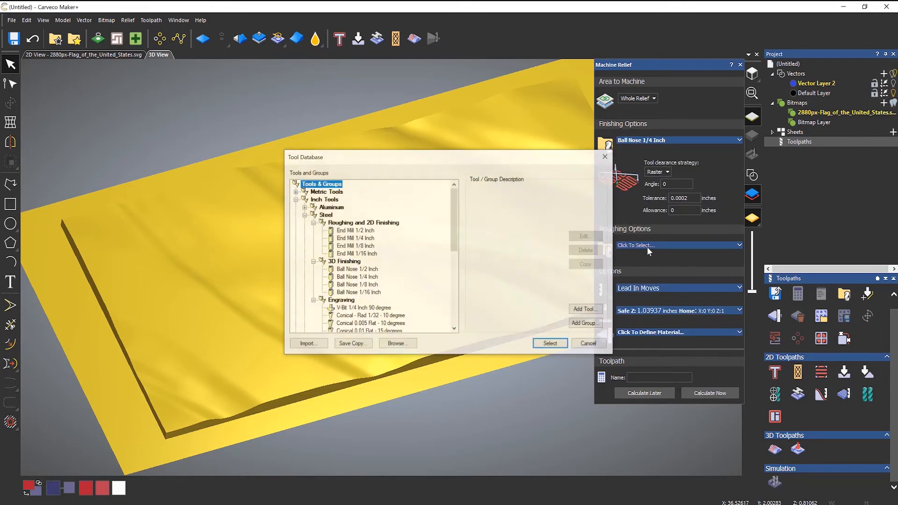
pyautogui.click(364, 231)
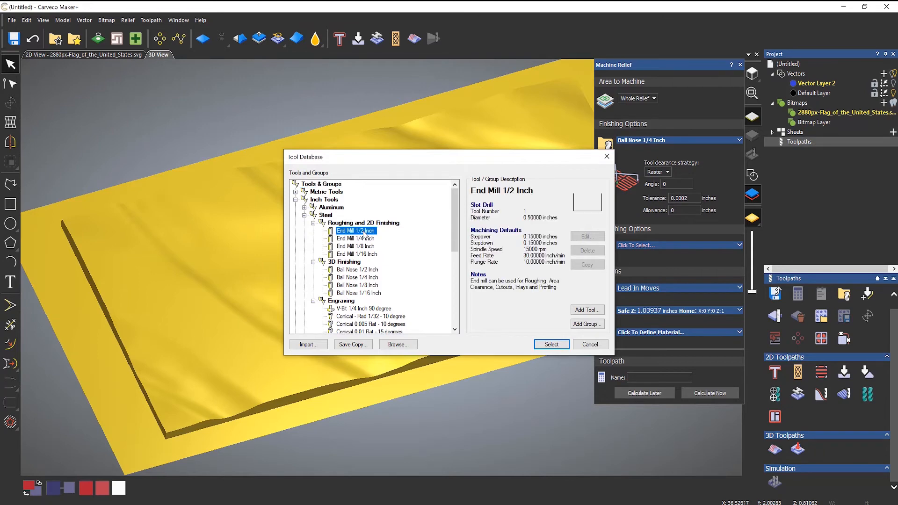
pyautogui.click(551, 345)
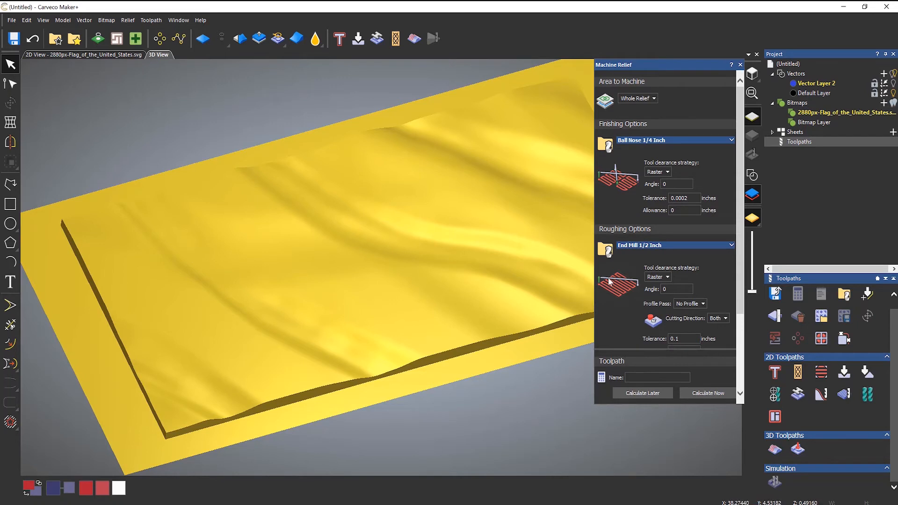
# Set the roughing end mill's stepdown to 0.25 inches.
pyautogui.click(664, 245)
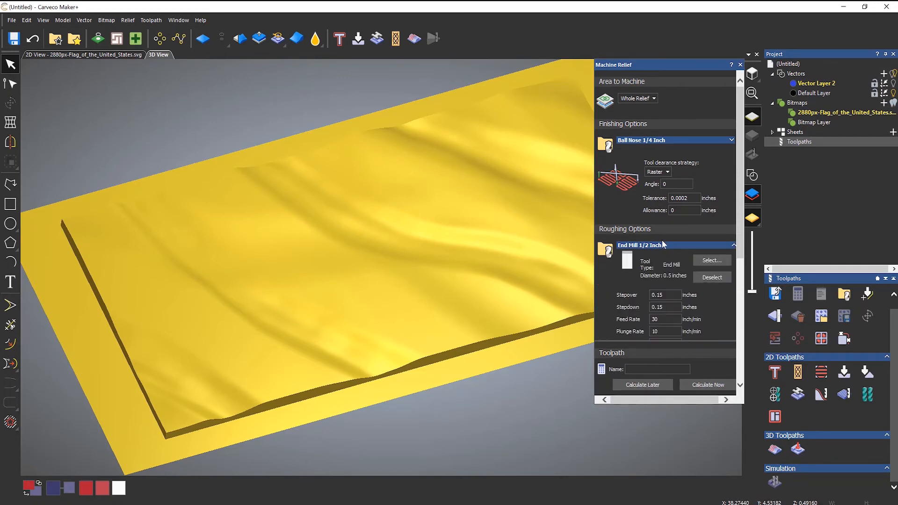
pyautogui.scroll(-3, 682, 290)
pyautogui.click(668, 210)
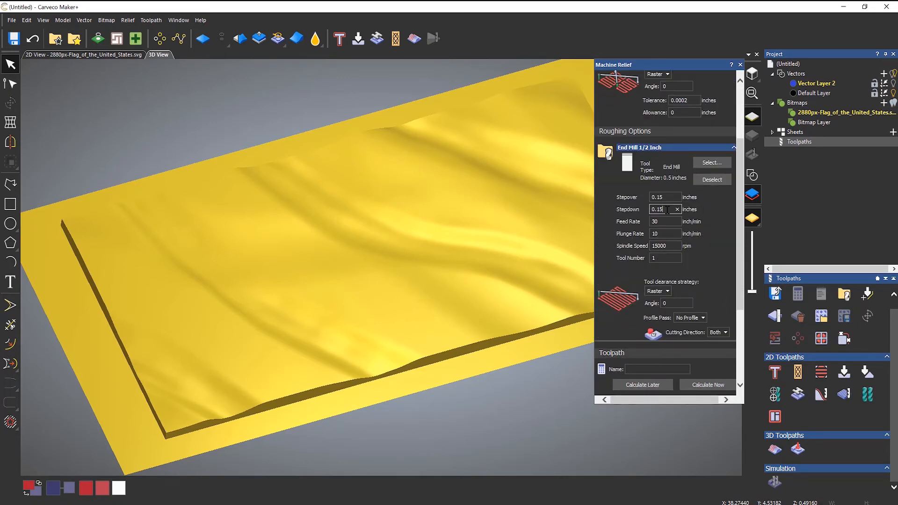
pyautogui.doubleClick(668, 210)
pyautogui.write('0.25')
pyautogui.scroll(5, 737, 211)
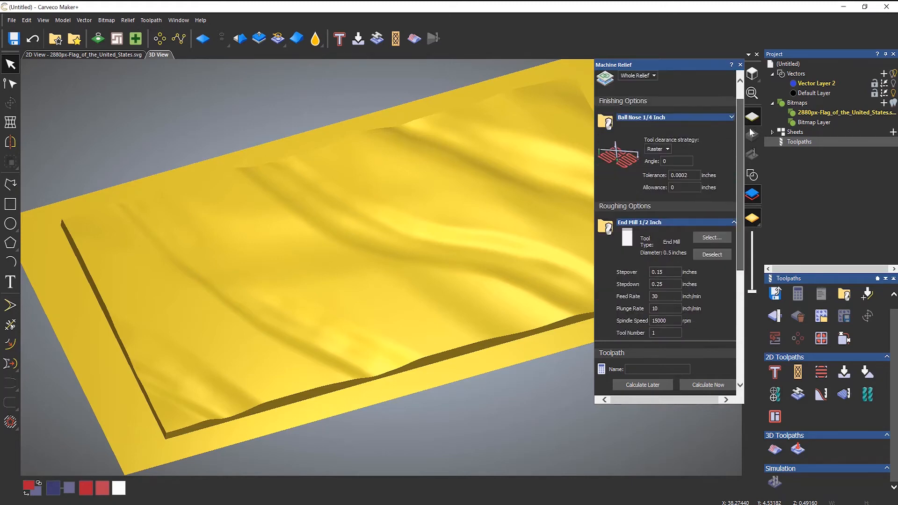
# Define the material as 1.5 inches thick with a 0 top offset and inspect the model's position from the side.
pyautogui.scroll(-10, 729, 327)
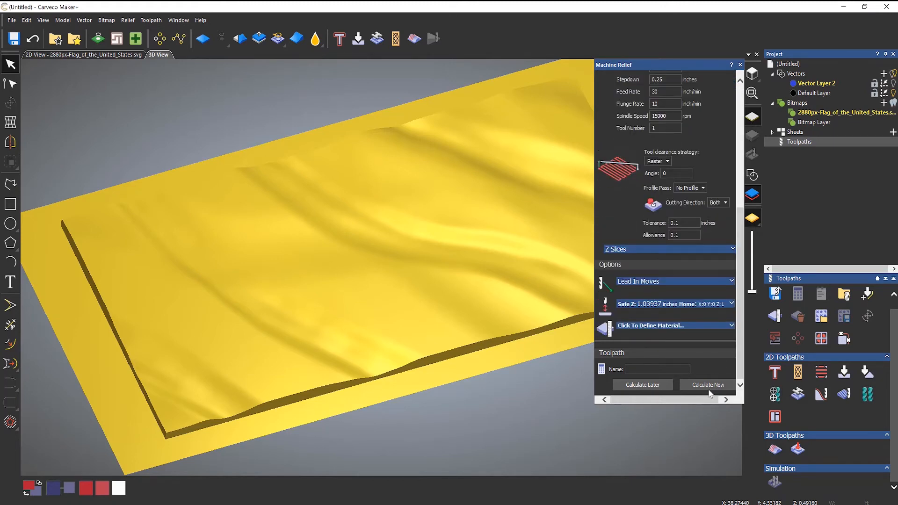
pyautogui.click(656, 326)
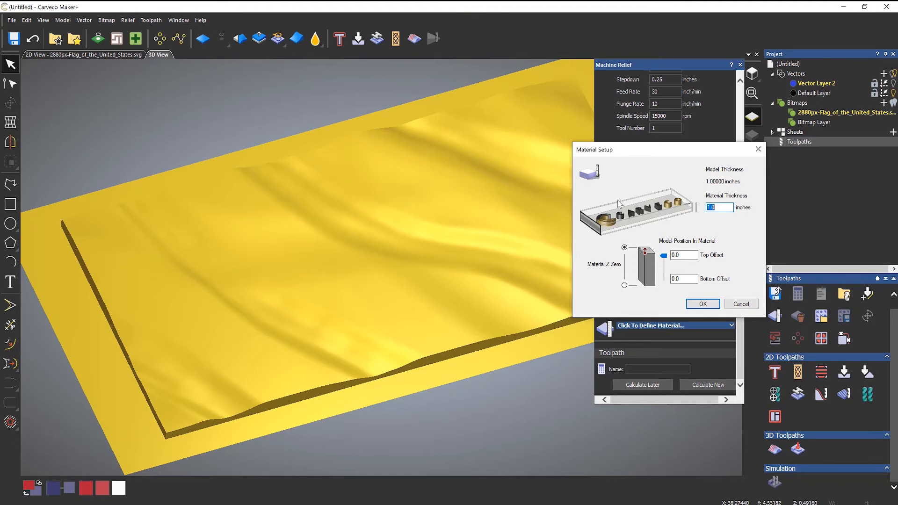
pyautogui.write('1.5')
pyautogui.click(701, 305)
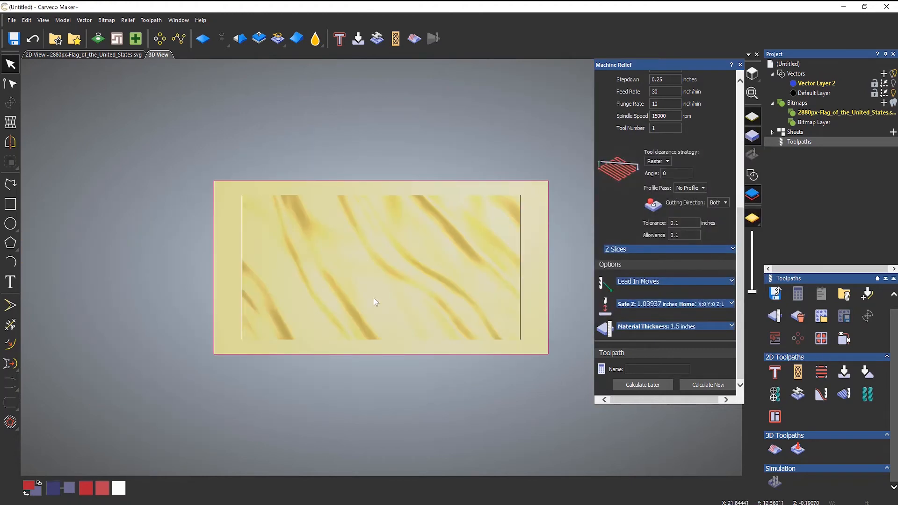
pyautogui.moveTo(514, 300); pyautogui.dragTo(295, 233)
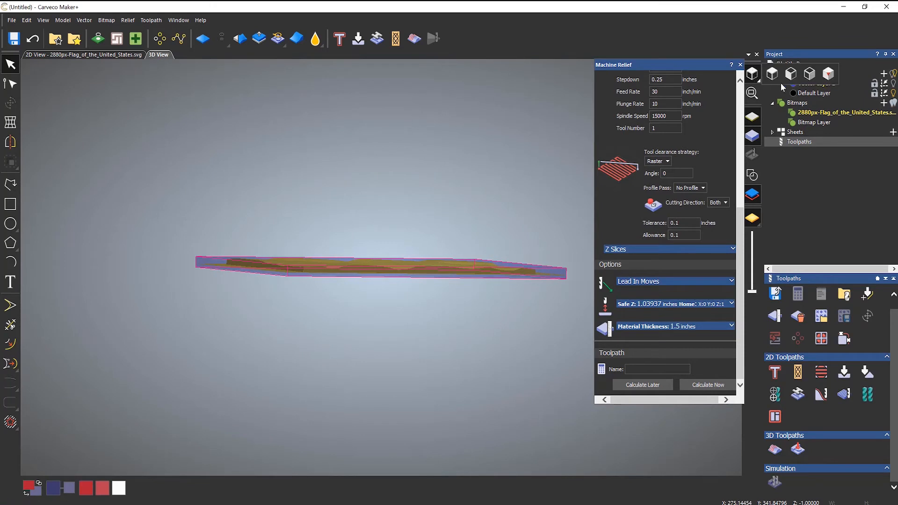
pyautogui.click(753, 73)
pyautogui.scroll(5, 335, 260)
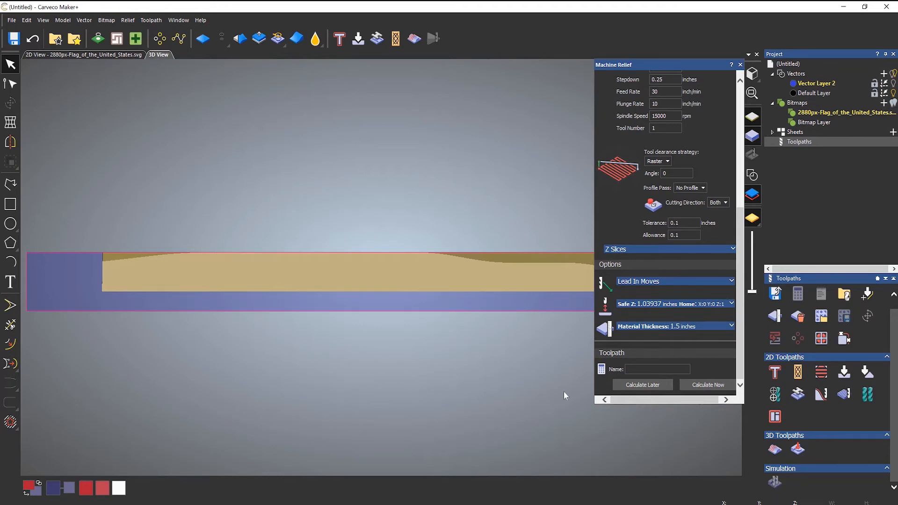
# Place the model at the bottom of the material block with a 0.5 inch top offset and check it from the side.
pyautogui.click(689, 328)
pyautogui.click(687, 315)
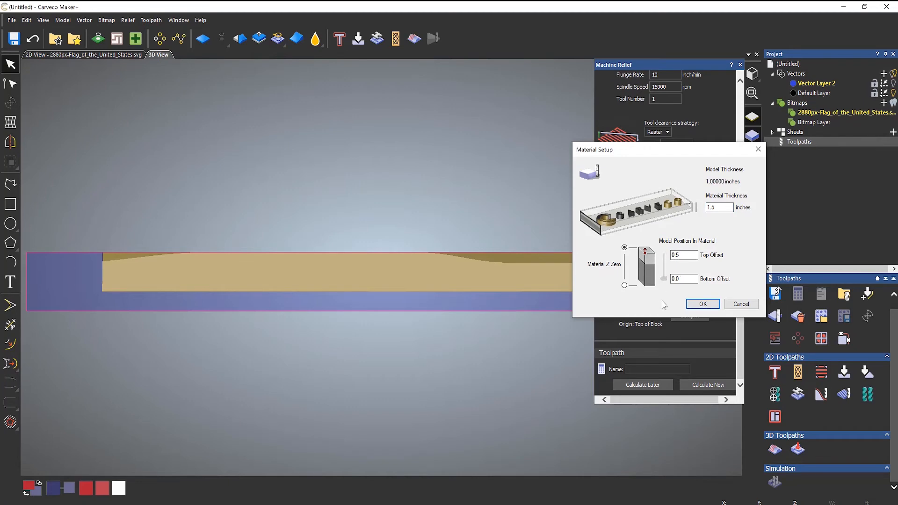
pyautogui.click(702, 303)
pyautogui.moveTo(446, 316); pyautogui.dragTo(457, 347)
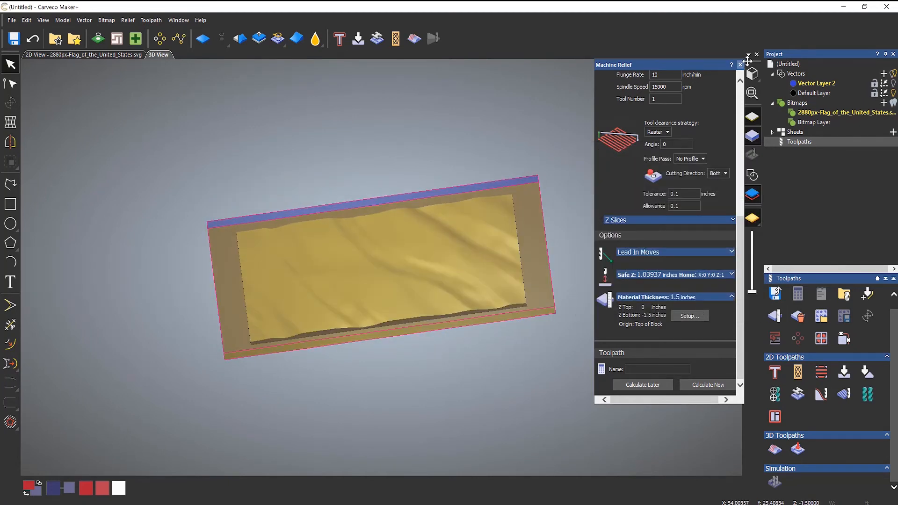
pyautogui.click(752, 74)
pyautogui.scroll(4, 385, 253)
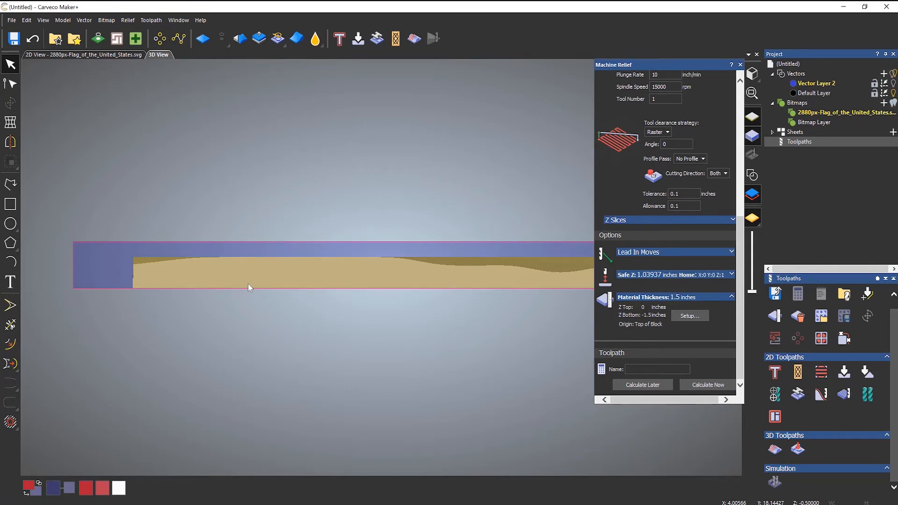
# Move the model back to the top of the material block and set the material thickness to 1 inch.
pyautogui.click(689, 316)
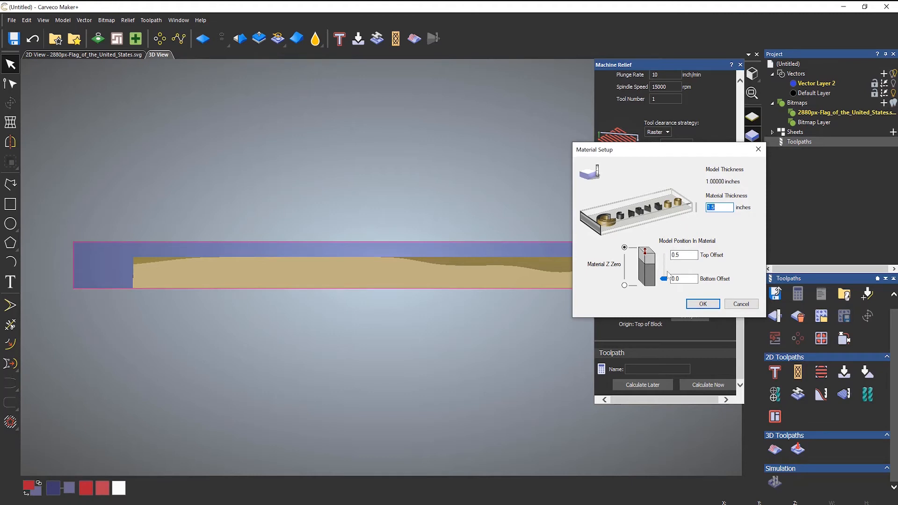
pyautogui.moveTo(664, 278); pyautogui.dragTo(664, 256)
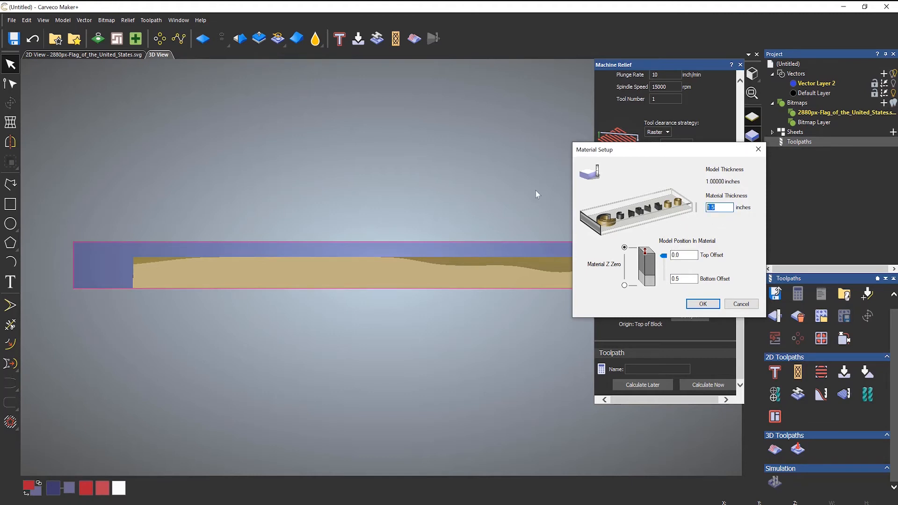
pyautogui.write('1')
pyautogui.click(703, 305)
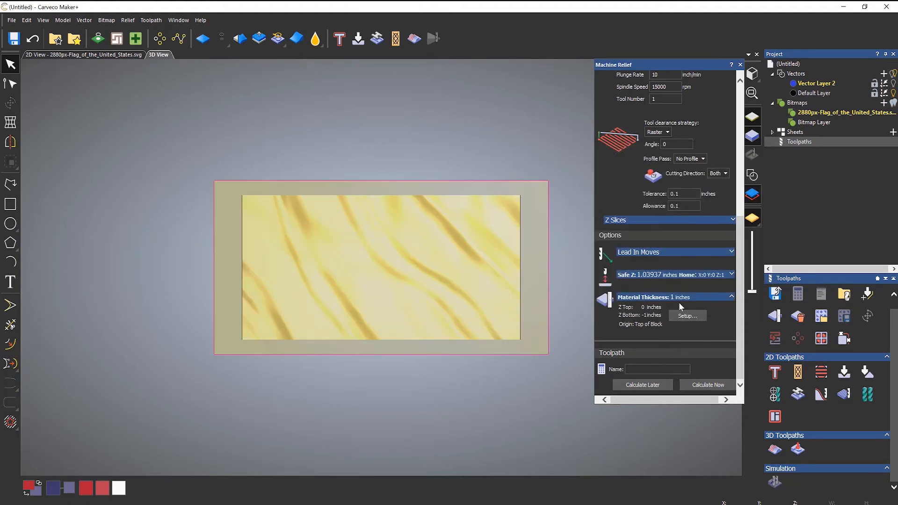
# Check the model within the material block and calculate the relief's machining toolpath.
pyautogui.moveTo(426, 299); pyautogui.dragTo(445, 144)
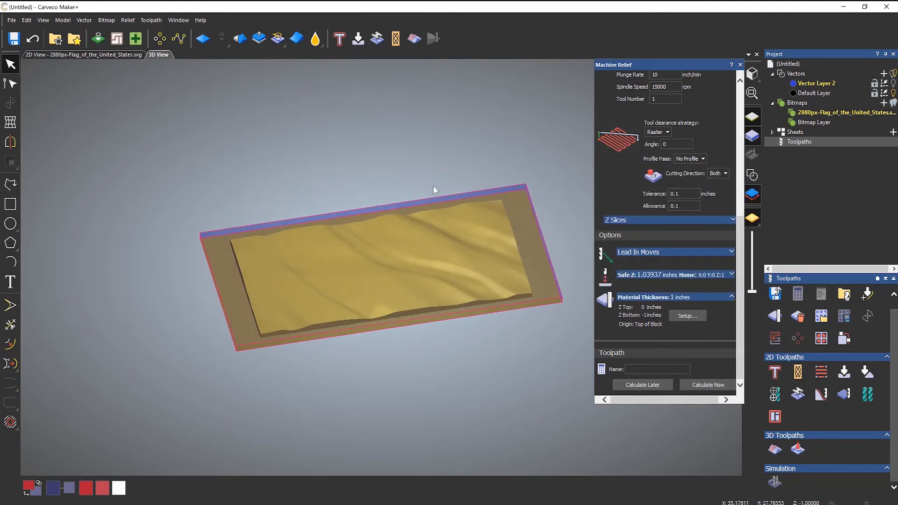
pyautogui.scroll(4, 464, 210)
pyautogui.scroll(-3, 464, 209)
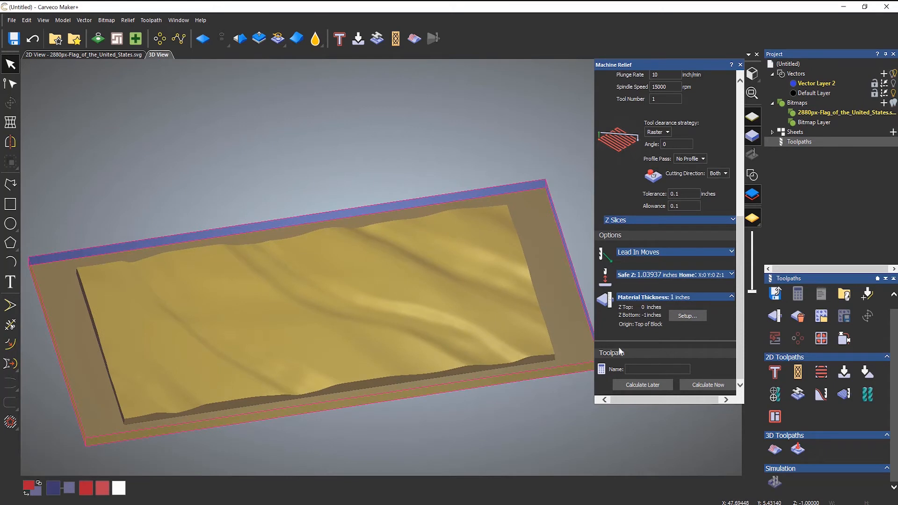
pyautogui.click(701, 385)
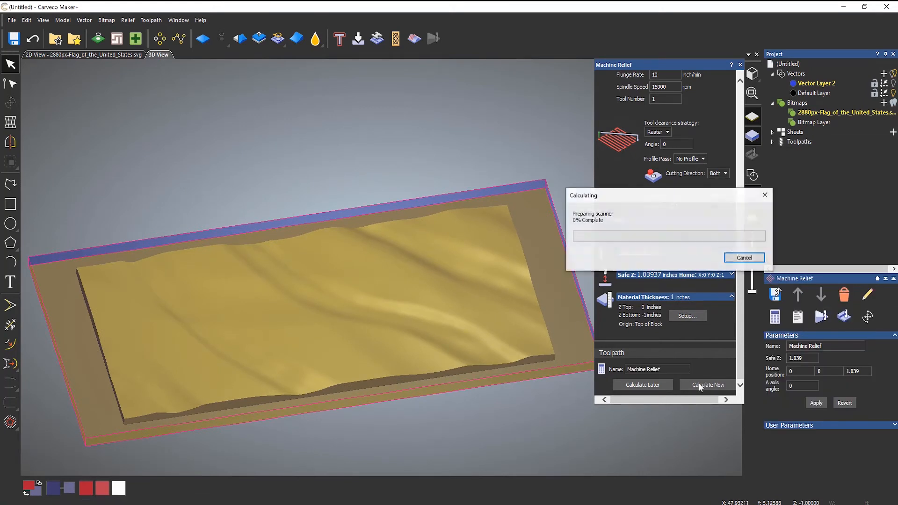
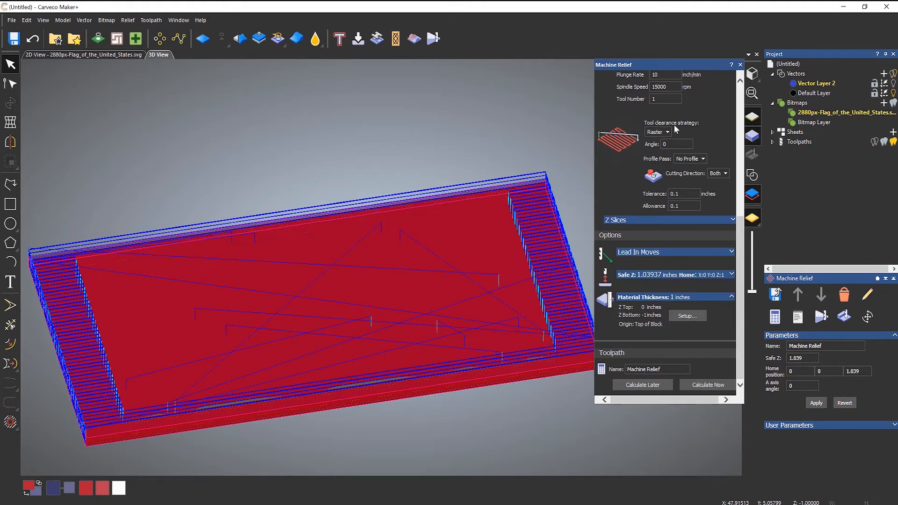
# Simulate the End Mill 1/2 Inch roughing toolpath of Machine Relief on the whole model at standard resolution, playing it at normal speed.
pyautogui.click(741, 65)
pyautogui.click(773, 142)
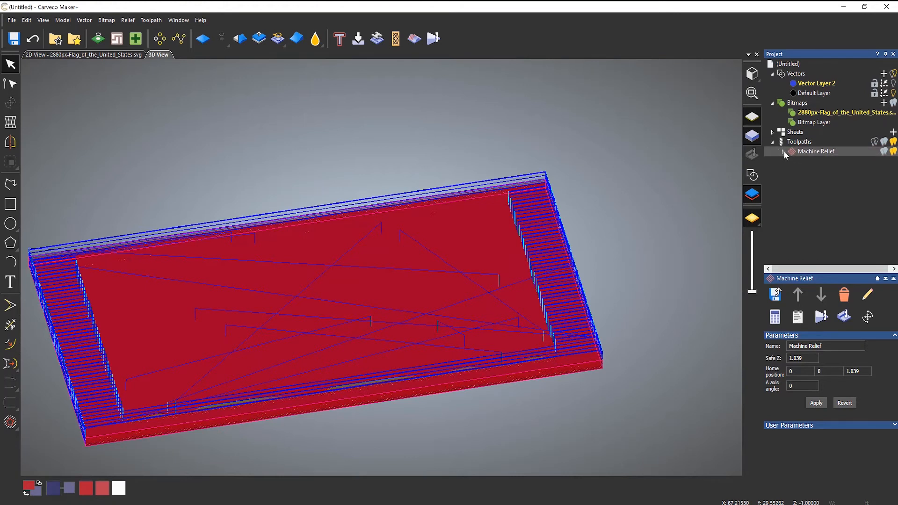
pyautogui.click(784, 151)
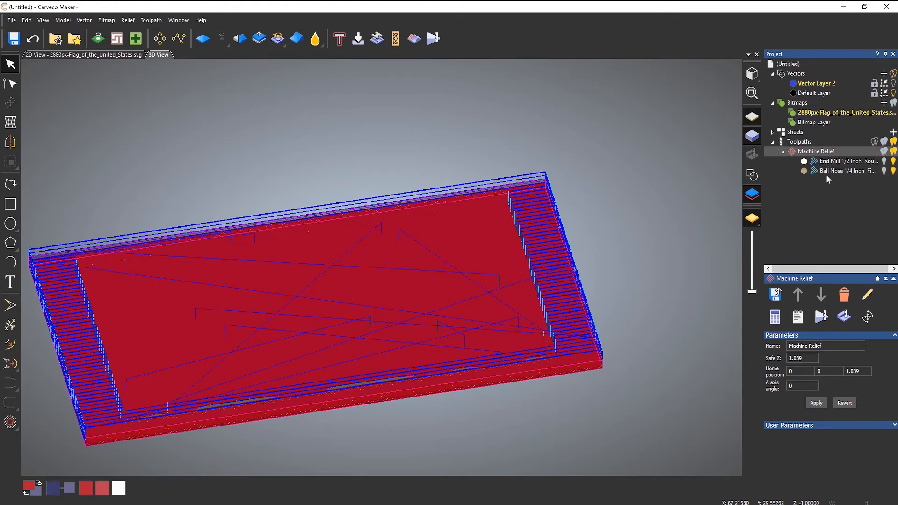
pyautogui.rightClick(839, 162)
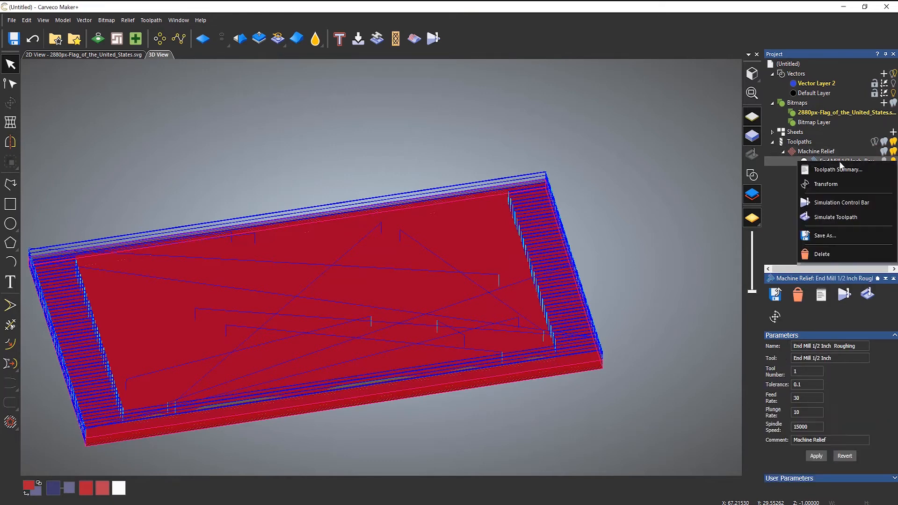
pyautogui.click(837, 217)
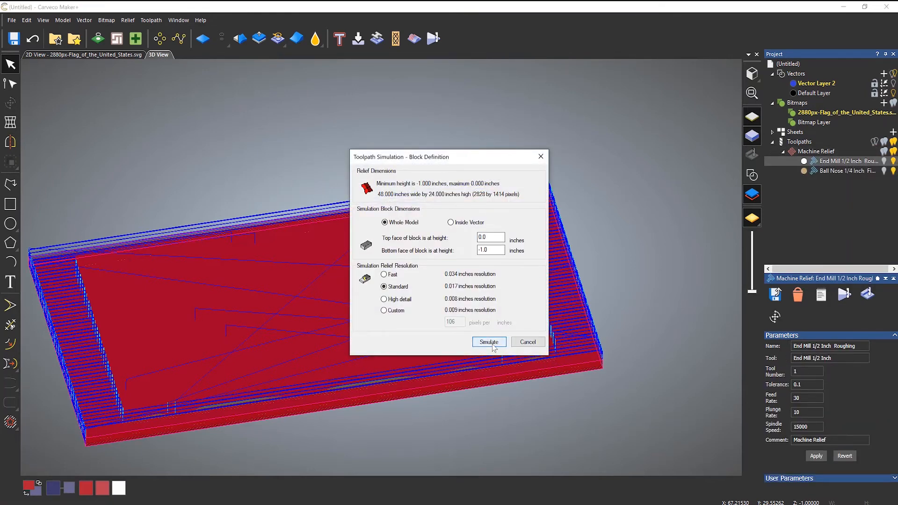
pyautogui.click(489, 342)
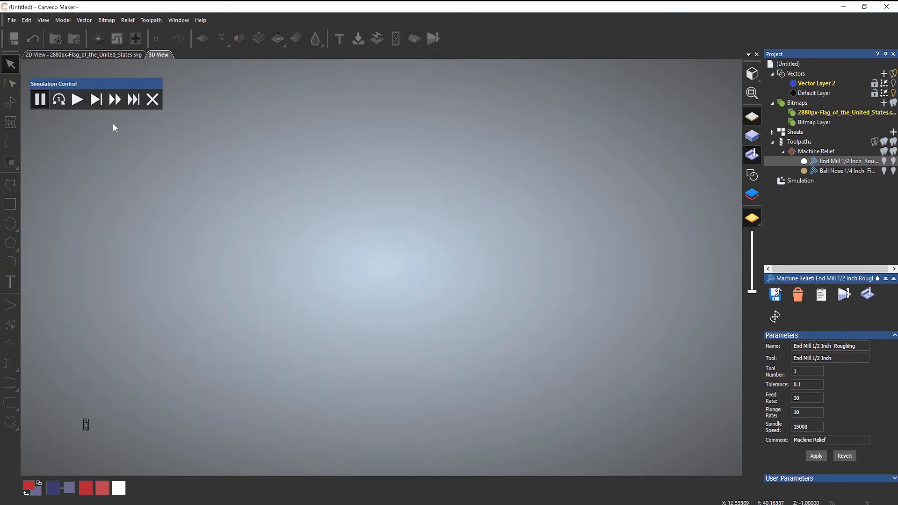
pyautogui.click(74, 102)
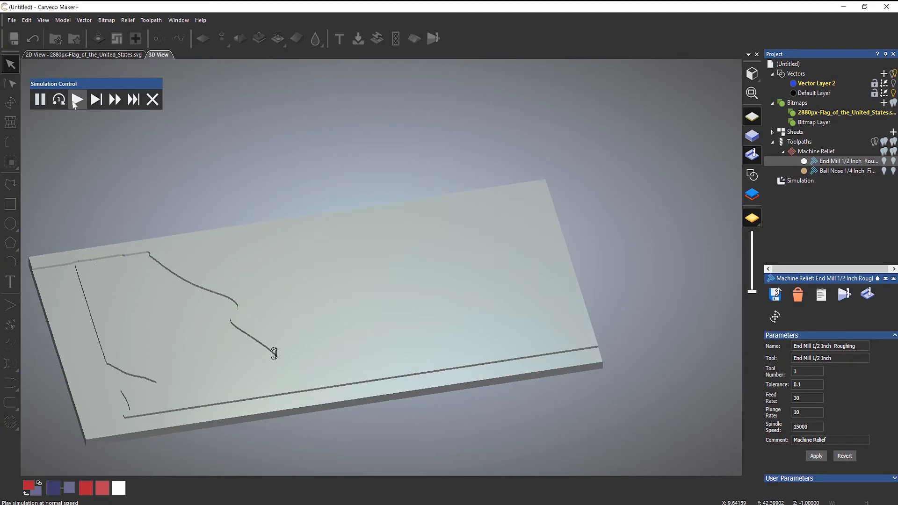
pyautogui.moveTo(169, 298); pyautogui.dragTo(293, 285, button='middle')
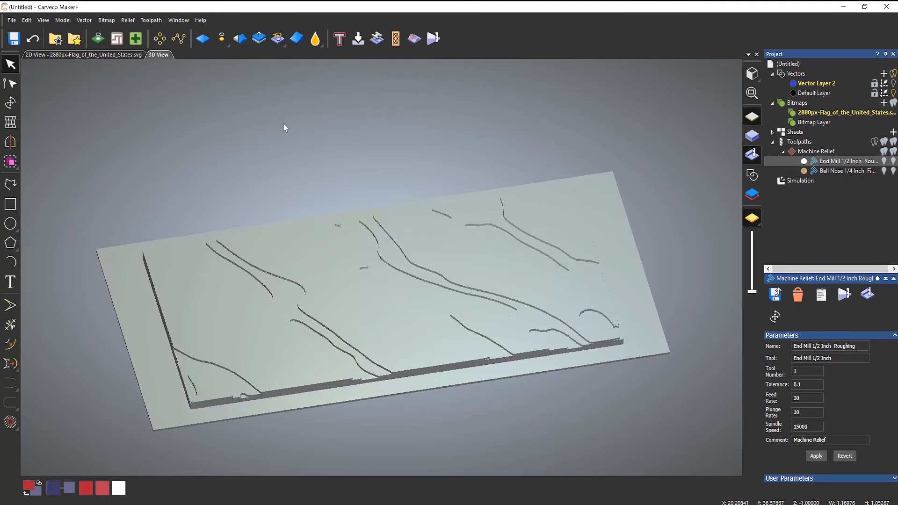
# Simulate the Ball Nose 1/4 Inch finishing toolpath, abandoning the first playback partway and running the simulation again.
pyautogui.rightClick(836, 172)
pyautogui.click(838, 215)
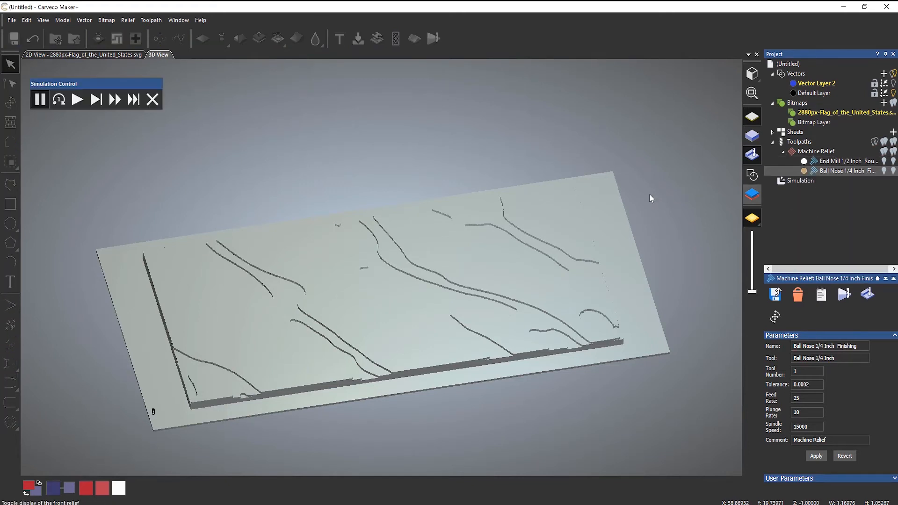
pyautogui.click(76, 100)
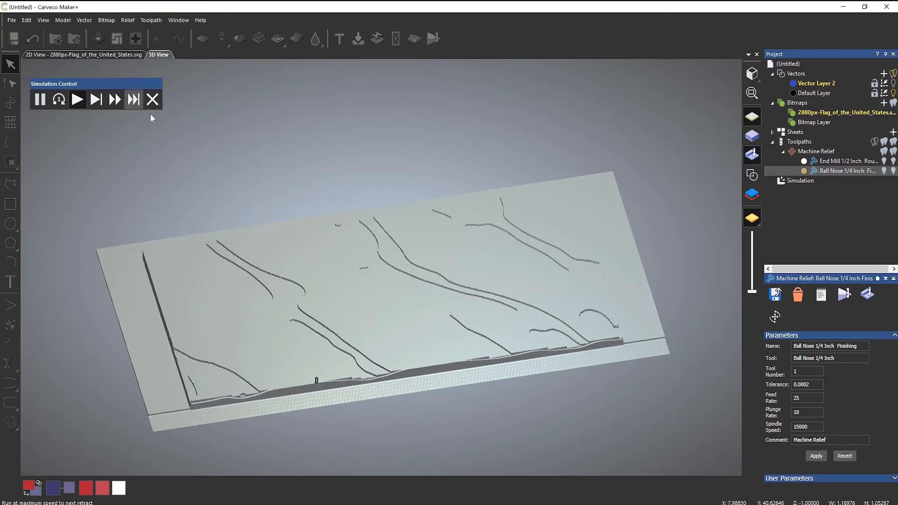
pyautogui.click(115, 100)
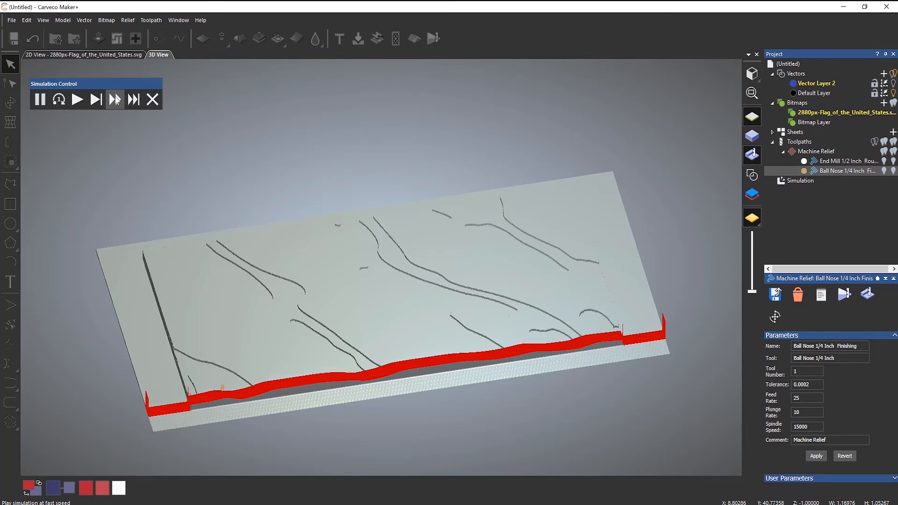
pyautogui.click(79, 100)
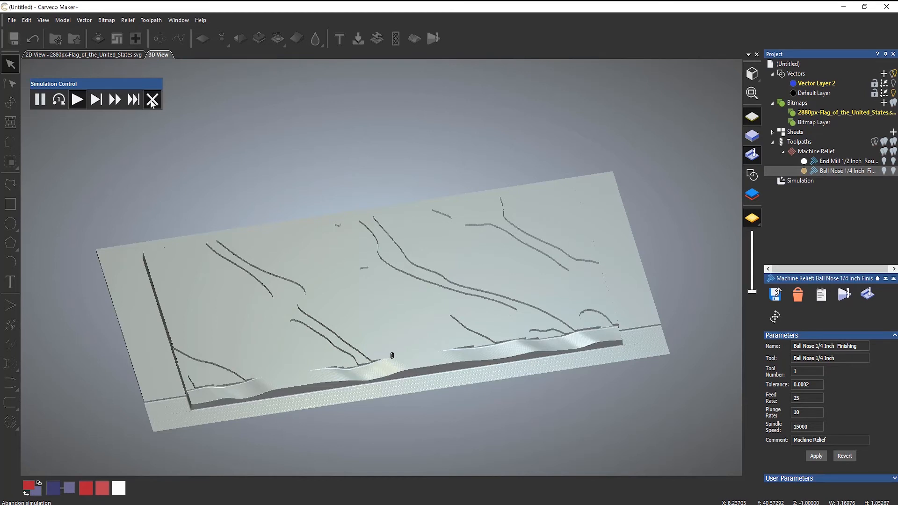
pyautogui.click(152, 100)
pyautogui.rightClick(836, 171)
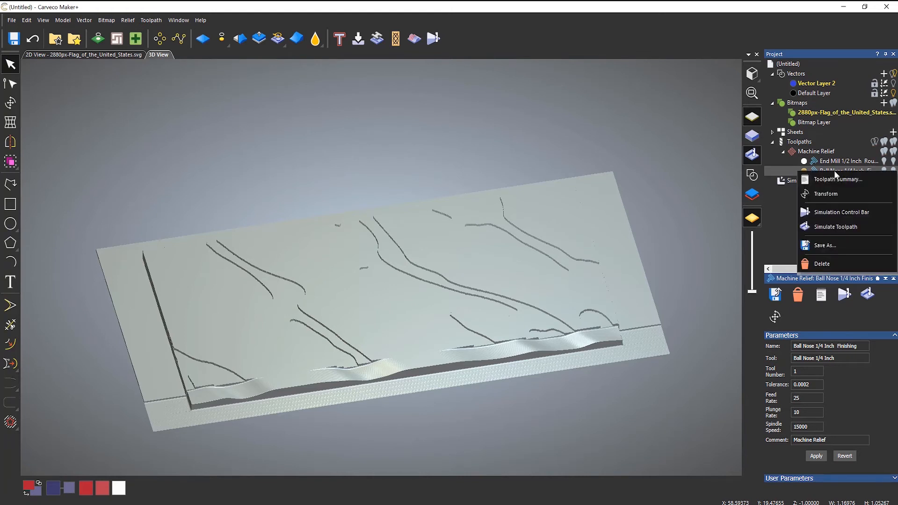
pyautogui.click(835, 228)
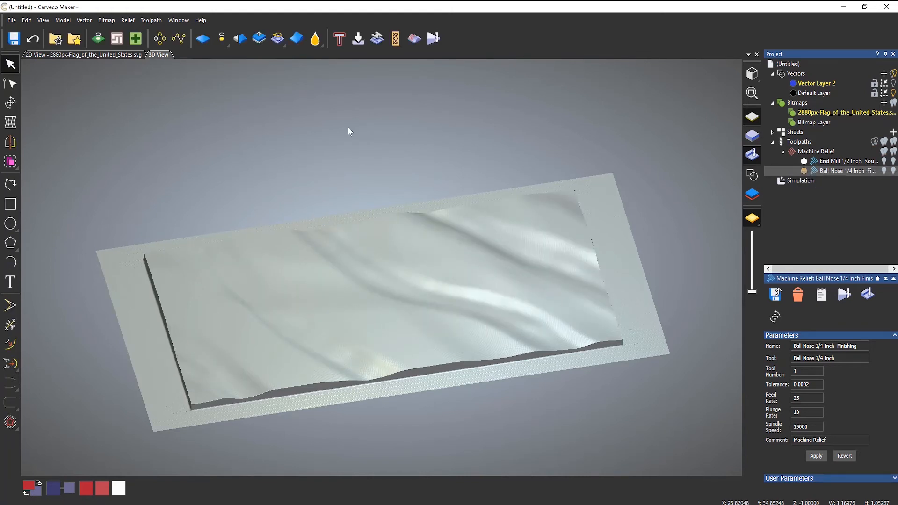
# Examine the surface finish of the simulated flag relief close up and as a whole.
pyautogui.moveTo(450, 220); pyautogui.dragTo(457, 297)
pyautogui.scroll(5, 355, 293)
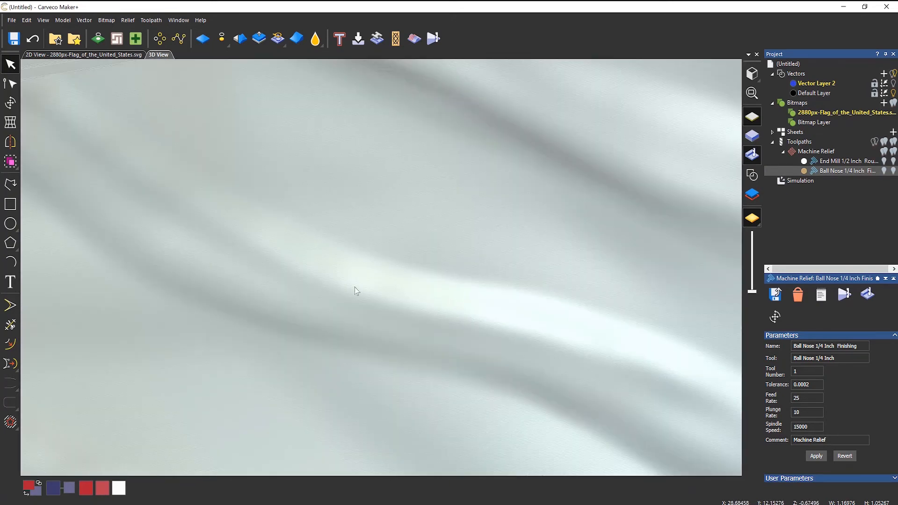
pyautogui.scroll(-6, 355, 289)
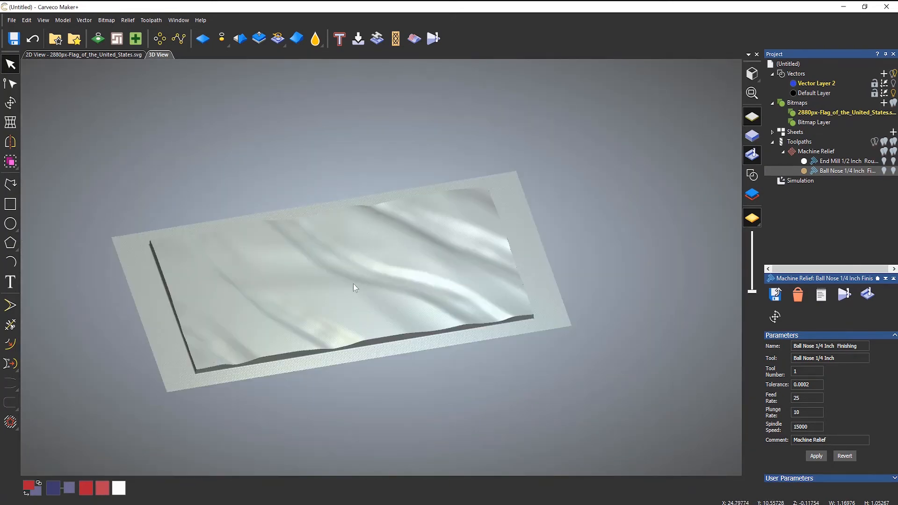
pyautogui.moveTo(353, 284); pyautogui.dragTo(335, 294)
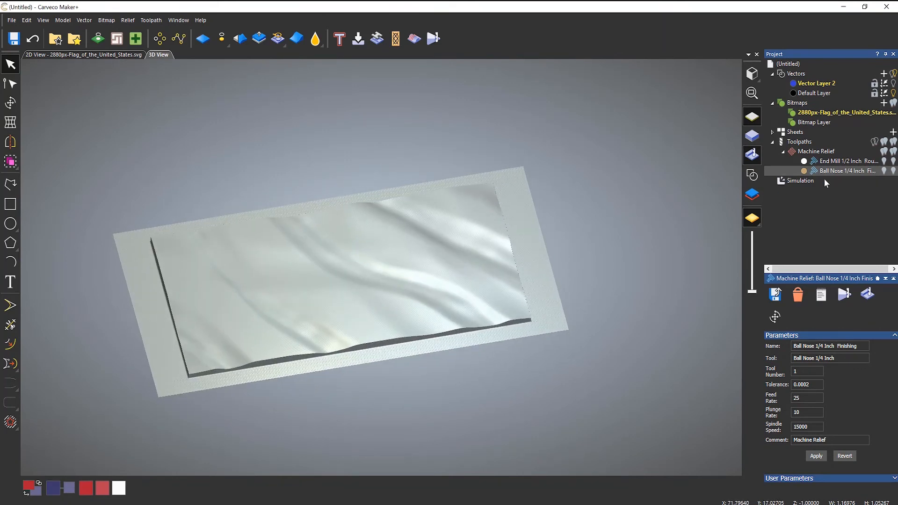
pyautogui.scroll(5, 387, 257)
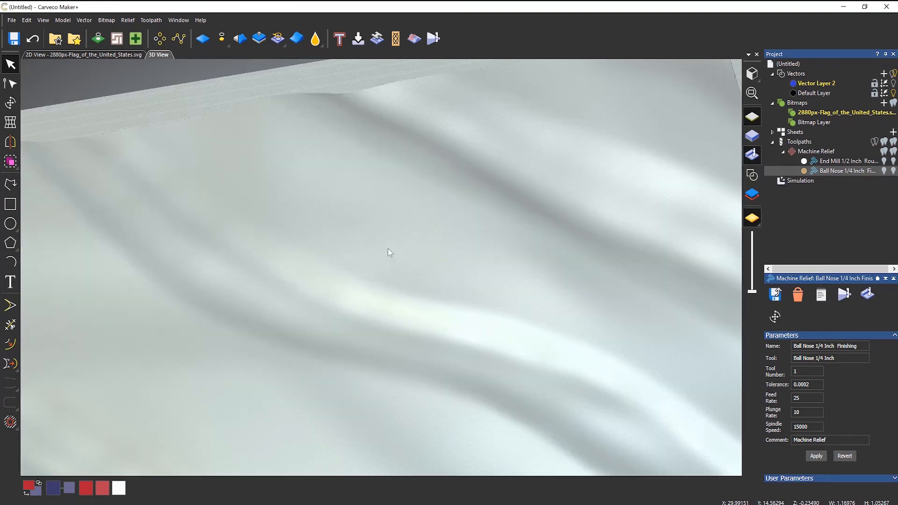
pyautogui.scroll(-5, 421, 271)
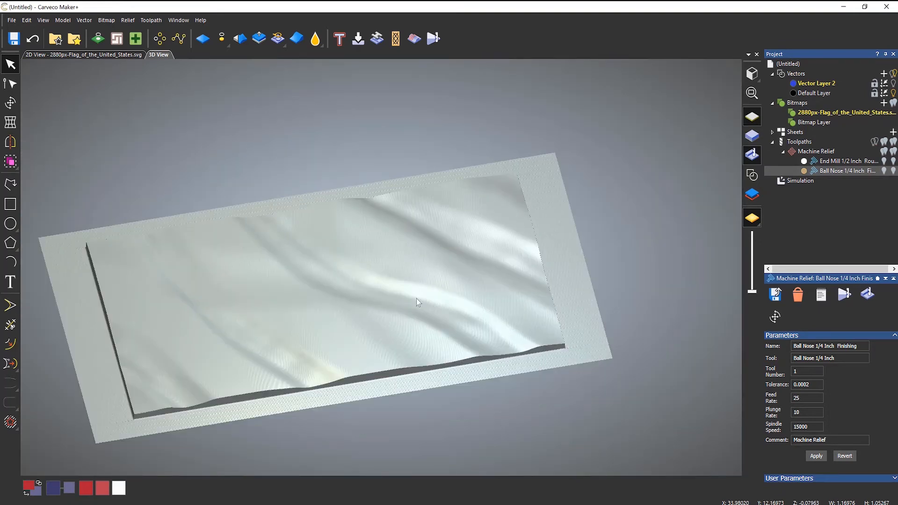
pyautogui.scroll(1, 262, 166)
pyautogui.scroll(2, 261, 162)
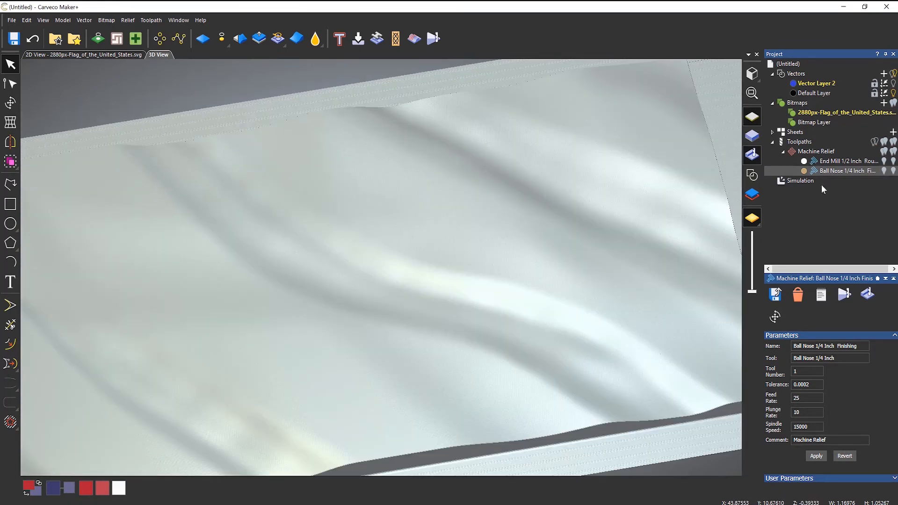
# Set the Ball Nose 1/4 Inch finishing stepover to 0.125 inches in the Machine Relief toolpath and recalculate it.
pyautogui.doubleClick(813, 152)
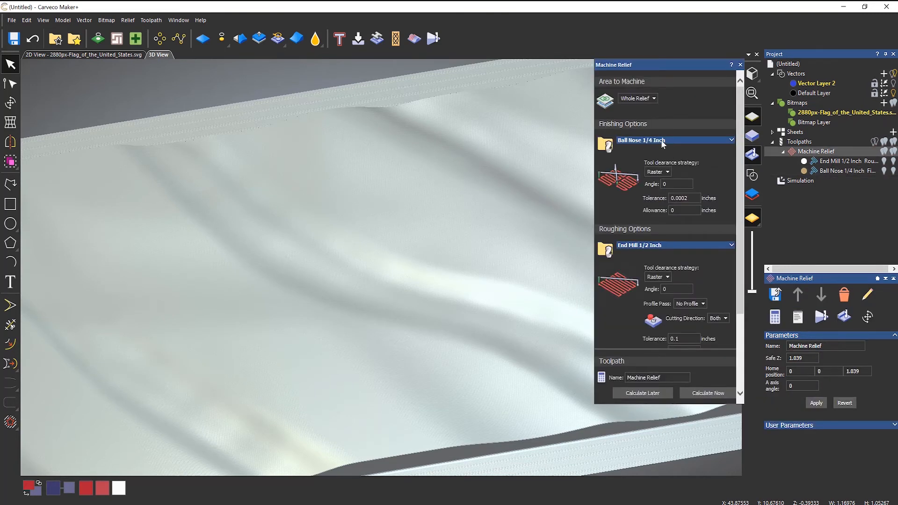
pyautogui.click(661, 139)
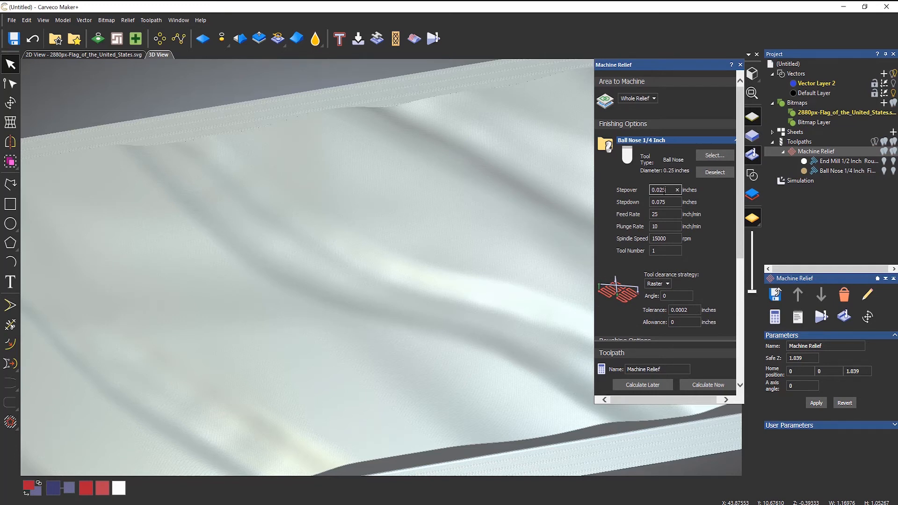
pyautogui.moveTo(666, 190); pyautogui.dragTo(660, 190)
pyautogui.click(696, 385)
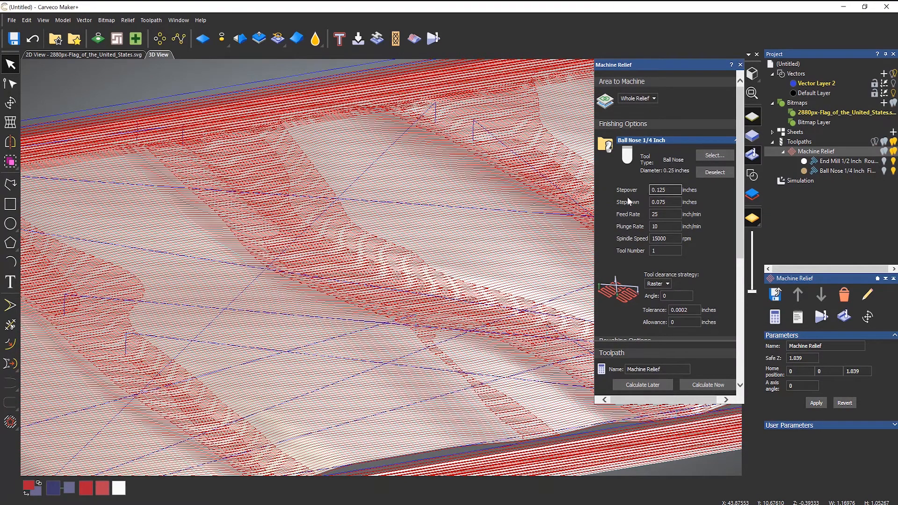
pyautogui.click(740, 65)
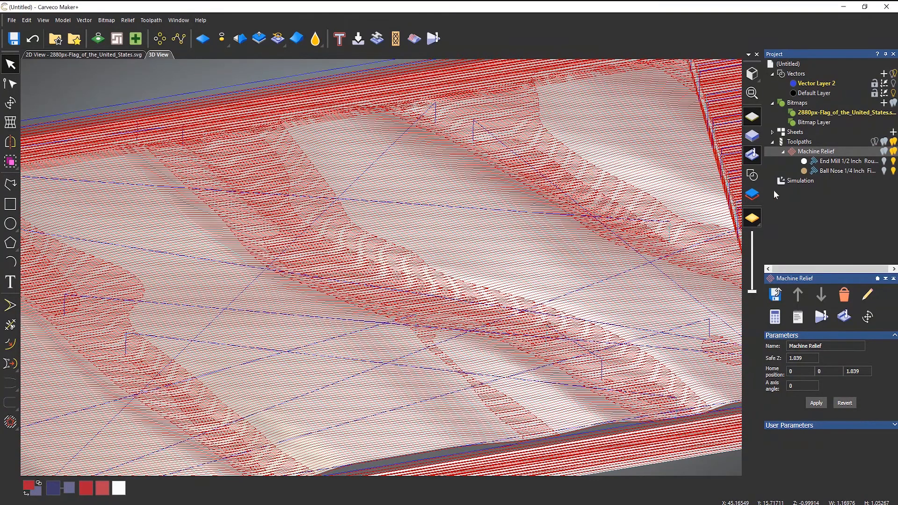
# Reset the simulation relief and simulate the complete Machine Relief toolpath, roughing and finishing together.
pyautogui.rightClick(790, 181)
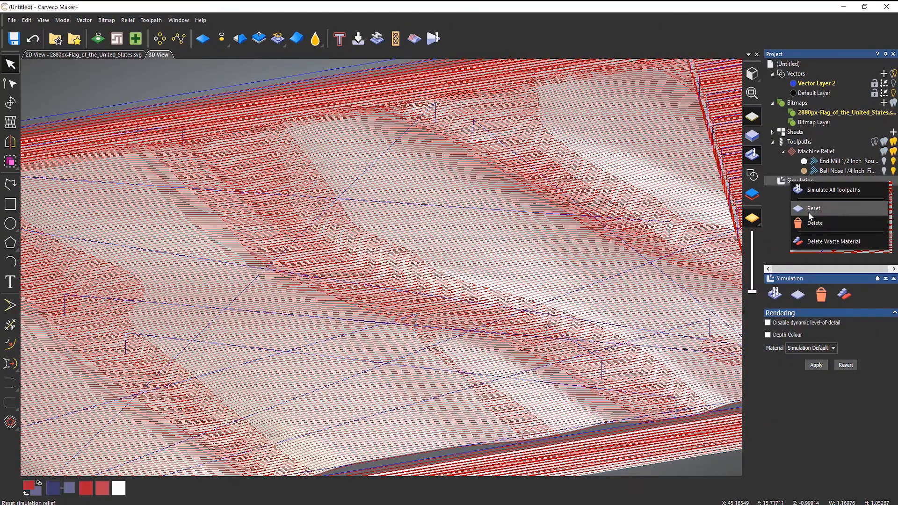
pyautogui.click(808, 209)
pyautogui.rightClick(805, 155)
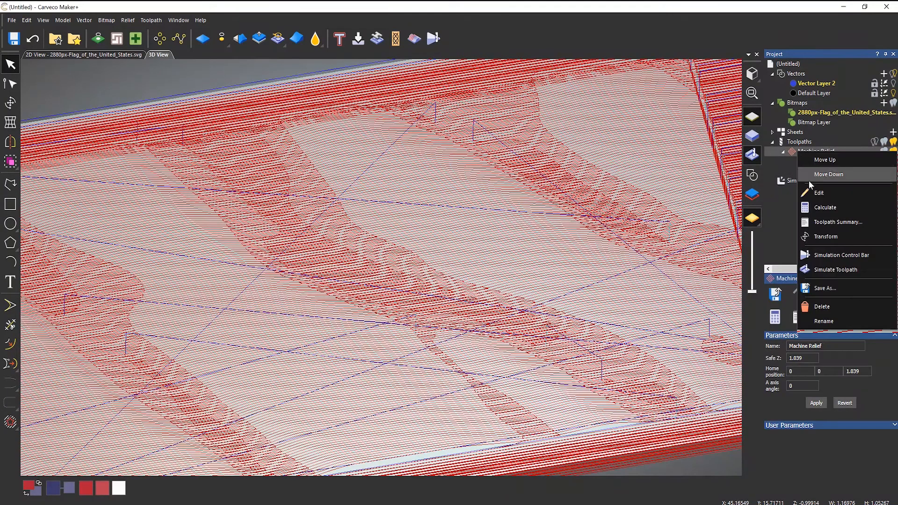
pyautogui.click(835, 274)
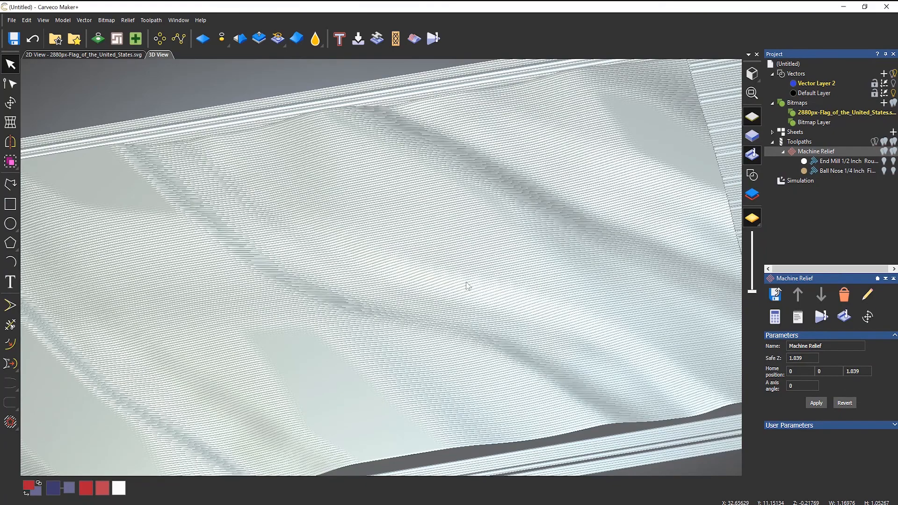
# Inspect the tool marks on the newly simulated surface at close range and from different angles.
pyautogui.scroll(-5, 469, 283)
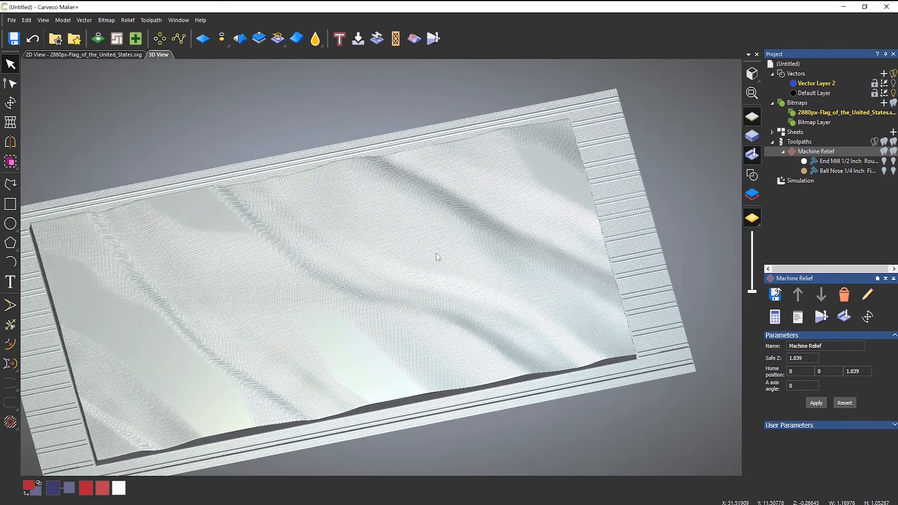
pyautogui.scroll(5, 438, 224)
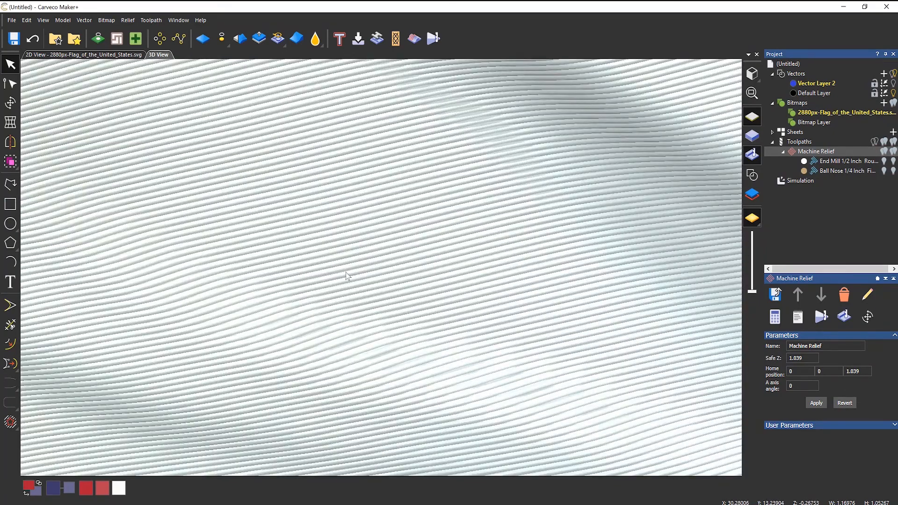
pyautogui.scroll(-2, 345, 273)
pyautogui.moveTo(458, 275); pyautogui.dragTo(380, 300)
pyautogui.scroll(3, 381, 298)
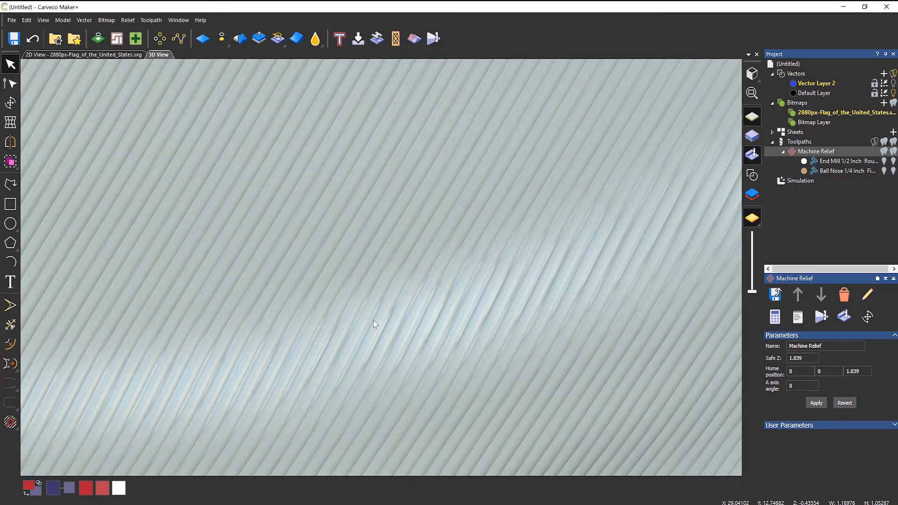
pyautogui.scroll(-10, 374, 321)
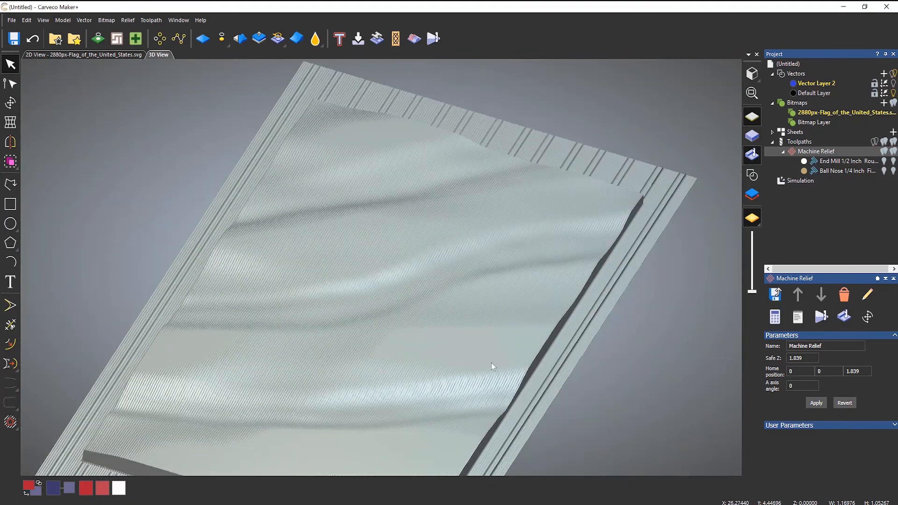
pyautogui.moveTo(492, 363); pyautogui.dragTo(356, 375)
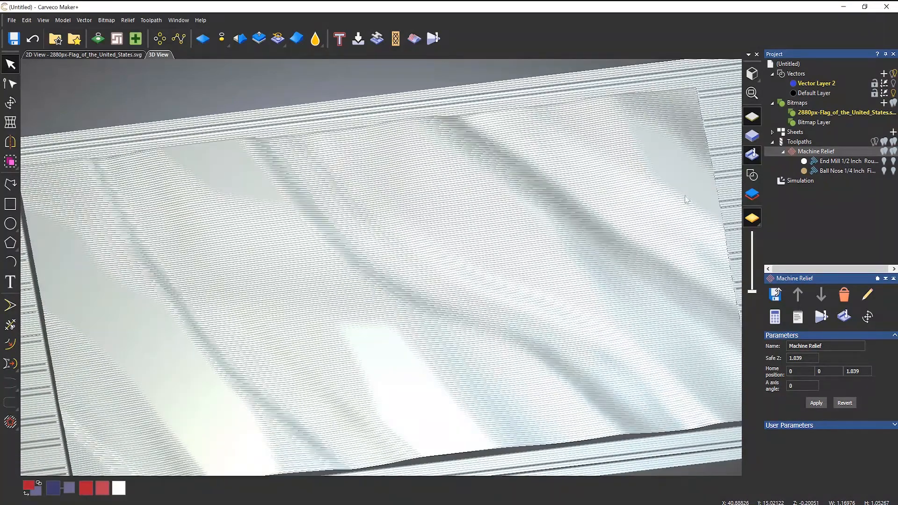
# Change the finishing tool clearance strategy of the Machine Relief toolpath to Spiral (Classic) and recalculate it.
pyautogui.doubleClick(813, 152)
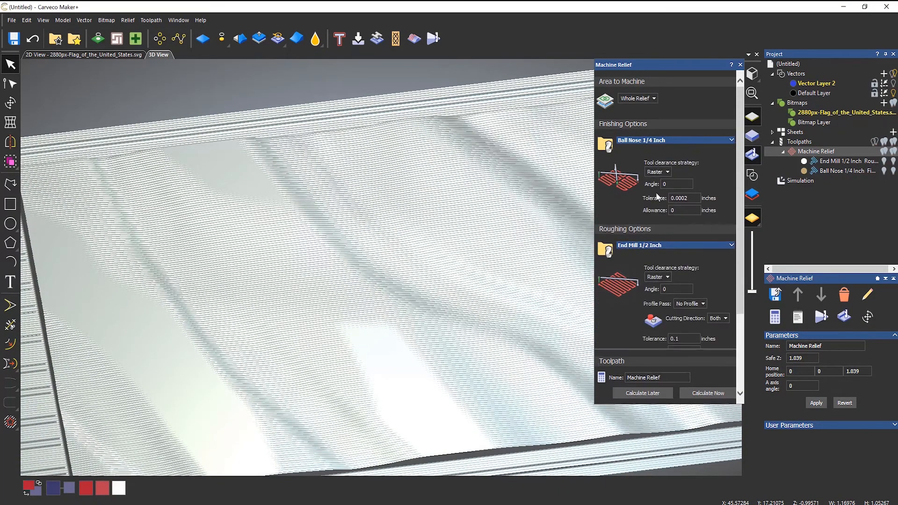
pyautogui.click(660, 173)
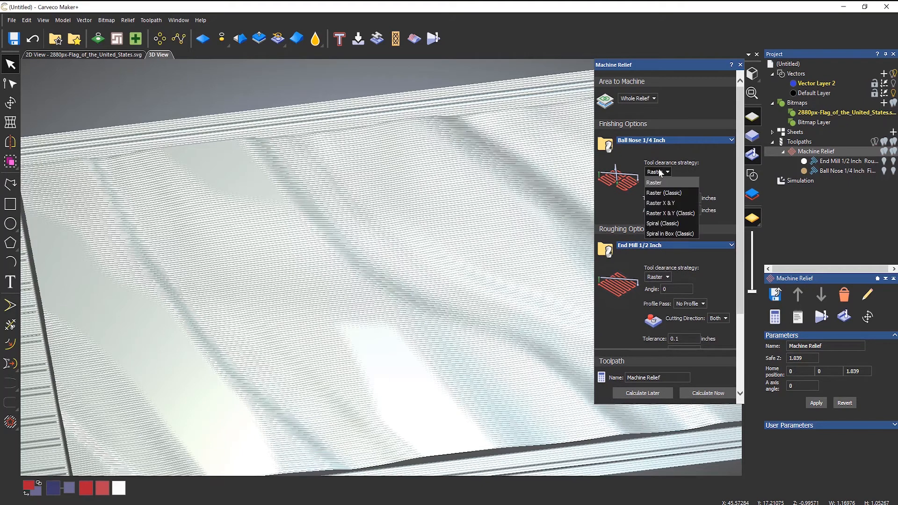
pyautogui.click(667, 223)
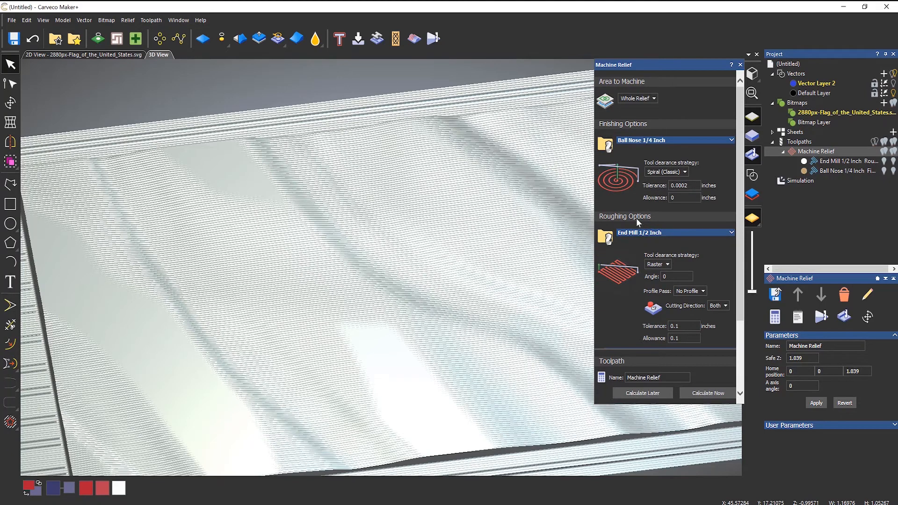
pyautogui.click(710, 394)
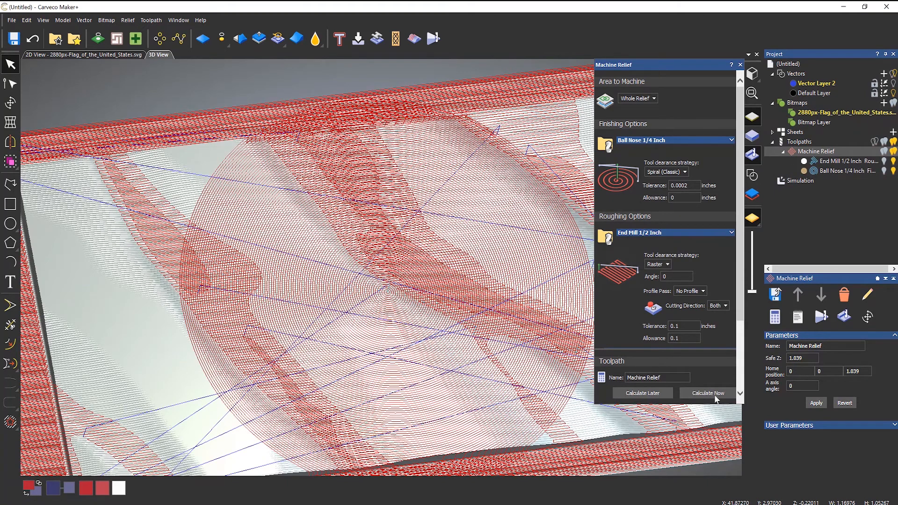
# Hide the End Mill 1/2 Inch roughing toolpath and examine the area covered by the spiral finishing passes.
pyautogui.click(894, 161)
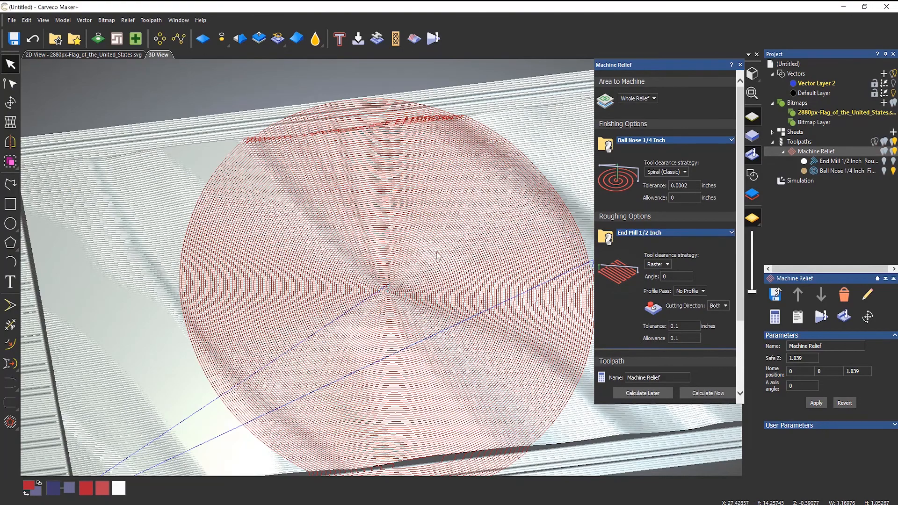
pyautogui.scroll(-3, 466, 243)
pyautogui.moveTo(451, 300); pyautogui.dragTo(369, 177)
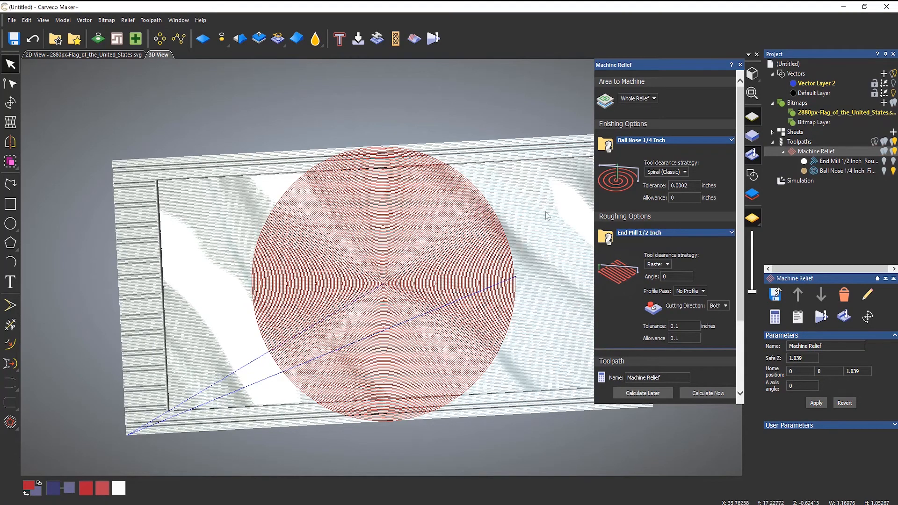
# Change the finishing tool clearance strategy of the Machine Relief toolpath to Spiral in Box (Classic) and recalculate it.
pyautogui.click(674, 173)
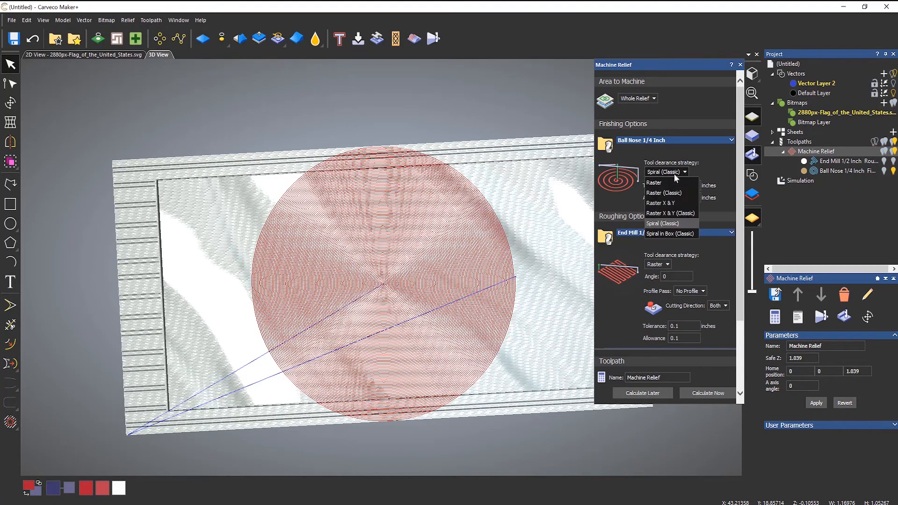
pyautogui.click(671, 234)
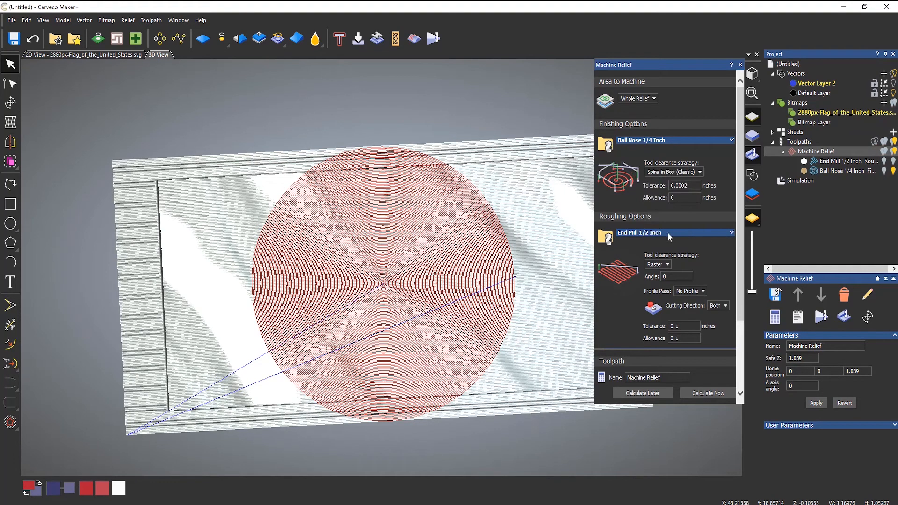
pyautogui.click(710, 393)
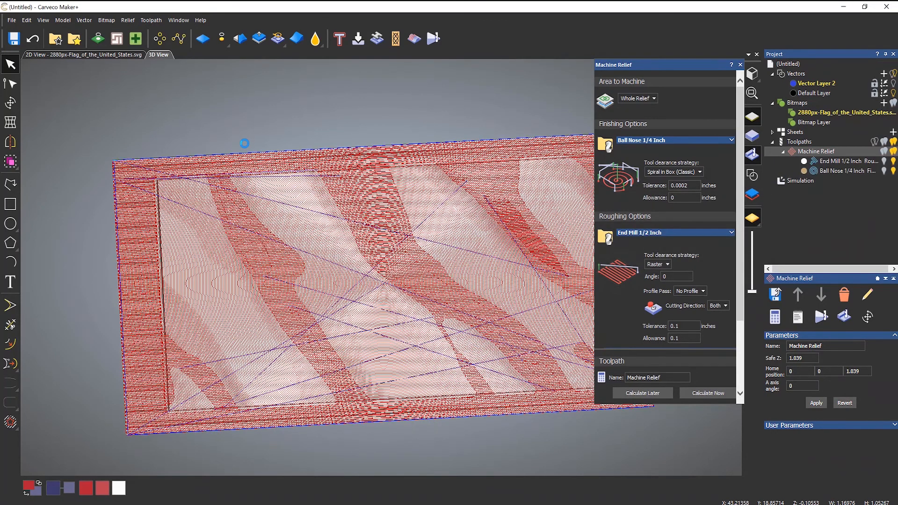
pyautogui.moveTo(461, 384)
pyautogui.mouseDown()
pyautogui.moveTo(522, 270)
pyautogui.moveTo(310, 293)
pyautogui.moveTo(462, 273)
pyautogui.mouseUp()
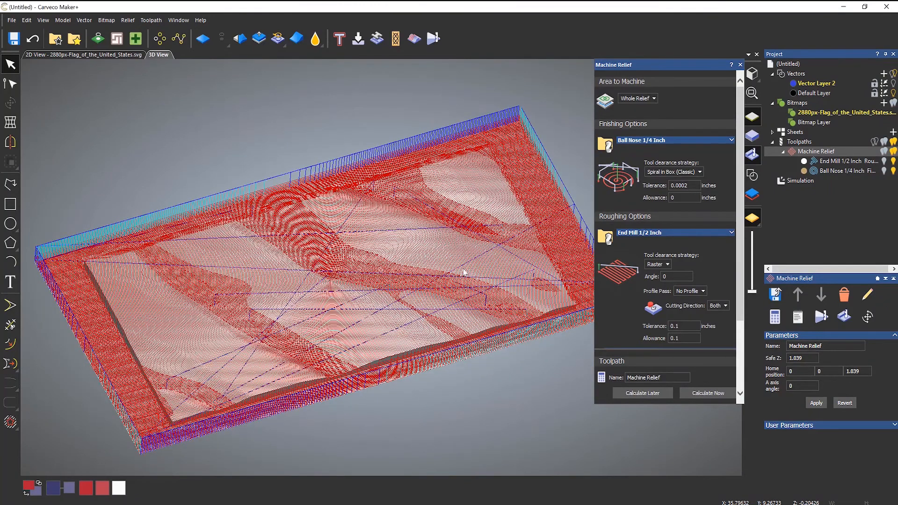
# Simulate the recalculated Machine Relief toolpath on a reset simulation relief and inspect the spiral tool marks at close range.
pyautogui.rightClick(805, 180)
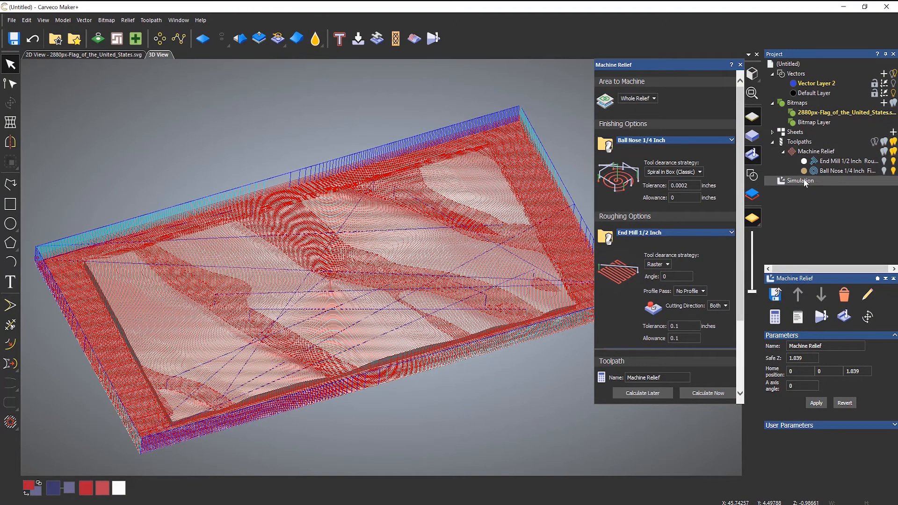
pyautogui.click(819, 222)
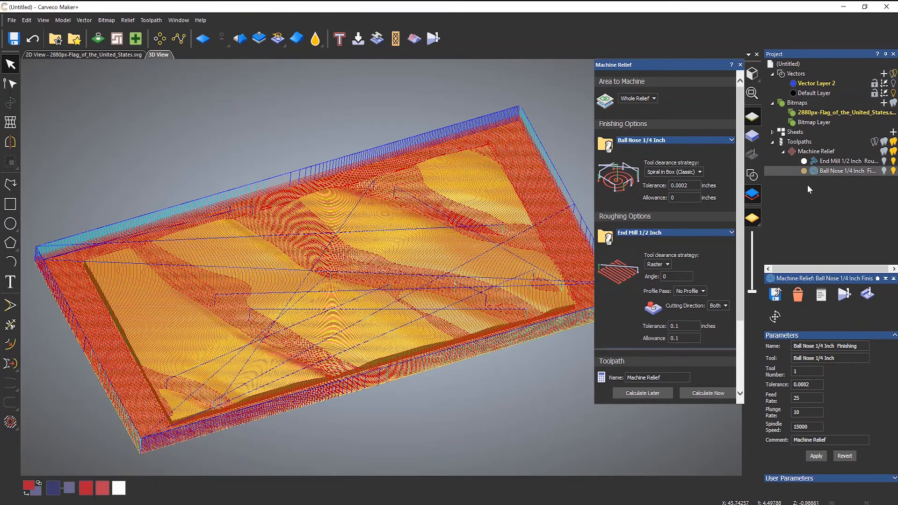
pyautogui.rightClick(811, 152)
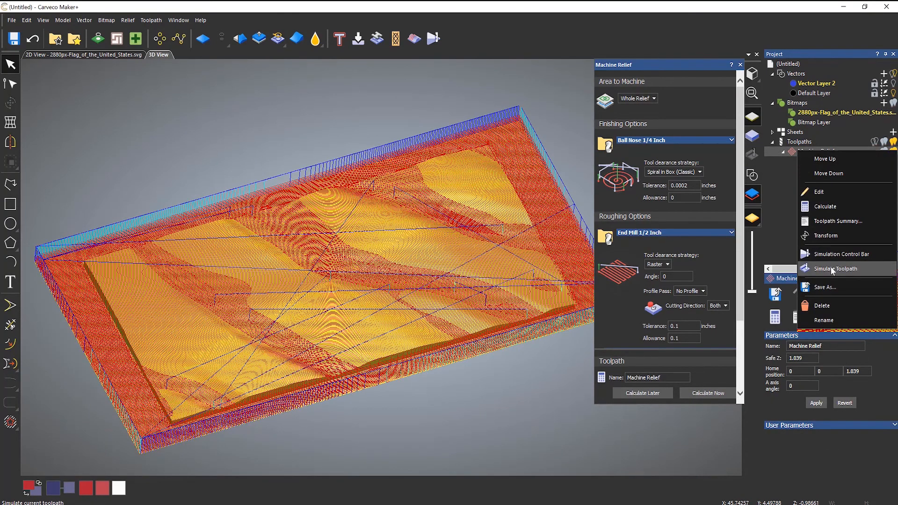
pyautogui.click(830, 268)
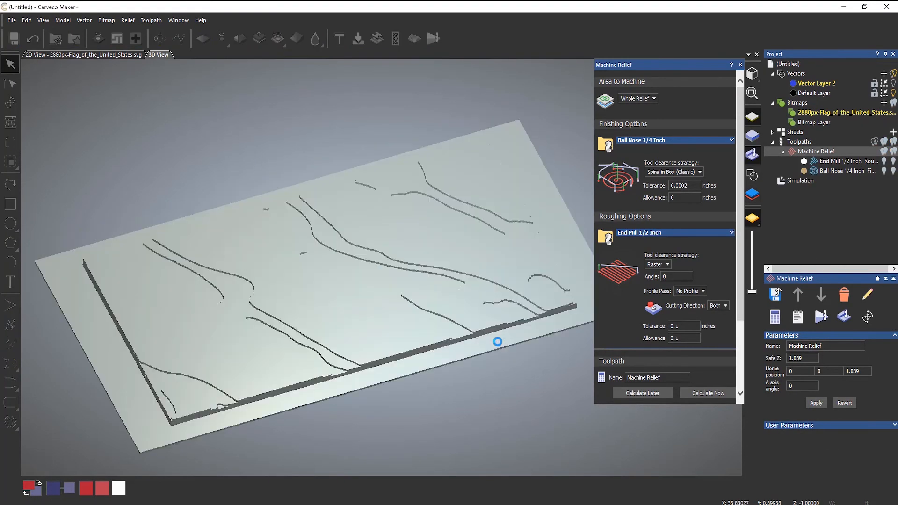
pyautogui.scroll(6, 310, 327)
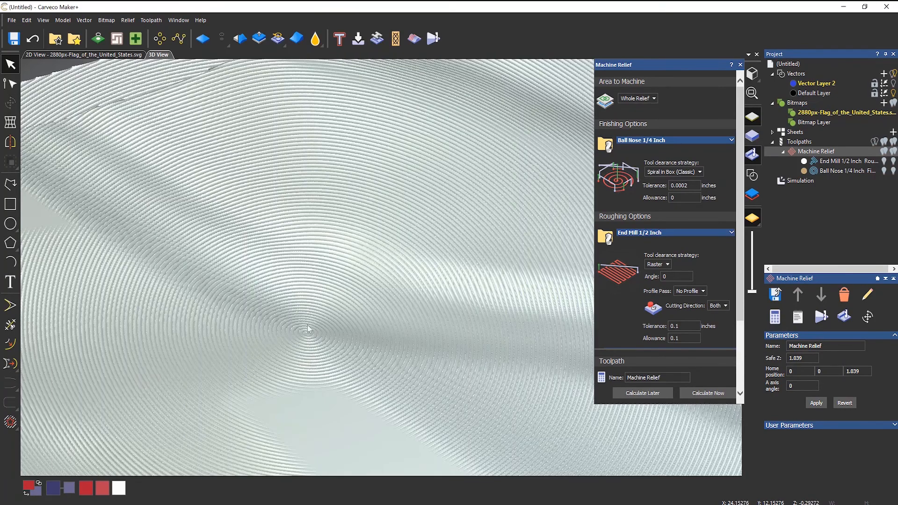
pyautogui.moveTo(308, 329)
pyautogui.mouseDown()
pyautogui.moveTo(398, 370)
pyautogui.moveTo(285, 356)
pyautogui.moveTo(260, 330)
pyautogui.mouseUp()
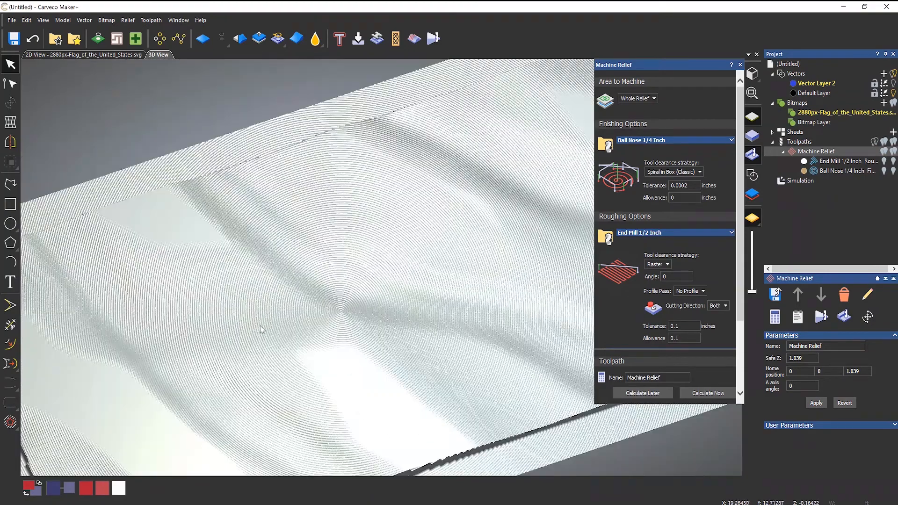
pyautogui.scroll(-6, 261, 330)
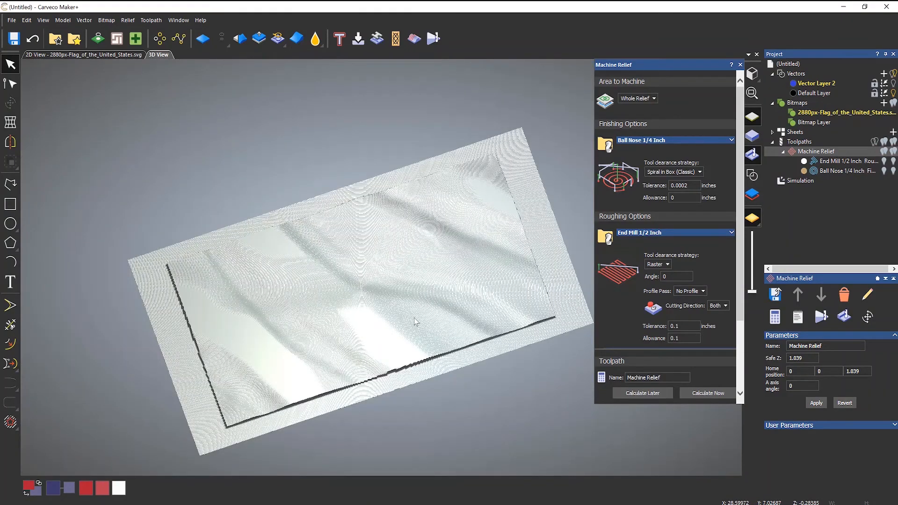
pyautogui.moveTo(384, 317)
pyautogui.mouseDown()
pyautogui.moveTo(392, 272)
pyautogui.moveTo(375, 307)
pyautogui.mouseUp()
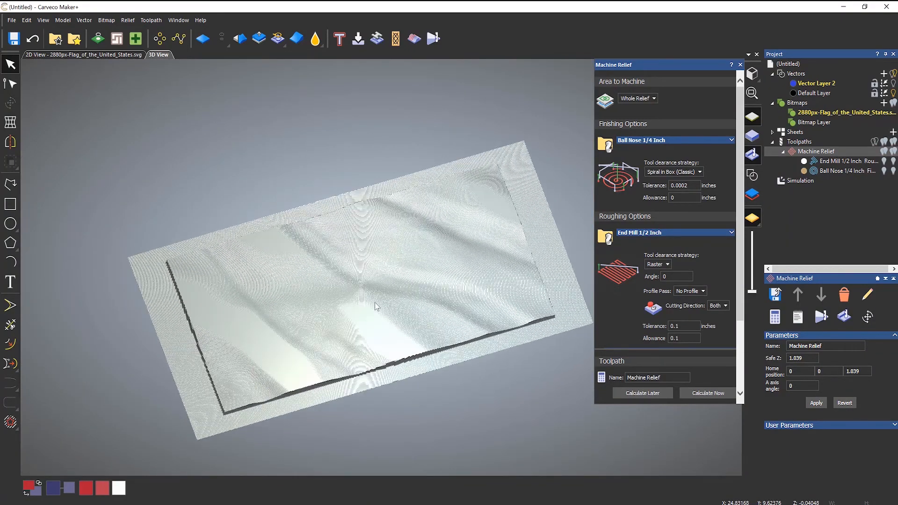
pyautogui.scroll(3, 376, 306)
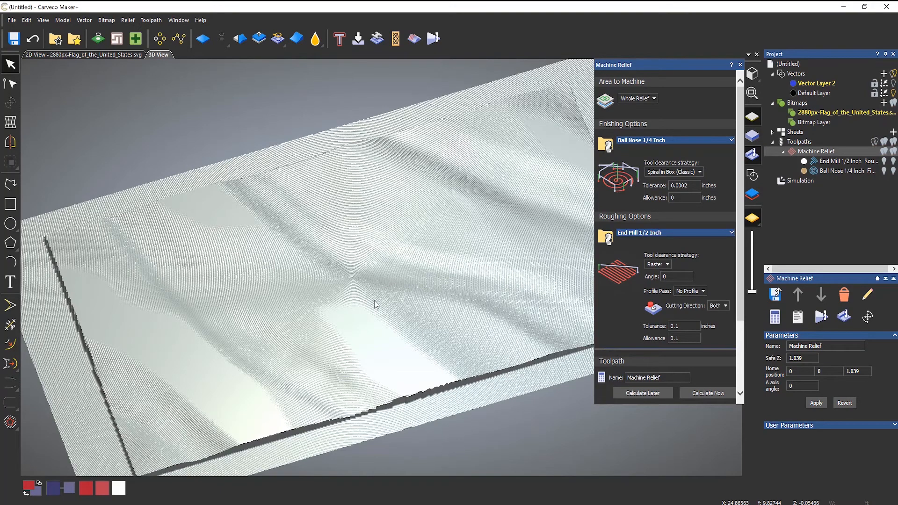
# Set the finishing strategy to Raster and the Ball Nose 1/4 Inch stepover to 0.025 inches, and recalculate the Machine Relief toolpath.
pyautogui.click(650, 176)
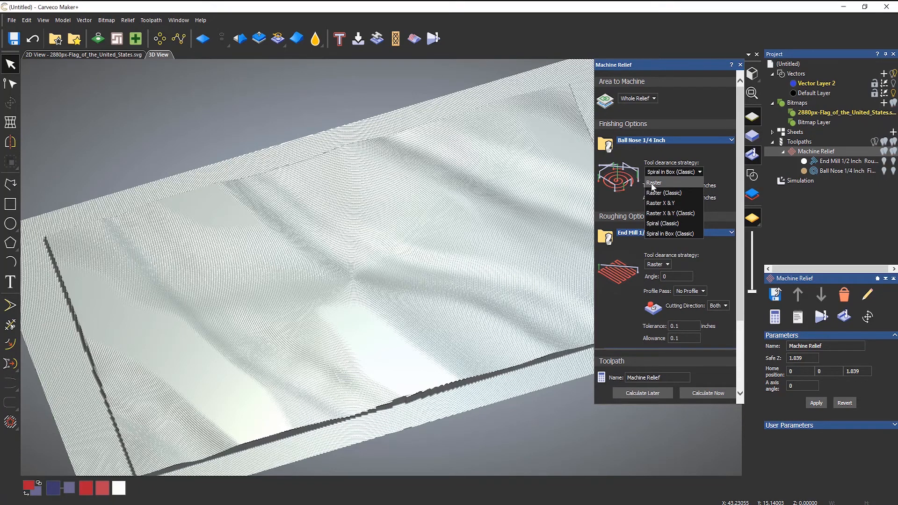
pyautogui.click(652, 184)
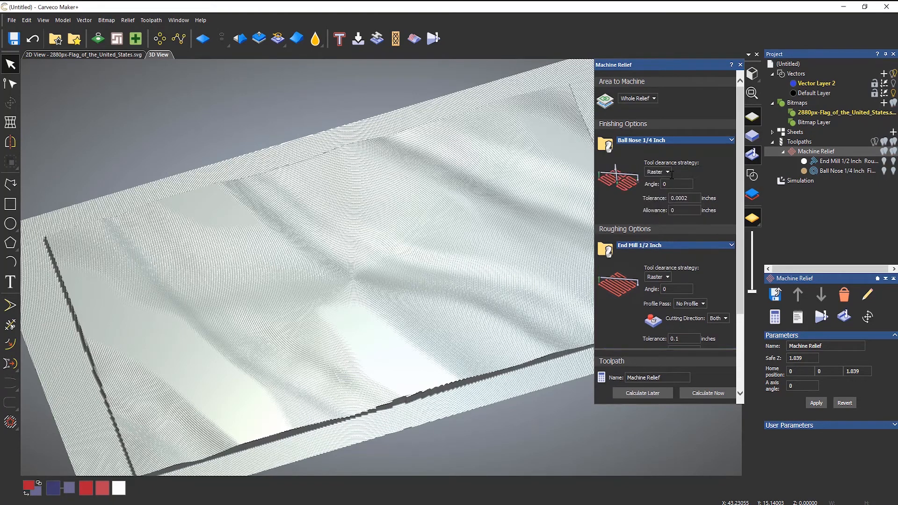
pyautogui.click(665, 140)
pyautogui.click(664, 189)
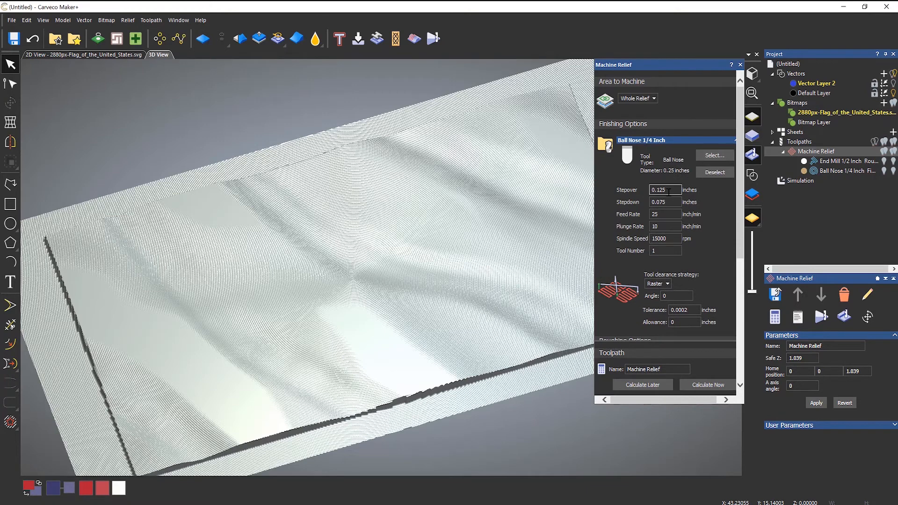
pyautogui.doubleClick(665, 189)
pyautogui.write('025')
pyautogui.click(701, 384)
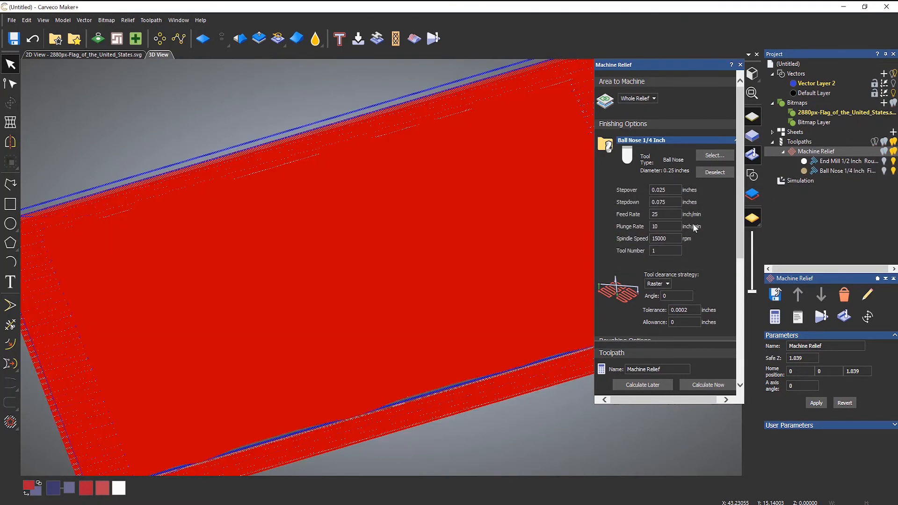
# Review the End Mill 1/2 Inch roughing tool's cutting parameters and close the Machine Relief settings.
pyautogui.scroll(-5, 720, 313)
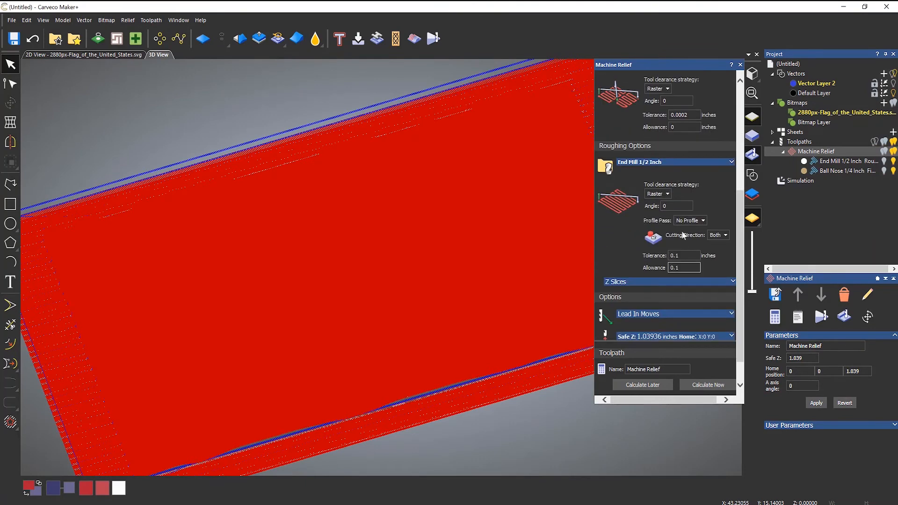
pyautogui.click(660, 163)
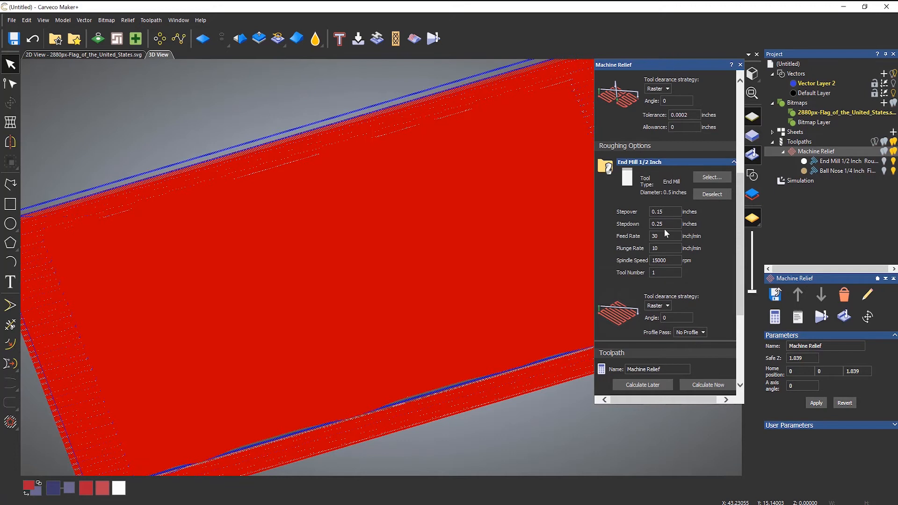
pyautogui.click(650, 161)
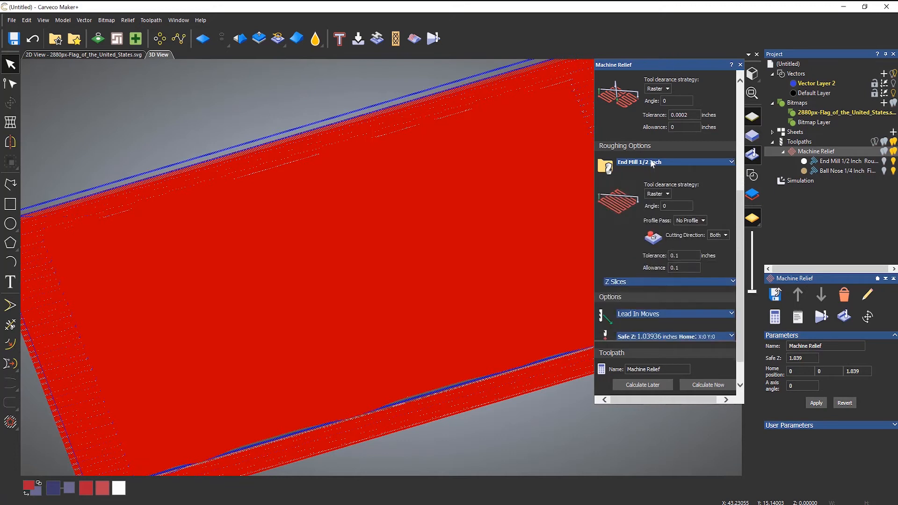
pyautogui.click(740, 65)
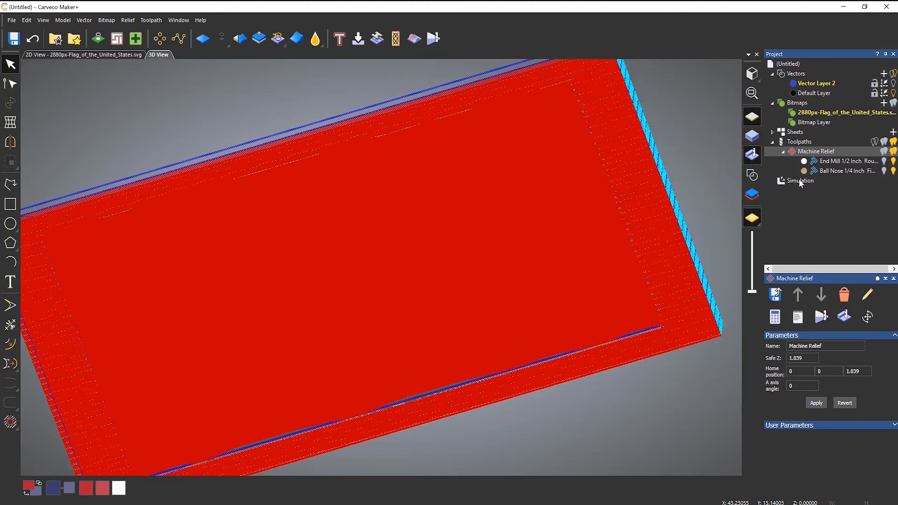
# Discard the existing simulation relief and simulate the complete Machine Relief toolpath on a whole-model block at Standard resolution, viewing the finished surface.
pyautogui.rightClick(799, 178)
pyautogui.click(819, 213)
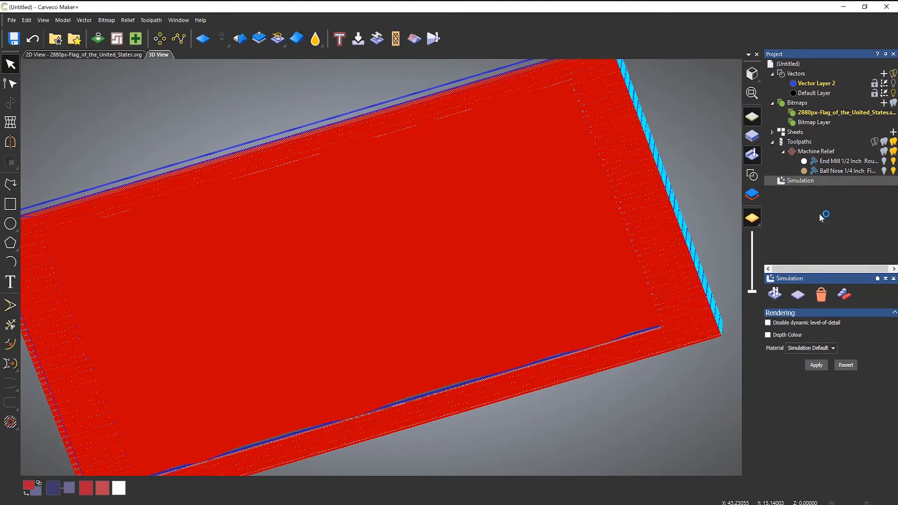
pyautogui.rightClick(800, 151)
pyautogui.click(842, 274)
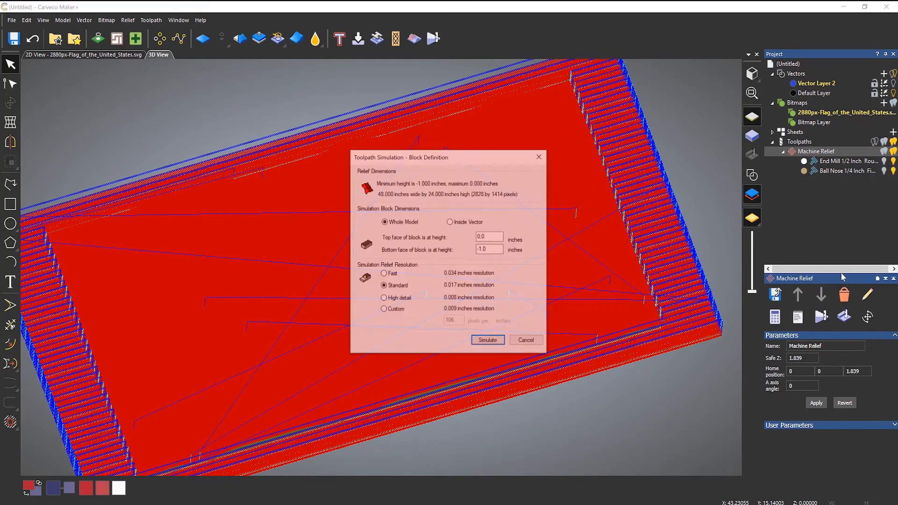
pyautogui.click(486, 342)
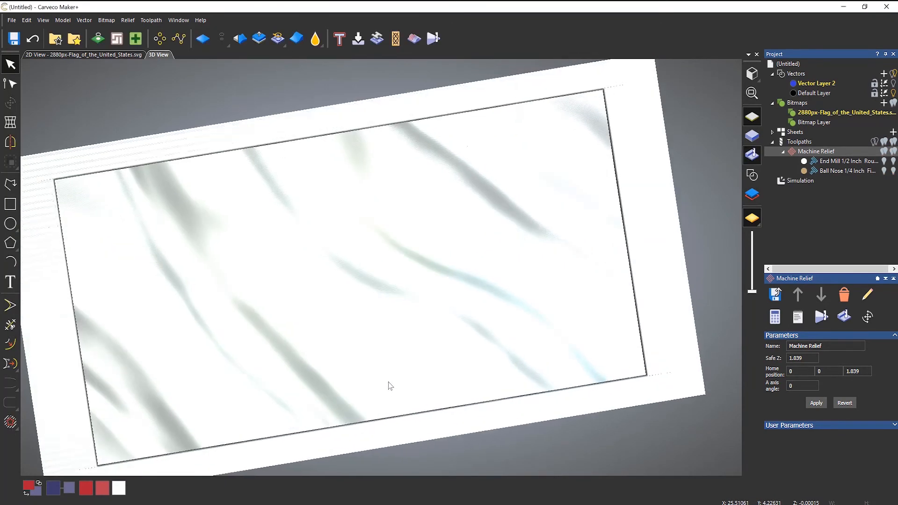
pyautogui.moveTo(391, 386); pyautogui.dragTo(398, 327)
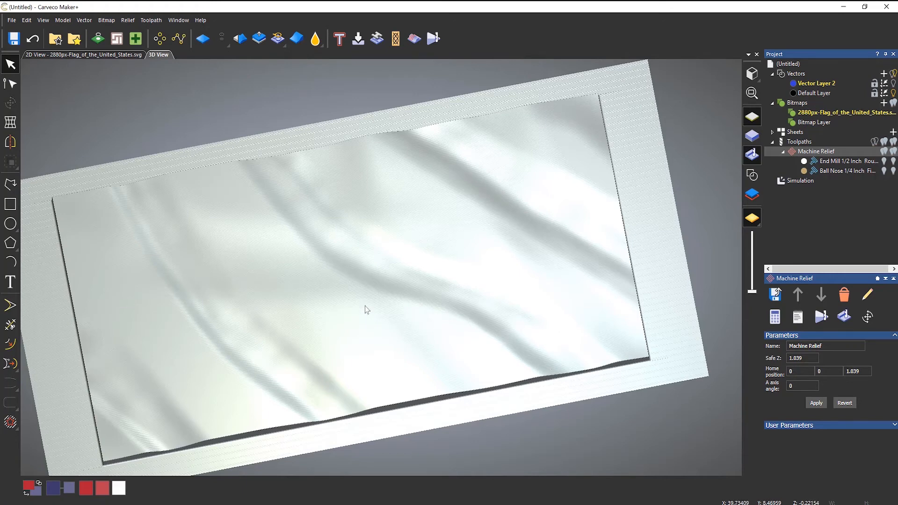
pyautogui.moveTo(363, 252)
pyautogui.mouseDown()
pyautogui.moveTo(338, 344)
pyautogui.moveTo(330, 324)
pyautogui.mouseUp()
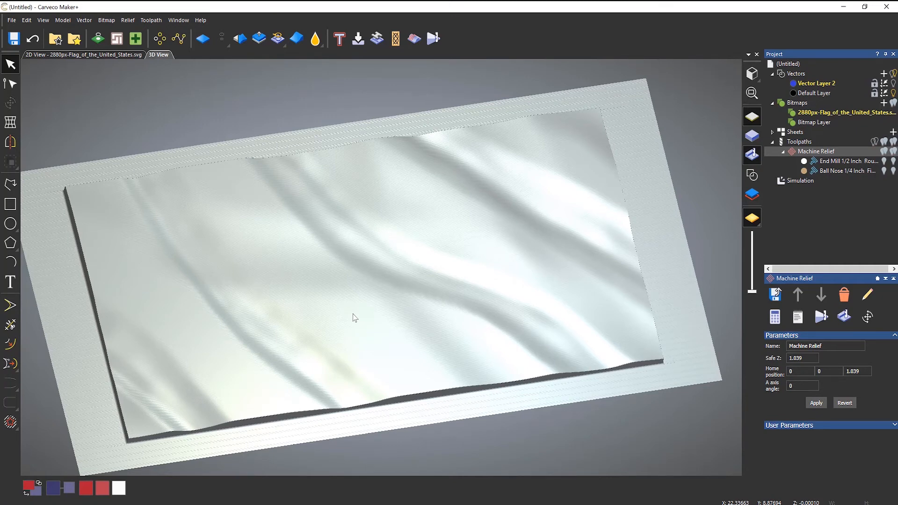
# Display the vectors over the simulated relief and select all the flag's stars and stripes together.
pyautogui.click(751, 176)
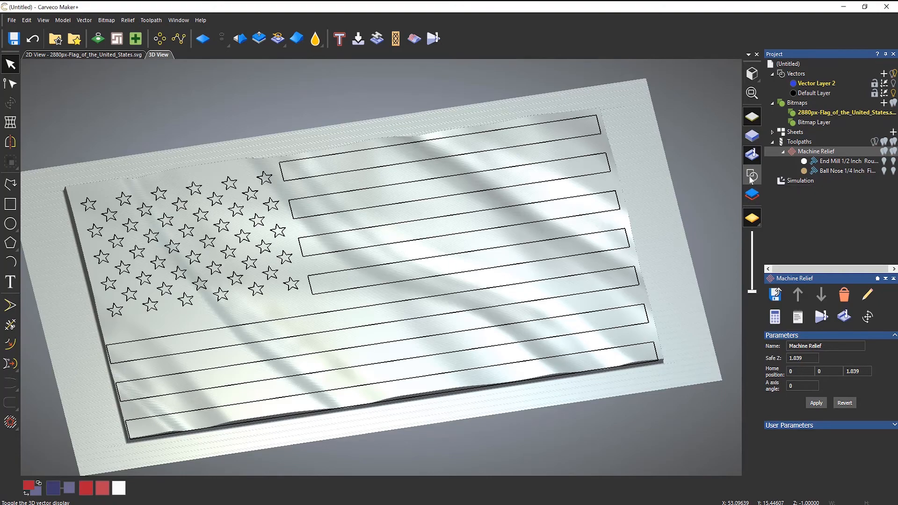
pyautogui.moveTo(456, 266); pyautogui.dragTo(395, 295)
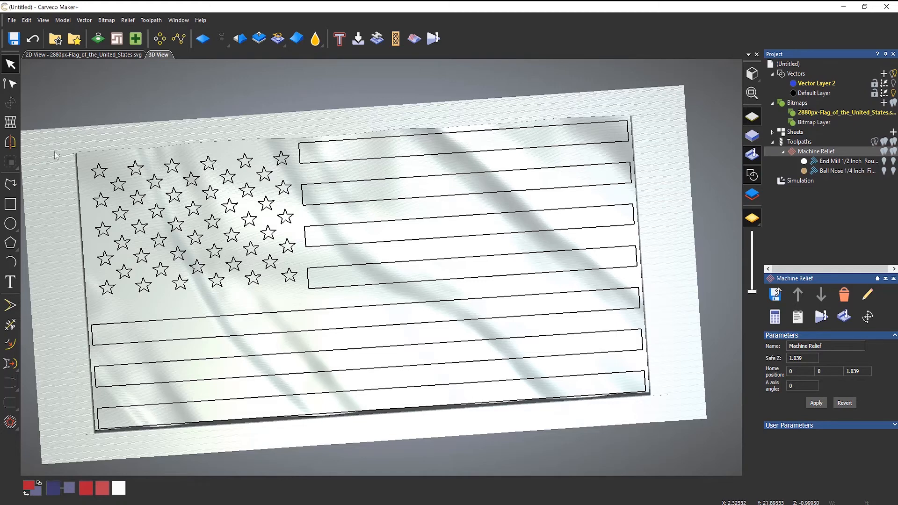
pyautogui.moveTo(54, 150); pyautogui.dragTo(660, 408)
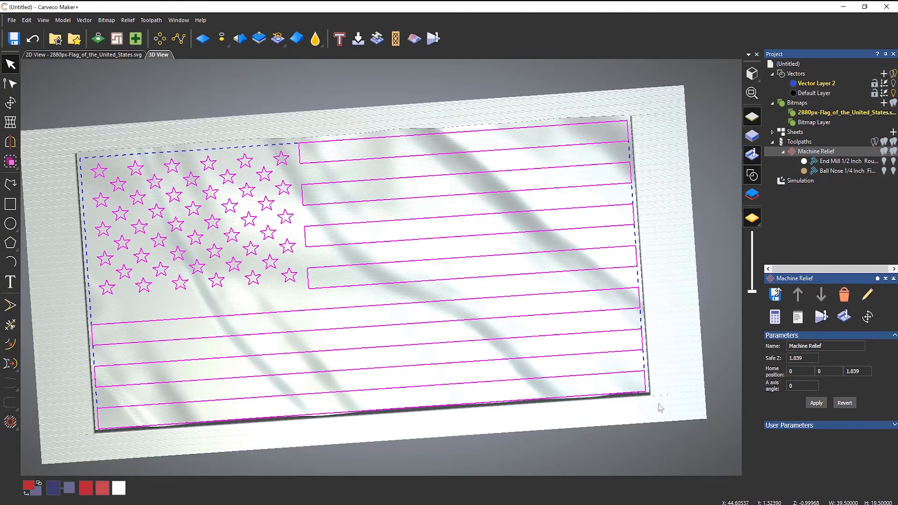
# Start a 2D area clearance toolpath on the selected stars and stripes with a finish depth of 0.25 inches.
pyautogui.click(799, 142)
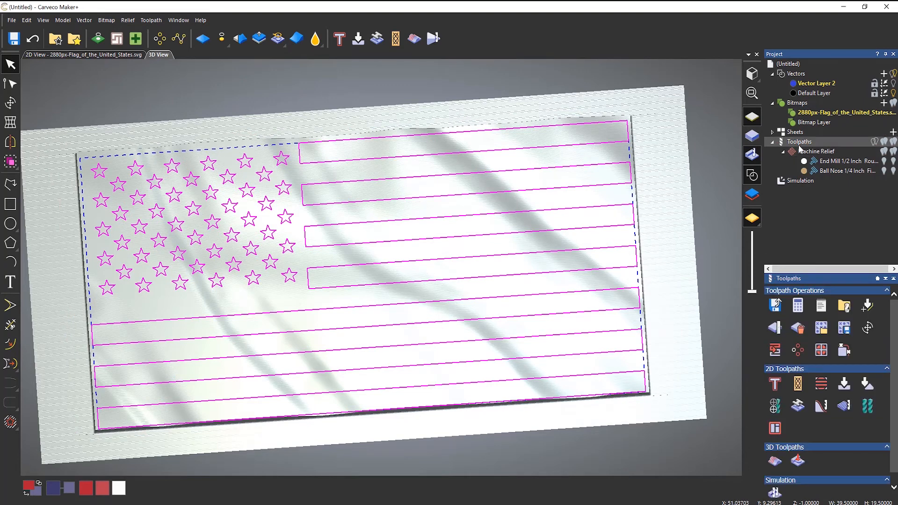
pyautogui.click(820, 390)
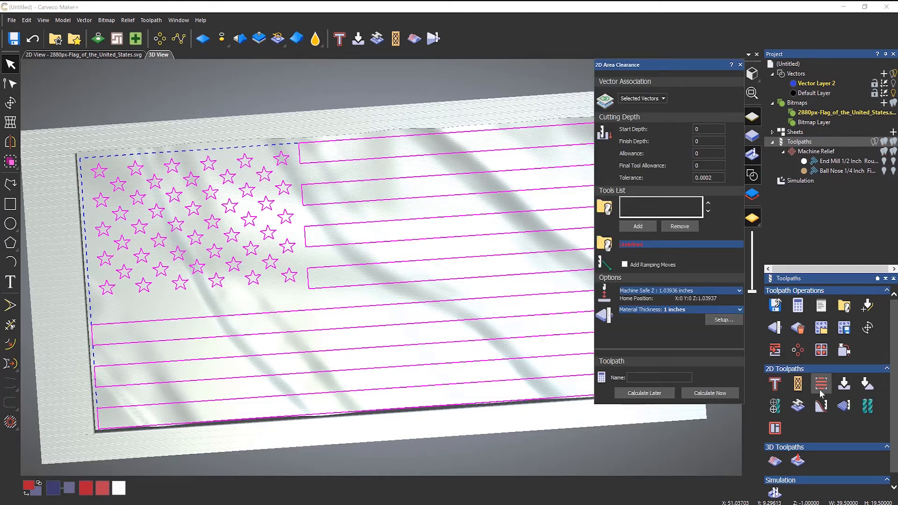
pyautogui.doubleClick(708, 142)
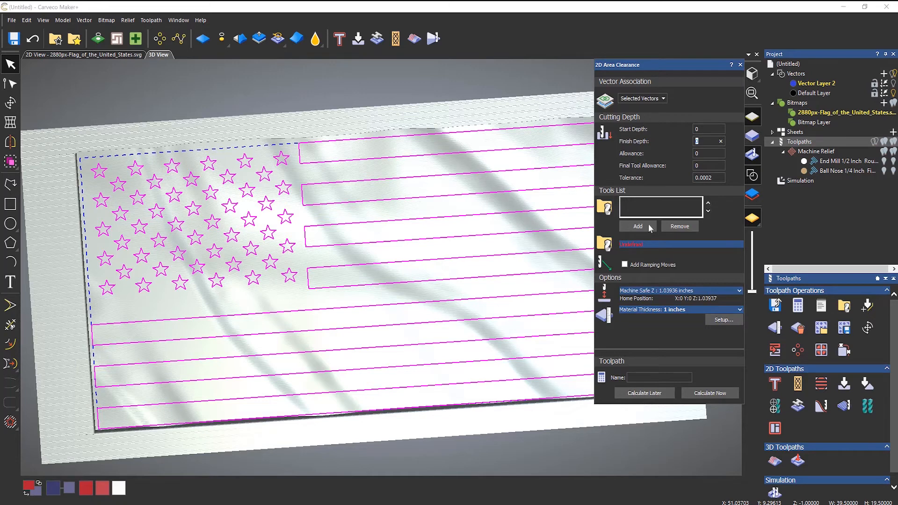
pyautogui.write('0.12')
pyautogui.press('BackSpace')
pyautogui.write('25')
# Add the Ball Nose 1/2 Inch tool with a 0.125 inch stepdown and the Offset clearance strategy.
pyautogui.click(638, 227)
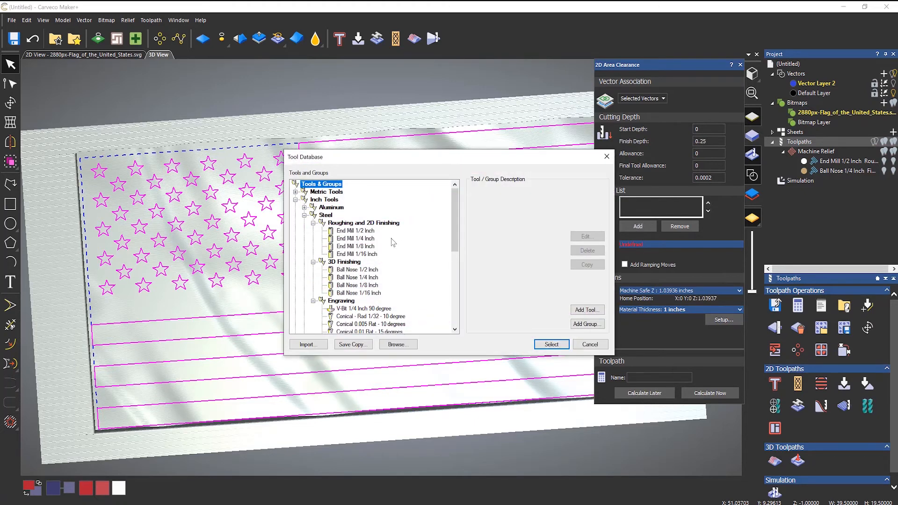
pyautogui.click(368, 232)
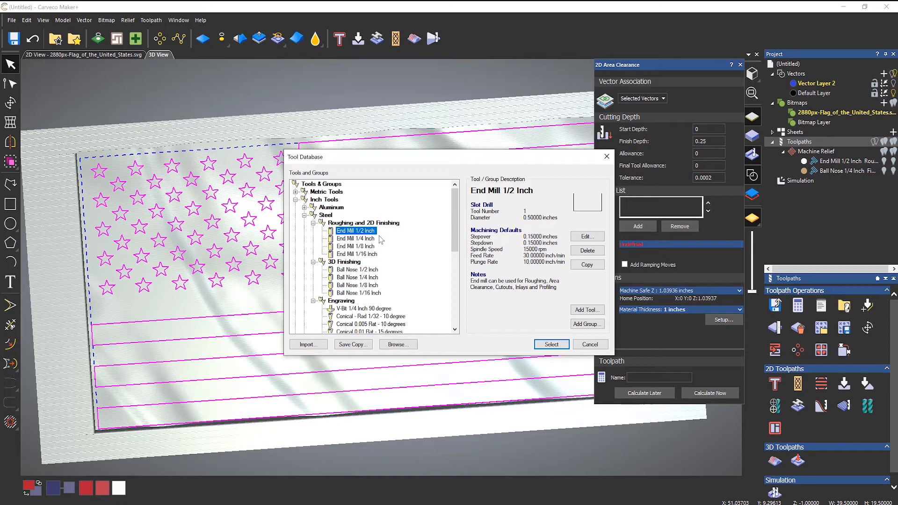
pyautogui.click(370, 270)
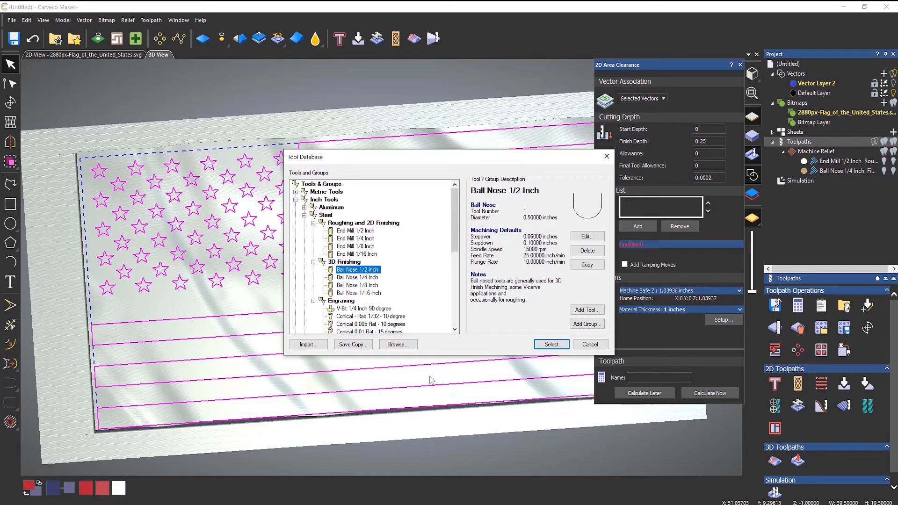
pyautogui.click(552, 344)
pyautogui.doubleClick(662, 284)
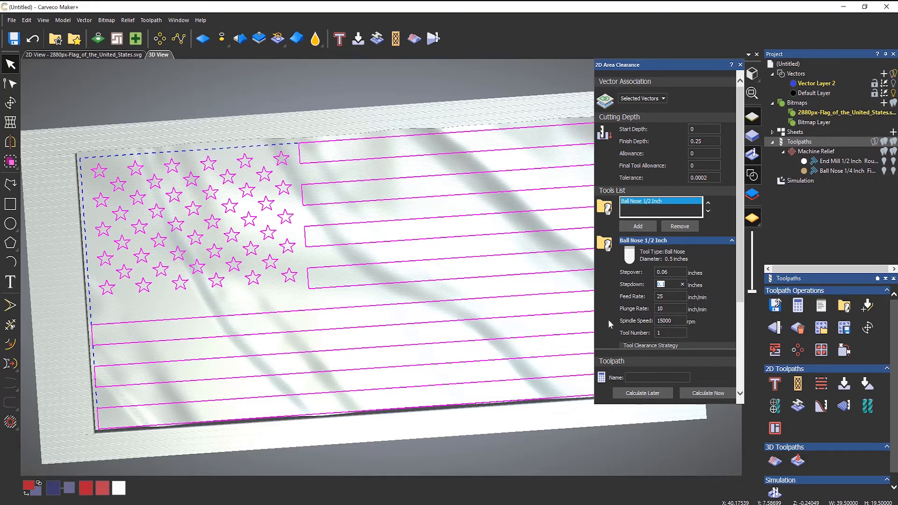
pyautogui.write('0.125')
pyautogui.scroll(-3, 669, 274)
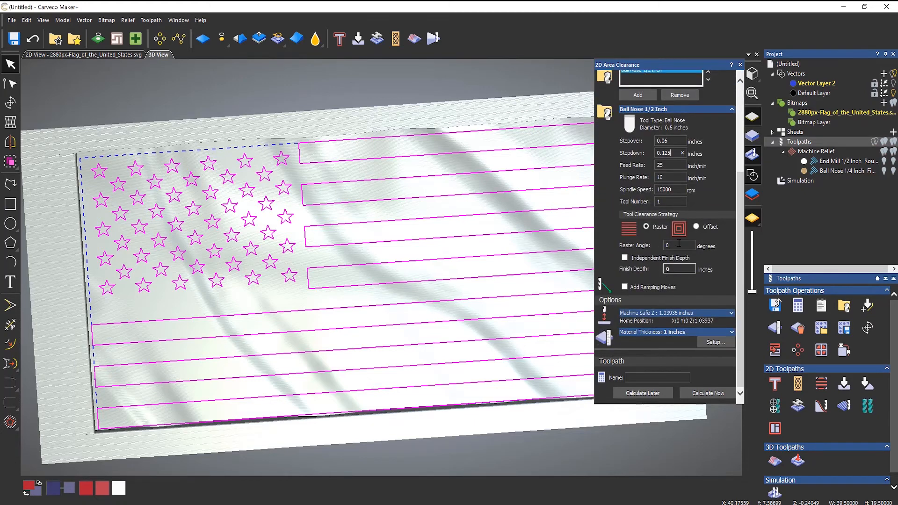
pyautogui.click(697, 227)
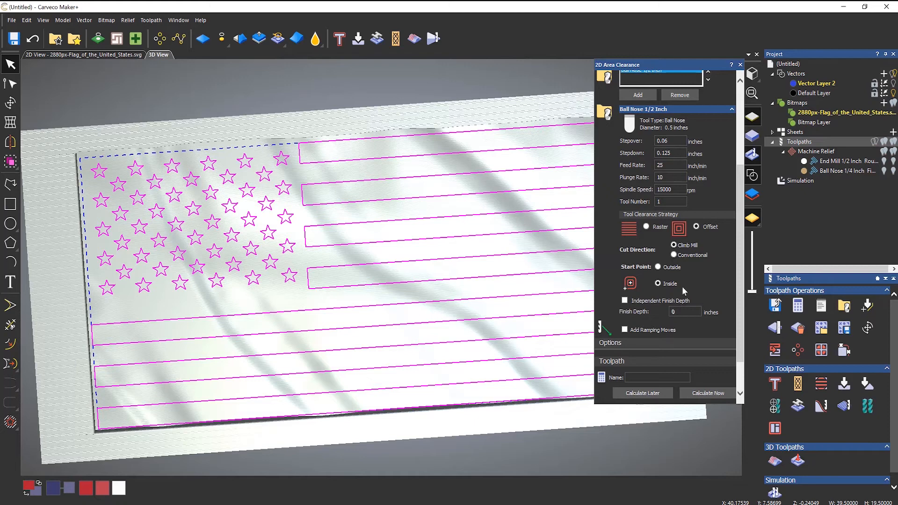
# Add the Ball Nose 1/8 Inch as a second tool with a 0.1 inch stepdown and the Offset clearance strategy.
pyautogui.scroll(3, 680, 287)
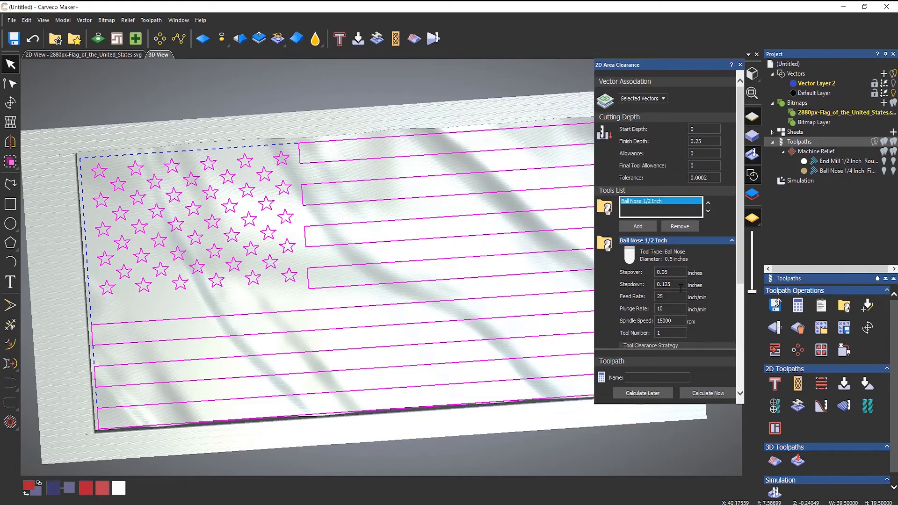
pyautogui.click(638, 227)
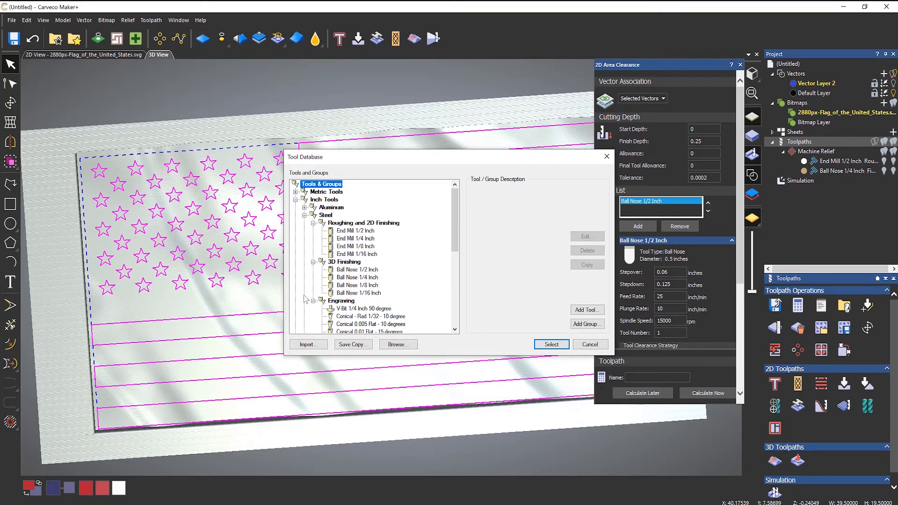
pyautogui.click(360, 285)
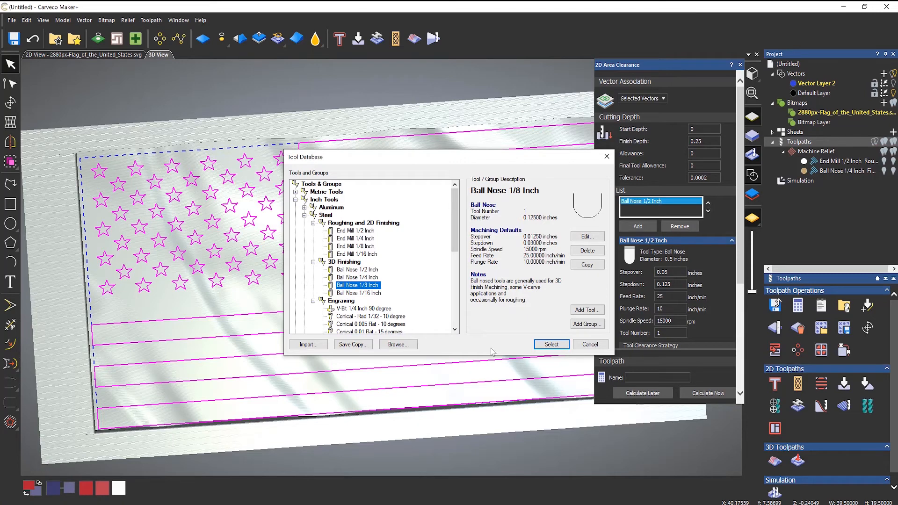
pyautogui.click(557, 347)
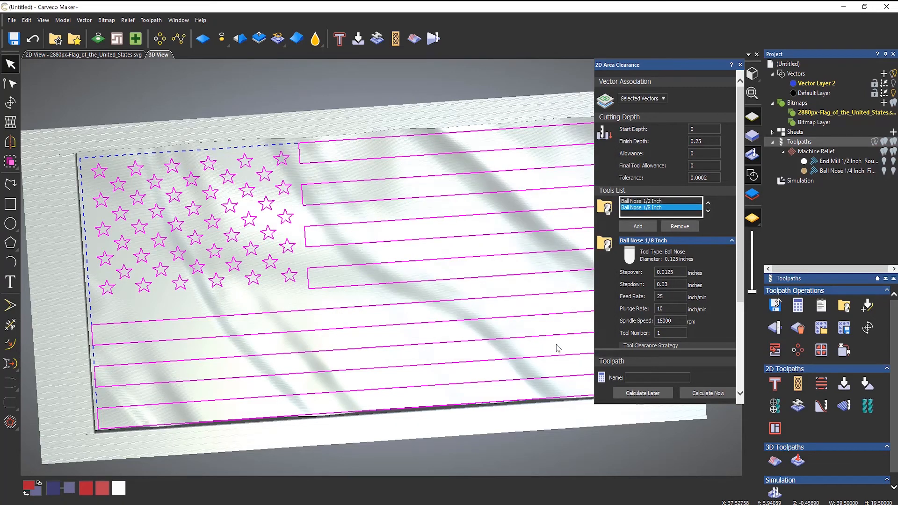
pyautogui.click(670, 285)
pyautogui.moveTo(670, 285); pyautogui.dragTo(655, 300)
pyautogui.write('0')
pyautogui.scroll(-3, 707, 306)
pyautogui.click(697, 227)
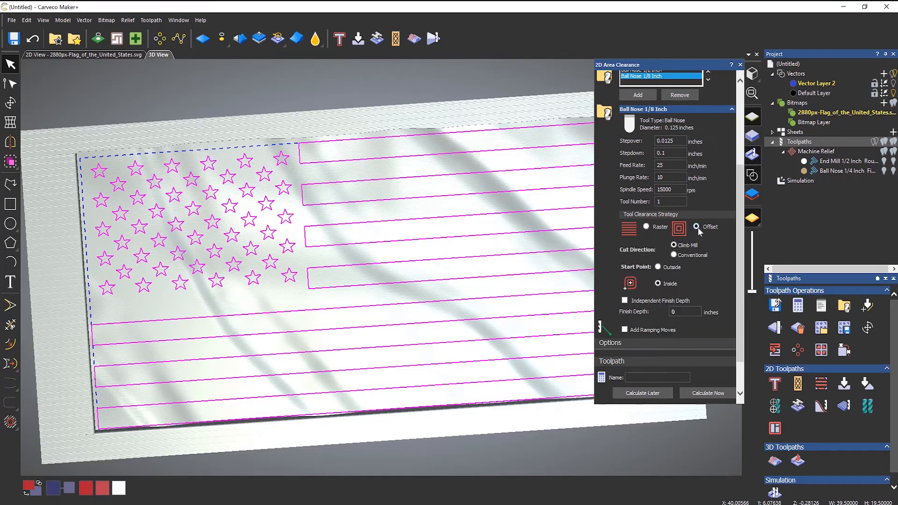
# Calculate the area clearance toolpath, close its settings, and delete the existing simulation.
pyautogui.scroll(-2, 700, 285)
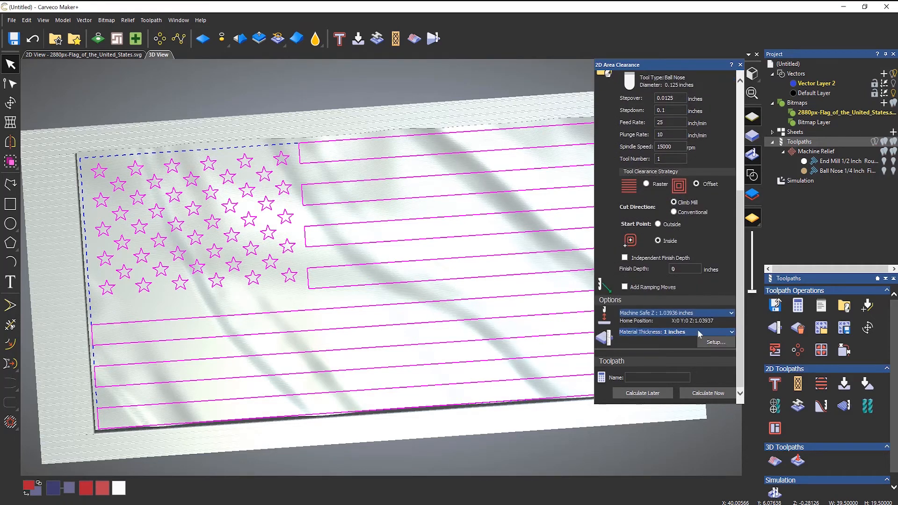
pyautogui.click(705, 394)
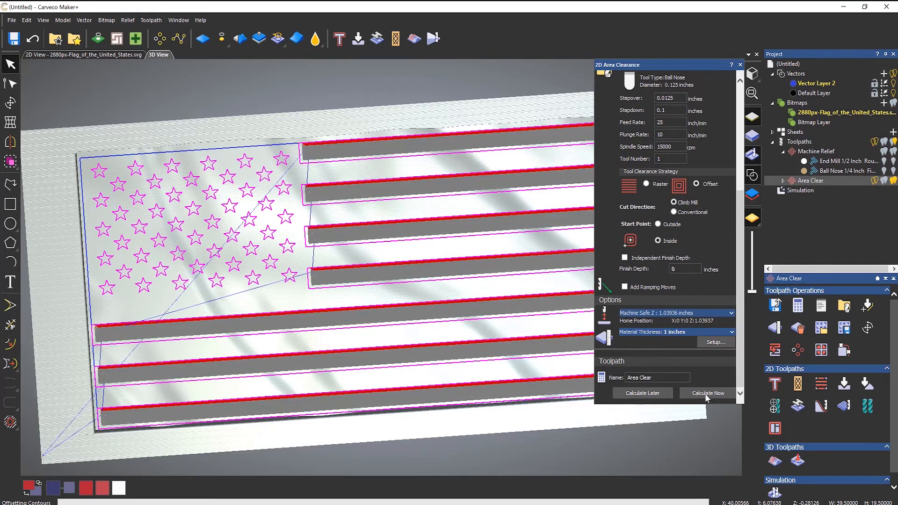
pyautogui.click(741, 65)
pyautogui.click(793, 191)
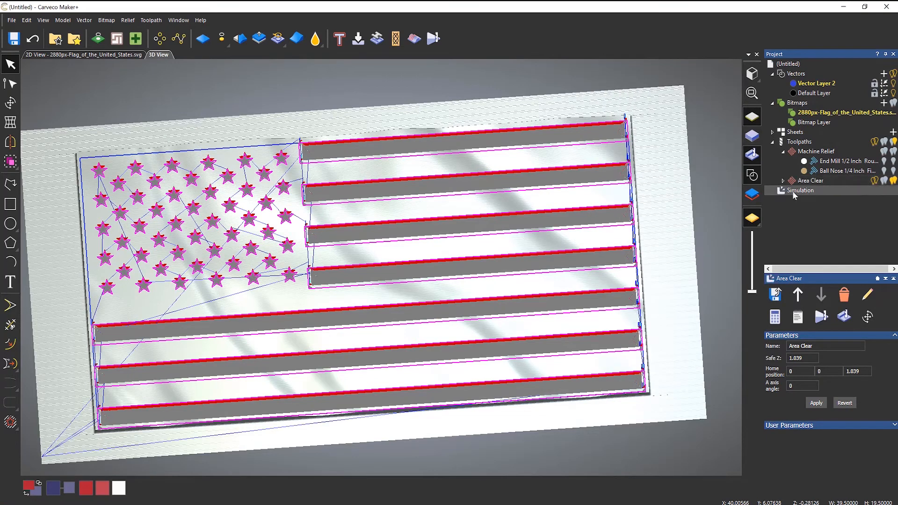
pyautogui.rightClick(792, 191)
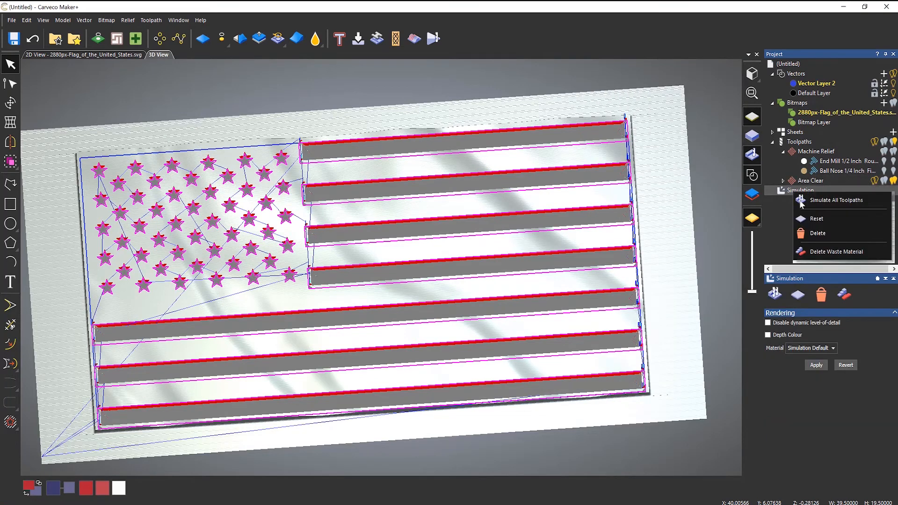
pyautogui.click(815, 234)
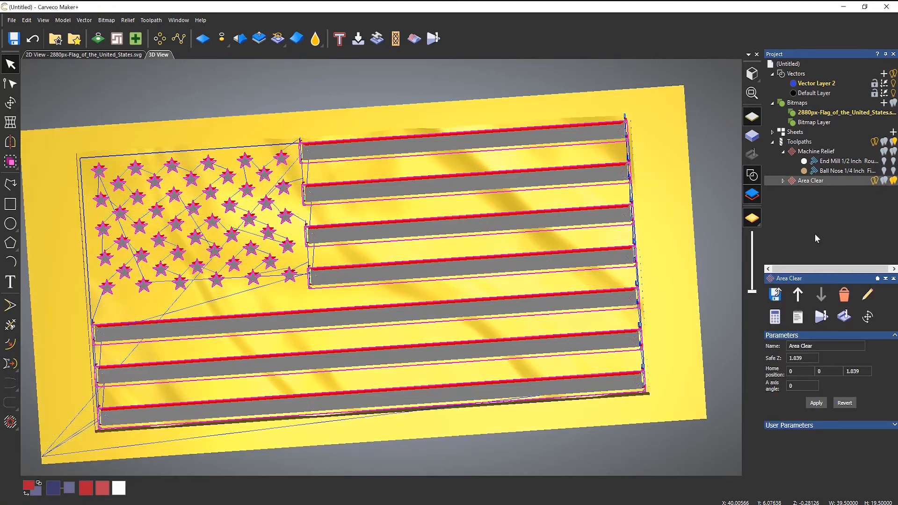
# Examine the Area Clear toolpath against the wavy relief from the side and from above.
pyautogui.click(875, 181)
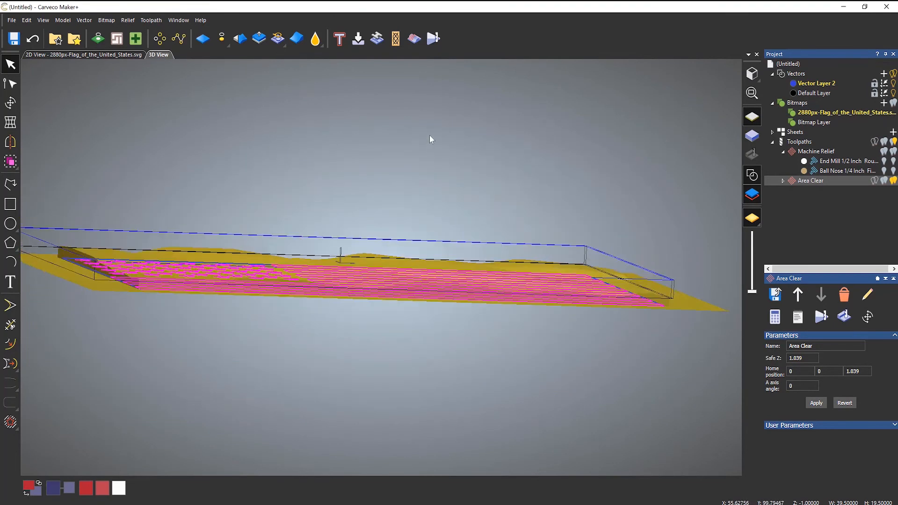
pyautogui.moveTo(429, 135); pyautogui.dragTo(417, 123)
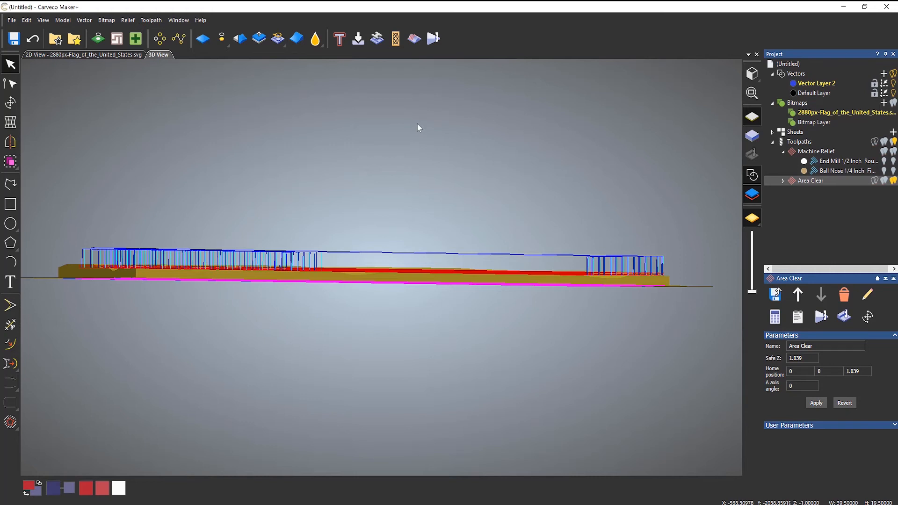
pyautogui.moveTo(411, 165); pyautogui.dragTo(387, 360)
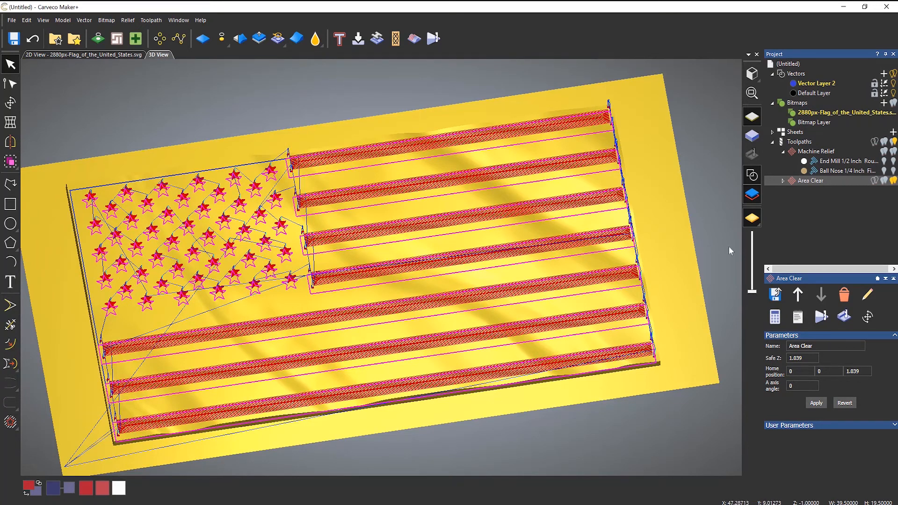
# Rename the Area Clear toolpath as Detail.
pyautogui.rightClick(819, 182)
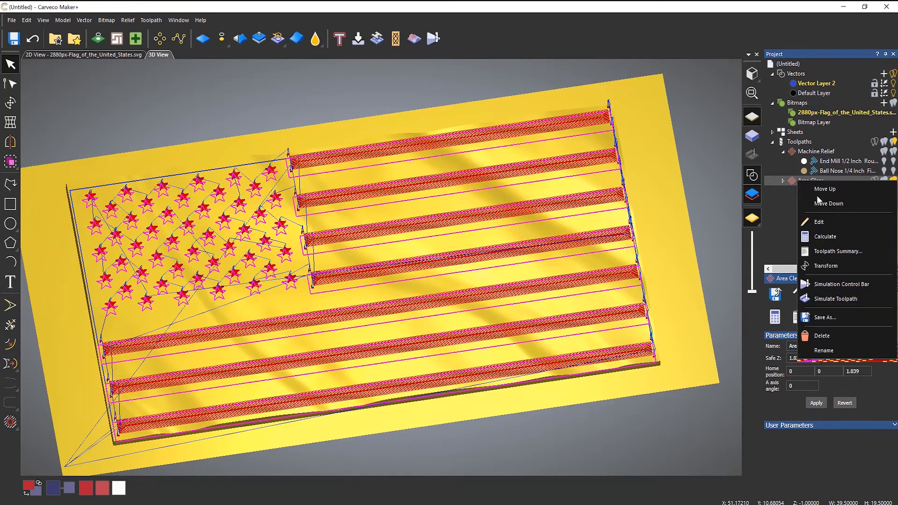
pyautogui.click(829, 348)
pyautogui.write('De')
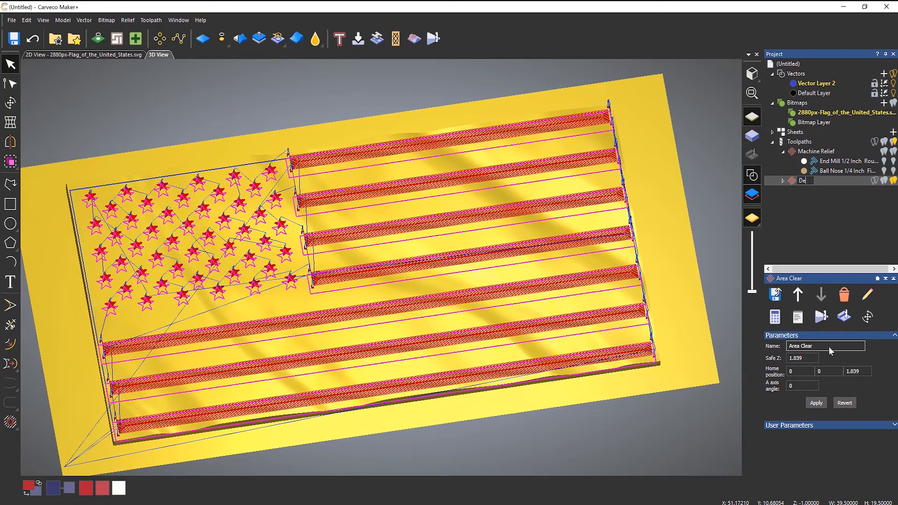
pyautogui.write('tail')
pyautogui.press('Return')
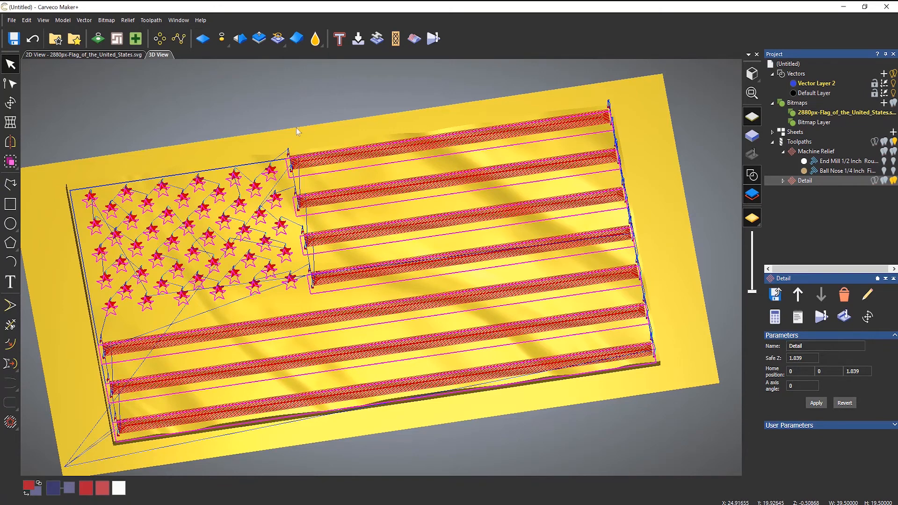
# Save the model as Wavy Flag in the Wavy Flag folder on the Desktop.
pyautogui.click(12, 20)
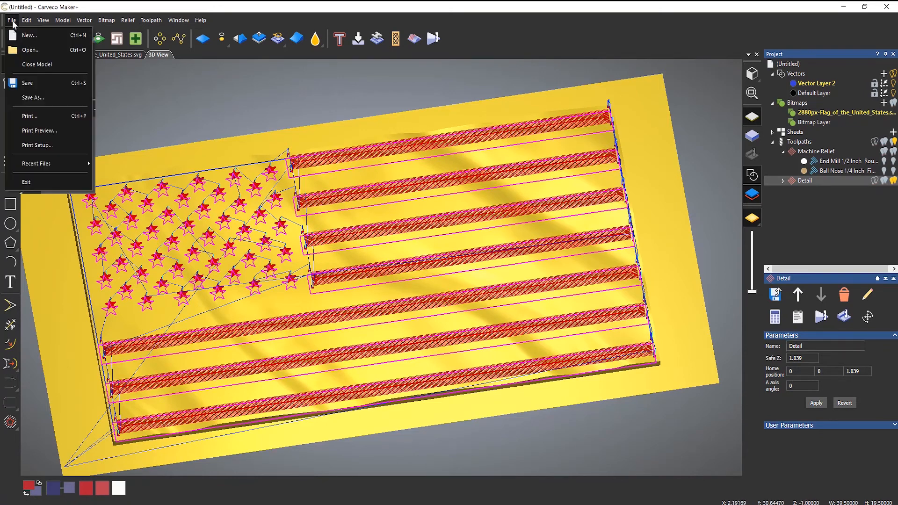
pyautogui.click(51, 98)
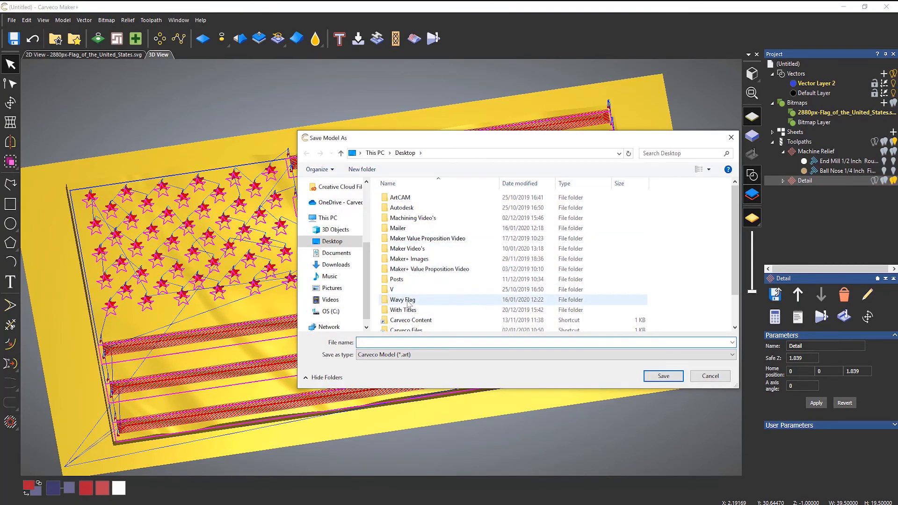
pyautogui.doubleClick(384, 299)
pyautogui.click(410, 340)
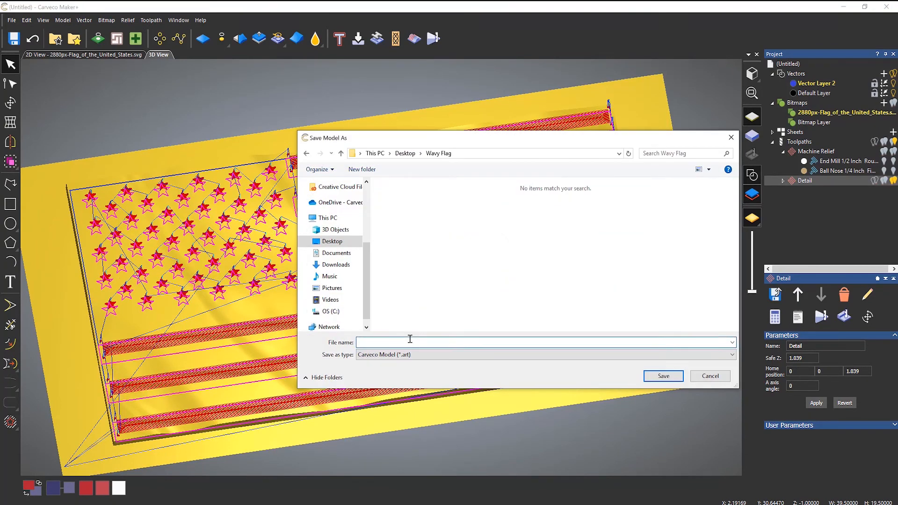
pyautogui.write('Wavy Flag')
pyautogui.click(662, 377)
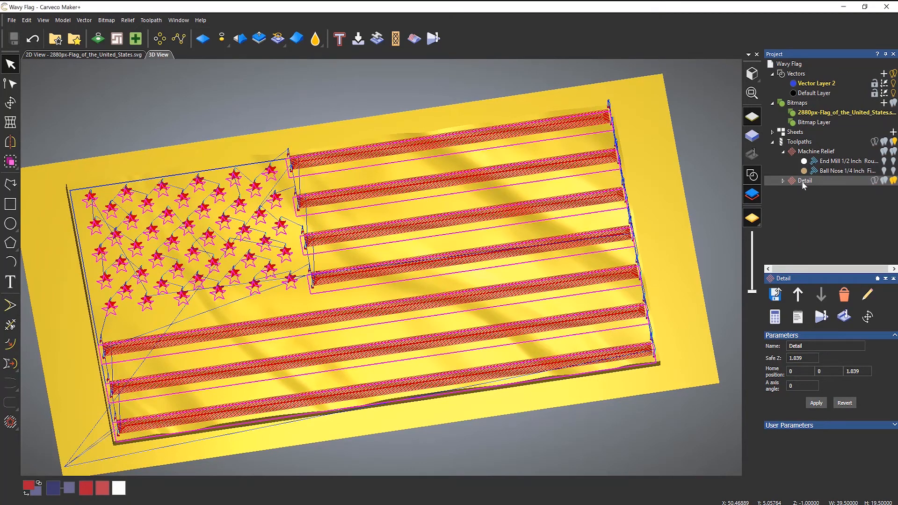
# Open the transform settings for the Detail toolpath.
pyautogui.click(868, 317)
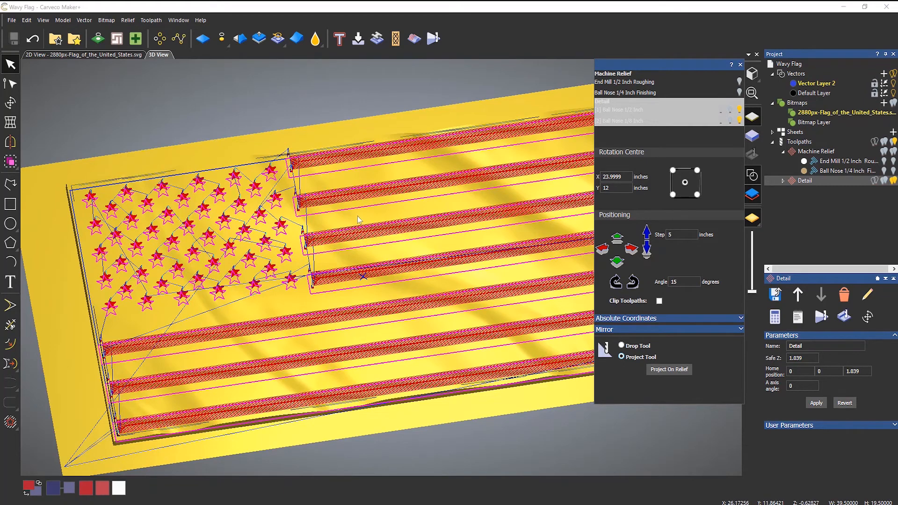
# Open the reference help, enlarge its window and topic list, and browse the index down to the toolpath topics.
pyautogui.click(198, 21)
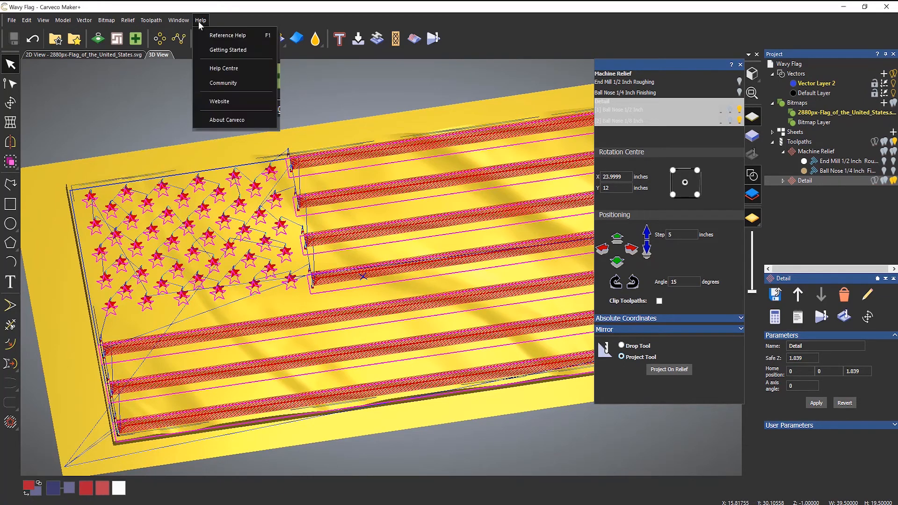
pyautogui.click(222, 36)
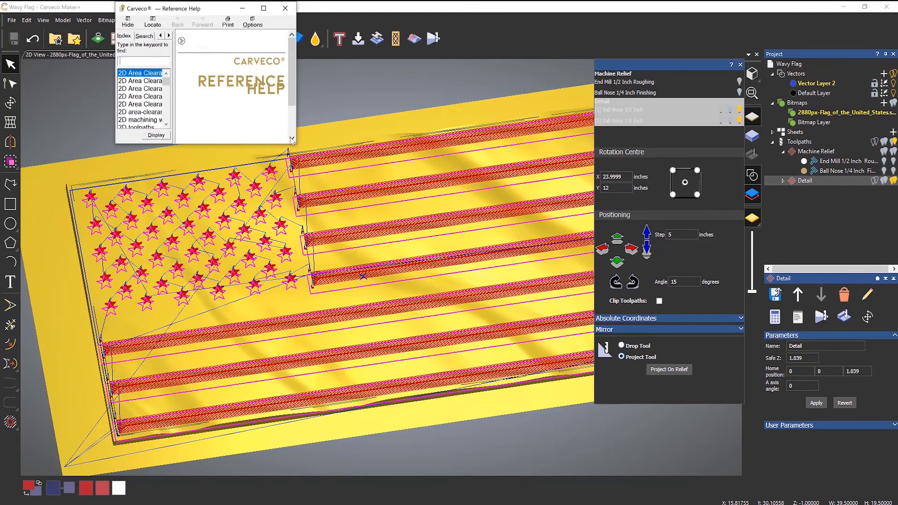
pyautogui.moveTo(297, 144); pyautogui.dragTo(559, 403)
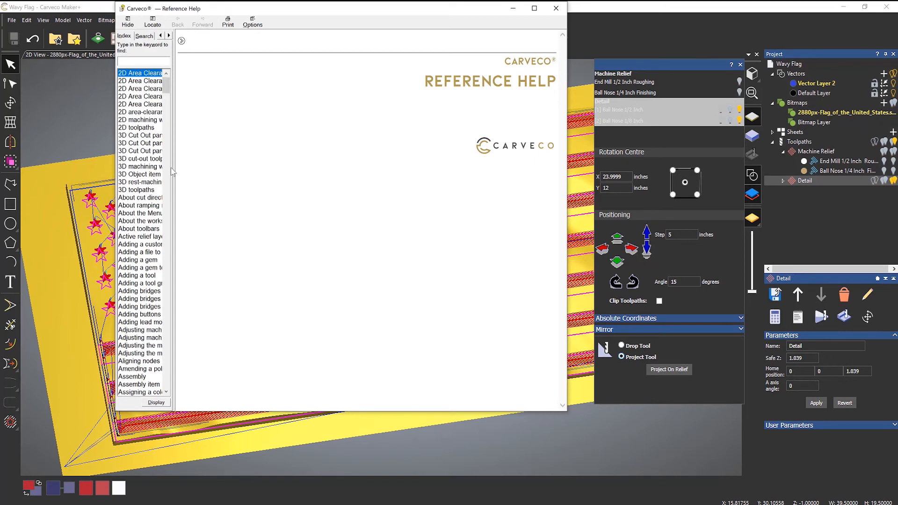
pyautogui.moveTo(174, 170); pyautogui.dragTo(241, 163)
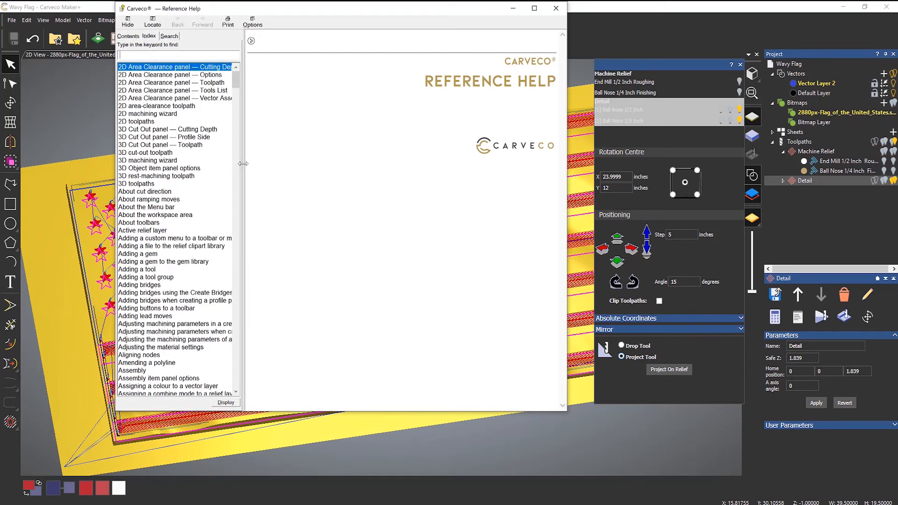
pyautogui.click(128, 36)
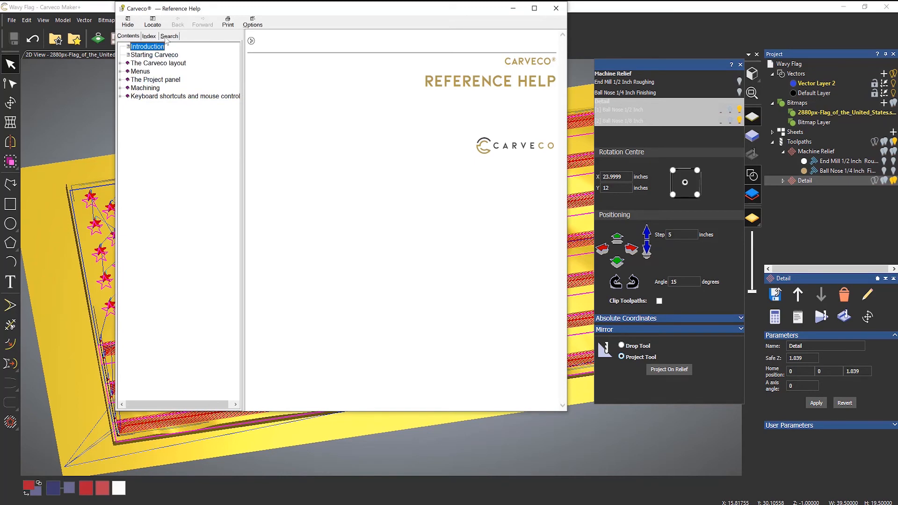
pyautogui.click(149, 36)
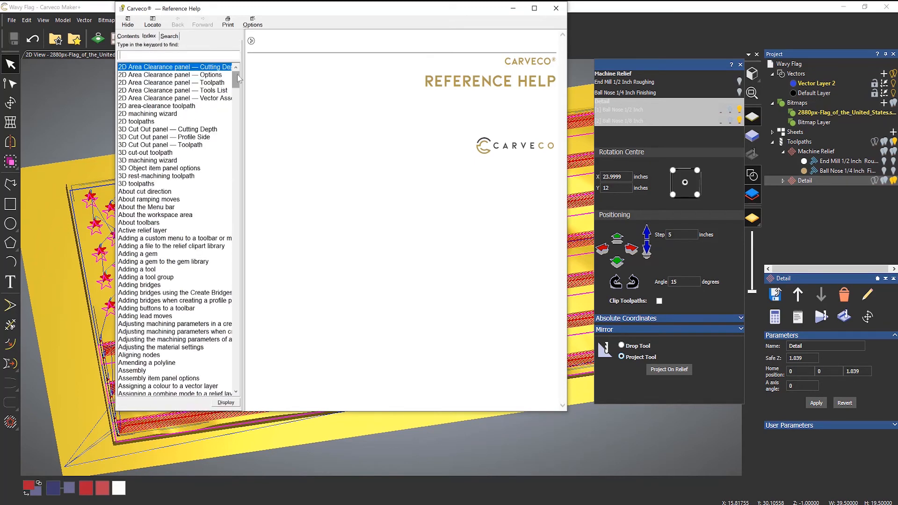
pyautogui.moveTo(236, 80); pyautogui.dragTo(267, 324)
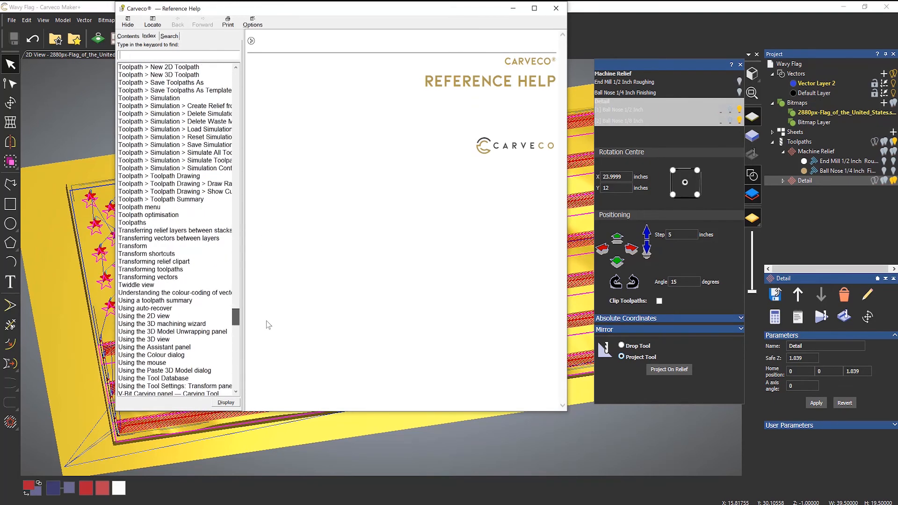
# Read the Transforming toolpaths help topic through to the Drop Tool and Project Tool methods, and close the help.
pyautogui.click(169, 270)
pyautogui.doubleClick(170, 271)
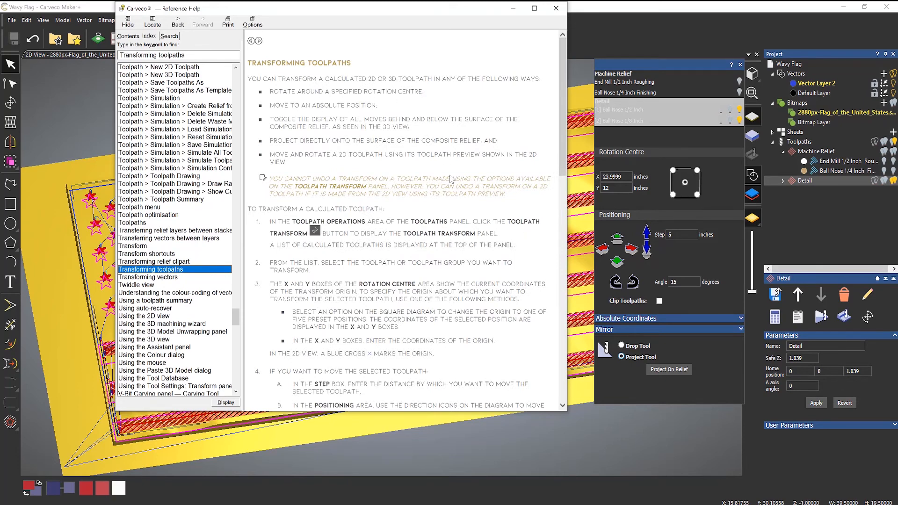
pyautogui.scroll(-2, 446, 234)
pyautogui.scroll(-10, 445, 238)
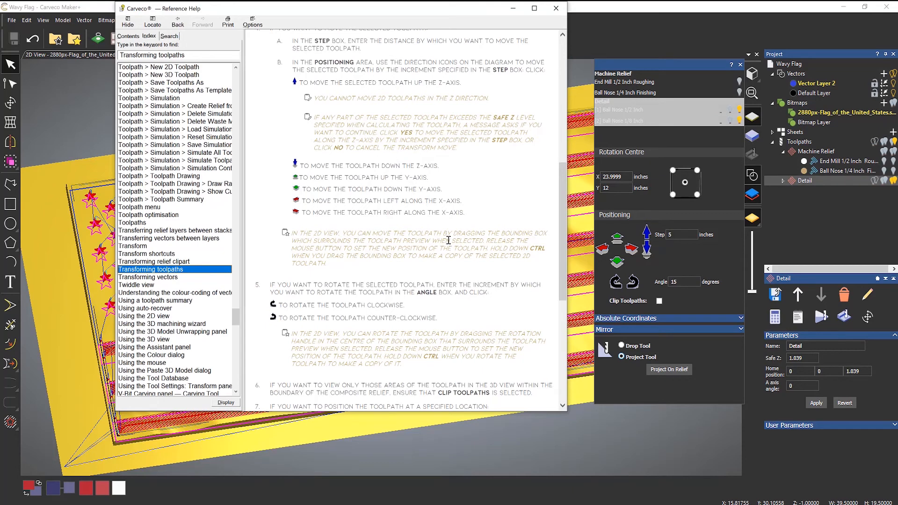
pyautogui.scroll(-10, 448, 241)
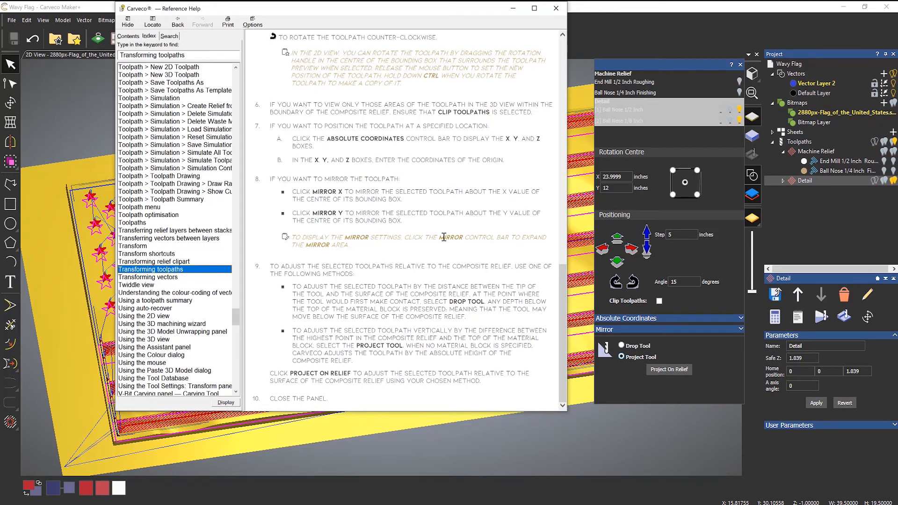
pyautogui.click(557, 8)
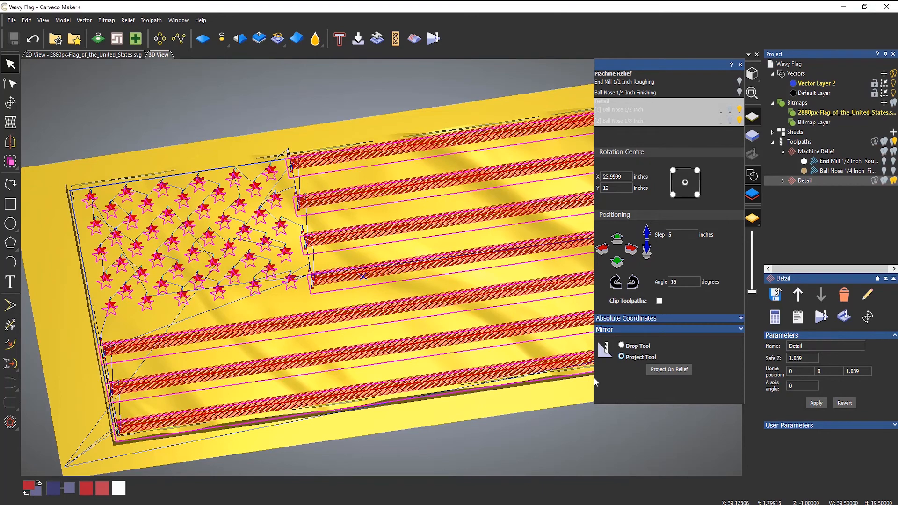
# Project the Detail toolpath onto the relief using the Project Tool method, and inspect how its stars and stripes follow the waves.
pyautogui.moveTo(367, 314); pyautogui.dragTo(373, 286)
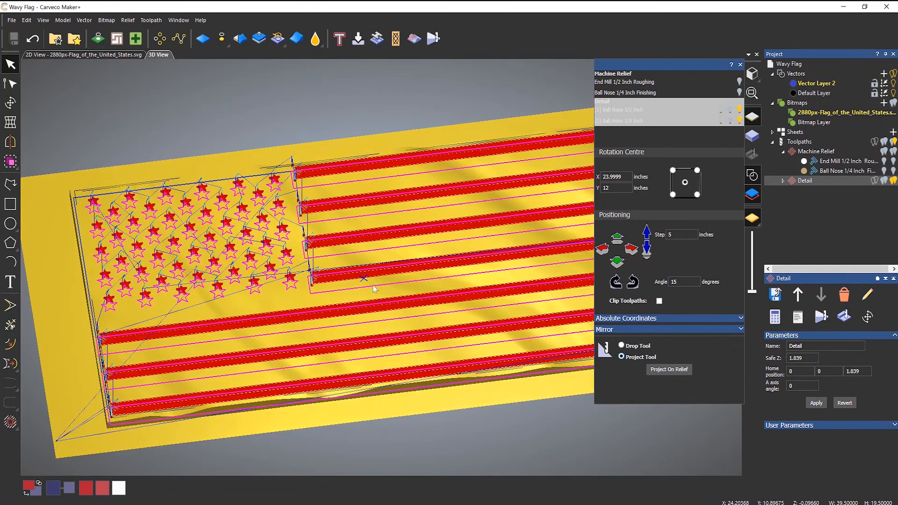
pyautogui.scroll(5, 269, 344)
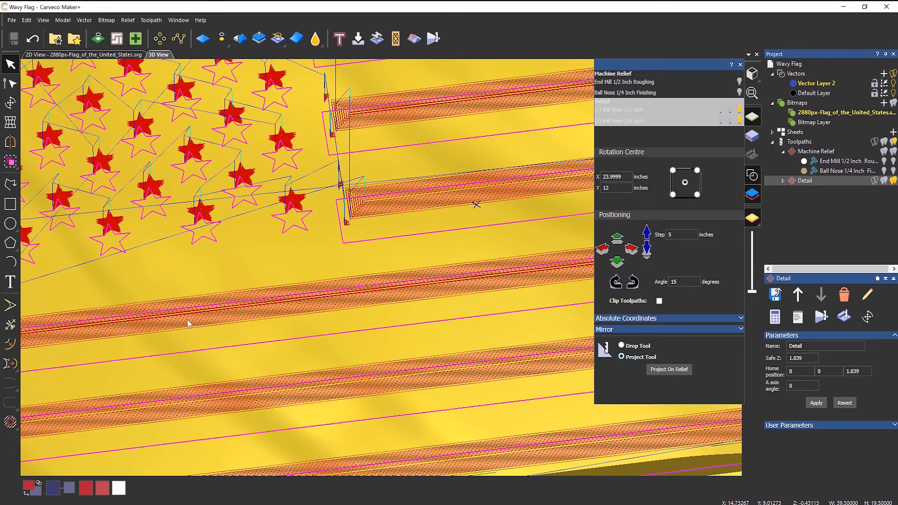
pyautogui.click(663, 372)
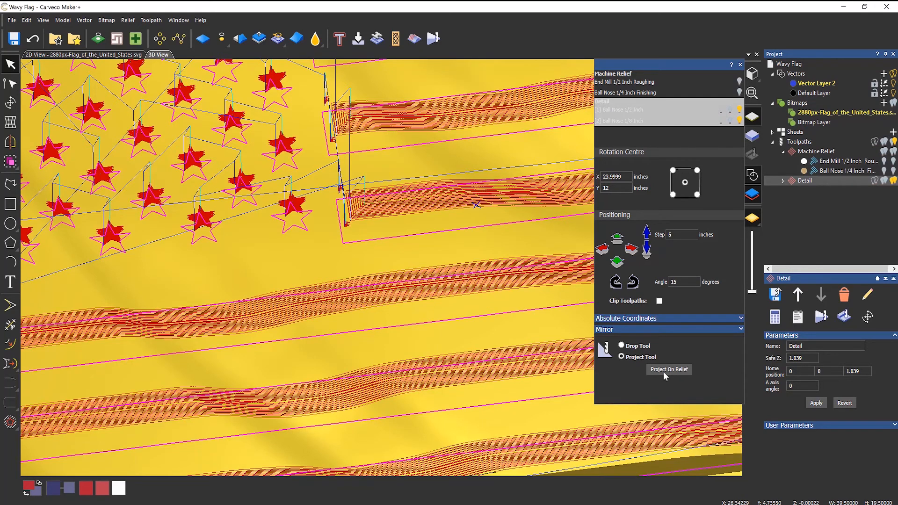
pyautogui.click(740, 65)
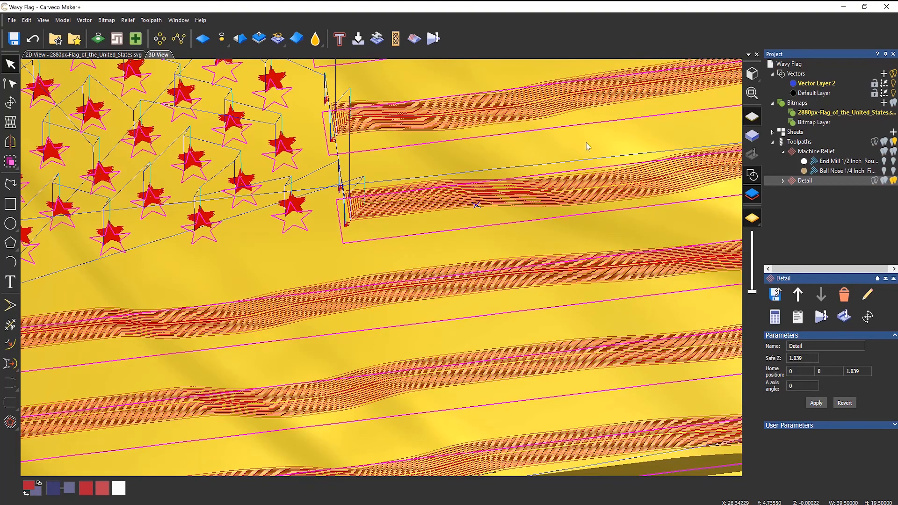
pyautogui.scroll(-10, 347, 249)
pyautogui.moveTo(332, 267); pyautogui.dragTo(429, 234)
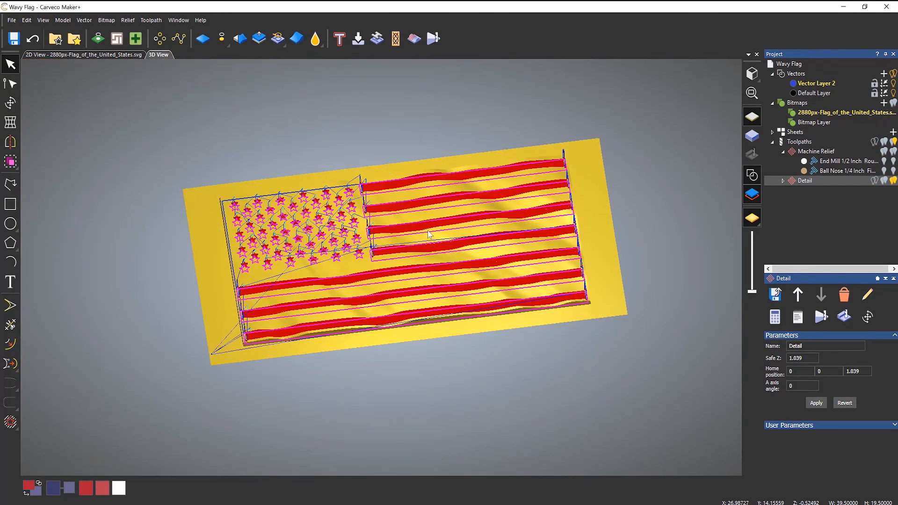
pyautogui.scroll(5, 429, 234)
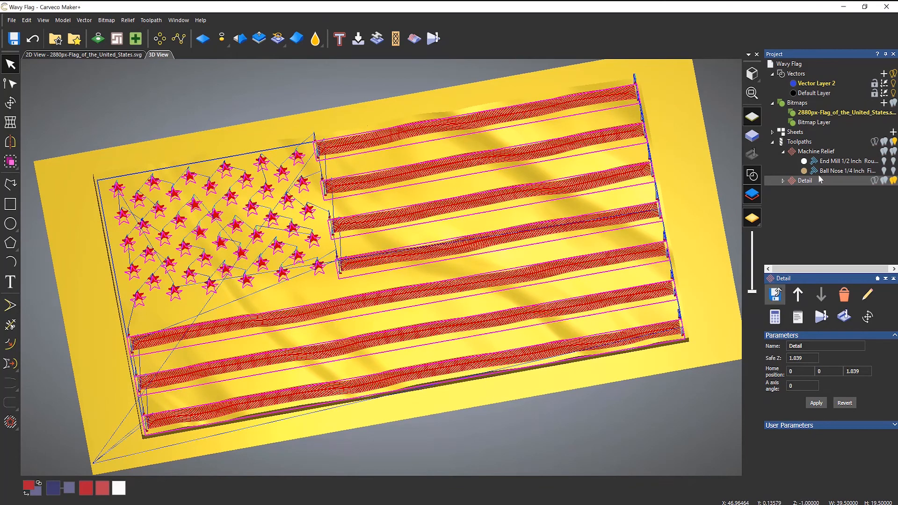
# Simulate the Machine Relief toolpath on the whole material block.
pyautogui.rightClick(811, 153)
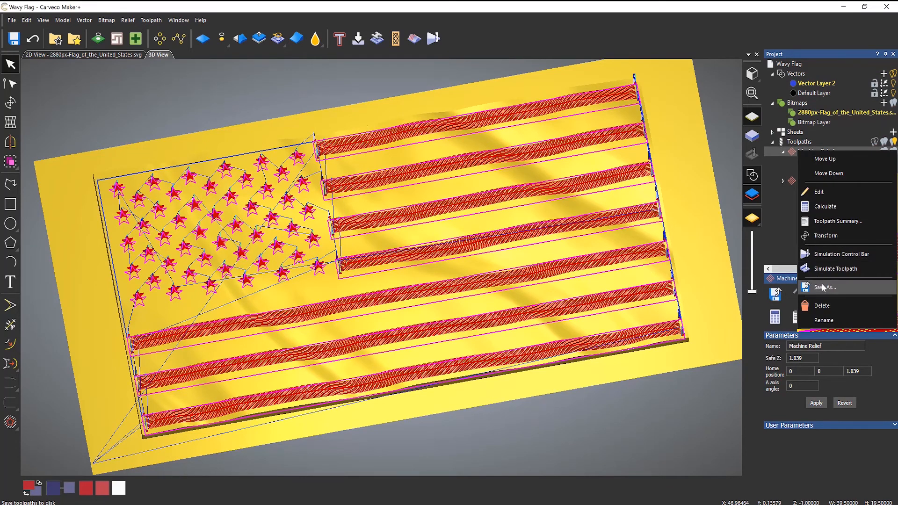
pyautogui.click(831, 269)
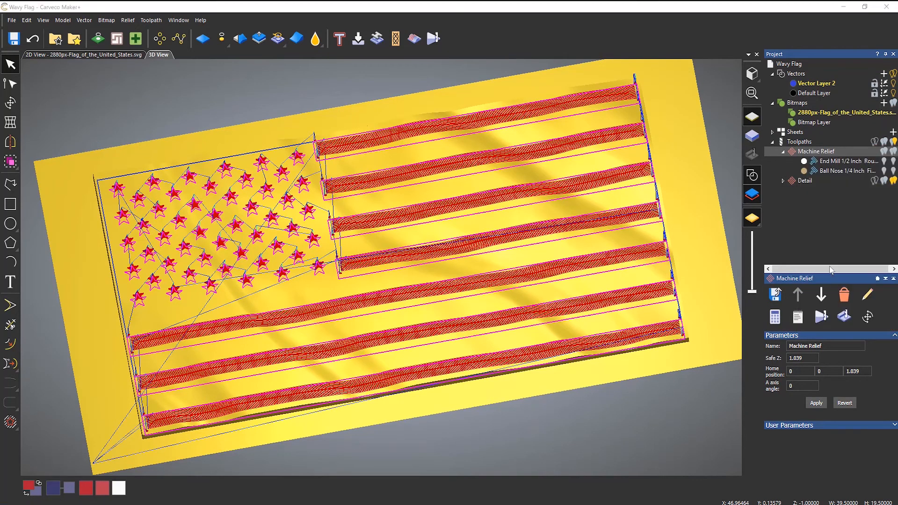
pyautogui.click(490, 342)
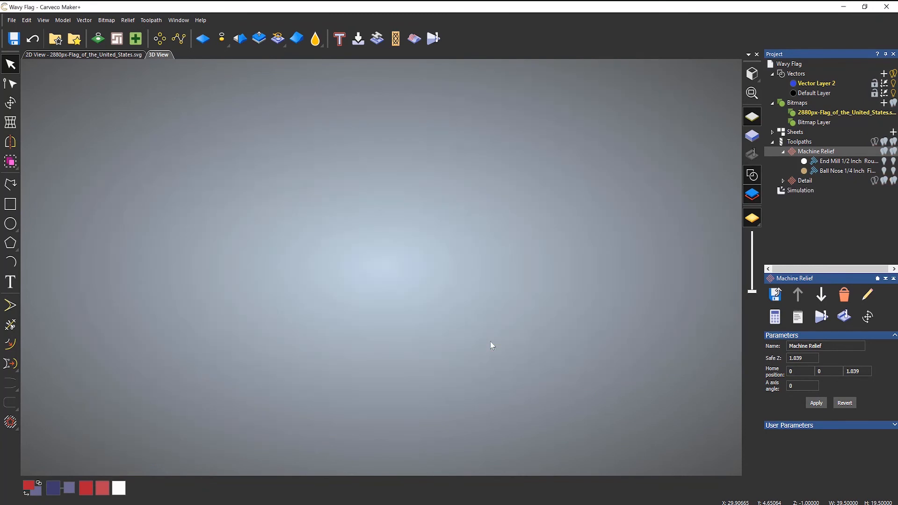
pyautogui.moveTo(354, 339); pyautogui.dragTo(329, 341)
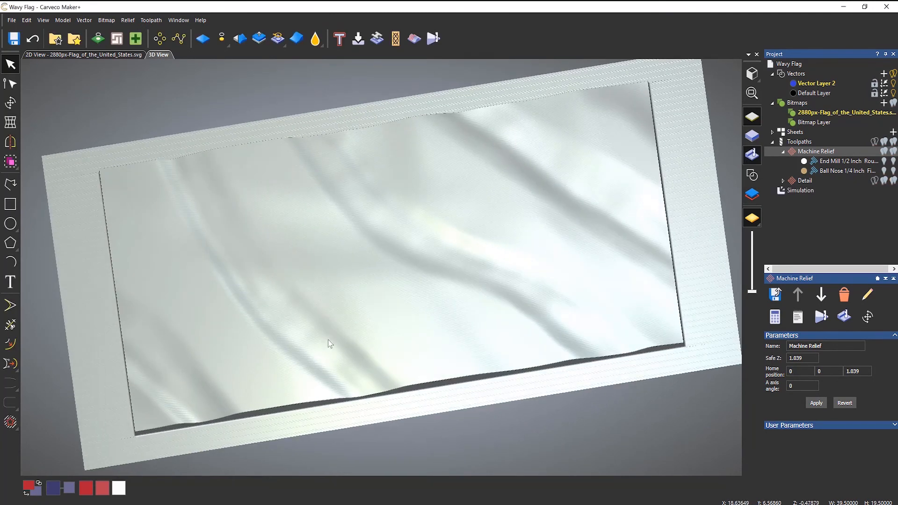
# Simulate the Detail toolpath on the carved relief and inspect the corner of a stripe up close.
pyautogui.rightClick(809, 183)
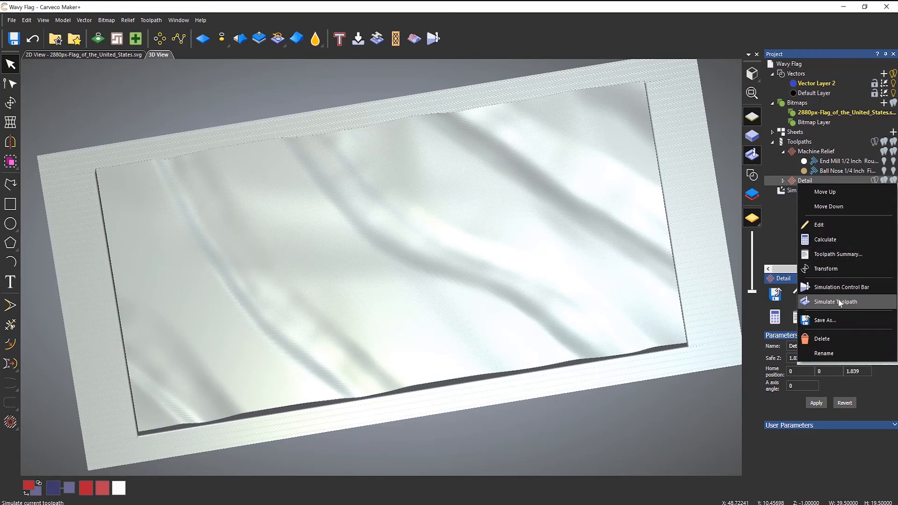
pyautogui.click(840, 304)
pyautogui.moveTo(429, 266); pyautogui.dragTo(425, 311)
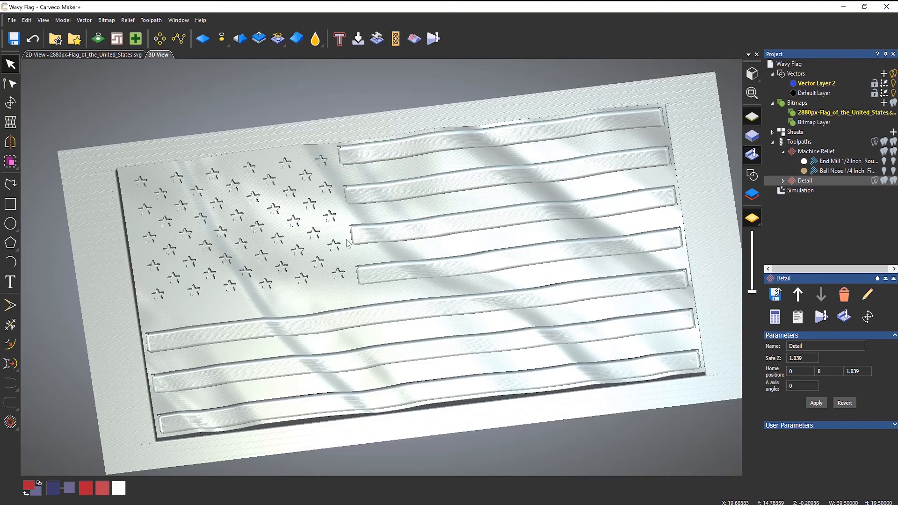
pyautogui.scroll(10, 350, 229)
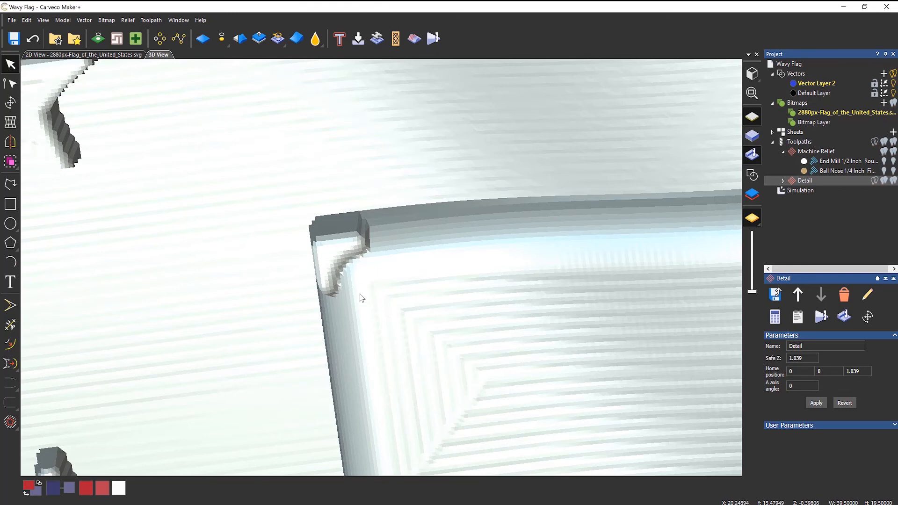
pyautogui.scroll(-10, 360, 297)
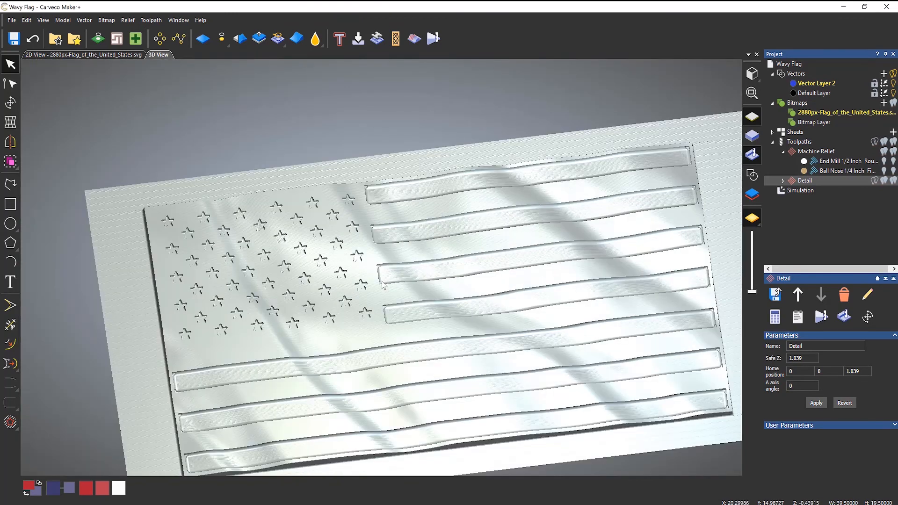
pyautogui.scroll(2, 457, 347)
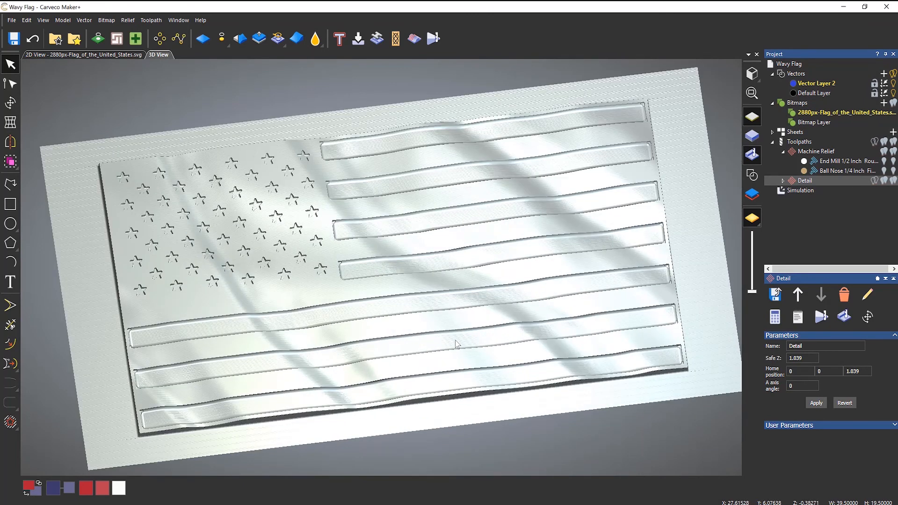
# Reopen the recently saved Wavy Flag model without saving the current changes.
pyautogui.click(12, 21)
pyautogui.moveTo(45, 164)
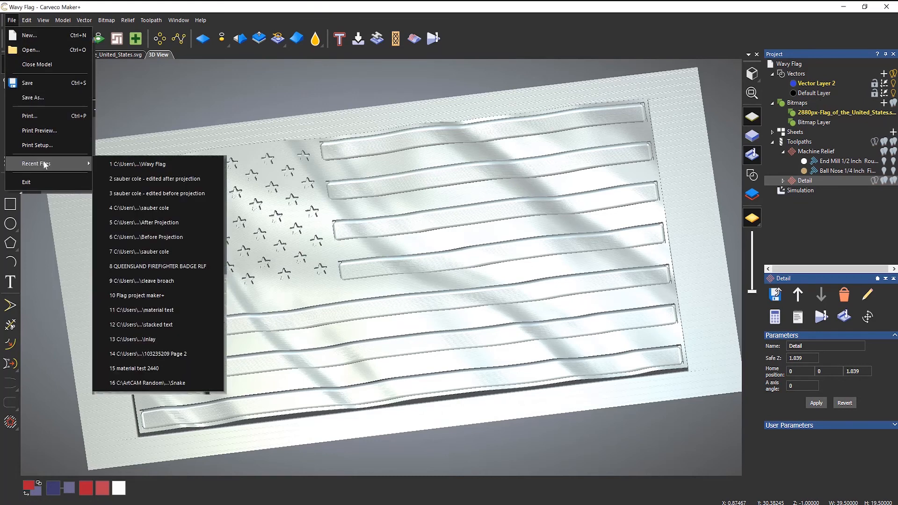
pyautogui.click(141, 161)
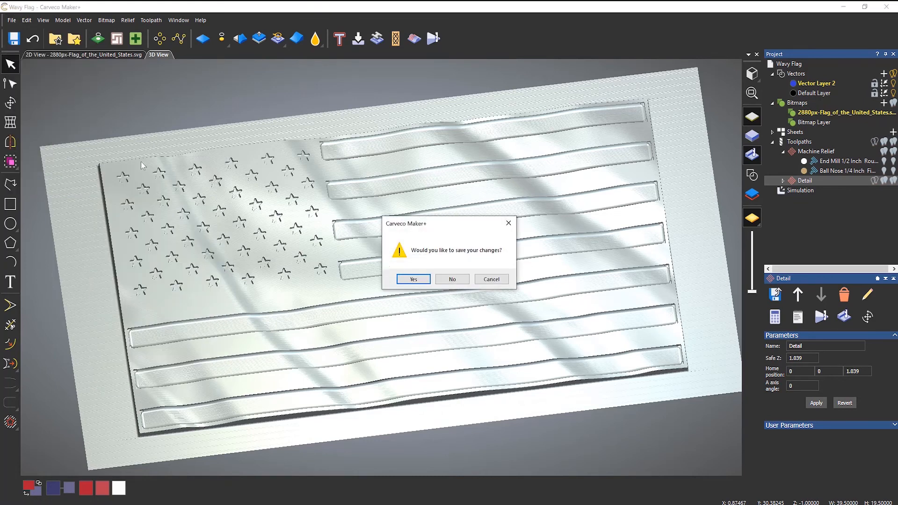
pyautogui.click(453, 279)
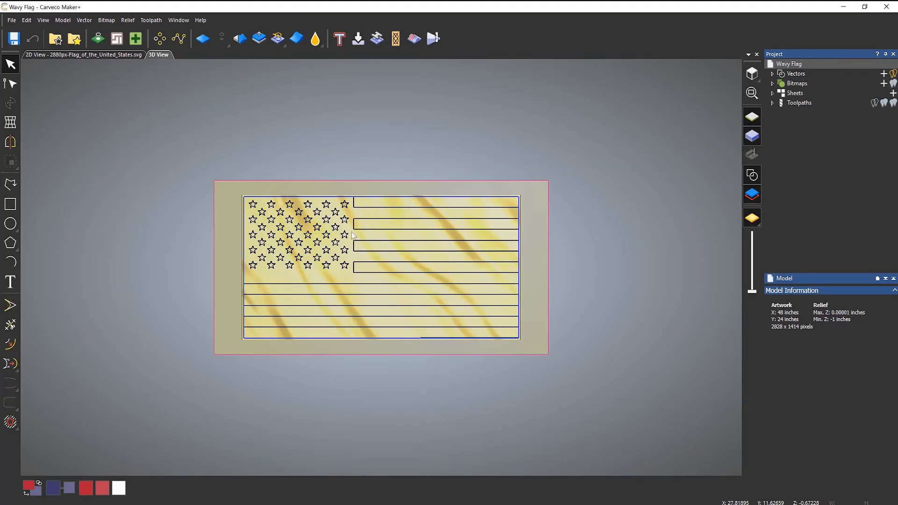
pyautogui.moveTo(584, 281); pyautogui.dragTo(473, 231)
pyautogui.scroll(3, 449, 240)
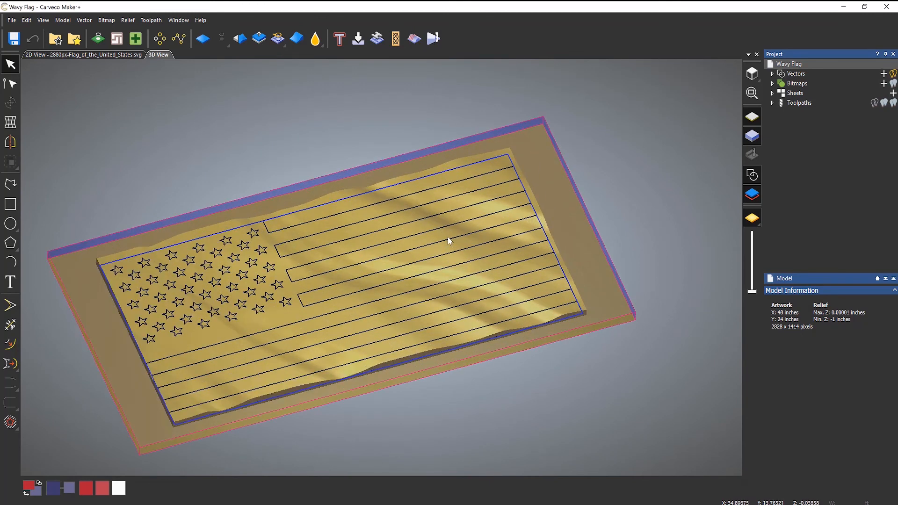
# Edit the Detail area clearance toolpath and remove the Ball Nose 1/2 Inch tool from its tools list.
pyautogui.click(773, 102)
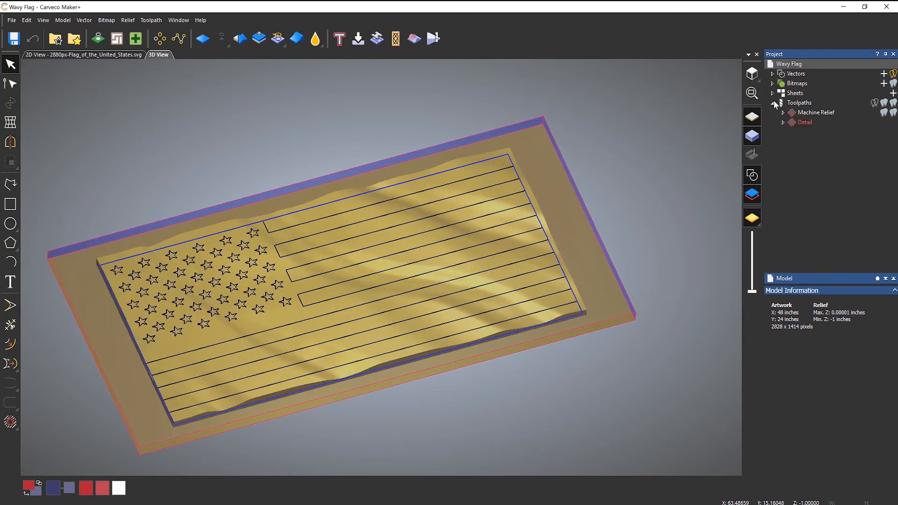
pyautogui.doubleClick(805, 122)
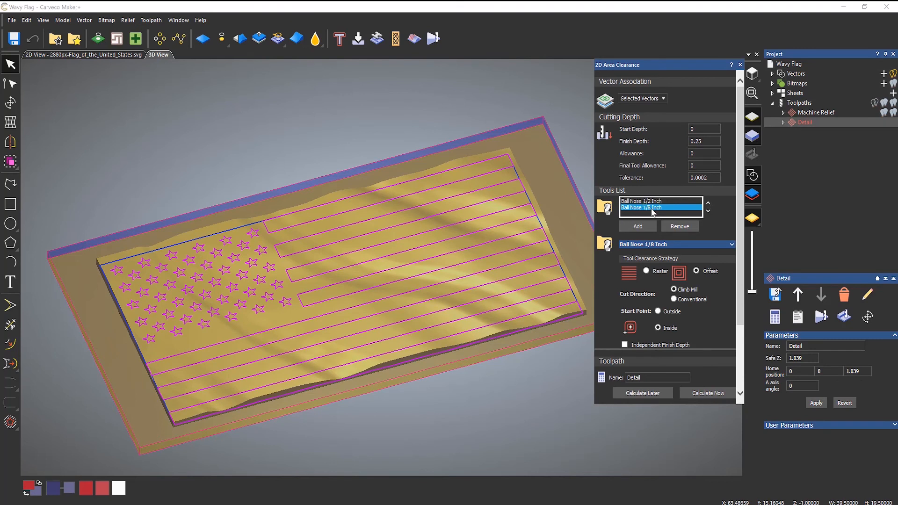
pyautogui.click(650, 202)
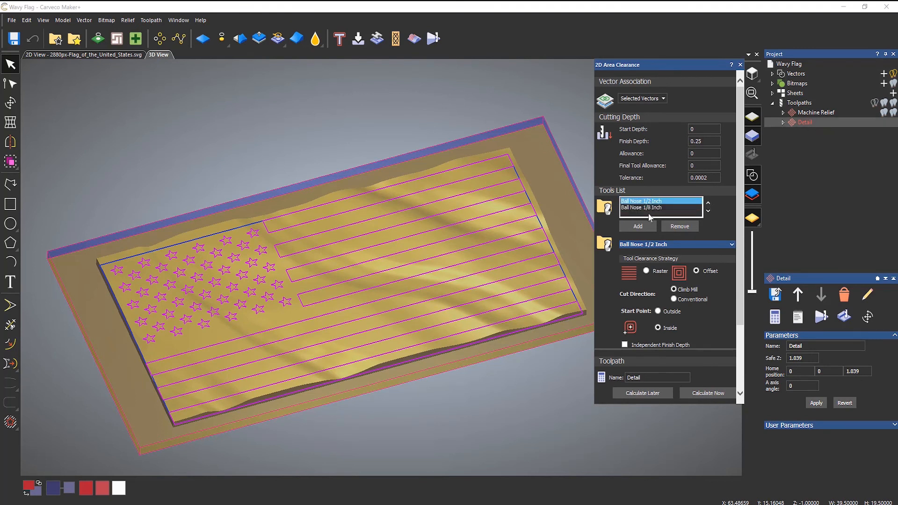
pyautogui.click(681, 227)
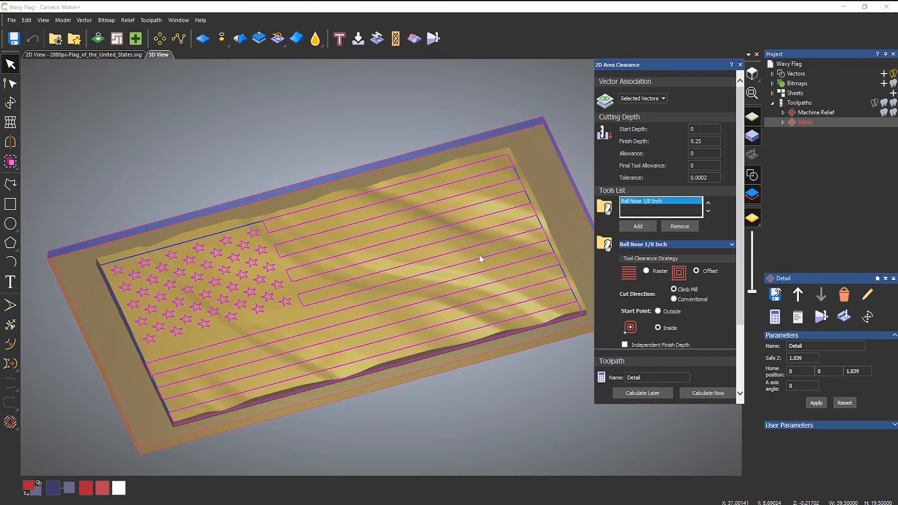
pyautogui.moveTo(524, 299); pyautogui.dragTo(482, 309)
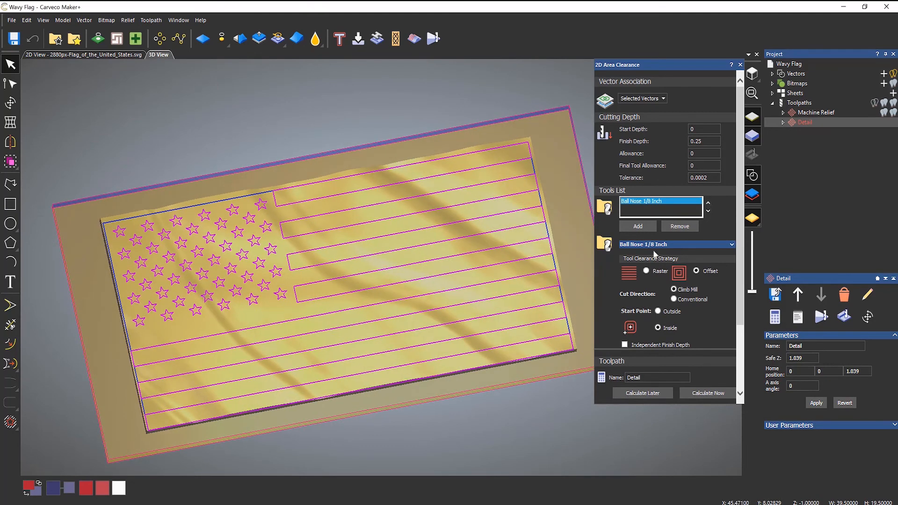
# Replace the Ball Nose 1/8 Inch with the Ball Nose 1/4 Inch in the Detail toolpath's tools list.
pyautogui.click(682, 227)
pyautogui.click(638, 227)
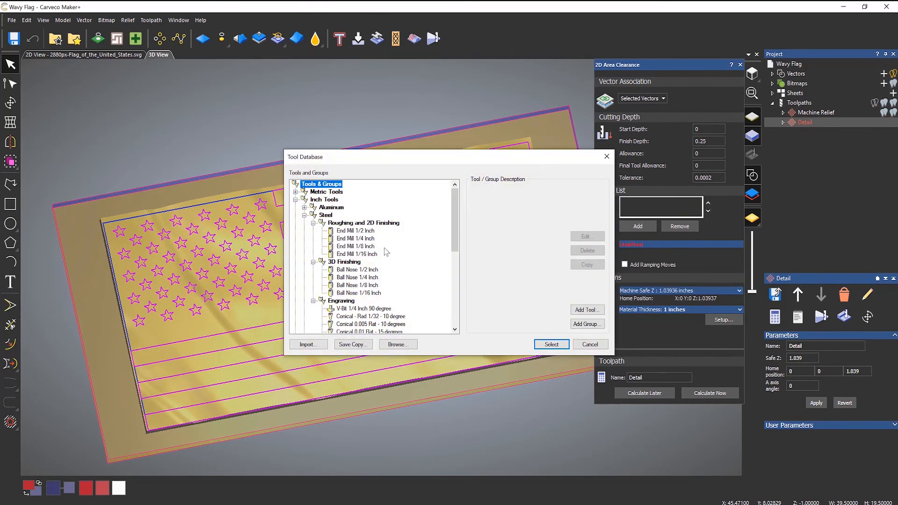
pyautogui.click(365, 278)
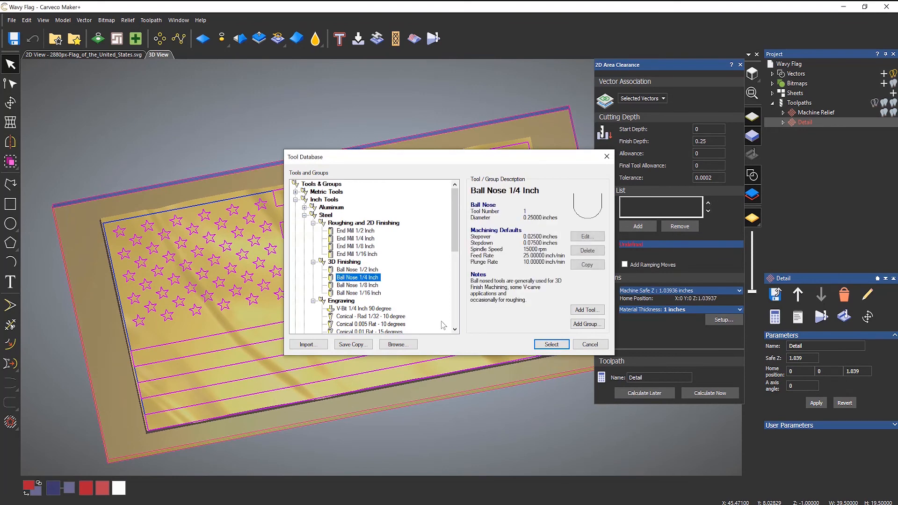
pyautogui.click(552, 345)
# Set the 1/4 inch ball nose's clearance strategy to Offset, recalculate the Detail toolpath and close its settings.
pyautogui.scroll(-5, 703, 305)
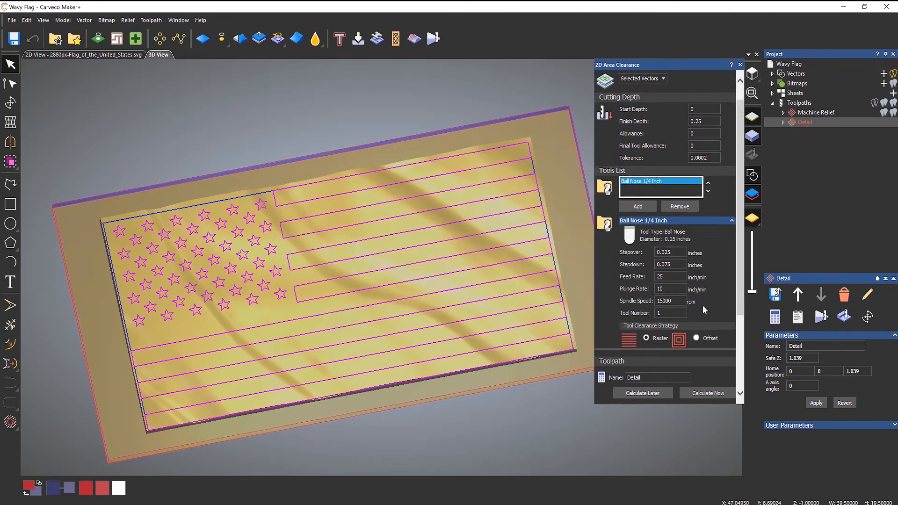
pyautogui.click(697, 227)
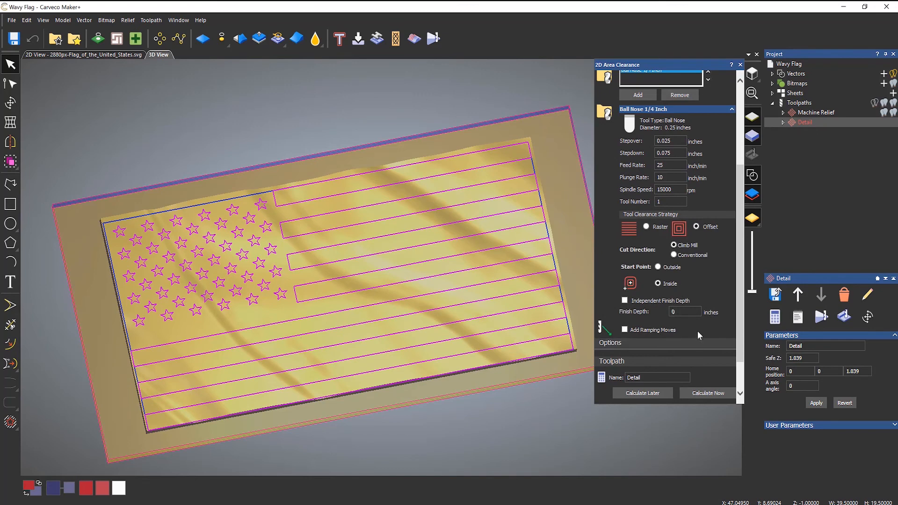
pyautogui.scroll(-2, 697, 330)
pyautogui.click(703, 395)
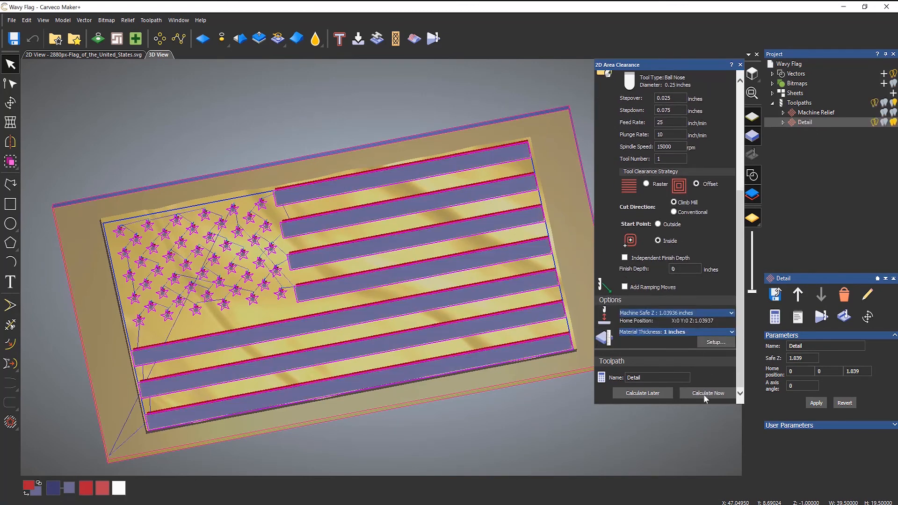
pyautogui.click(740, 65)
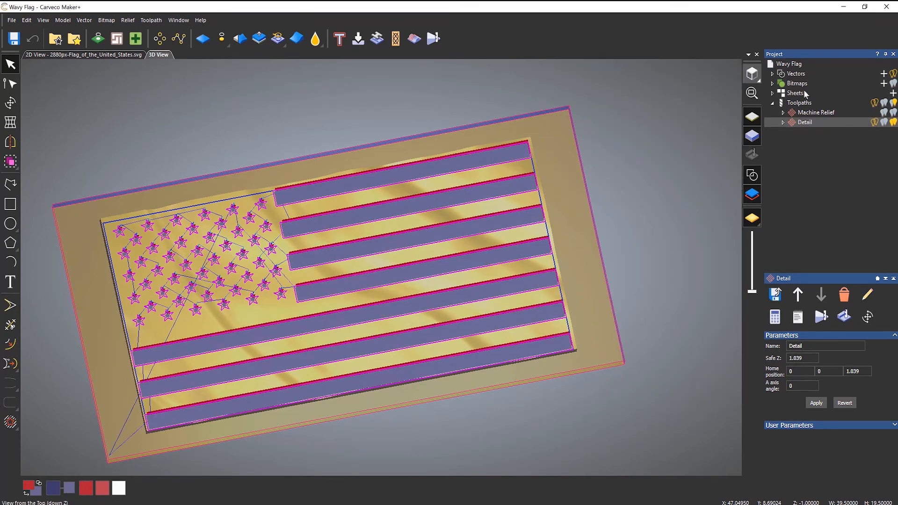
# Hide the Detail toolpath's 2D preview and inspect its 3D passes over the stars and stripes.
pyautogui.click(874, 122)
pyautogui.moveTo(423, 296); pyautogui.dragTo(343, 260)
pyautogui.scroll(3, 255, 312)
pyautogui.scroll(-1, 346, 314)
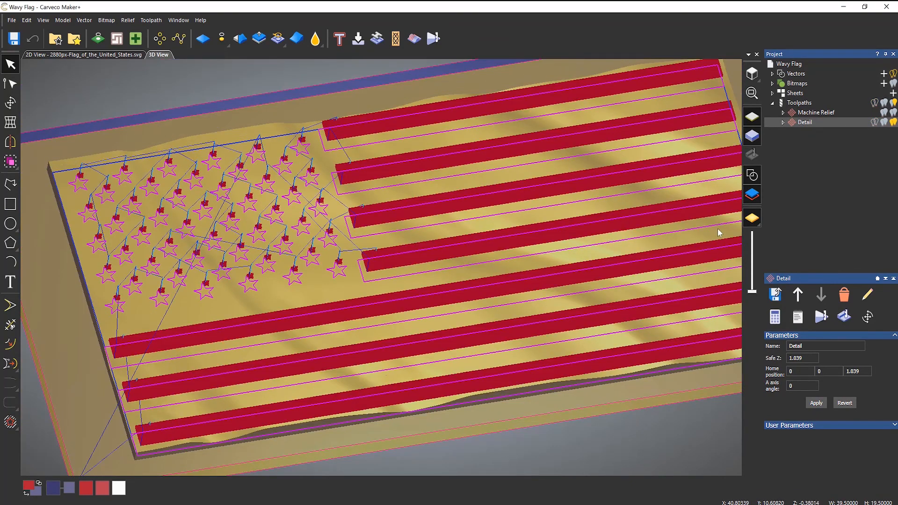
# Simulate the Detail toolpath and examine the shape of the carved stars up close.
pyautogui.rightClick(801, 123)
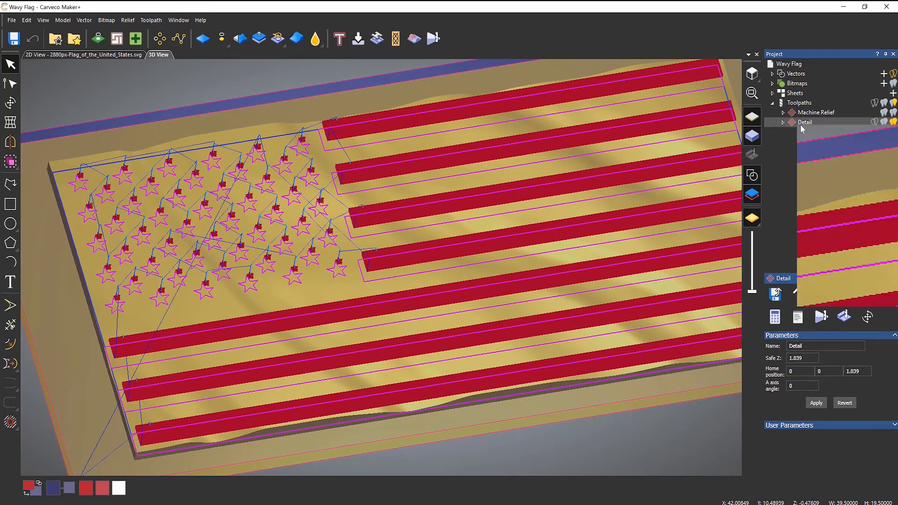
pyautogui.click(841, 245)
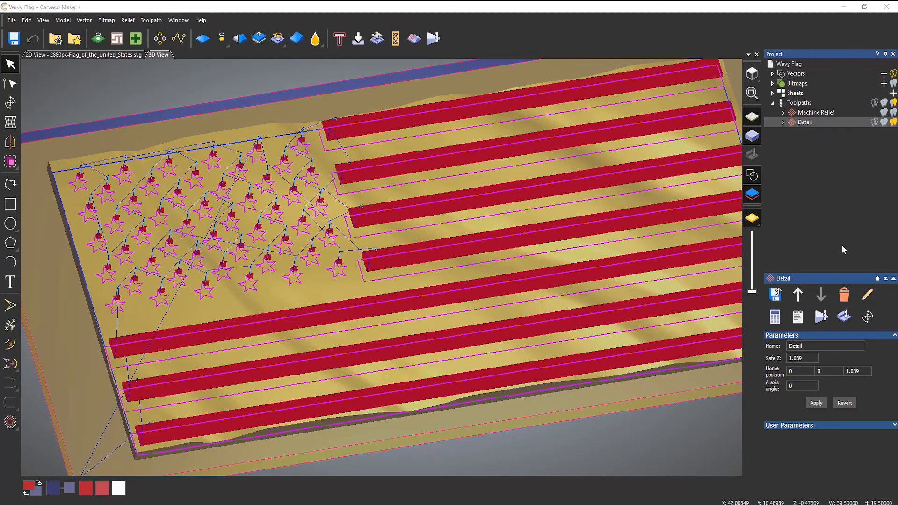
pyautogui.click(487, 341)
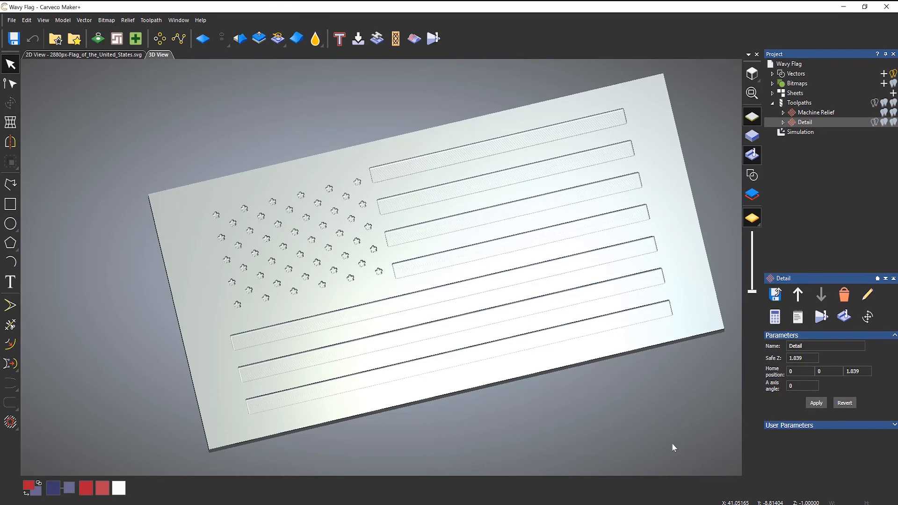
pyautogui.scroll(2, 364, 266)
pyautogui.scroll(5, 365, 270)
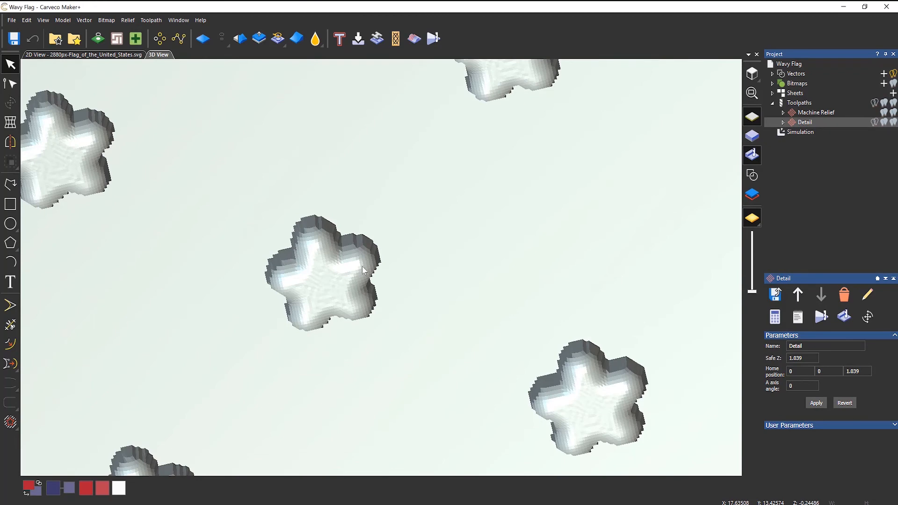
pyautogui.scroll(-5, 365, 270)
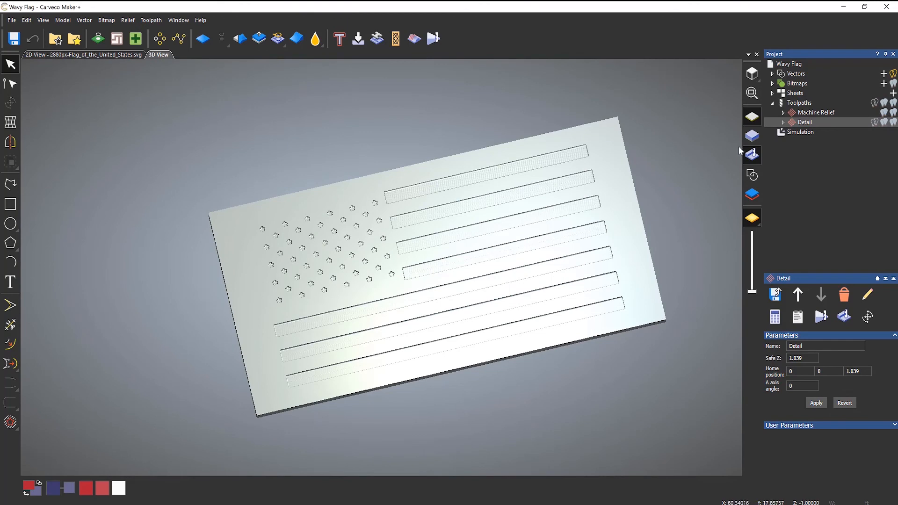
# Delete the simulation and select only the flag's stripe vectors, leaving the stars unselected.
pyautogui.rightClick(793, 133)
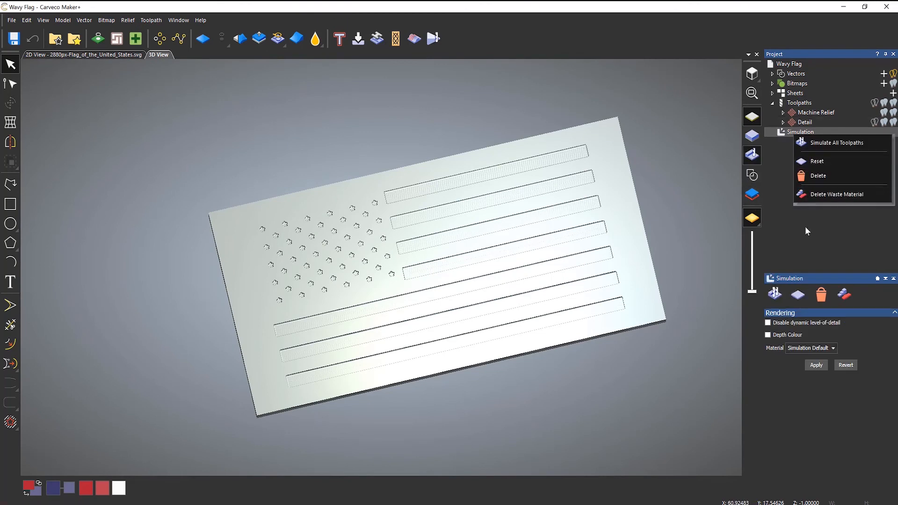
pyautogui.click(822, 182)
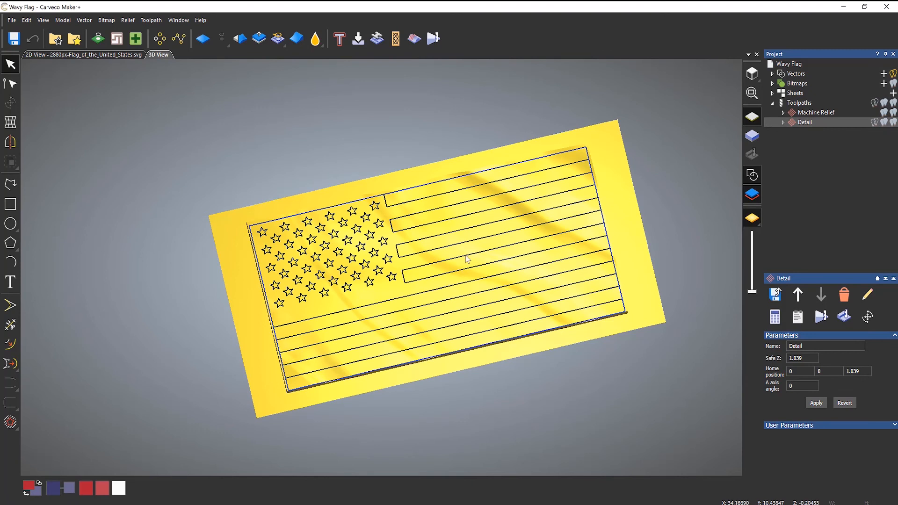
pyautogui.click(403, 248)
pyautogui.click(418, 270)
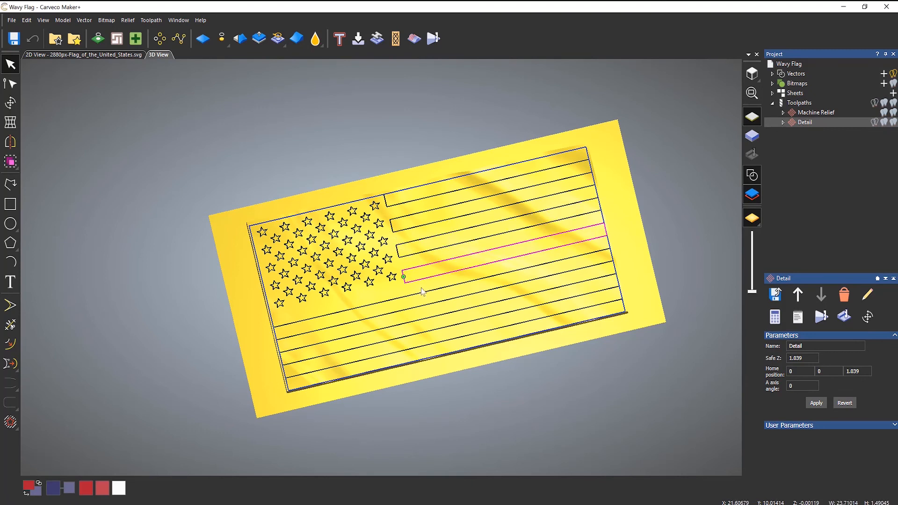
pyautogui.click(425, 316)
pyautogui.click(426, 327)
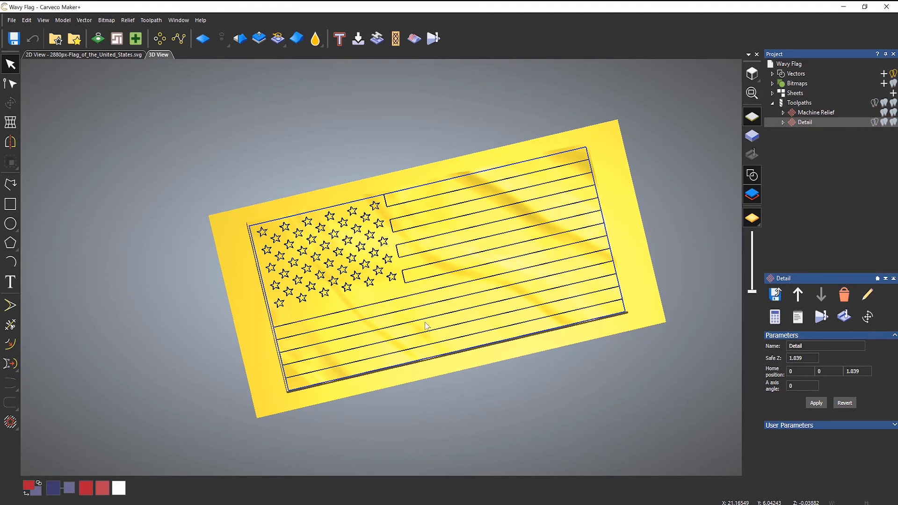
pyautogui.click(776, 73)
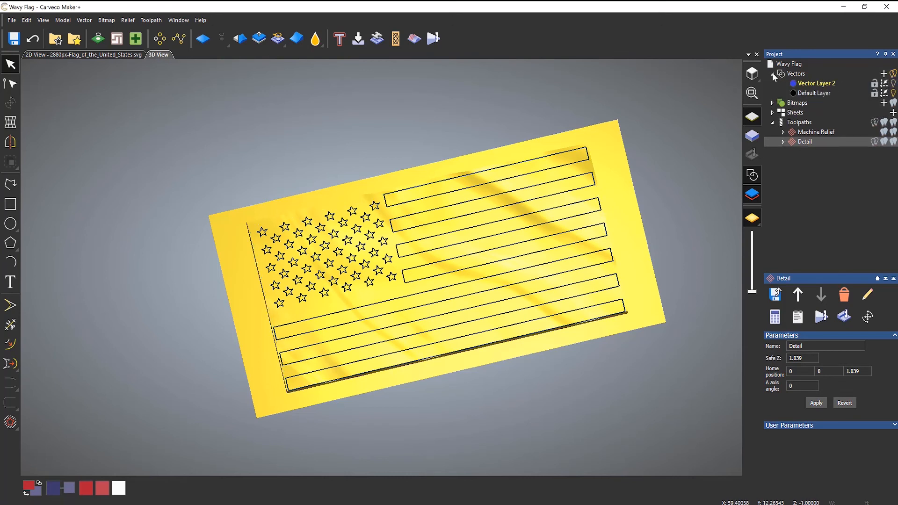
pyautogui.click(772, 73)
pyautogui.moveTo(597, 122); pyautogui.dragTo(484, 383)
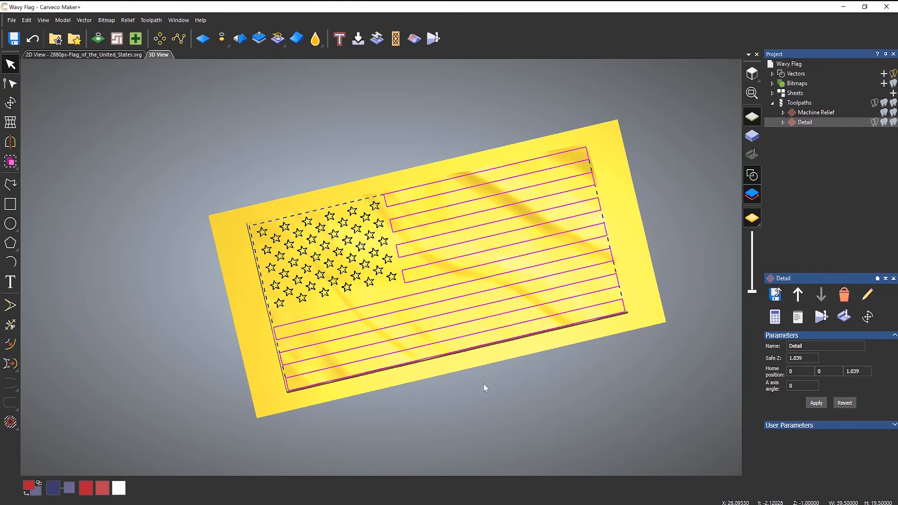
# Edit the Detail area clearance for only the stripe vectors, removing its current tool and adding the Ball Nose 1/4 Inch.
pyautogui.doubleClick(802, 122)
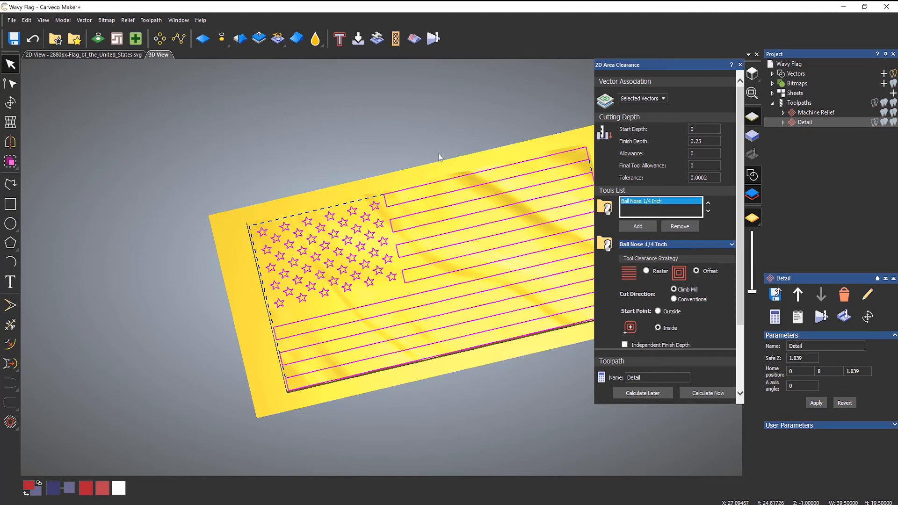
pyautogui.moveTo(483, 136); pyautogui.dragTo(449, 371)
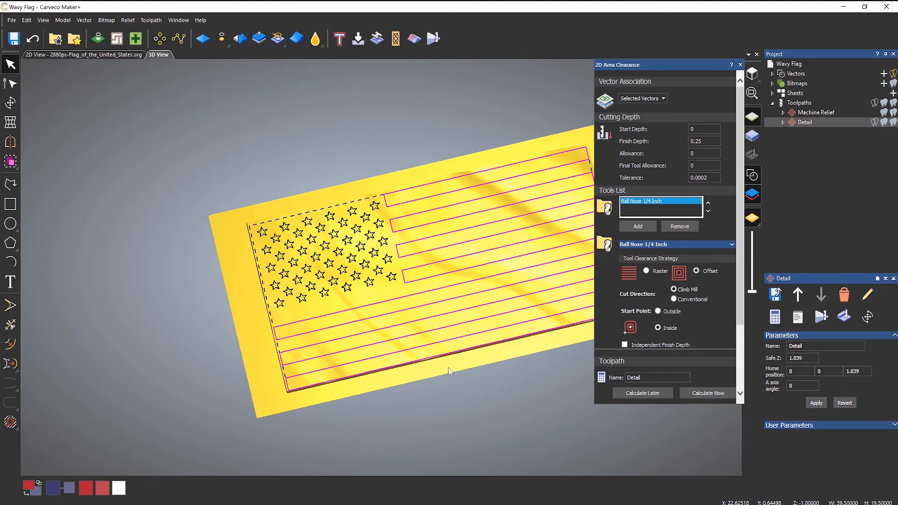
pyautogui.click(680, 227)
pyautogui.click(635, 227)
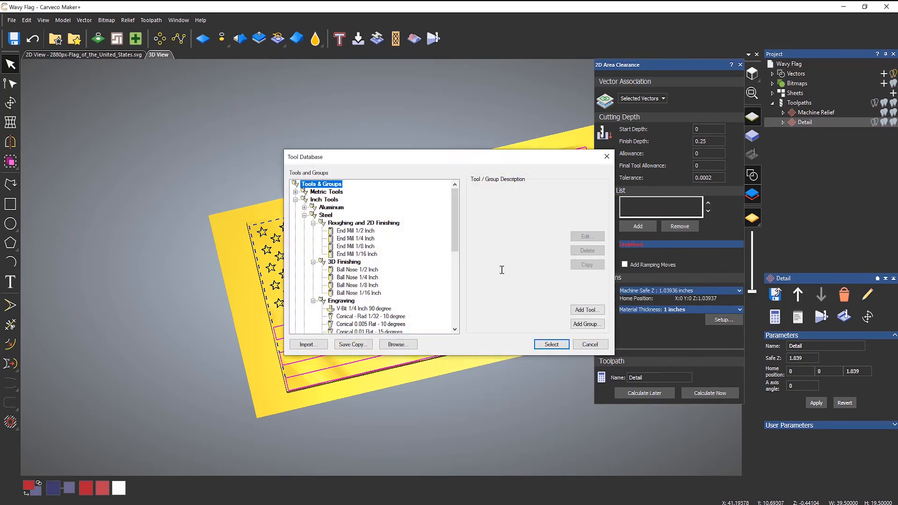
pyautogui.click(355, 277)
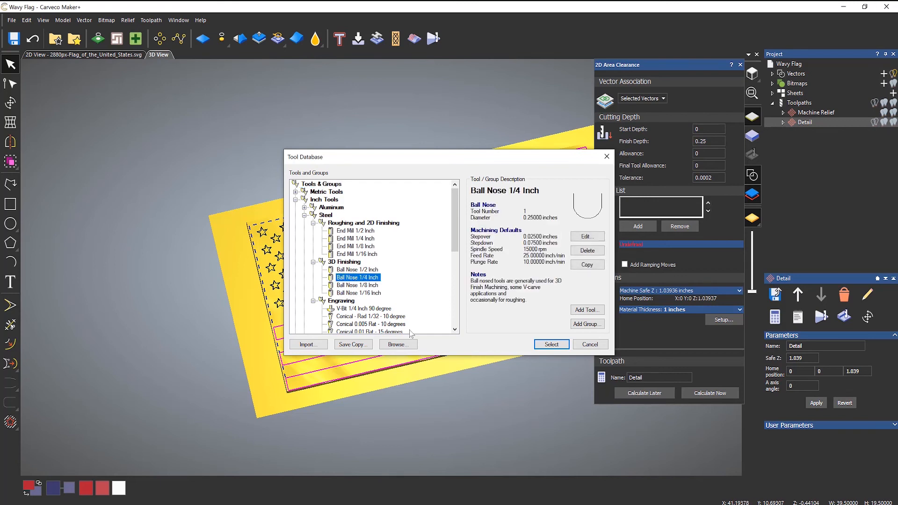
pyautogui.click(551, 344)
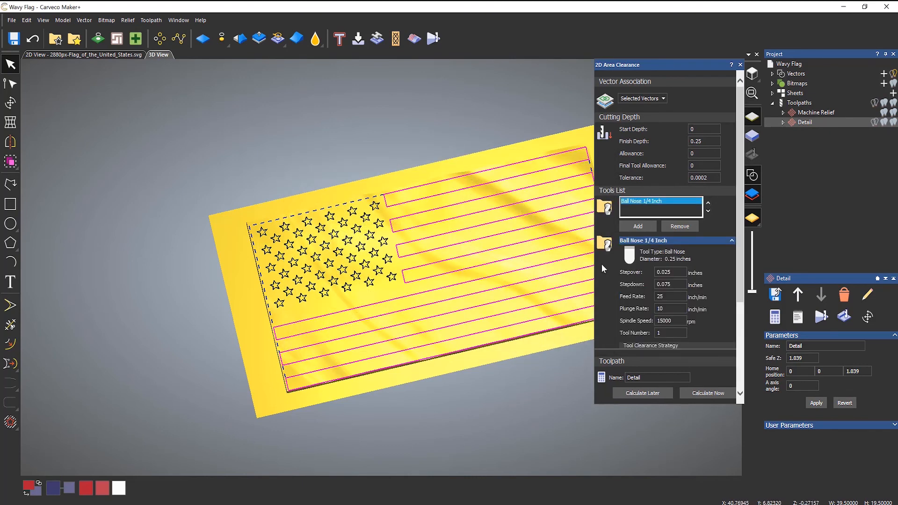
# Set the stripes' clearance strategy to Offset, recalculate the Detail toolpath and close its settings.
pyautogui.scroll(-5, 741, 262)
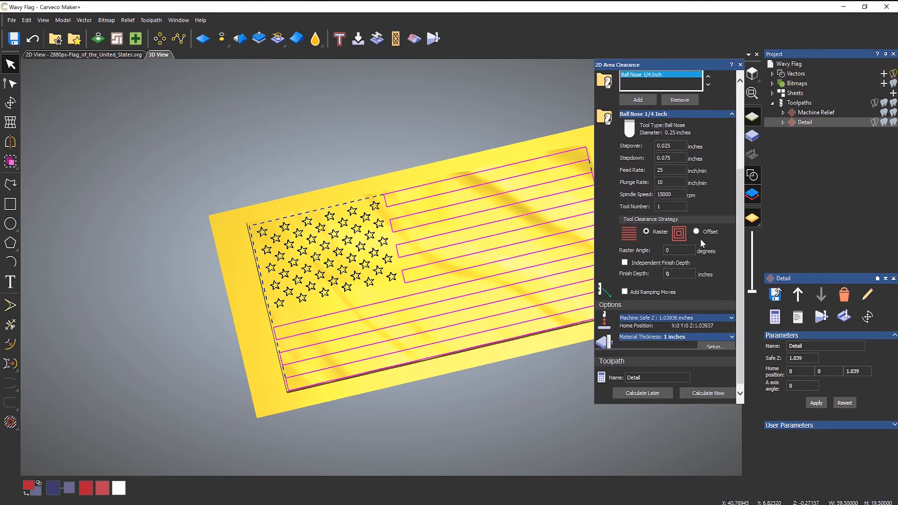
pyautogui.scroll(8, 733, 216)
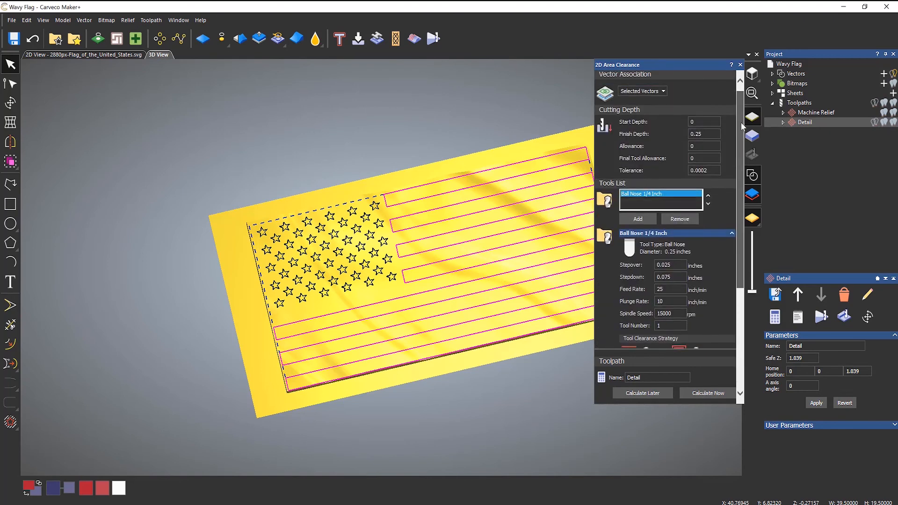
pyautogui.scroll(-10, 742, 237)
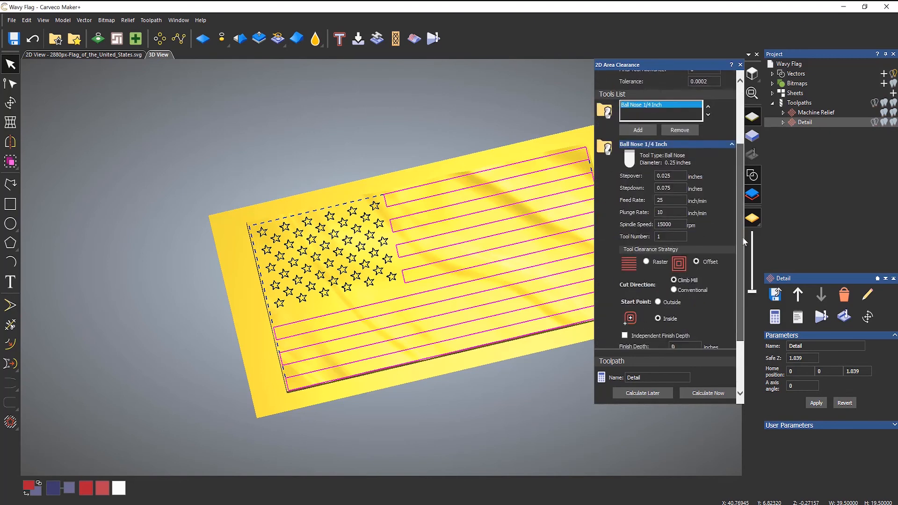
pyautogui.click(696, 394)
pyautogui.click(740, 65)
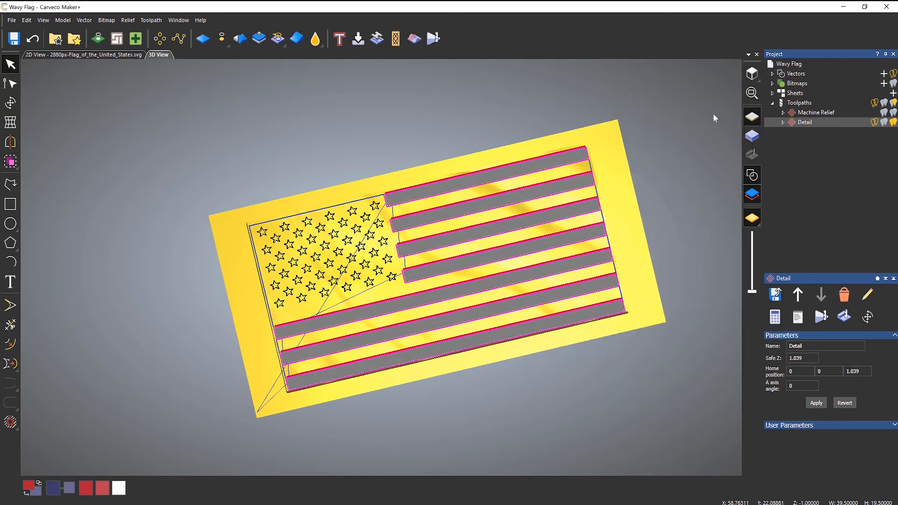
# Simulate the Detail toolpath on the whole model at Standard resolution and inspect the carved stripes.
pyautogui.rightClick(801, 121)
pyautogui.click(832, 240)
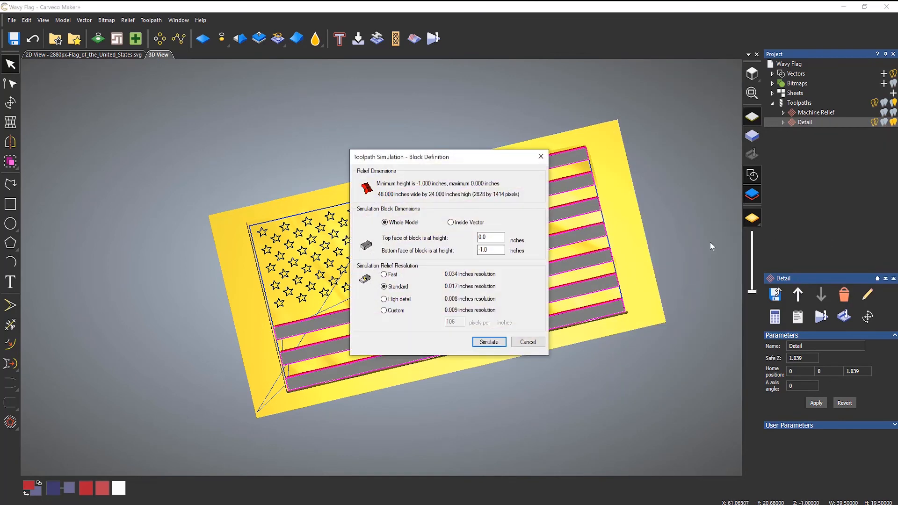
pyautogui.click(488, 342)
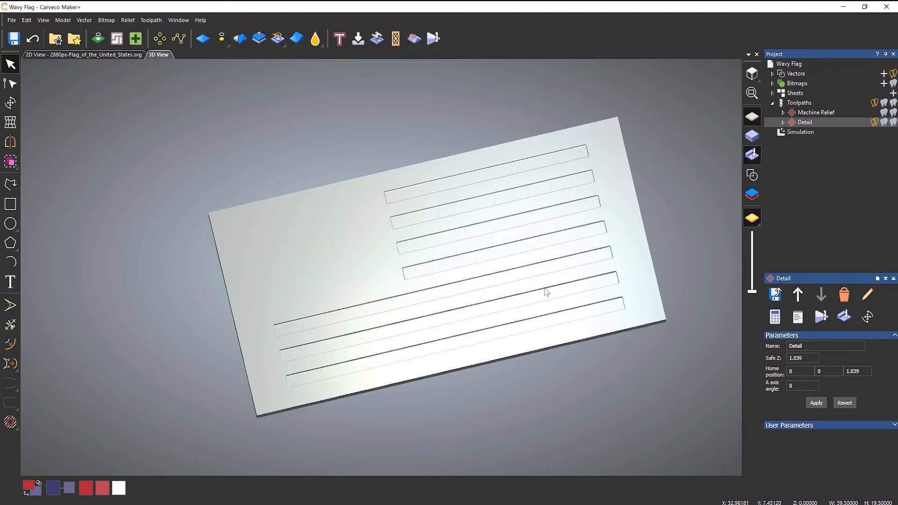
pyautogui.moveTo(486, 390); pyautogui.dragTo(560, 275)
pyautogui.scroll(3, 555, 282)
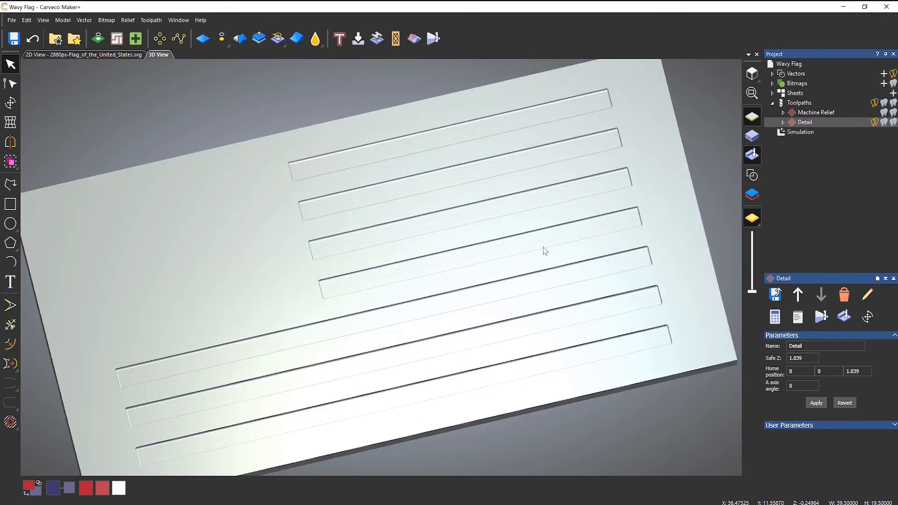
pyautogui.scroll(-2, 545, 253)
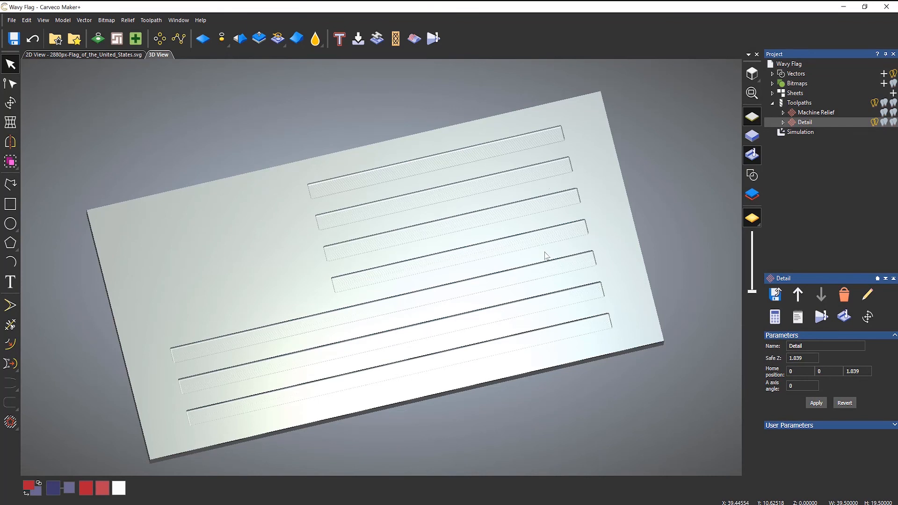
# Select all the flag's star vectors and set up a 2D area clearance for them with a finish depth of .25.
pyautogui.click(751, 176)
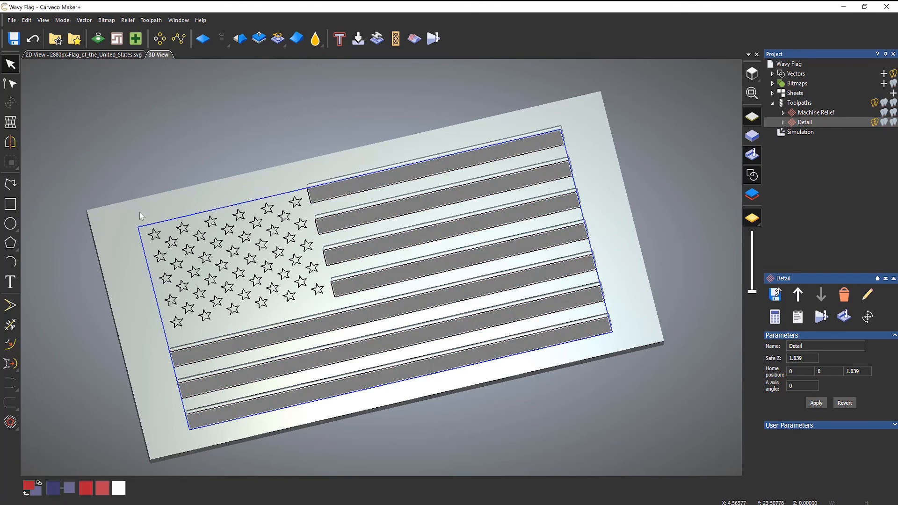
pyautogui.moveTo(139, 212); pyautogui.dragTo(335, 305)
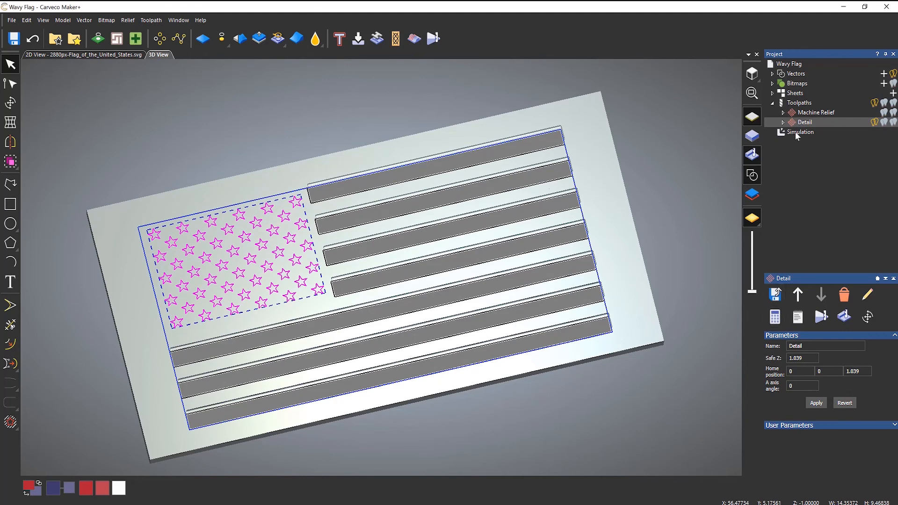
pyautogui.click(796, 104)
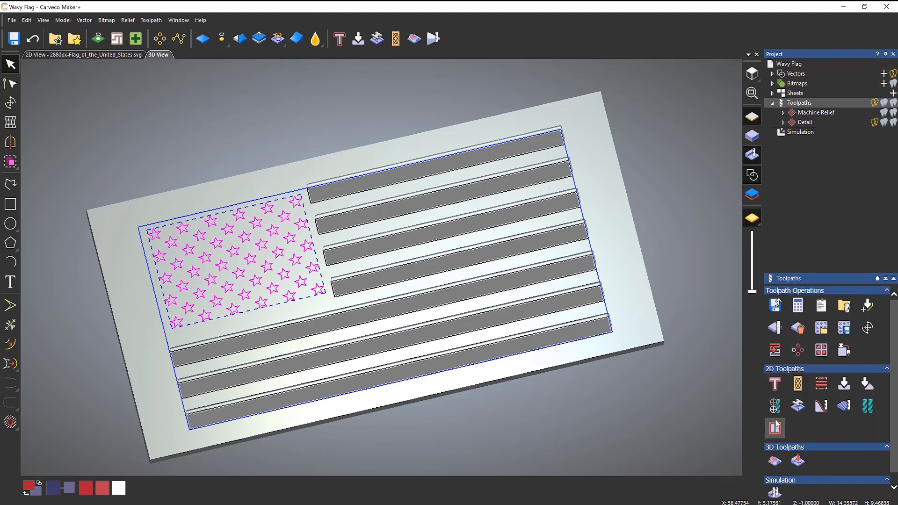
pyautogui.click(820, 384)
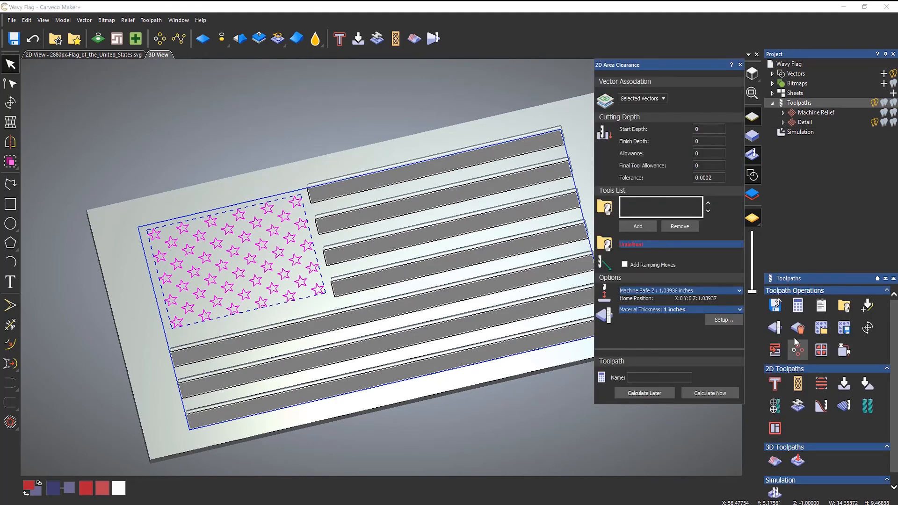
pyautogui.click(706, 141)
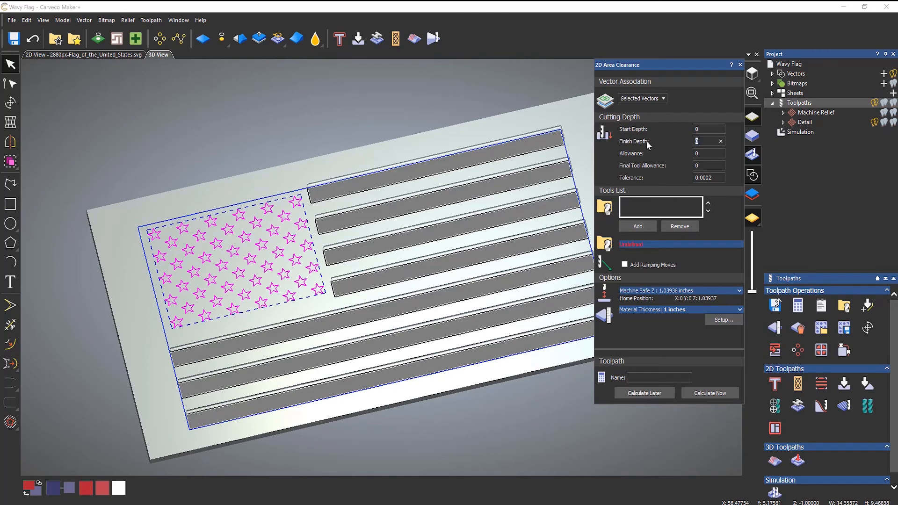
pyautogui.write('.25')
# Add the Ball Nose 1/8 Inch to the stars' clearance, calculate it with the Offset strategy and close its settings.
pyautogui.click(639, 226)
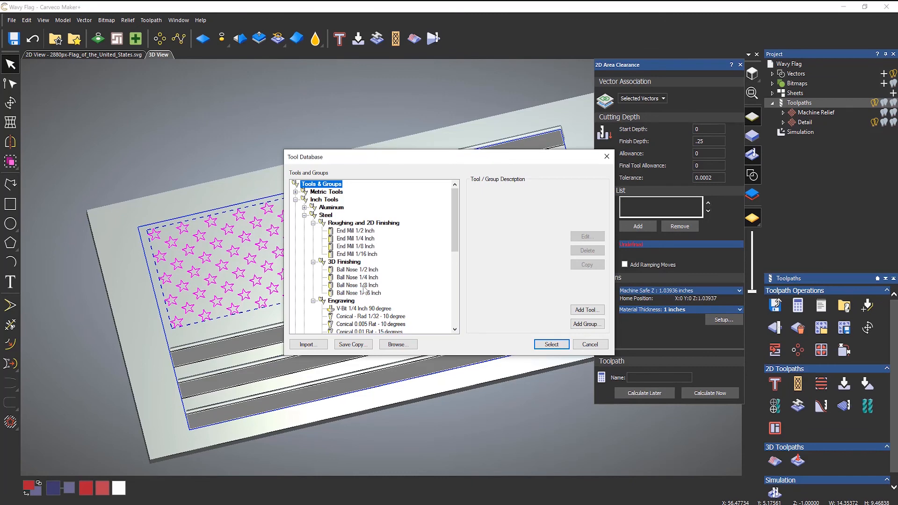
pyautogui.click(363, 285)
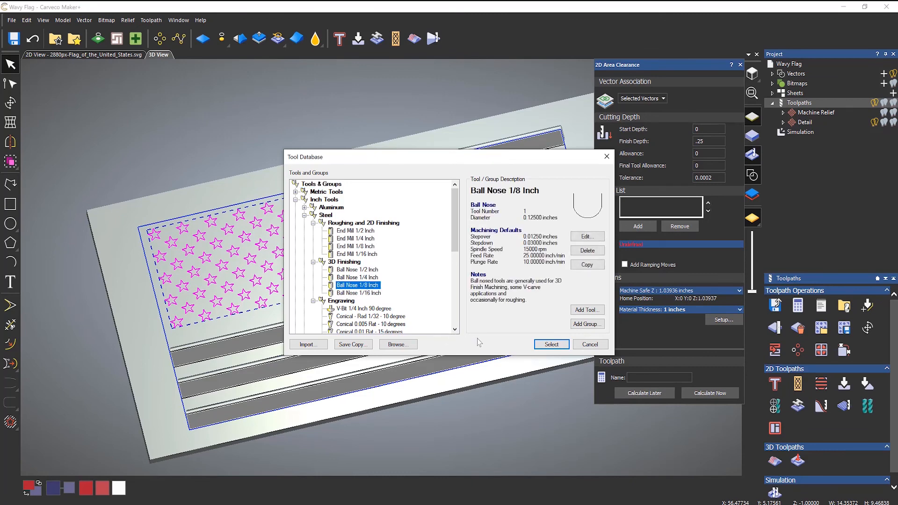
pyautogui.click(552, 345)
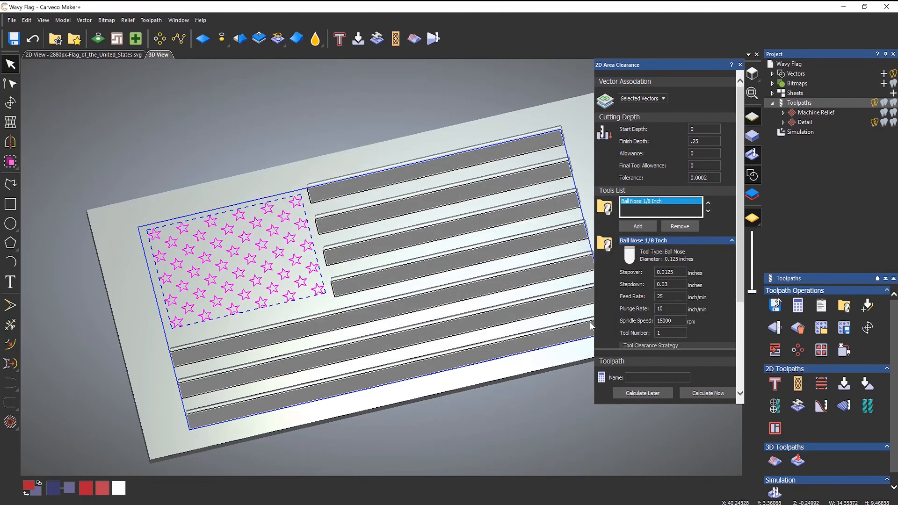
pyautogui.scroll(-3, 696, 228)
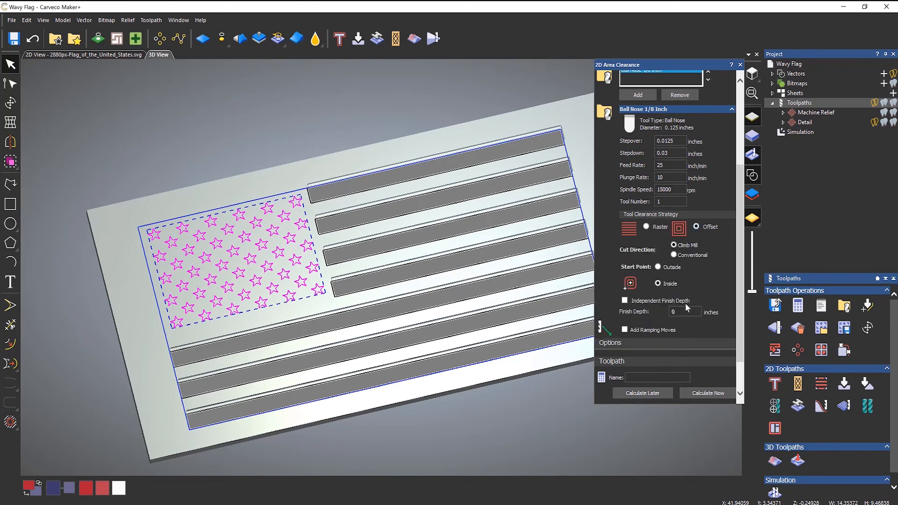
pyautogui.click(697, 394)
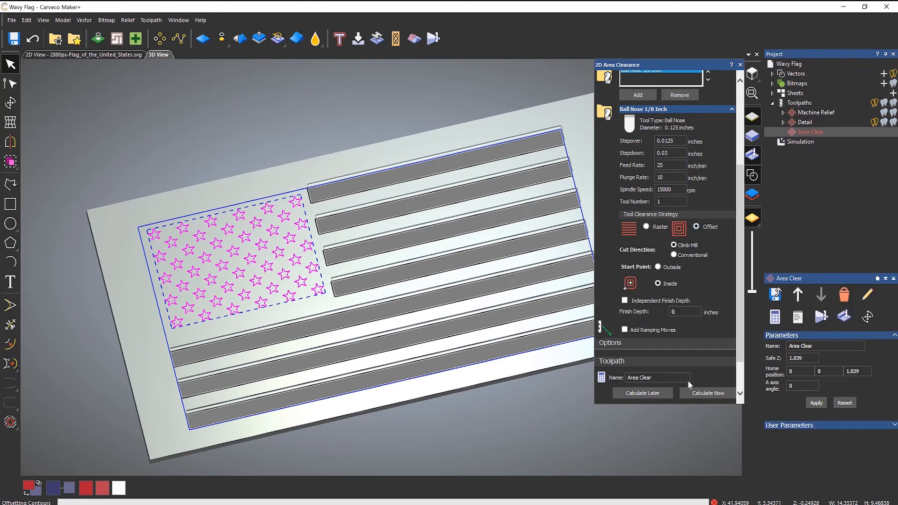
pyautogui.click(740, 64)
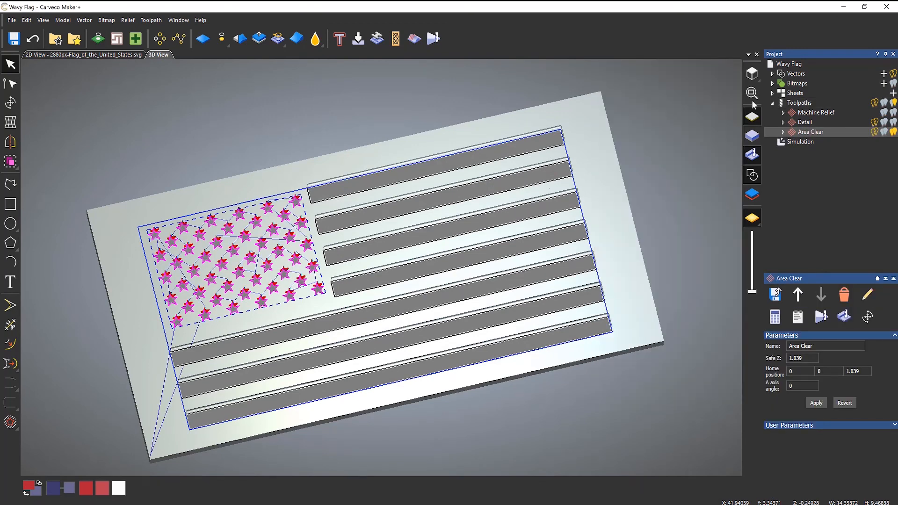
# Simulate the Area Clear toolpath to inspect the carved stars, and delete the simulation.
pyautogui.rightClick(805, 135)
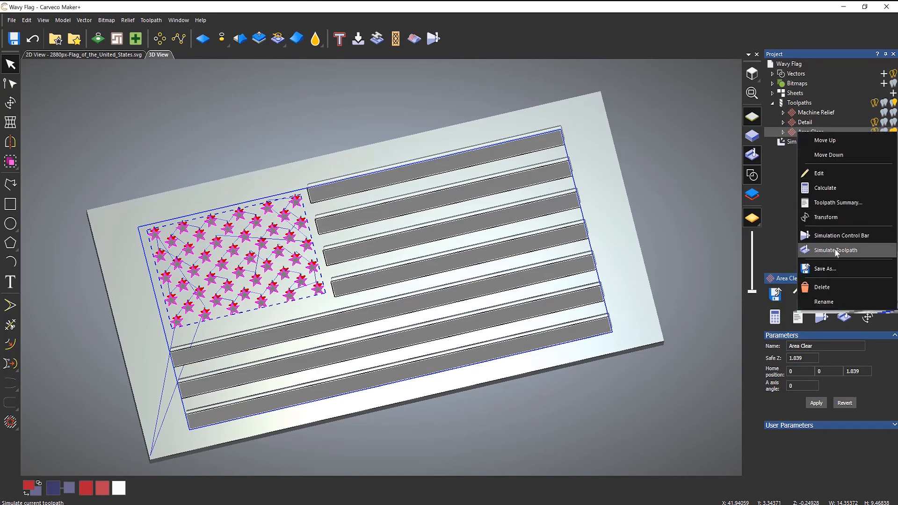
pyautogui.click(829, 251)
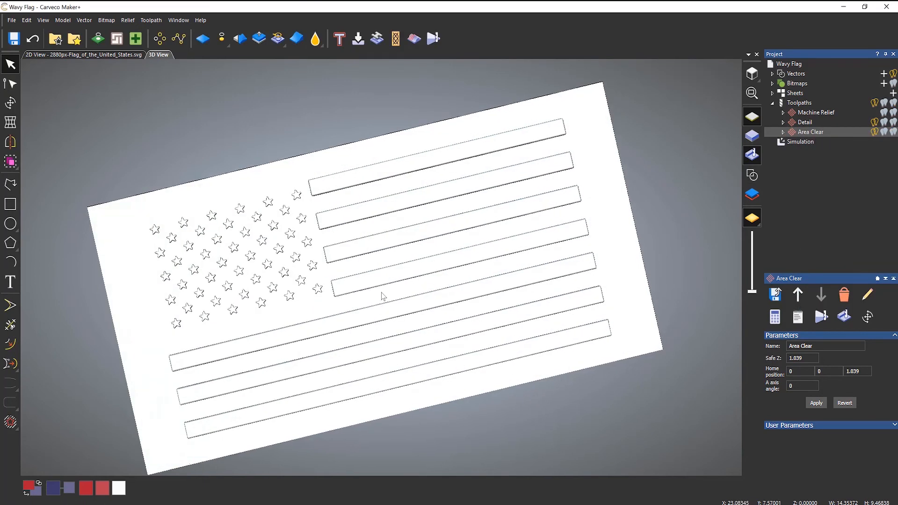
pyautogui.scroll(5, 281, 277)
pyautogui.scroll(-5, 299, 281)
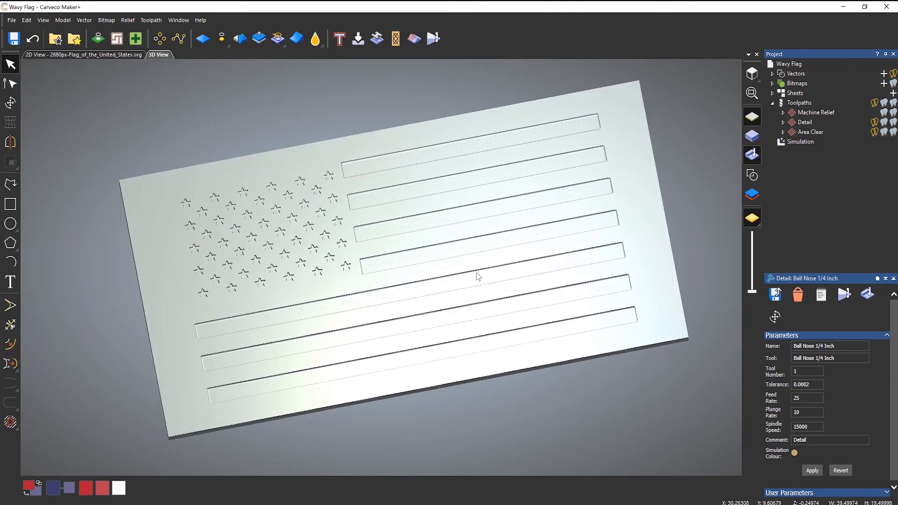
pyautogui.rightClick(794, 142)
pyautogui.click(816, 187)
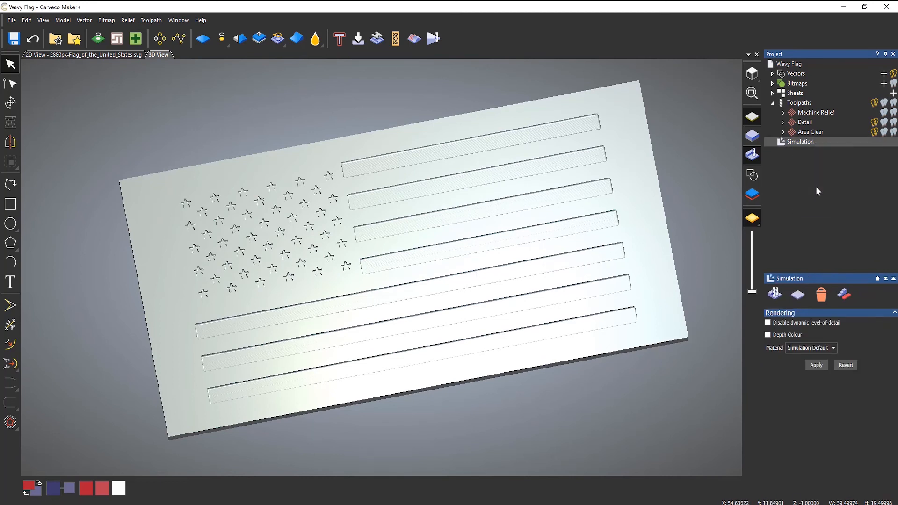
# Rename the Detail toolpath as Stripes.
pyautogui.click(802, 124)
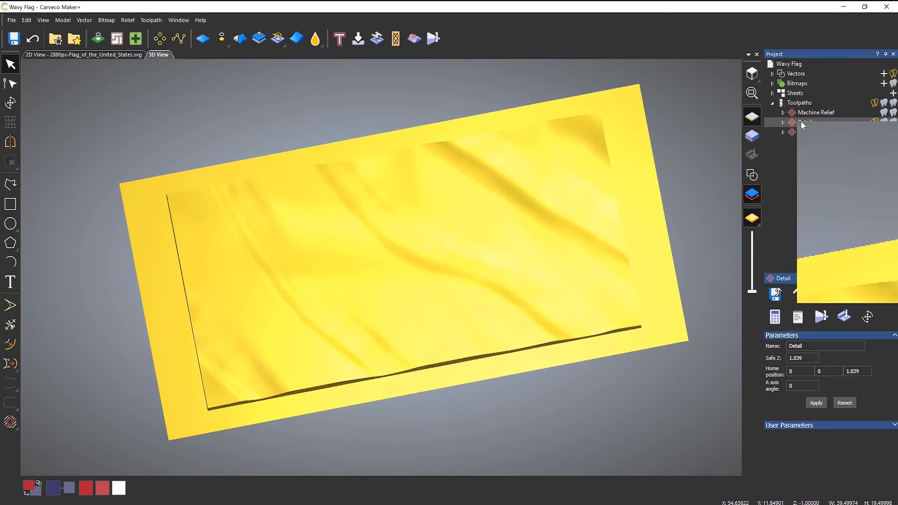
pyautogui.rightClick(802, 121)
pyautogui.click(823, 289)
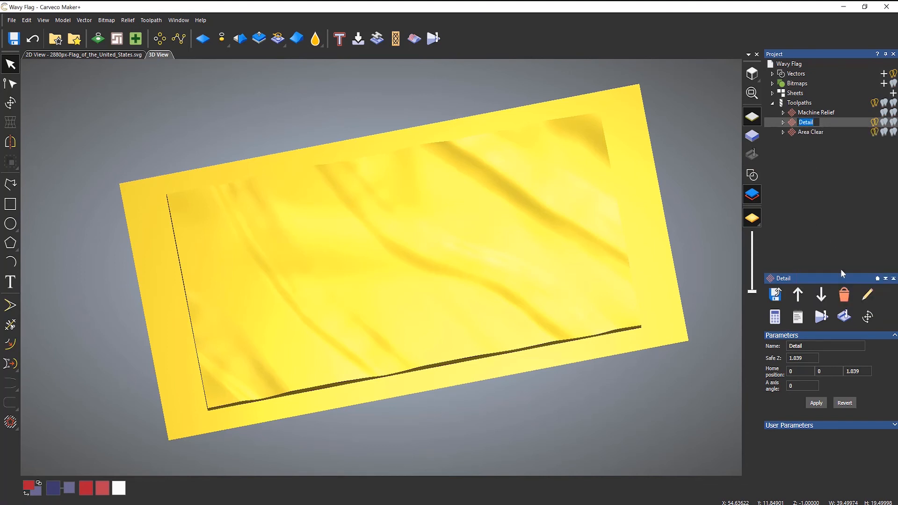
pyautogui.write('Stripes')
pyautogui.press('Return')
# Rename the Area Clear toolpath as Stars.
pyautogui.click(795, 133)
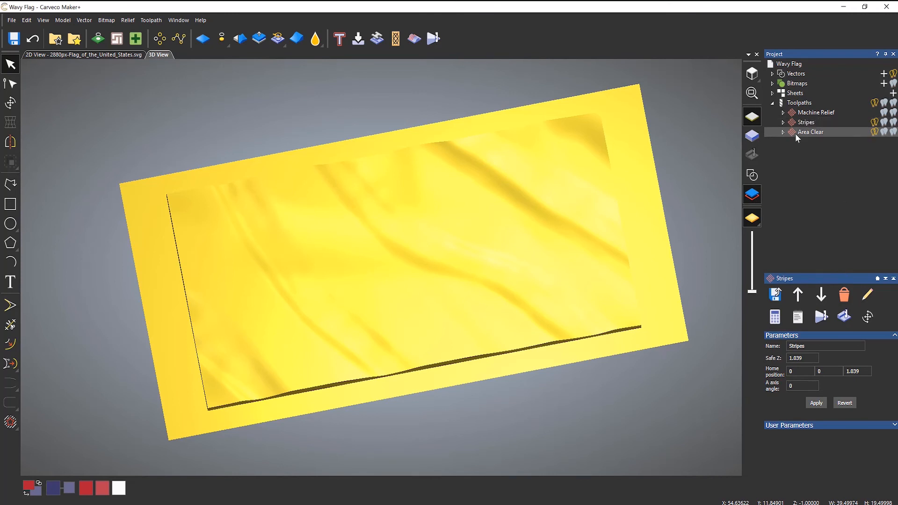
pyautogui.rightClick(795, 134)
pyautogui.click(830, 300)
pyautogui.write('Stars')
pyautogui.press('Return')
# Display the Stripes and Stars toolpaths over the flag relief.
pyautogui.click(807, 122)
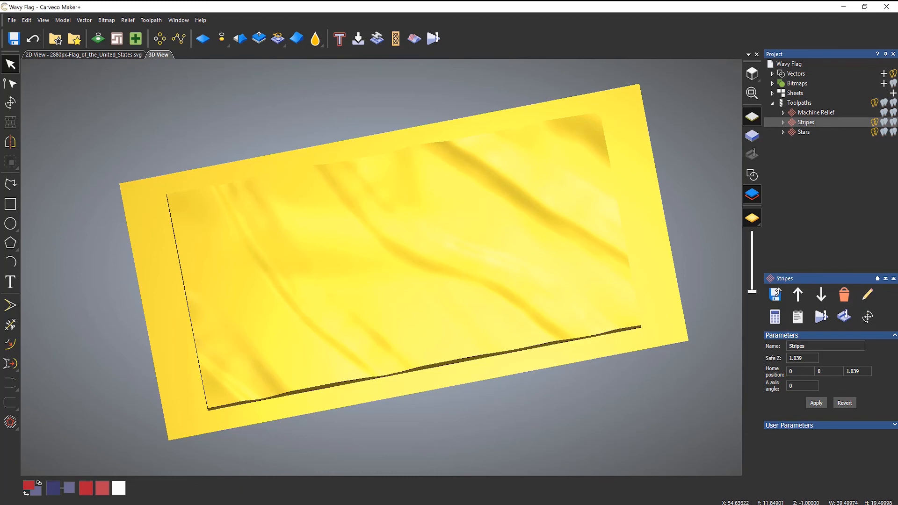
pyautogui.click(893, 123)
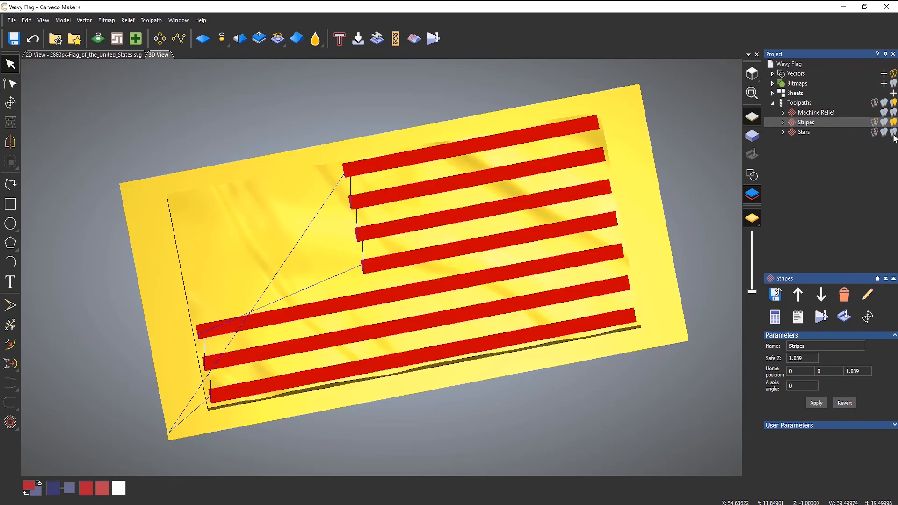
pyautogui.click(894, 133)
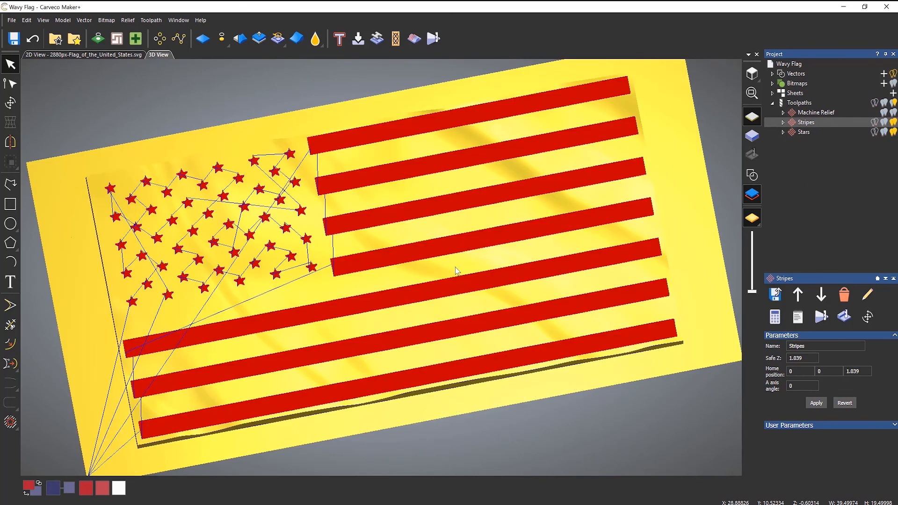
# Project the Stripes and Stars toolpaths onto the relief with the Project Tool option and close the transform settings.
pyautogui.click(869, 317)
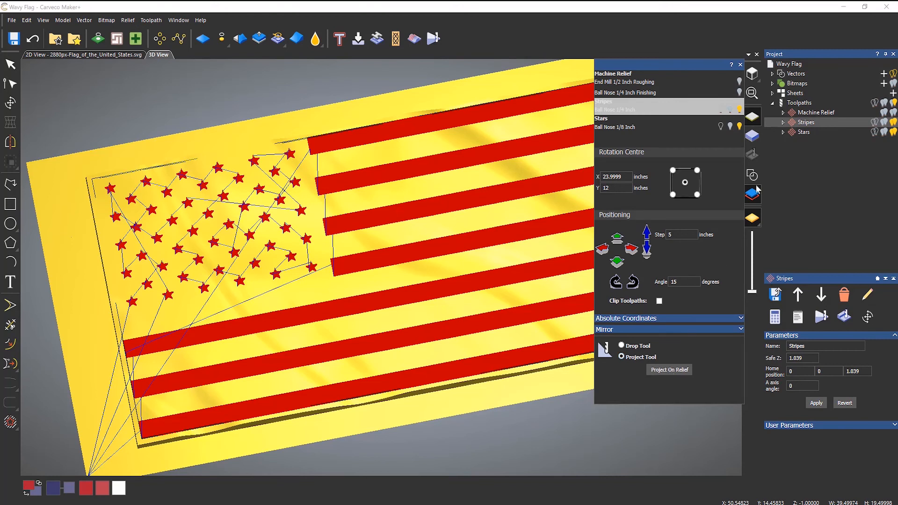
pyautogui.click(812, 115)
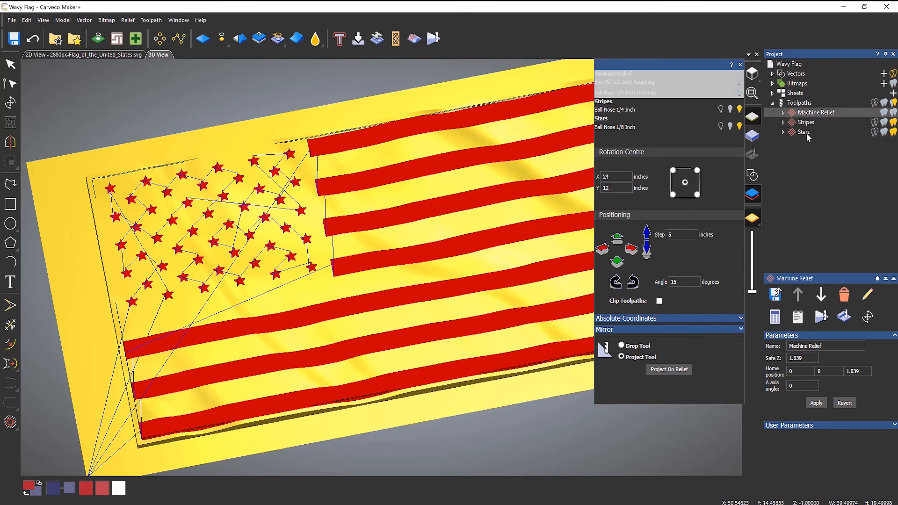
pyautogui.click(809, 132)
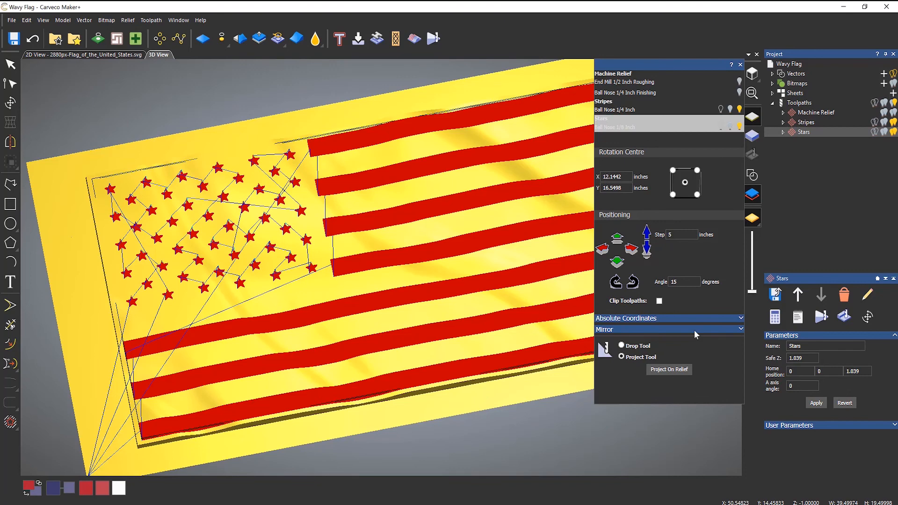
pyautogui.click(741, 69)
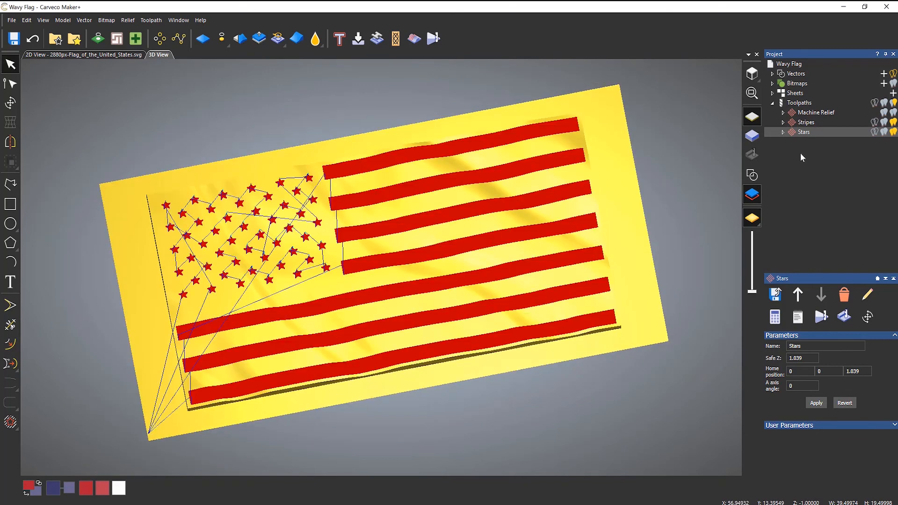
# Simulate the Machine Relief toolpath on the whole model.
pyautogui.click(809, 116)
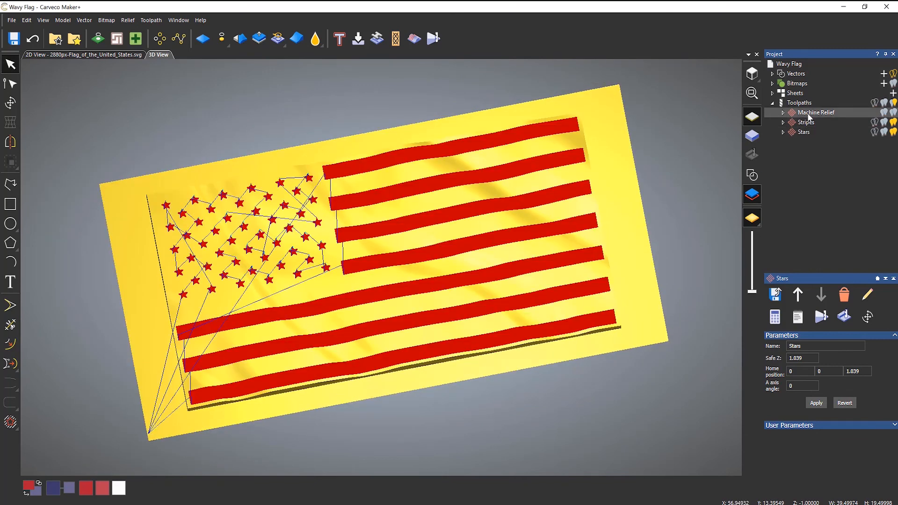
pyautogui.rightClick(809, 117)
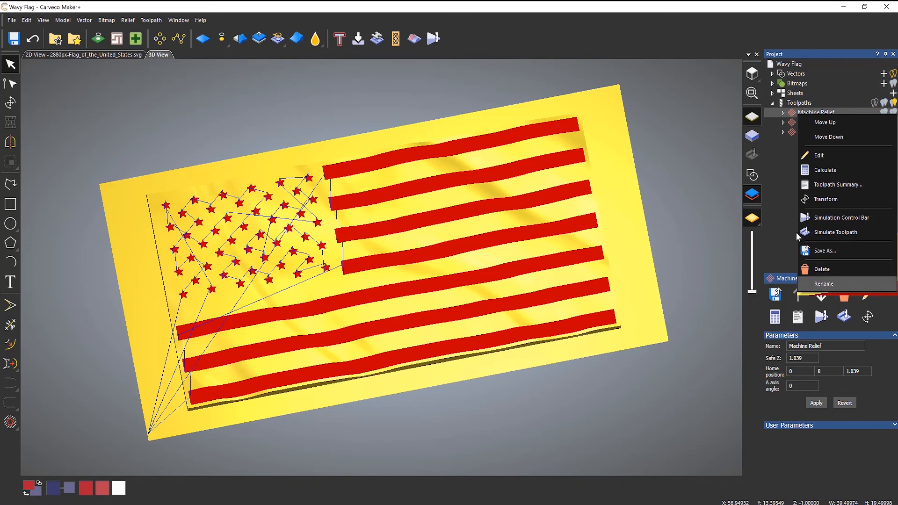
pyautogui.click(785, 188)
pyautogui.rightClick(813, 116)
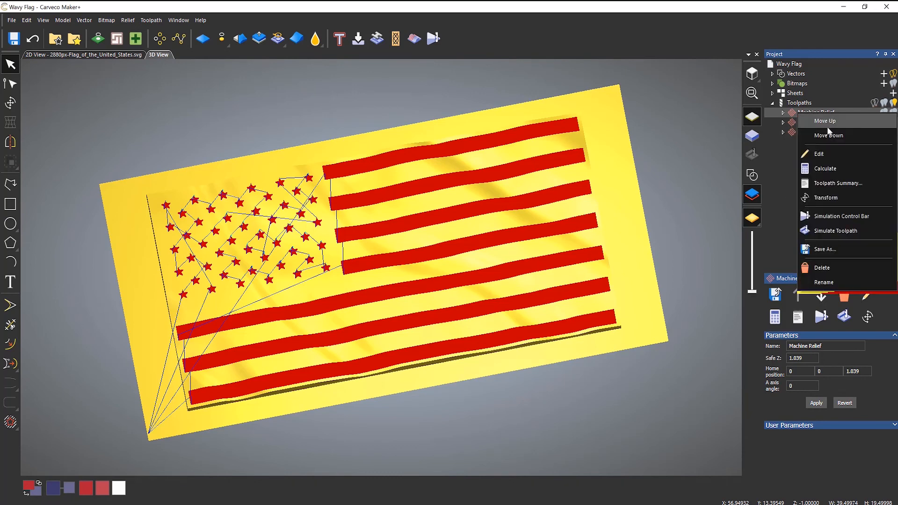
pyautogui.click(837, 234)
pyautogui.click(505, 343)
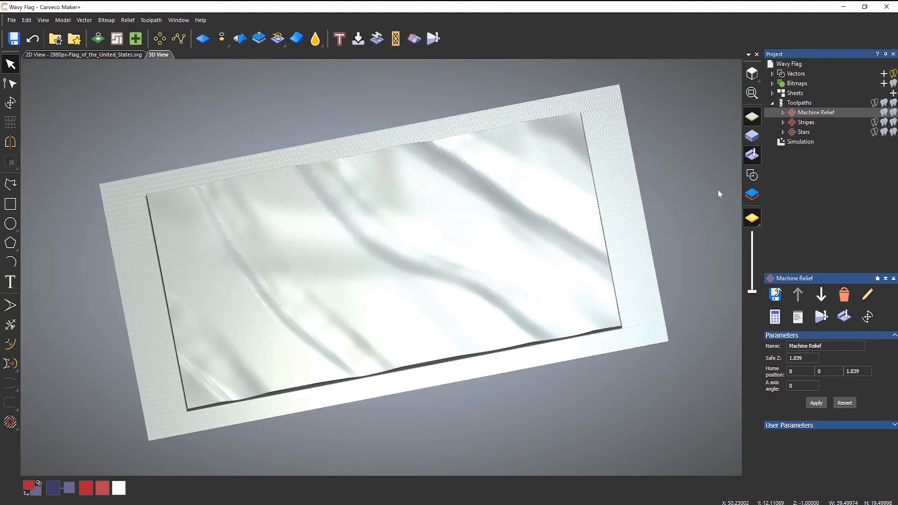
# Add the projected Stripes and Stars toolpaths to the relief simulation and inspect the carved flag.
pyautogui.rightClick(808, 123)
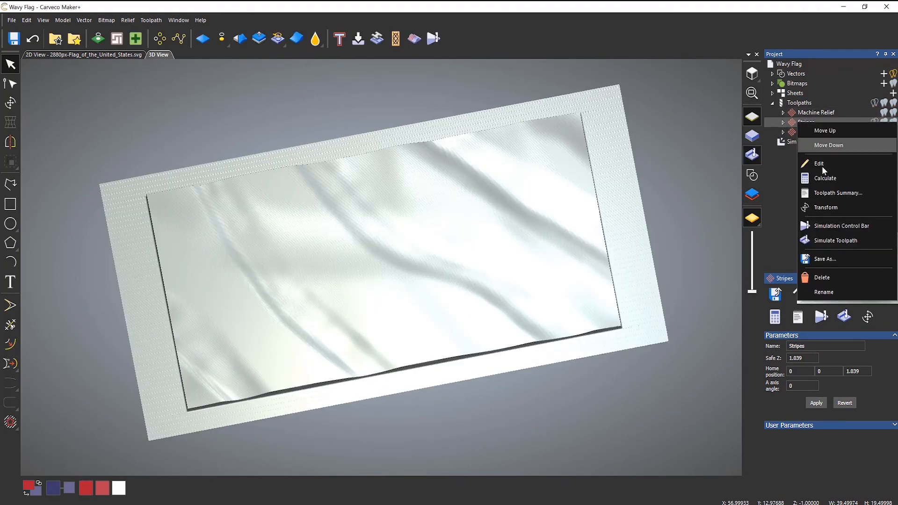
pyautogui.click(829, 239)
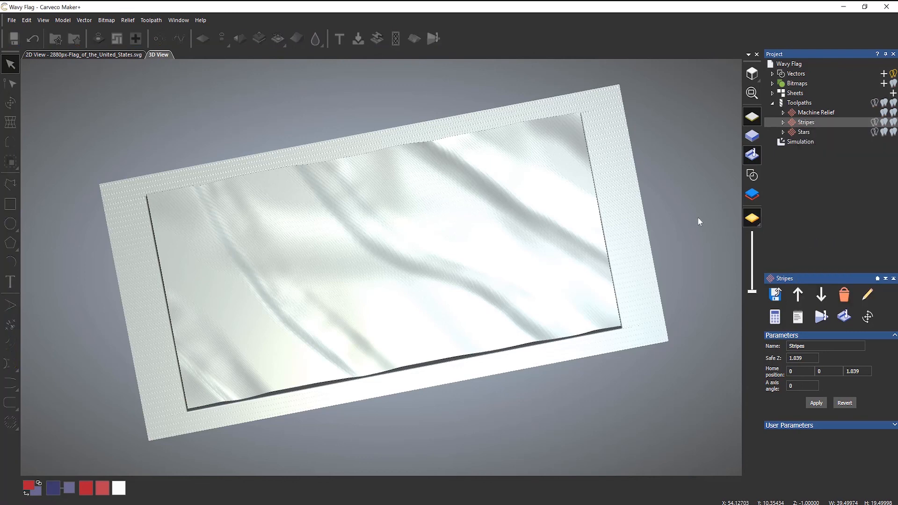
pyautogui.rightClick(806, 134)
pyautogui.click(829, 250)
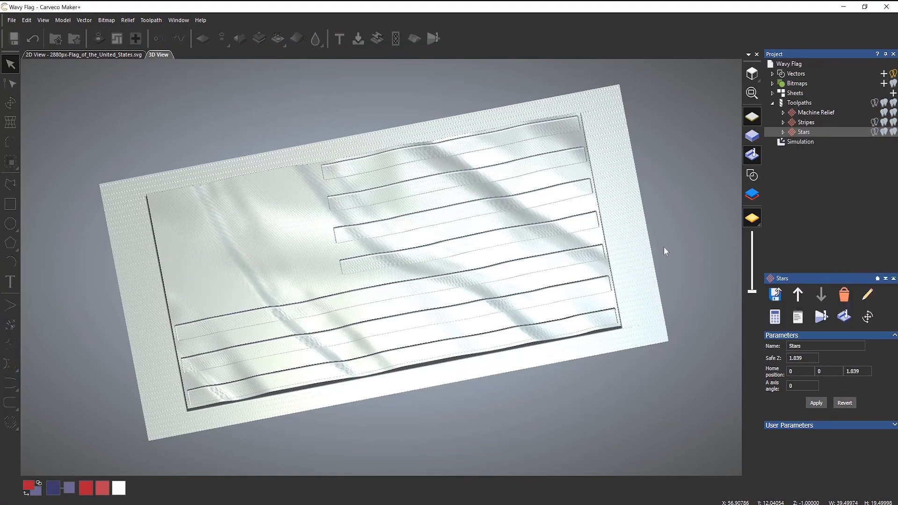
pyautogui.moveTo(468, 304); pyautogui.dragTo(391, 399)
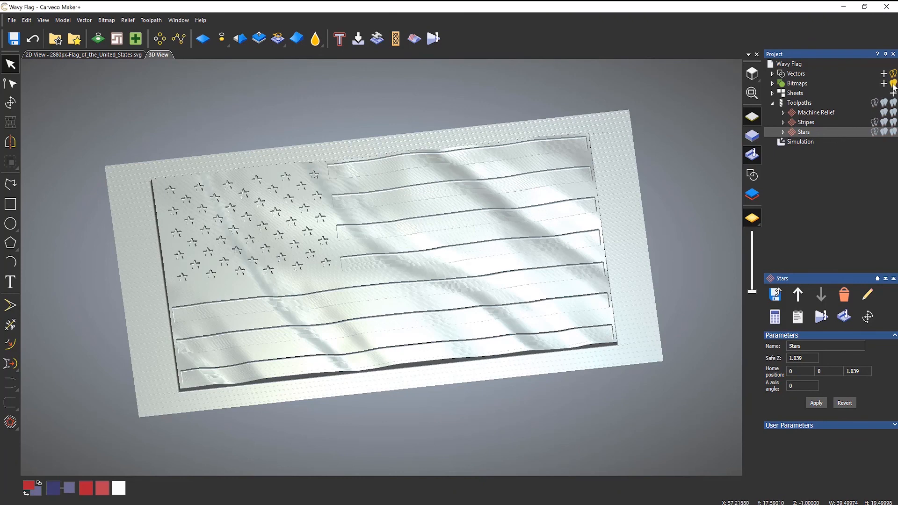
# Display the active bitmap colours on the simulated flag and view it from another angle.
pyautogui.click(759, 223)
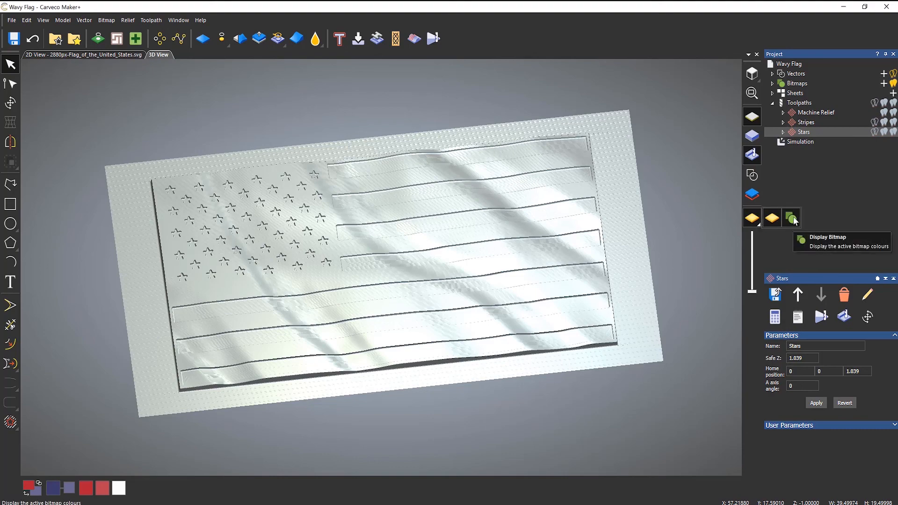
pyautogui.click(794, 219)
pyautogui.moveTo(401, 291)
pyautogui.mouseDown()
pyautogui.moveTo(364, 382)
pyautogui.moveTo(407, 256)
pyautogui.mouseUp()
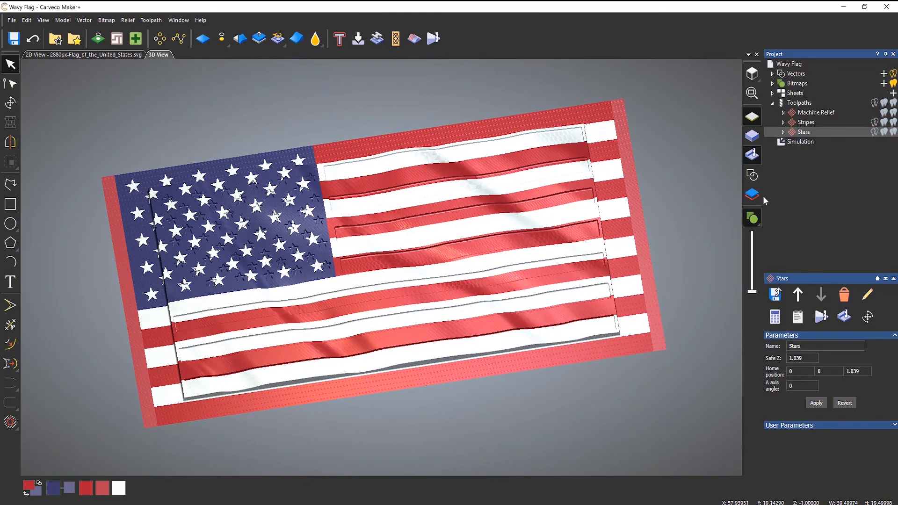
# Turn off the bitmap colours on the simulated flag and examine the carved stripe and star recesses up close.
pyautogui.click(752, 218)
pyautogui.click(773, 215)
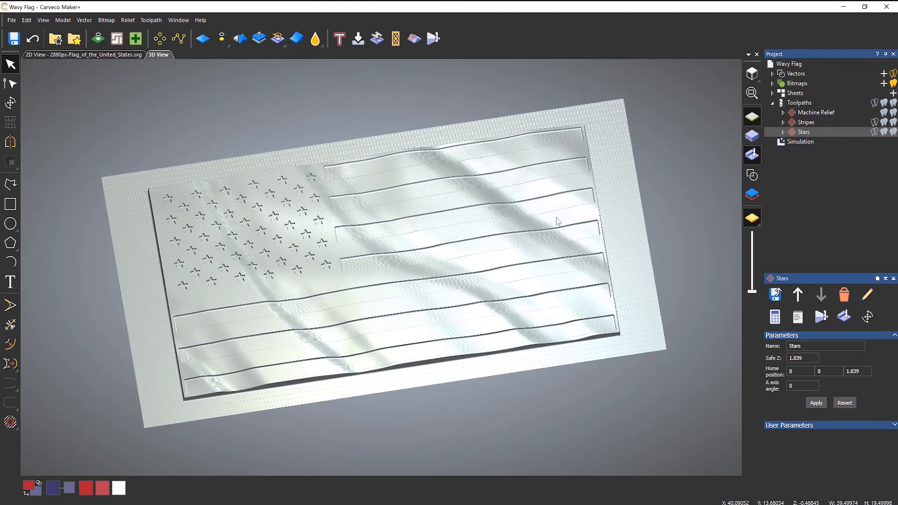
pyautogui.scroll(8, 557, 221)
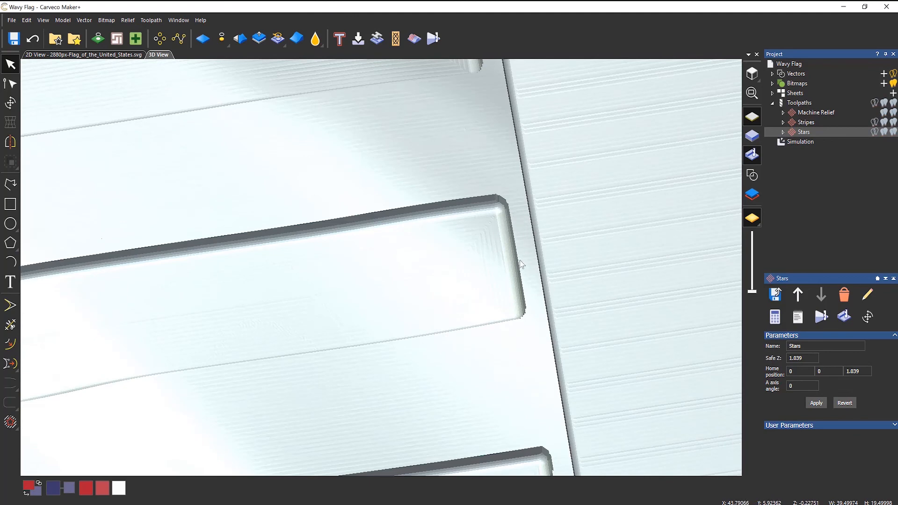
pyautogui.scroll(-10, 520, 262)
pyautogui.scroll(-4, 335, 245)
pyautogui.scroll(8, 245, 237)
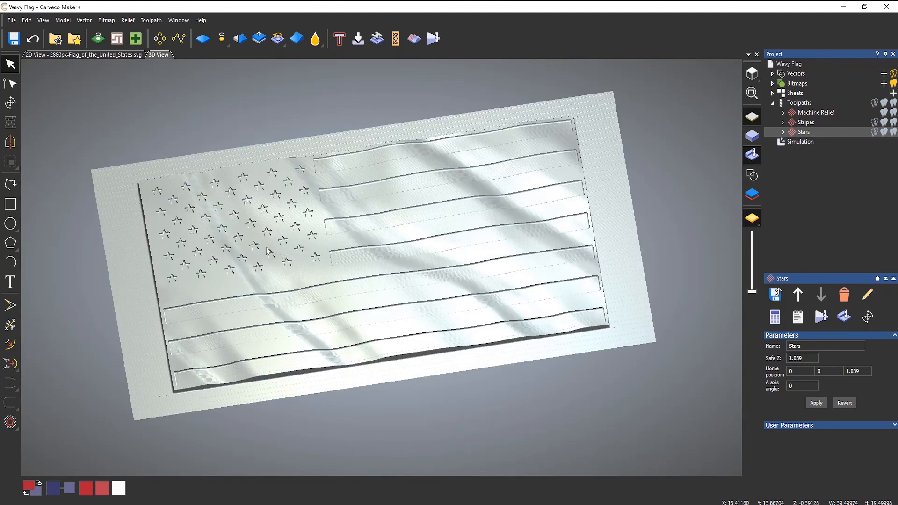
pyautogui.scroll(-1, 262, 253)
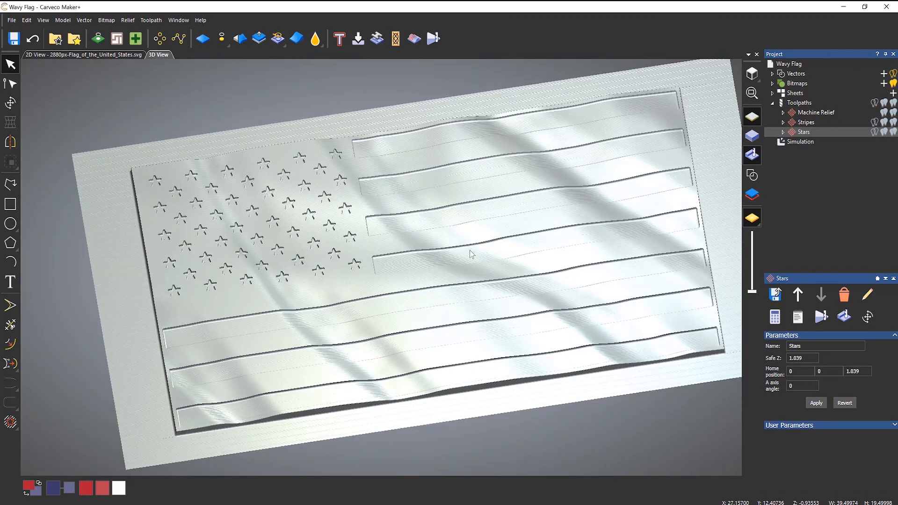
# Show the vectors in the 3D view and set up an outside profile on the flag's outer border with a 1 inch finish depth.
pyautogui.click(752, 175)
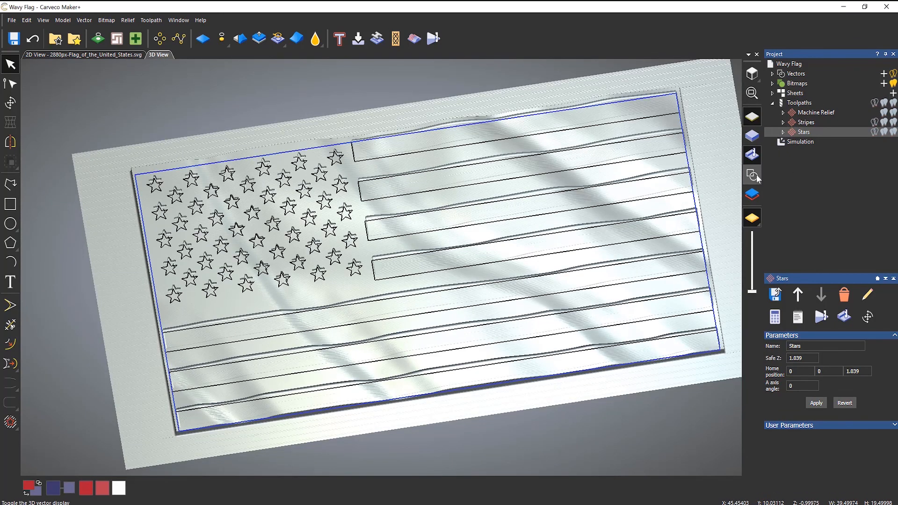
pyautogui.click(651, 97)
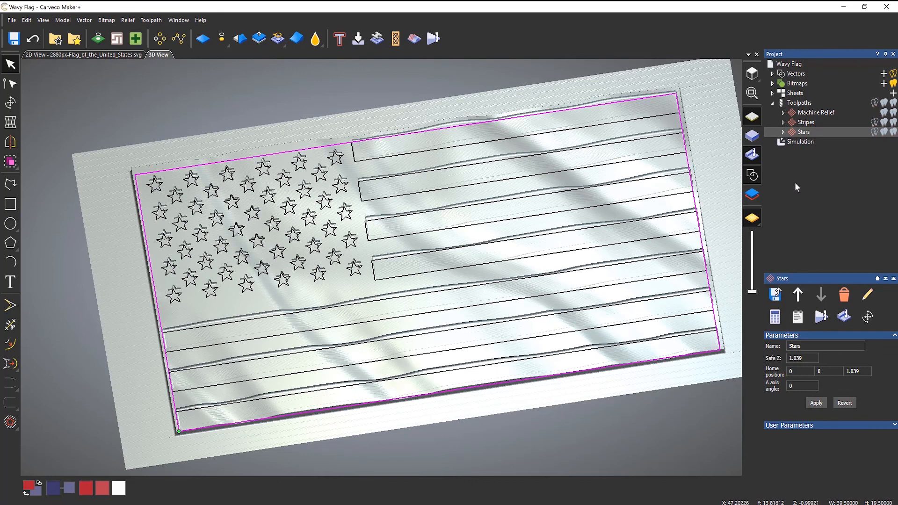
pyautogui.click(792, 107)
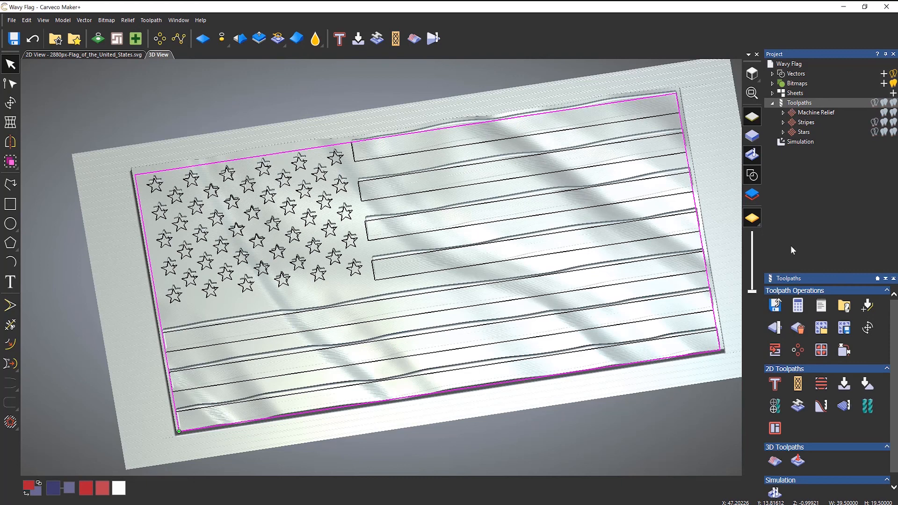
pyautogui.click(782, 386)
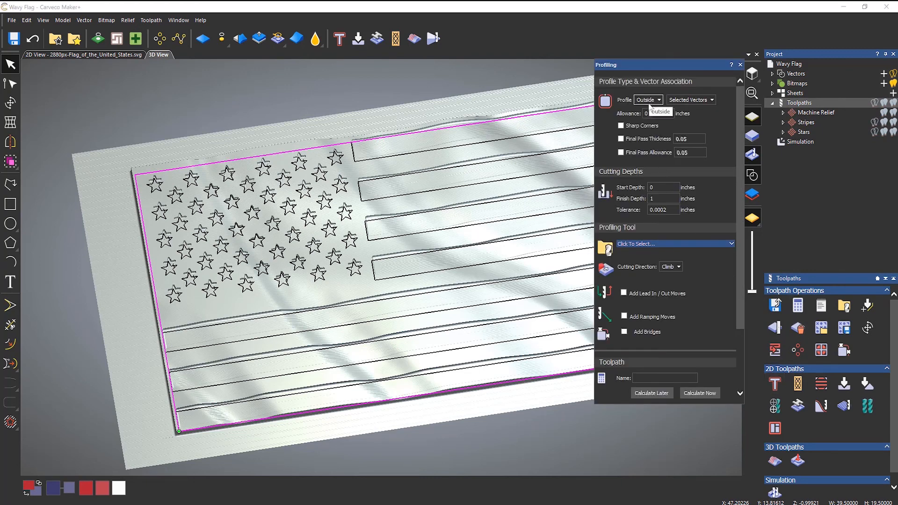
pyautogui.click(656, 200)
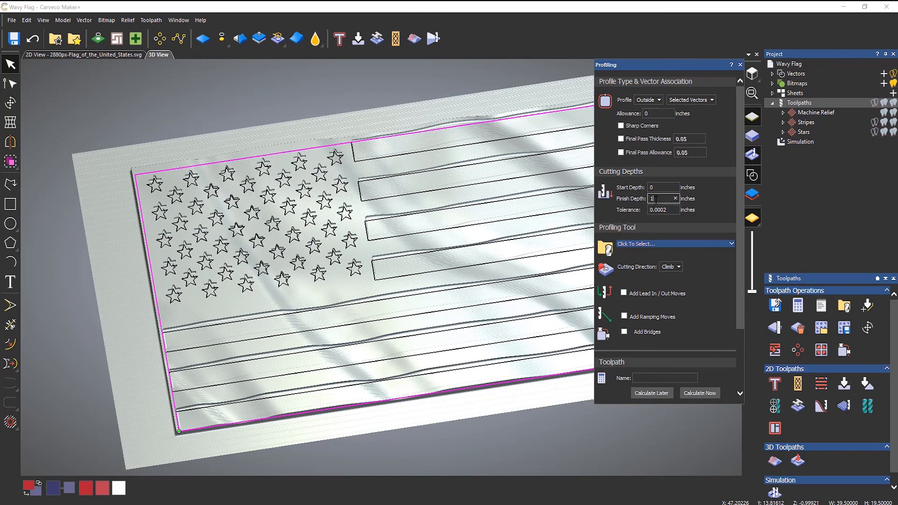
# Assign the End Mill 1/2 Inch to the profiling toolpath, calculate it and close the profiling settings.
pyautogui.click(656, 245)
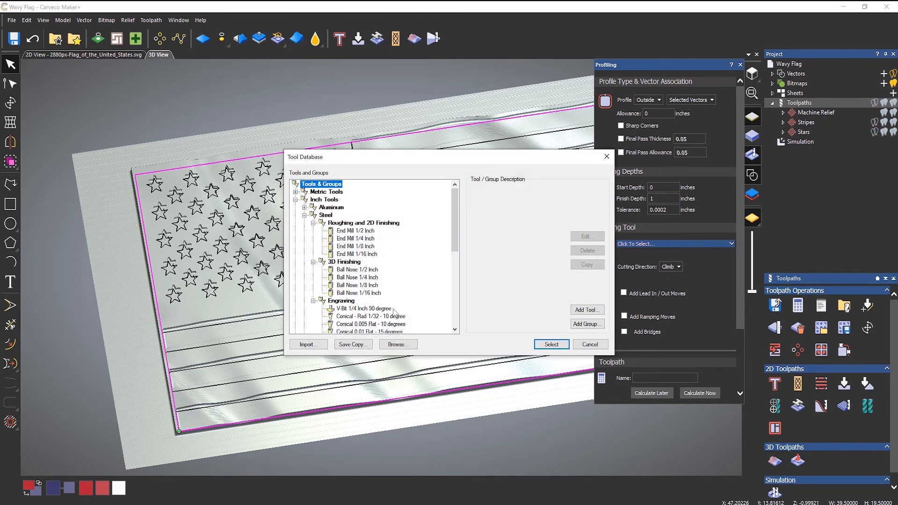
pyautogui.click(355, 231)
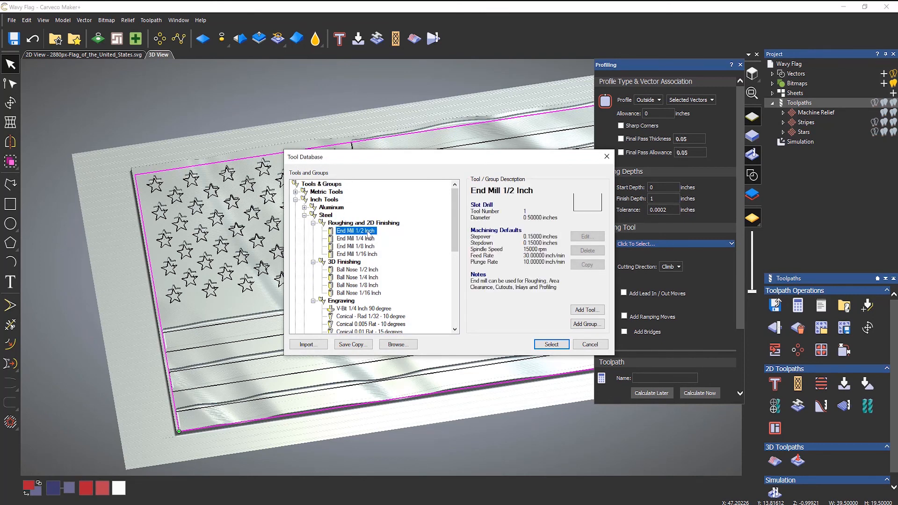
pyautogui.click(552, 345)
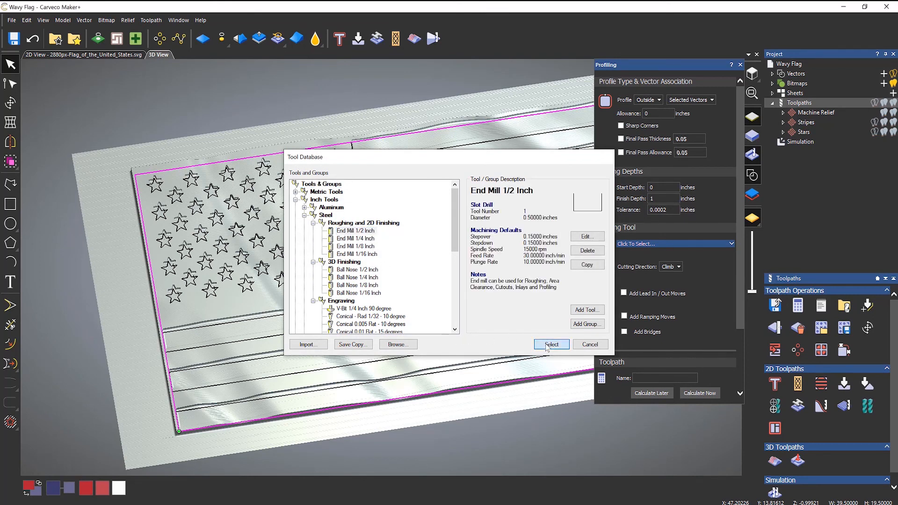
pyautogui.moveTo(741, 300); pyautogui.dragTo(745, 370)
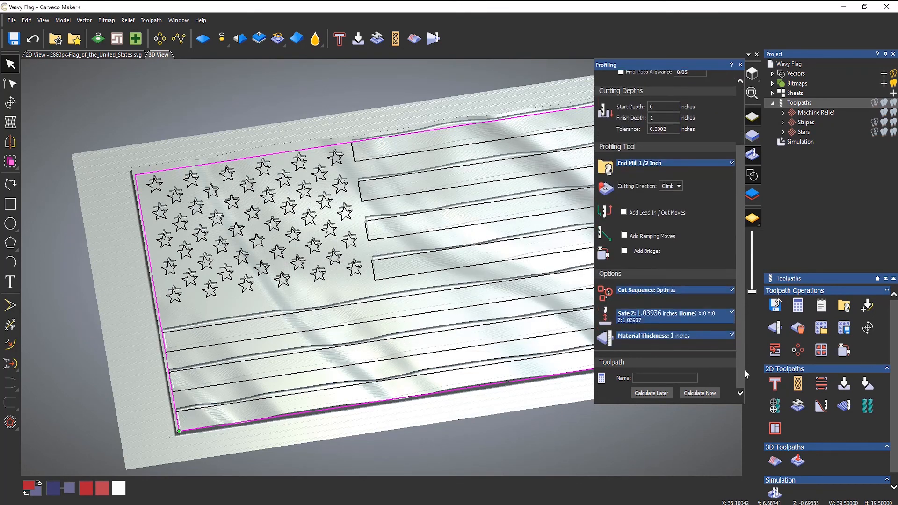
pyautogui.click(701, 393)
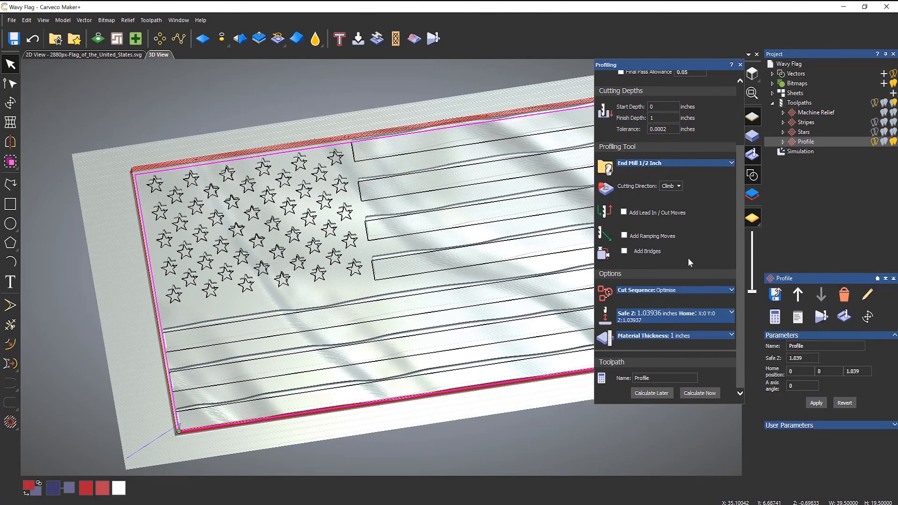
pyautogui.click(741, 65)
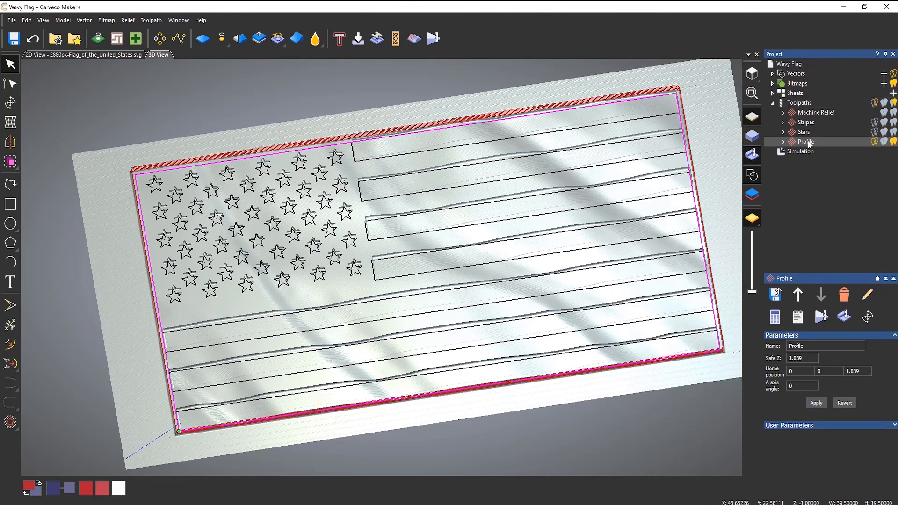
# Simulate the Profile toolpath cutting around the flag's border and inspect the cut.
pyautogui.rightClick(809, 142)
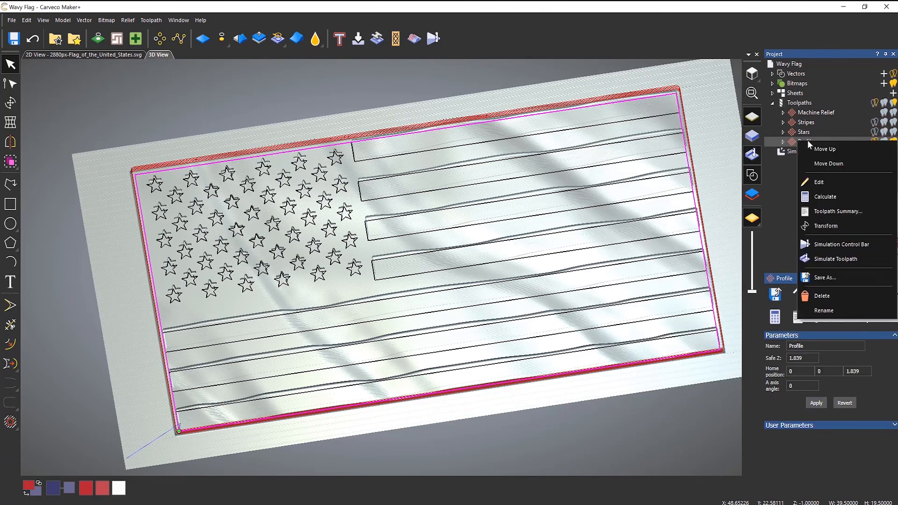
pyautogui.click(841, 246)
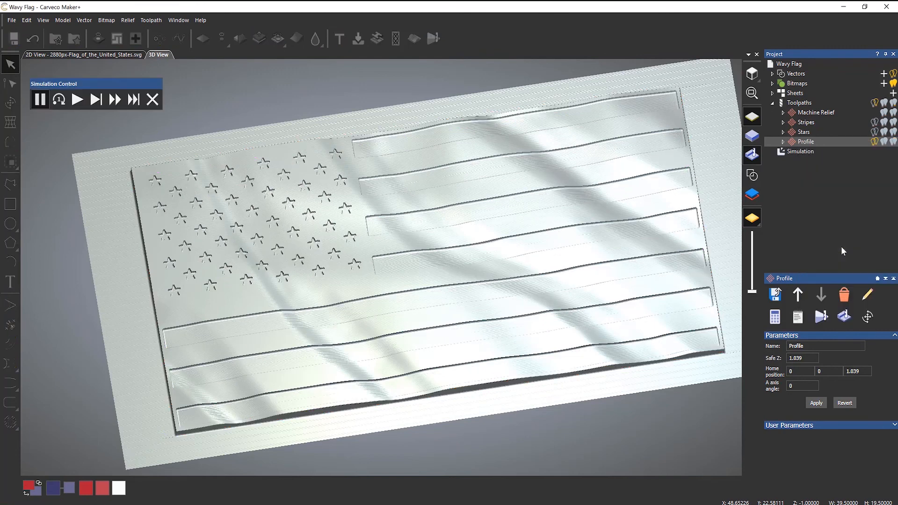
pyautogui.click(78, 100)
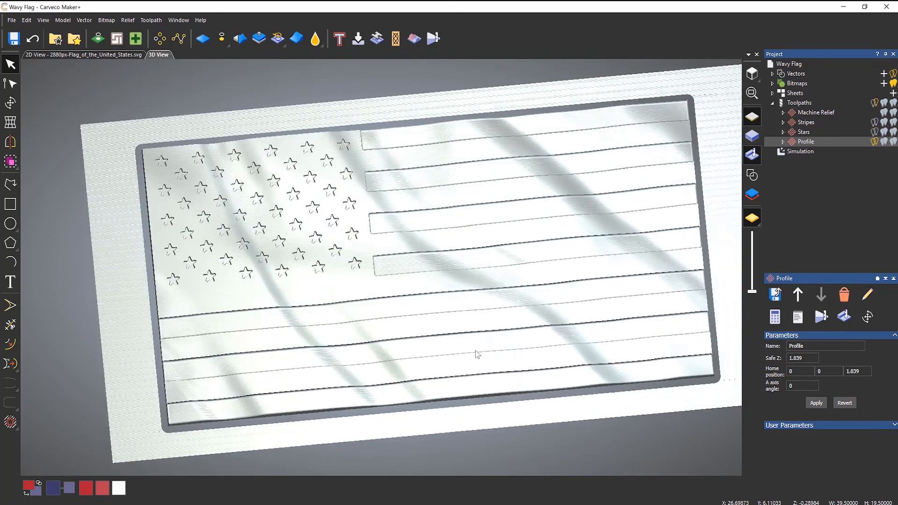
pyautogui.moveTo(477, 355)
pyautogui.mouseDown()
pyautogui.moveTo(465, 325)
pyautogui.moveTo(553, 217)
pyautogui.moveTo(488, 326)
pyautogui.mouseUp()
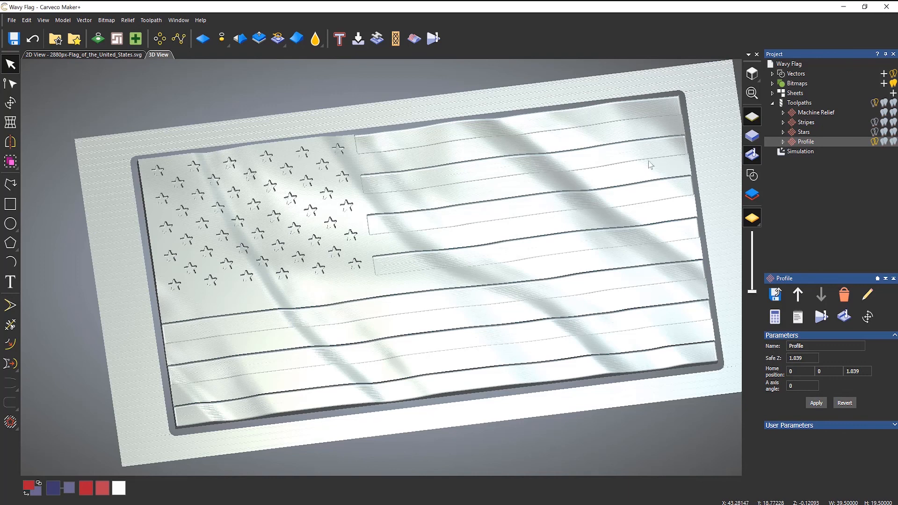
# Delete the simulation's waste material with Keep picked material, keeping only the flag, and inspect it from several angles.
pyautogui.click(803, 153)
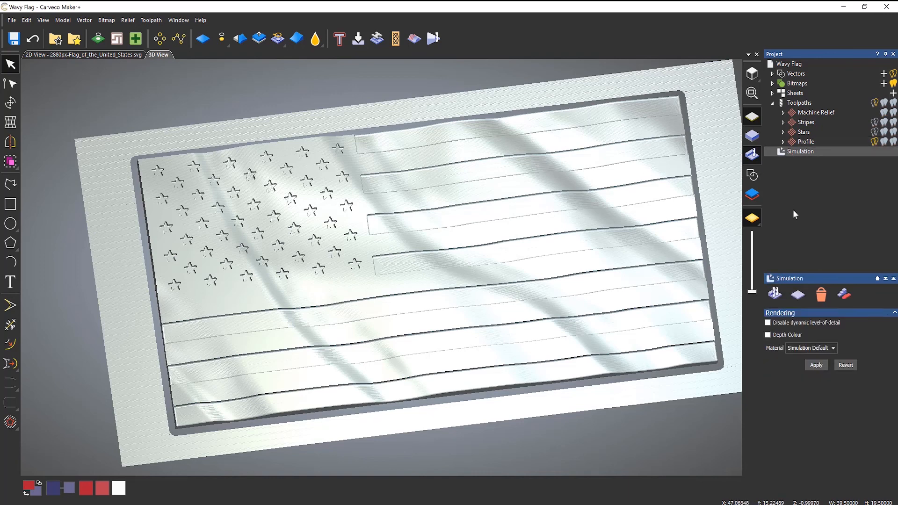
pyautogui.click(843, 297)
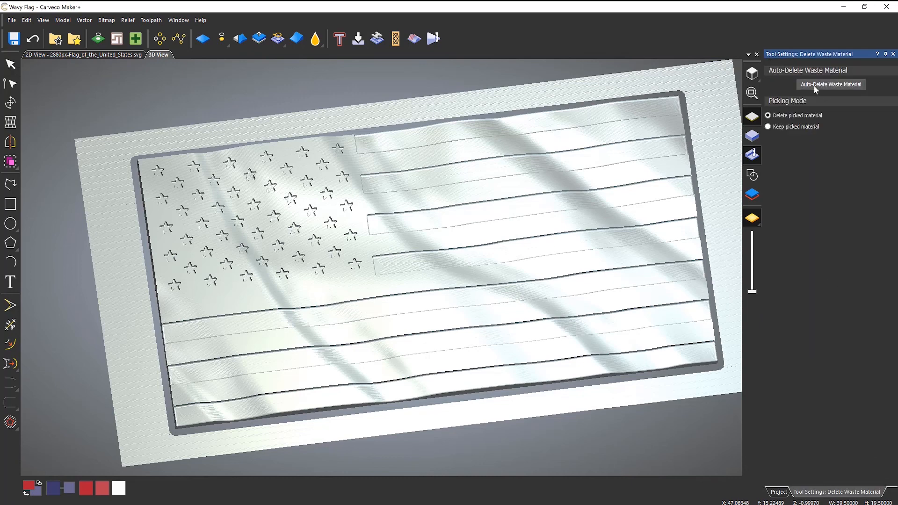
pyautogui.click(769, 126)
pyautogui.click(534, 200)
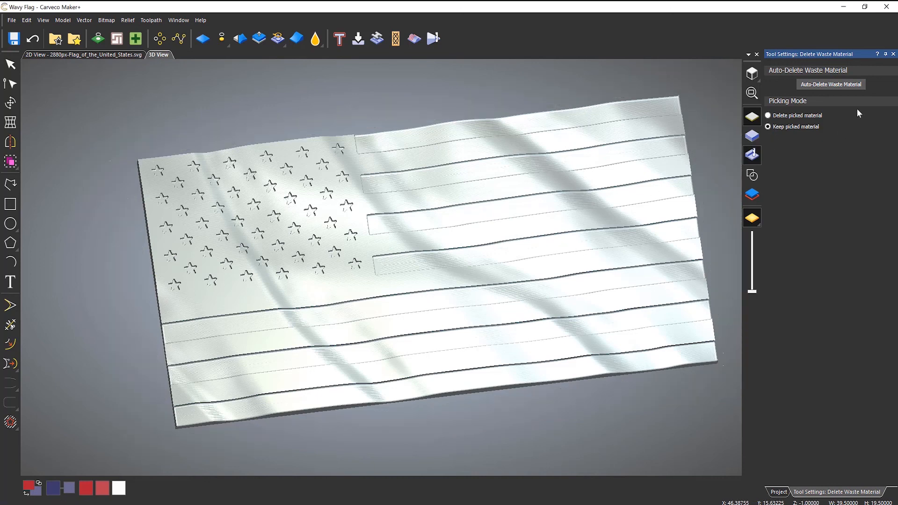
pyautogui.click(893, 54)
pyautogui.moveTo(445, 230); pyautogui.dragTo(423, 246)
pyautogui.moveTo(398, 278); pyautogui.dragTo(394, 310)
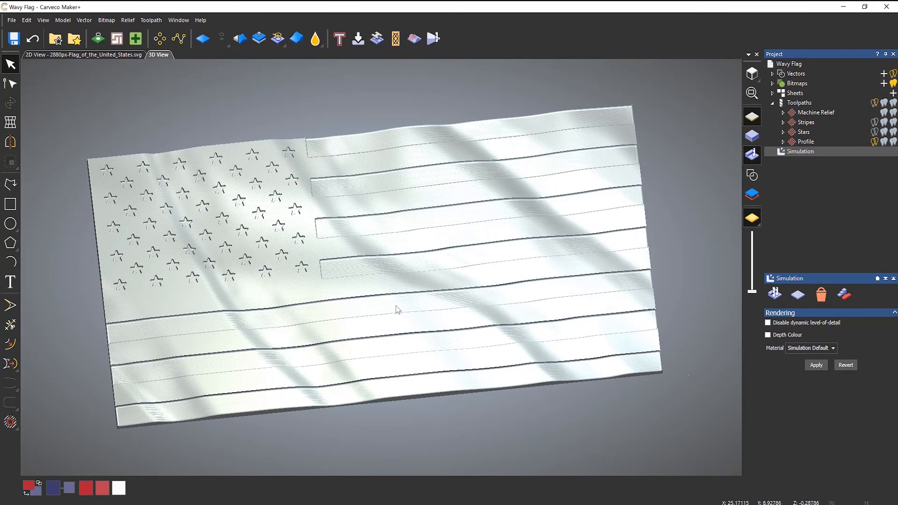
pyautogui.moveTo(405, 261); pyautogui.dragTo(386, 295)
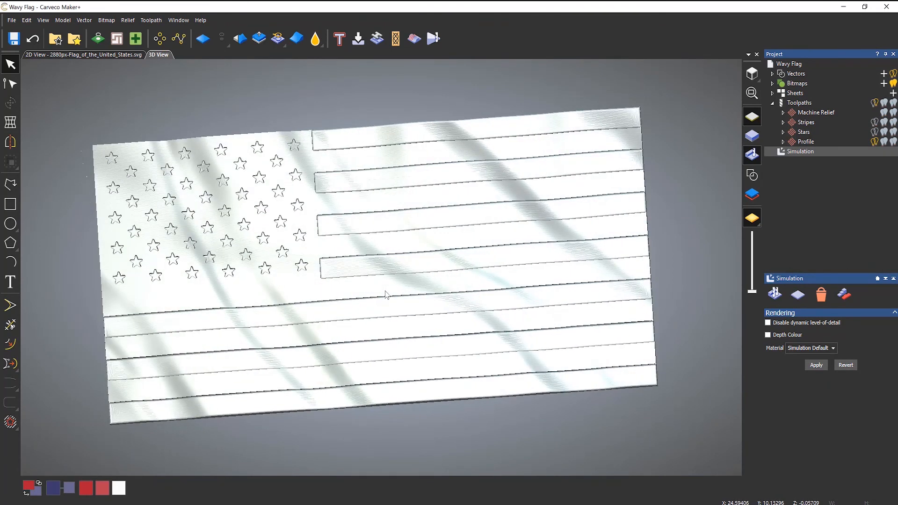